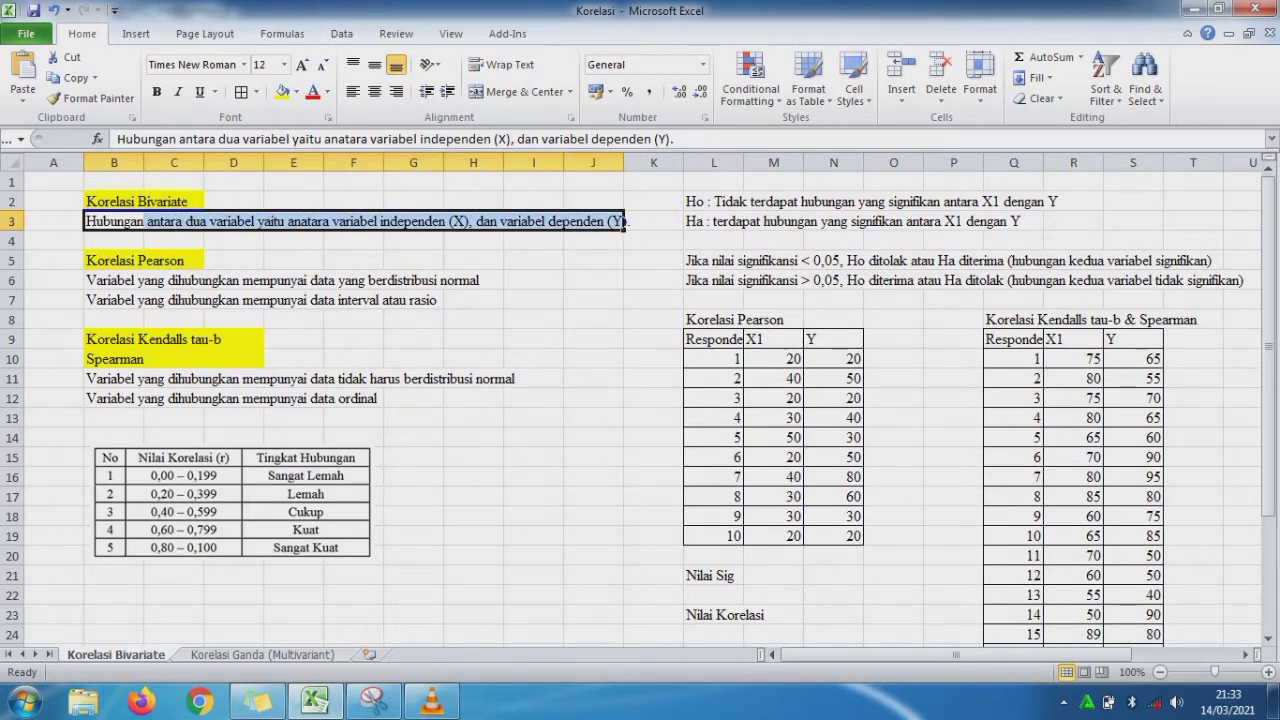
Review the notes on Pearson and on Kendall's tau-b and Spearman correlation, including each method's data requirements.
drag(114, 261, 174, 261)
click(138, 340)
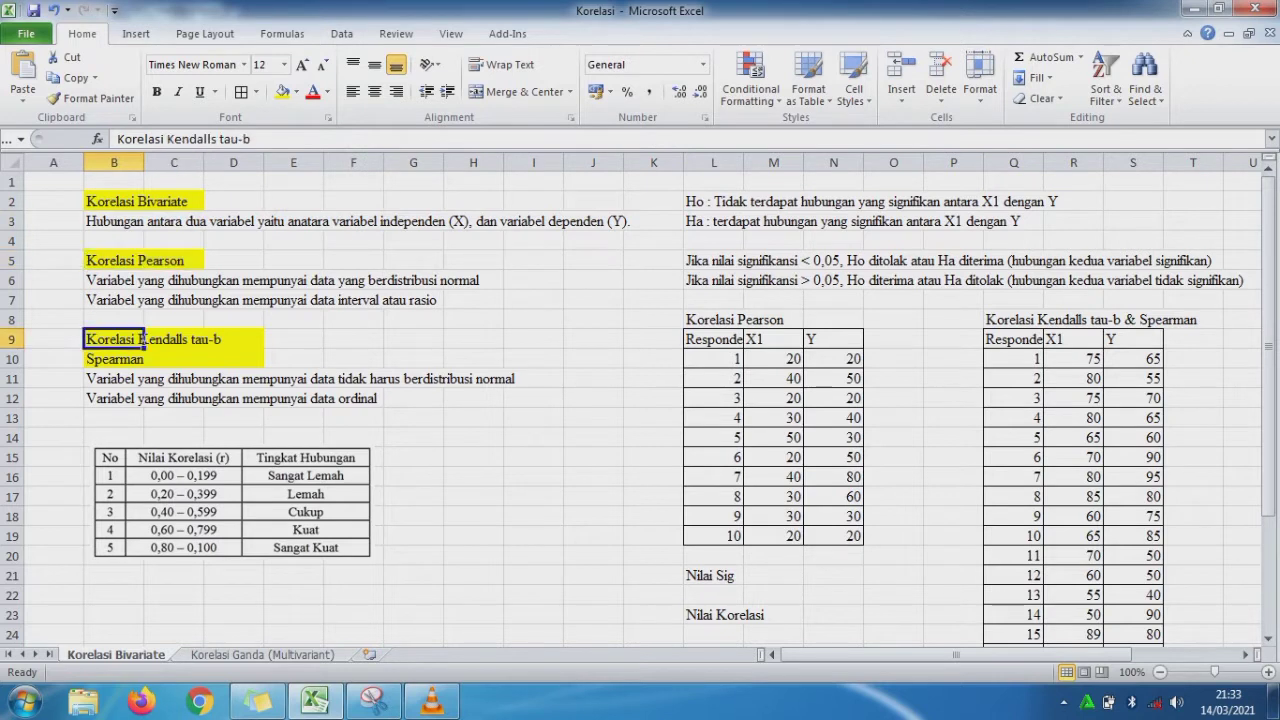
key(shift+Right)
key(shift+Right)
key(shift+Down)
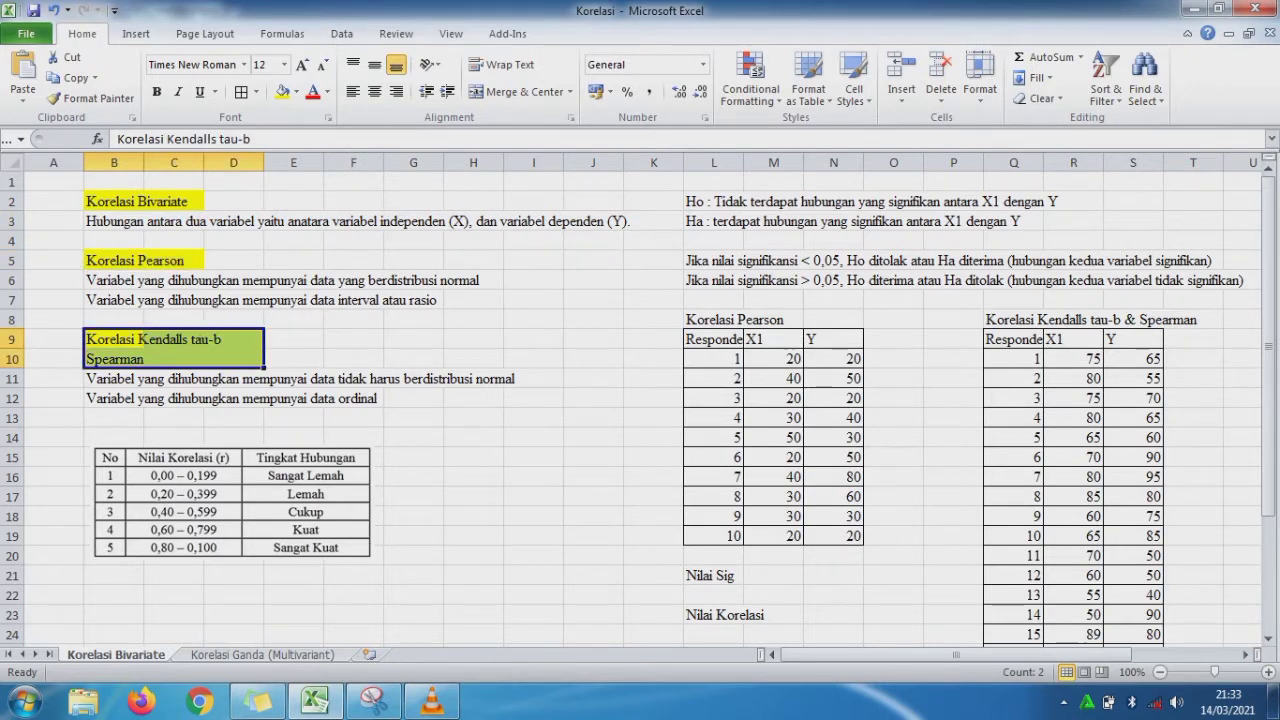
drag(120, 281, 480, 281)
key(shift+Down)
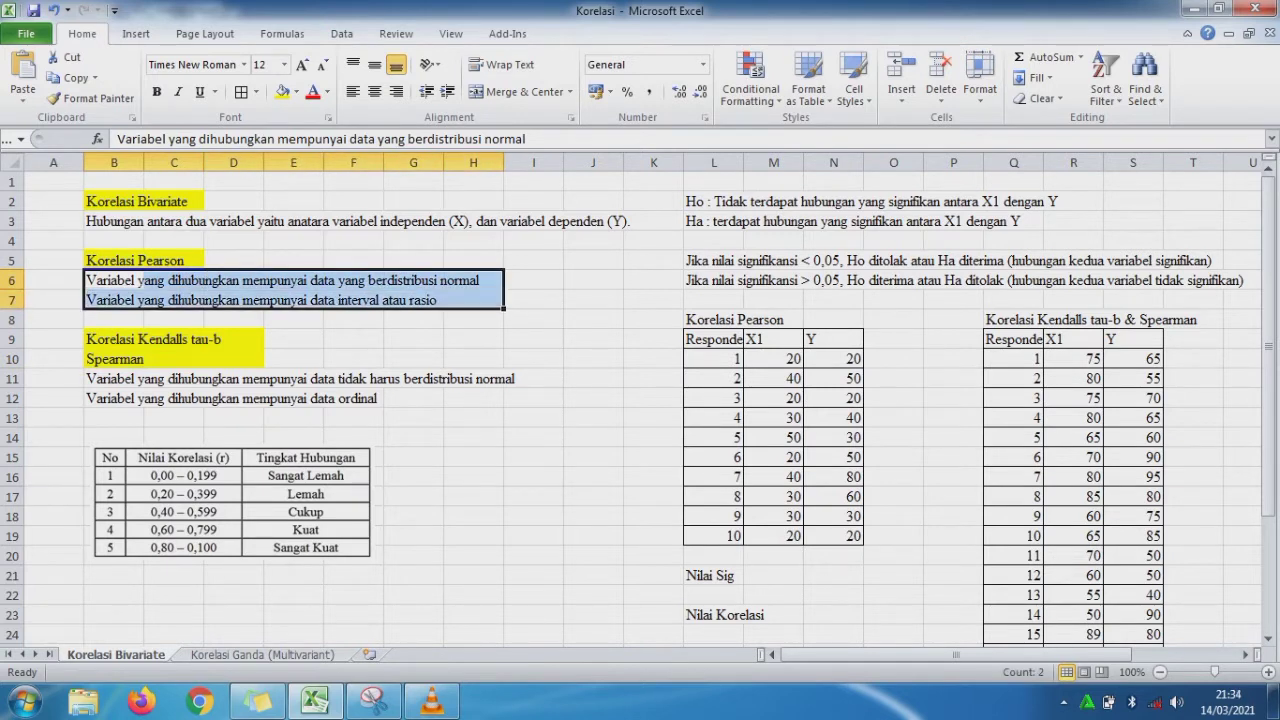
drag(120, 378, 540, 378)
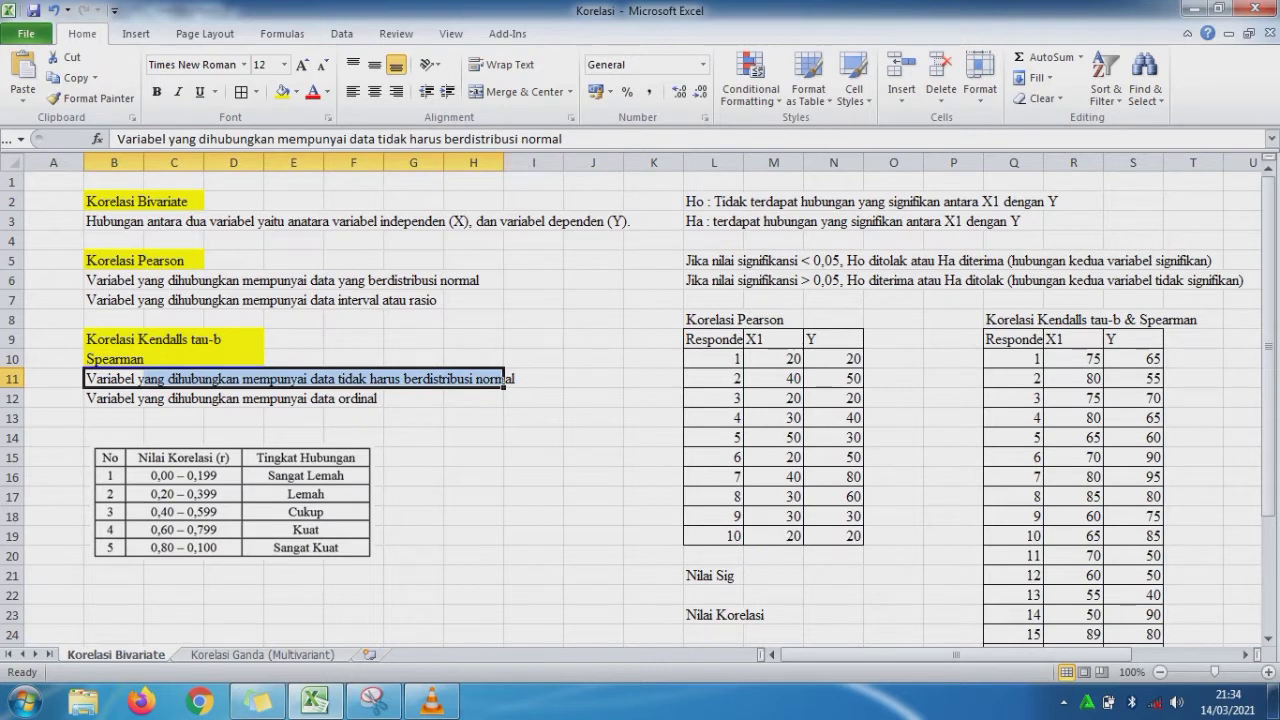
key(shift+Down)
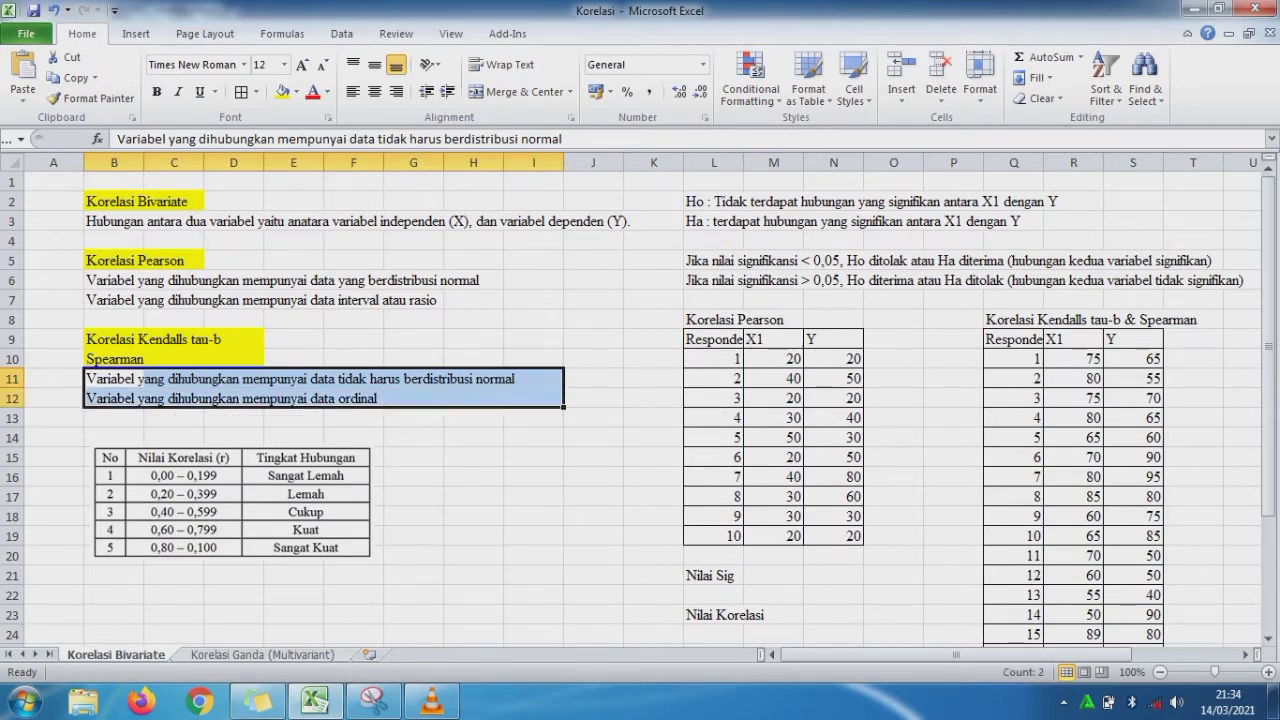
click(353, 339)
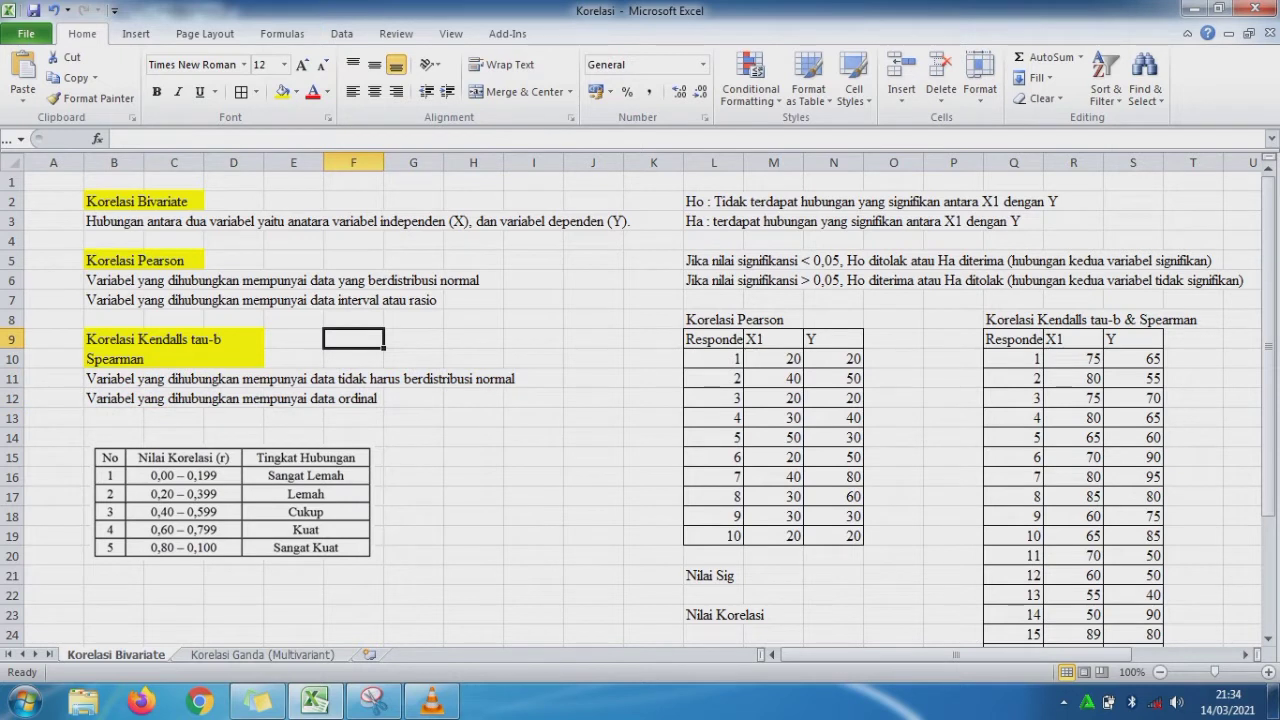
Read the Ho and Ha hypotheses for X1 with Y and the two 0,05 significance decision rules.
click(743, 202)
drag(743, 202, 1100, 203)
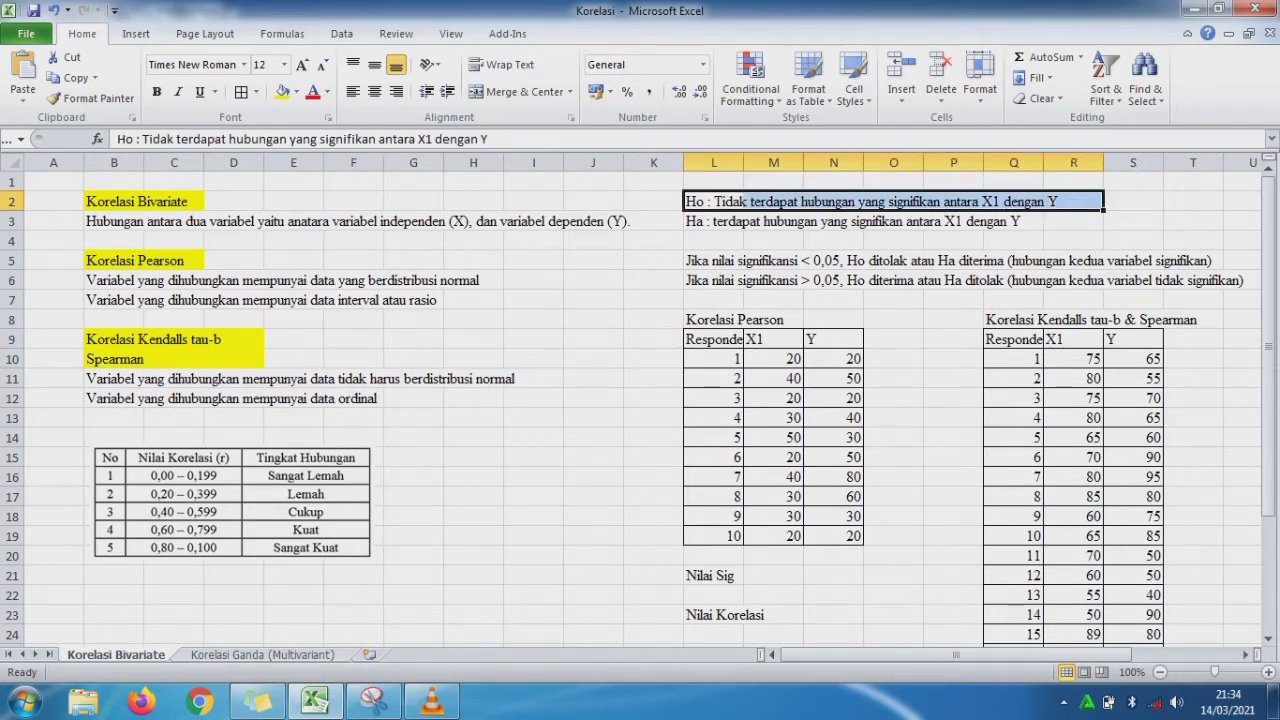
click(744, 222)
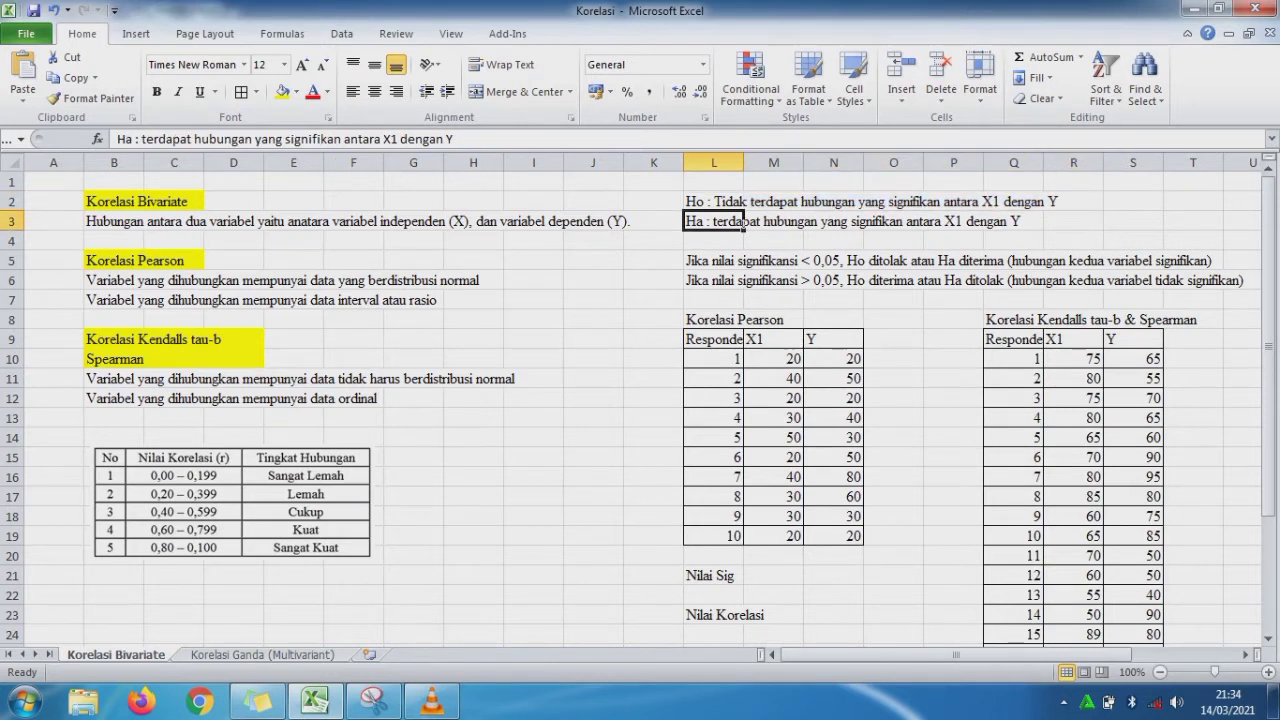
drag(743, 224, 1095, 222)
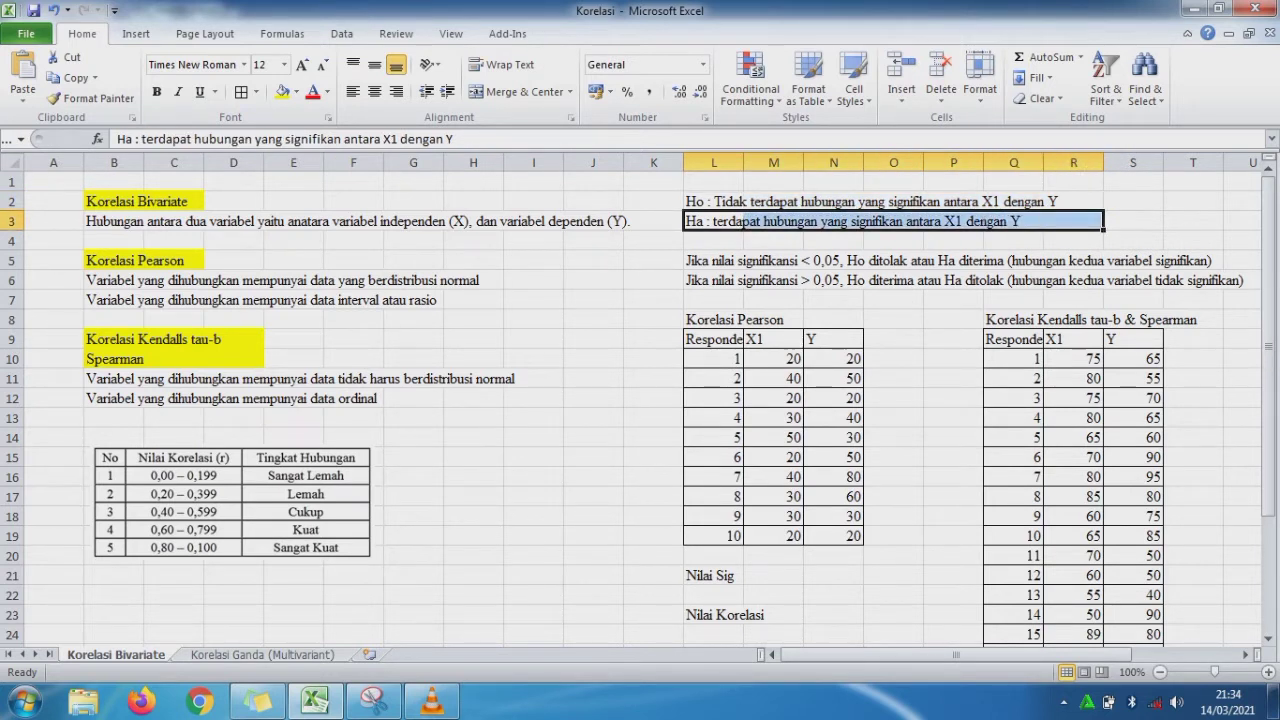
click(744, 261)
drag(744, 262, 1150, 262)
drag(660, 281, 1218, 283)
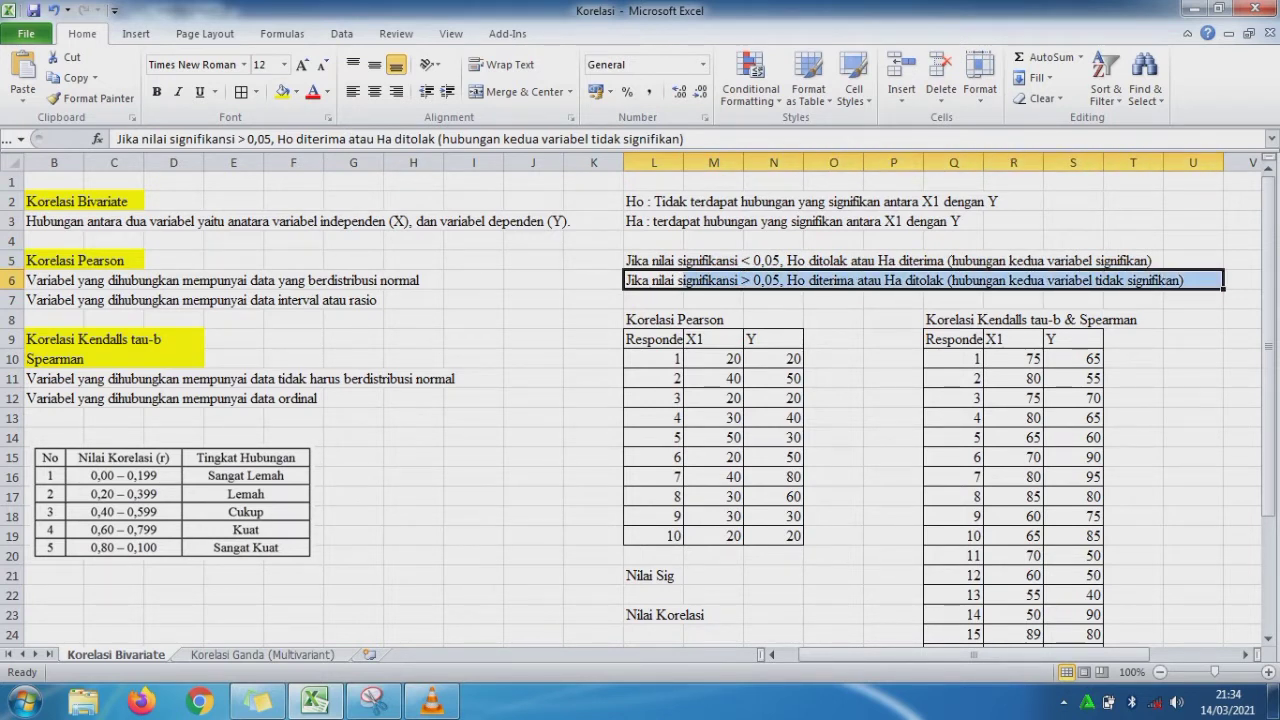
Highlight the Korelasi Pearson table from its title in L8 through the tenth respondent's row to examine its data.
click(654, 300)
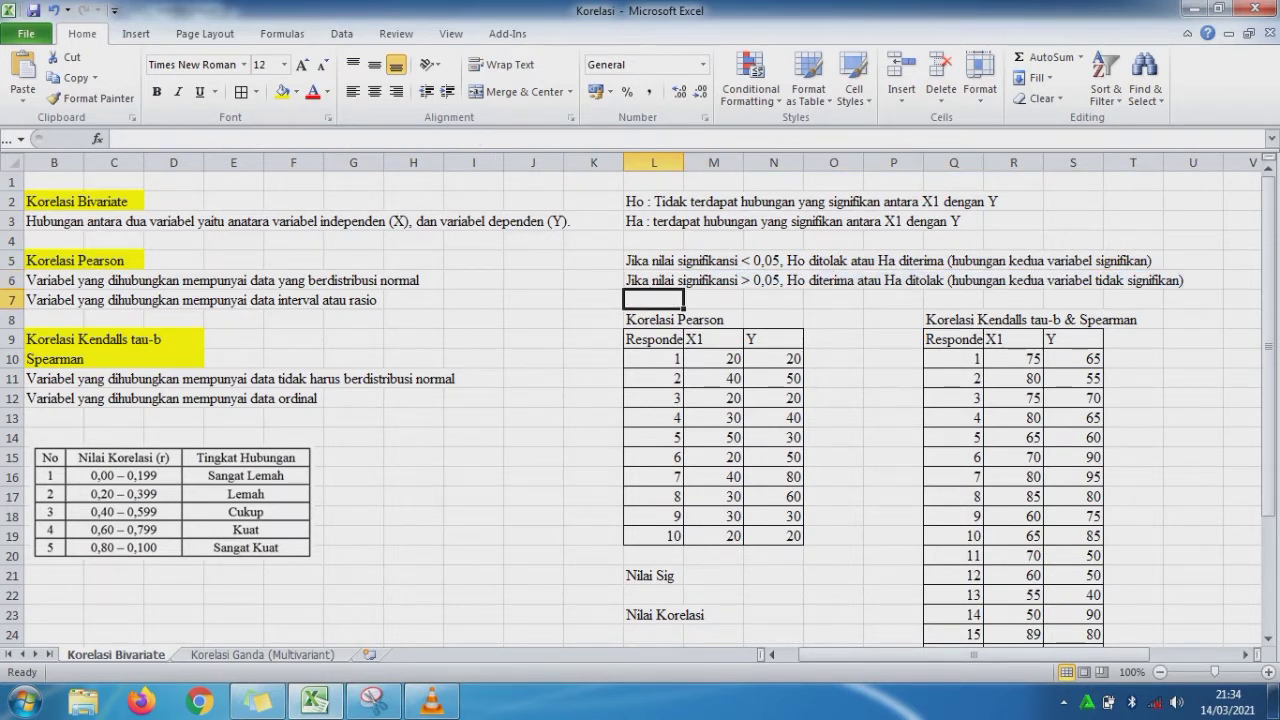
key(Down)
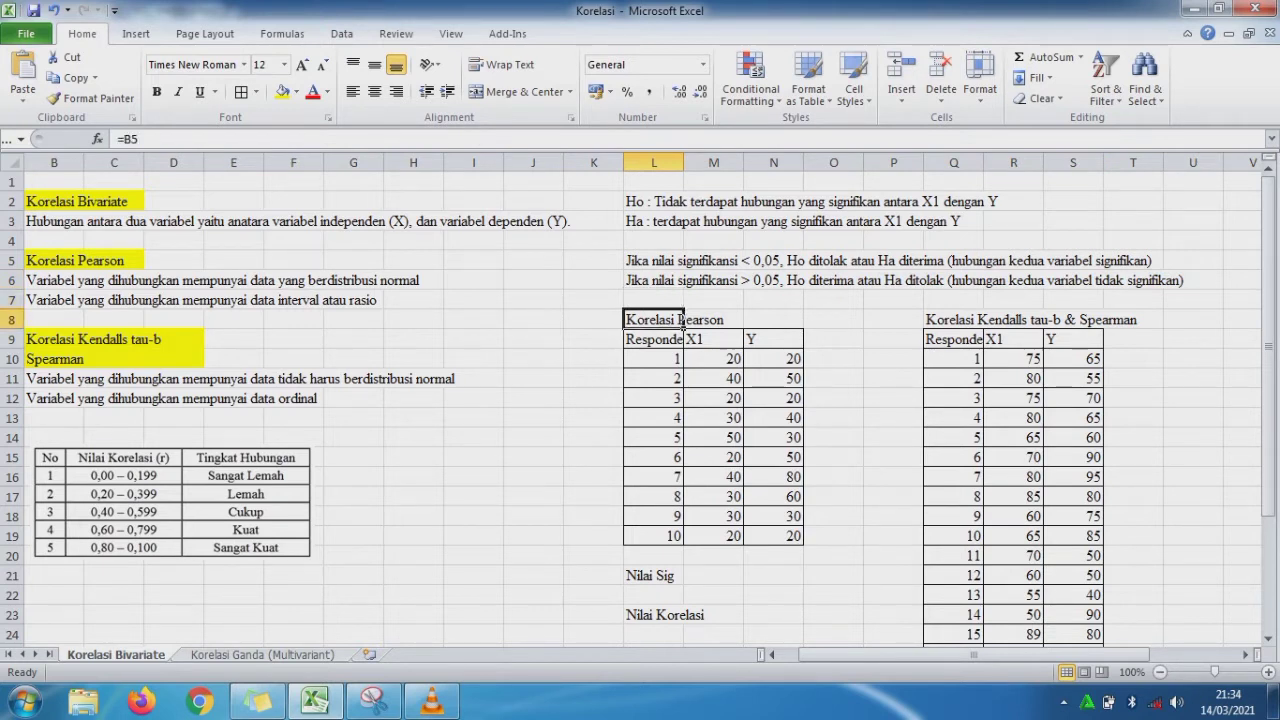
key(shift+Right)
key(shift+Right)
key(shift+Down)
key(shift+Down)
key(shift+Down)
key(shift+Down)
key(shift+Down)
key(shift+Down)
key(shift+Down)
key(shift+Down)
key(shift+Down)
key(shift+Down)
key(shift+Down)
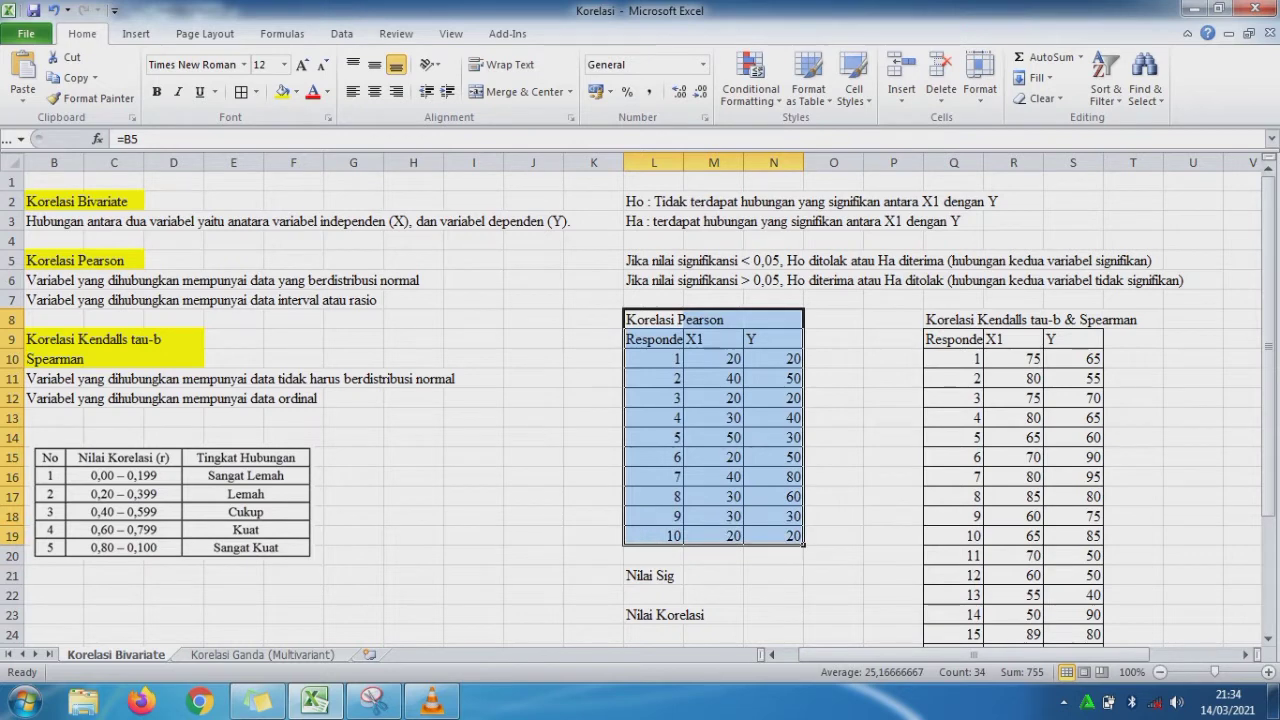
Dismiss the Windows color scheme prompt and highlight the Korelasi Kendalls tau-b & Spearman table to examine its data.
key(Right)
key(Right)
key(Right)
key(Right)
key(Right)
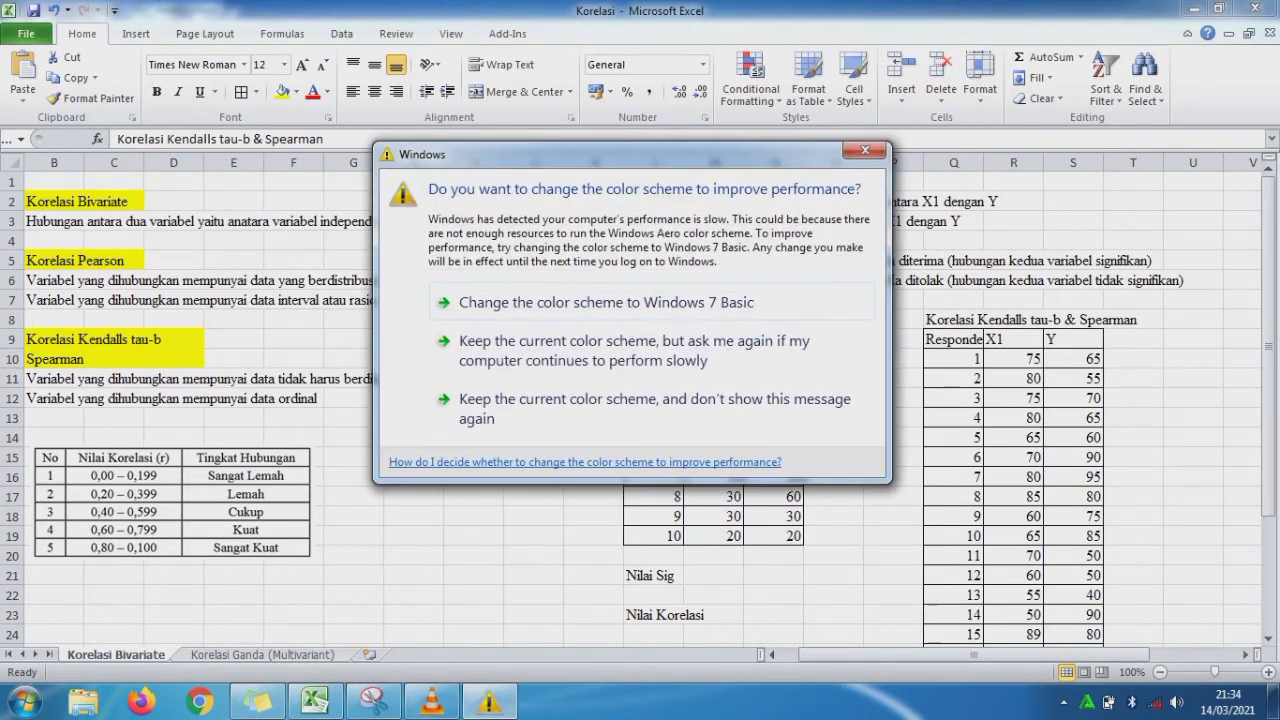
key(Escape)
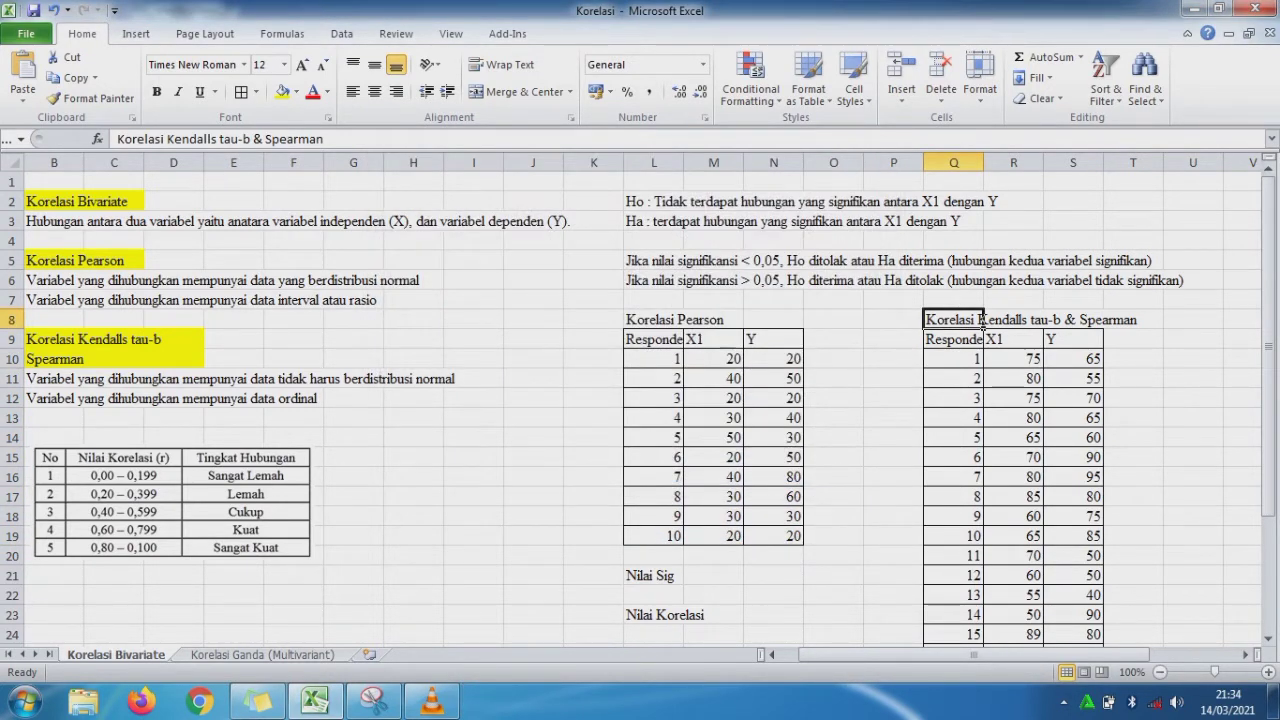
drag(982, 322, 1133, 600)
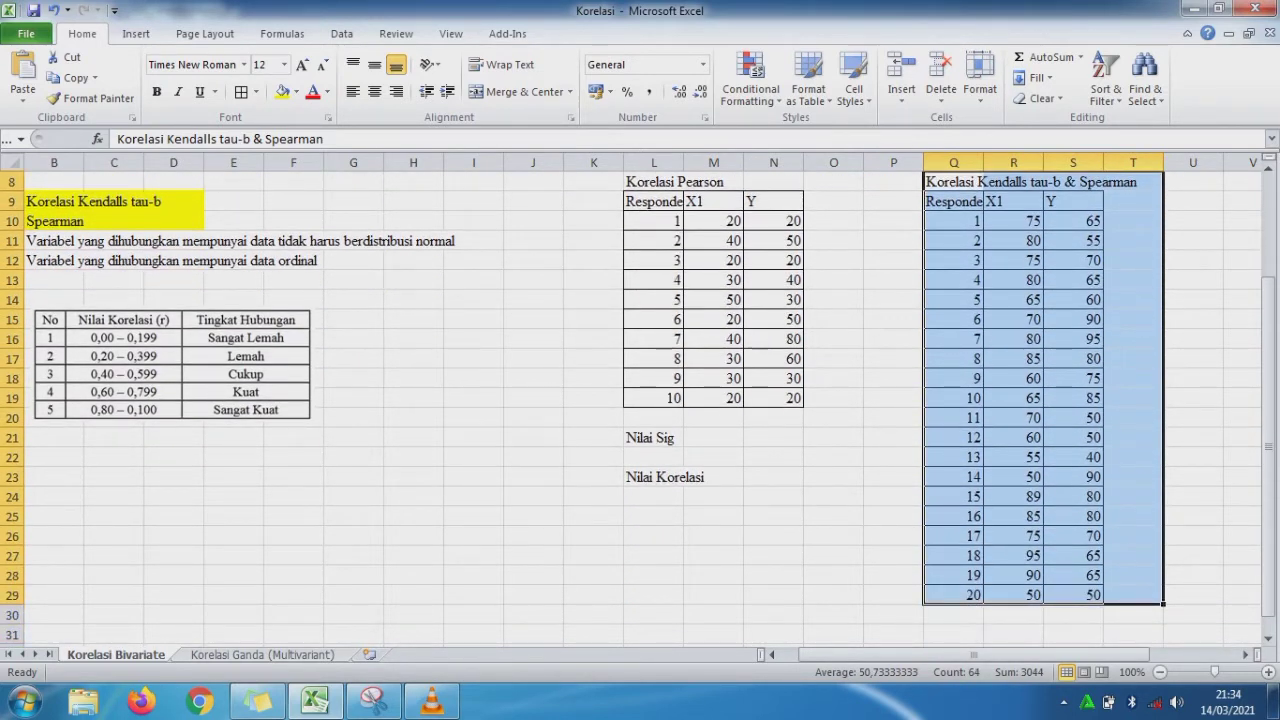
scroll(638, 400, up, 3)
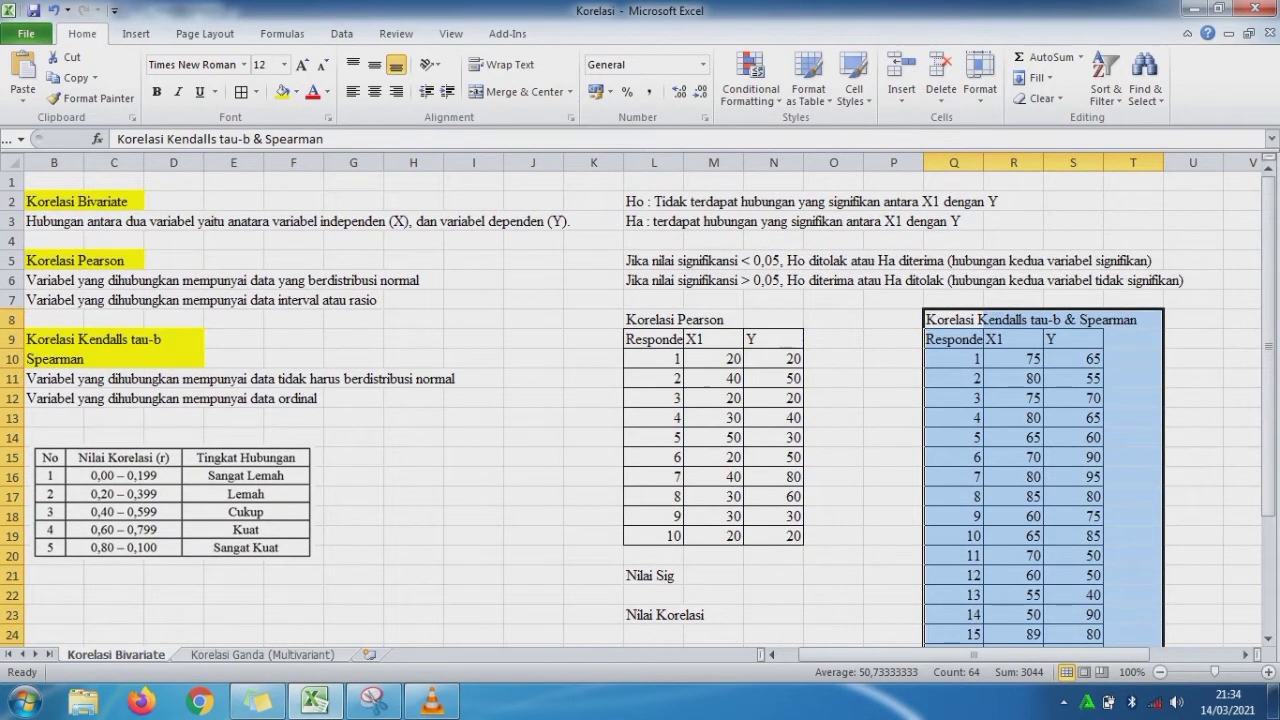
Examine the definition, hypotheses, significance rules and data table on the Korelasi Ganda (Multivariant) sheet.
key(ctrl+Page_Down)
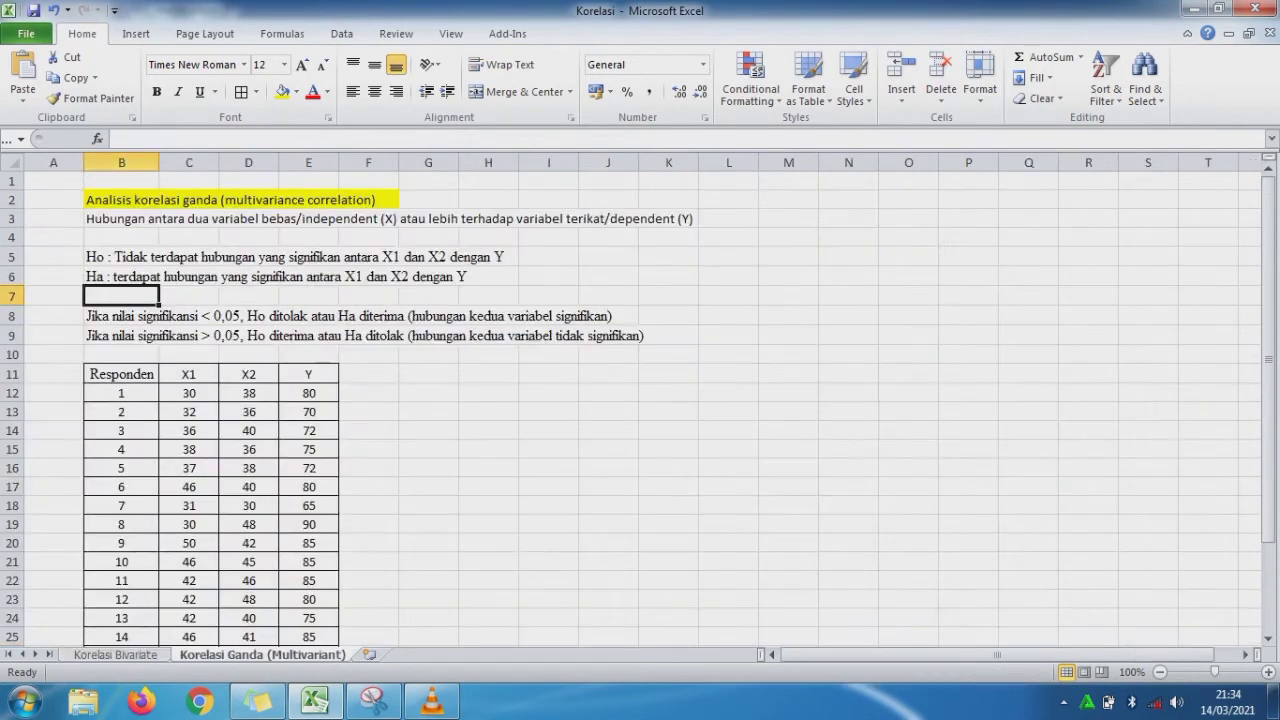
drag(140, 199, 690, 220)
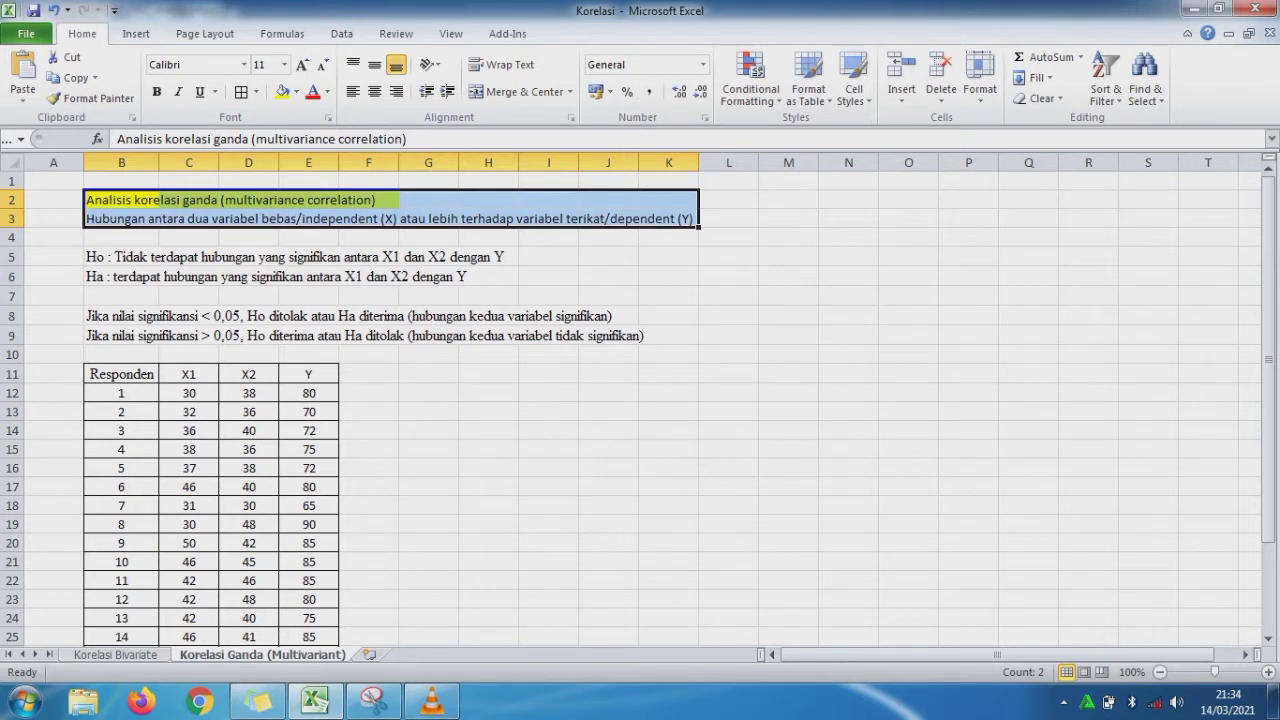
drag(150, 257, 515, 277)
key(Down)
key(Down)
key(Down)
key(Down)
key(Down)
key(Down)
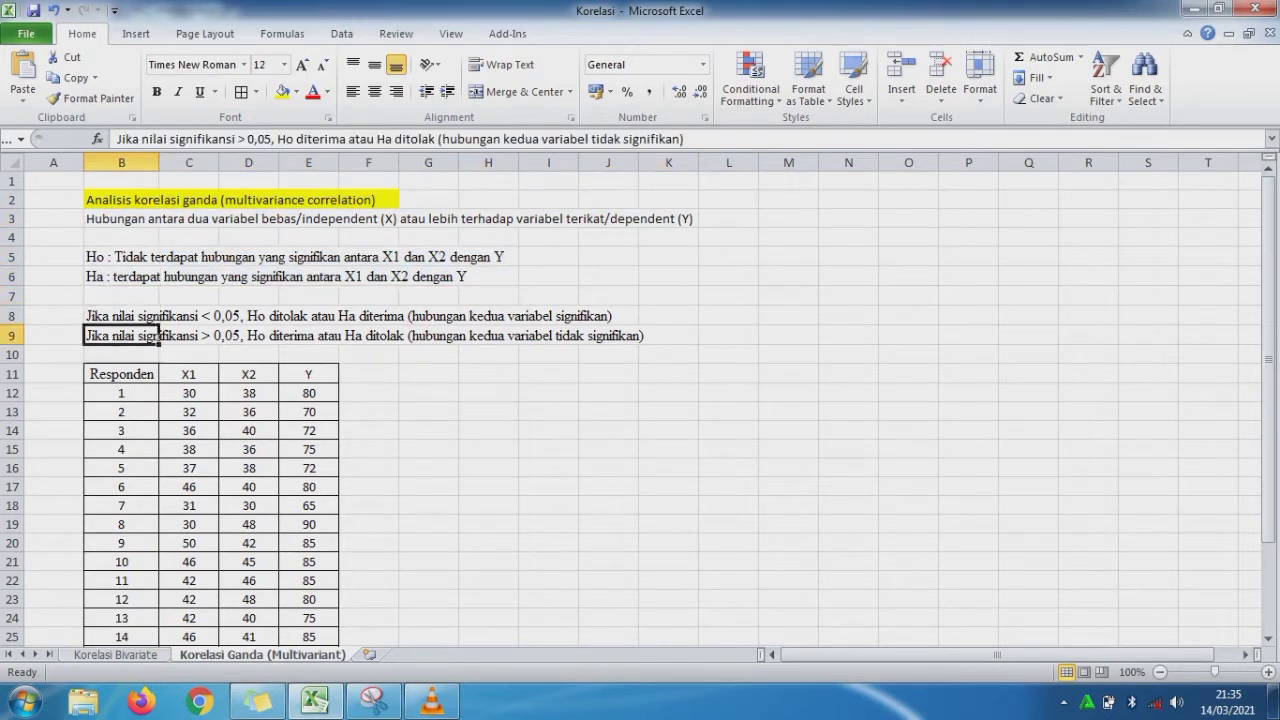
key(Right)
key(Right)
key(Right)
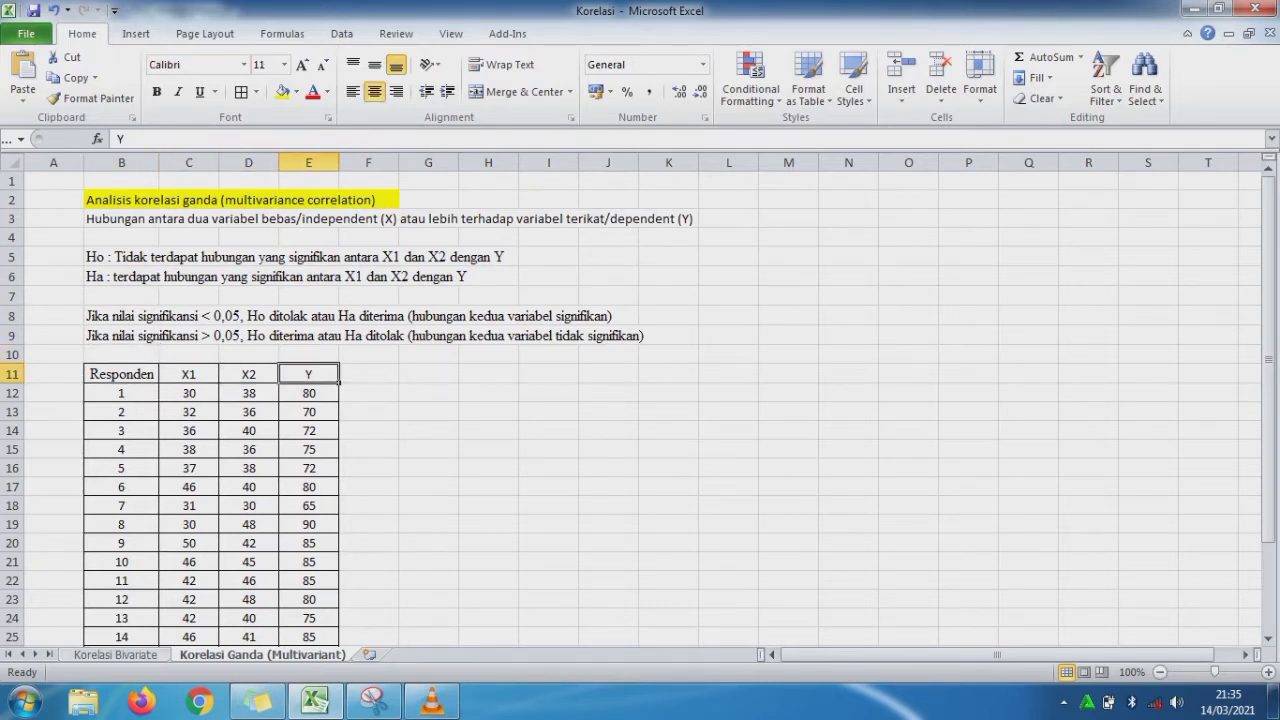
Return to the Korelasi Bivariate sheet and launch SPSS 16.0.
key(ctrl+Page_Up)
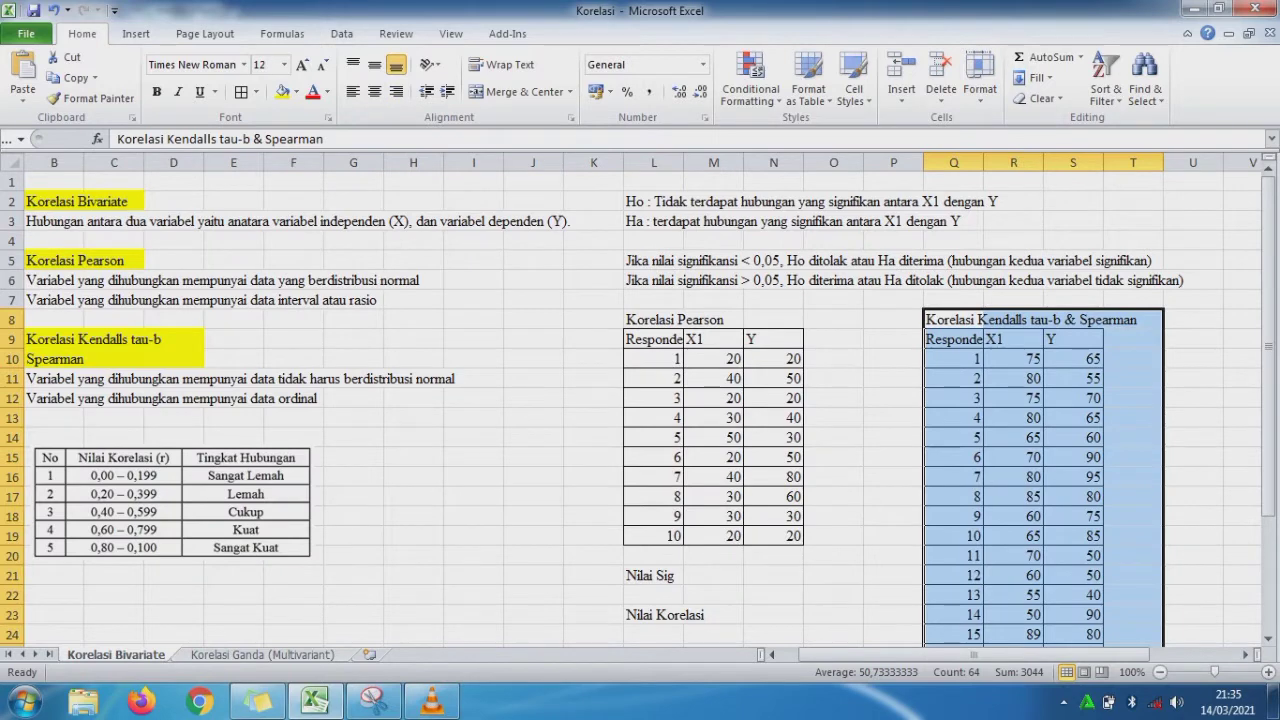
click(654, 536)
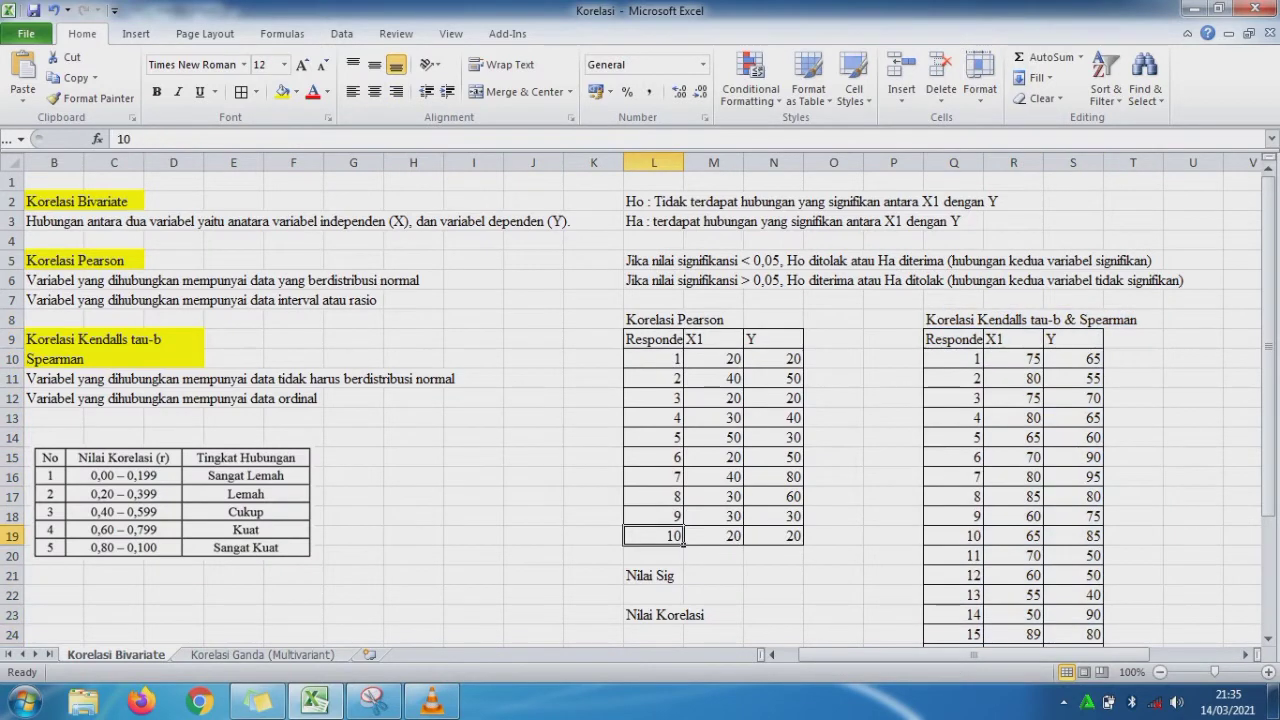
click(25, 700)
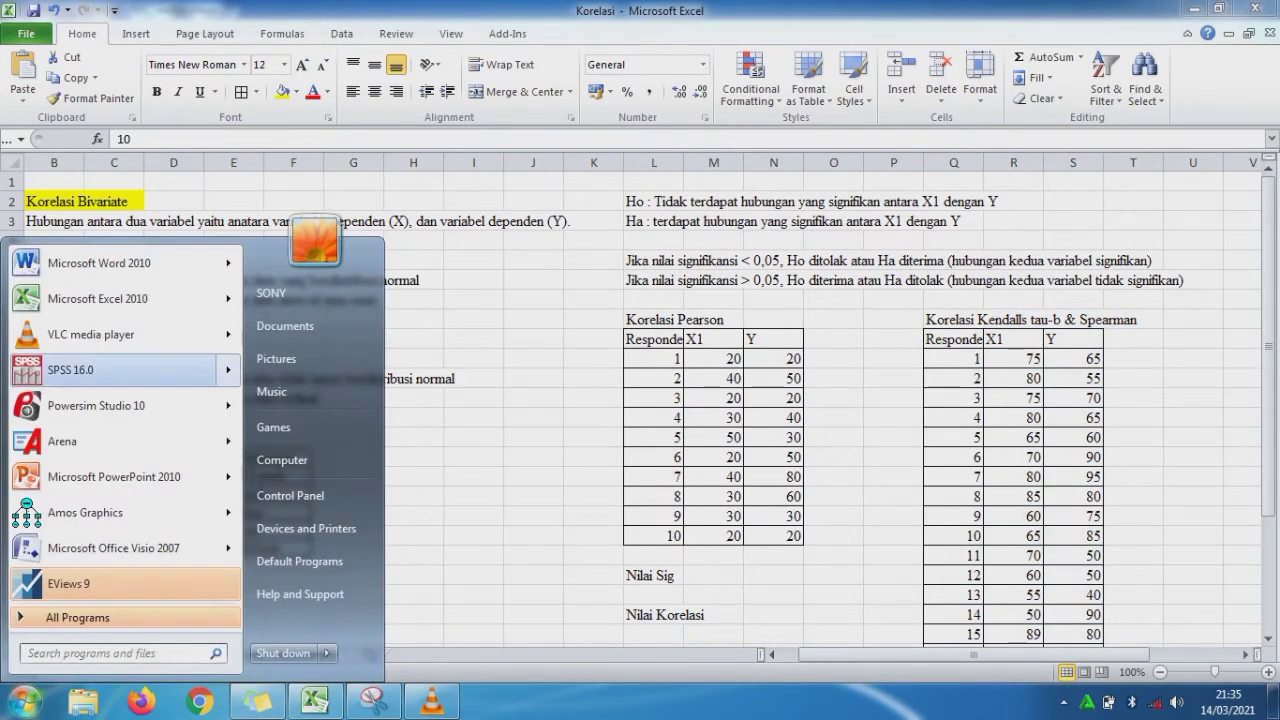
click(115, 370)
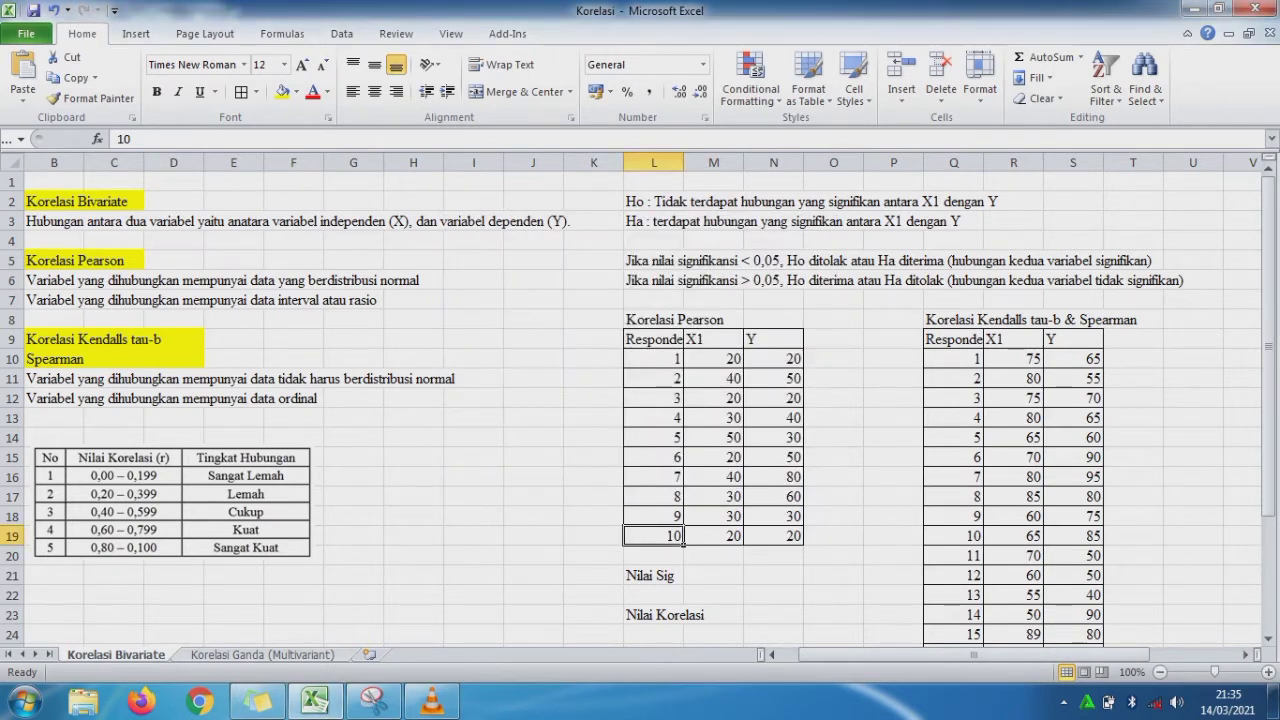
Copy the ten Pearson data rows (L10:N19) without headers and paste them into the empty SPSS data sheet, dismissing its startup dialog.
drag(655, 358, 775, 536)
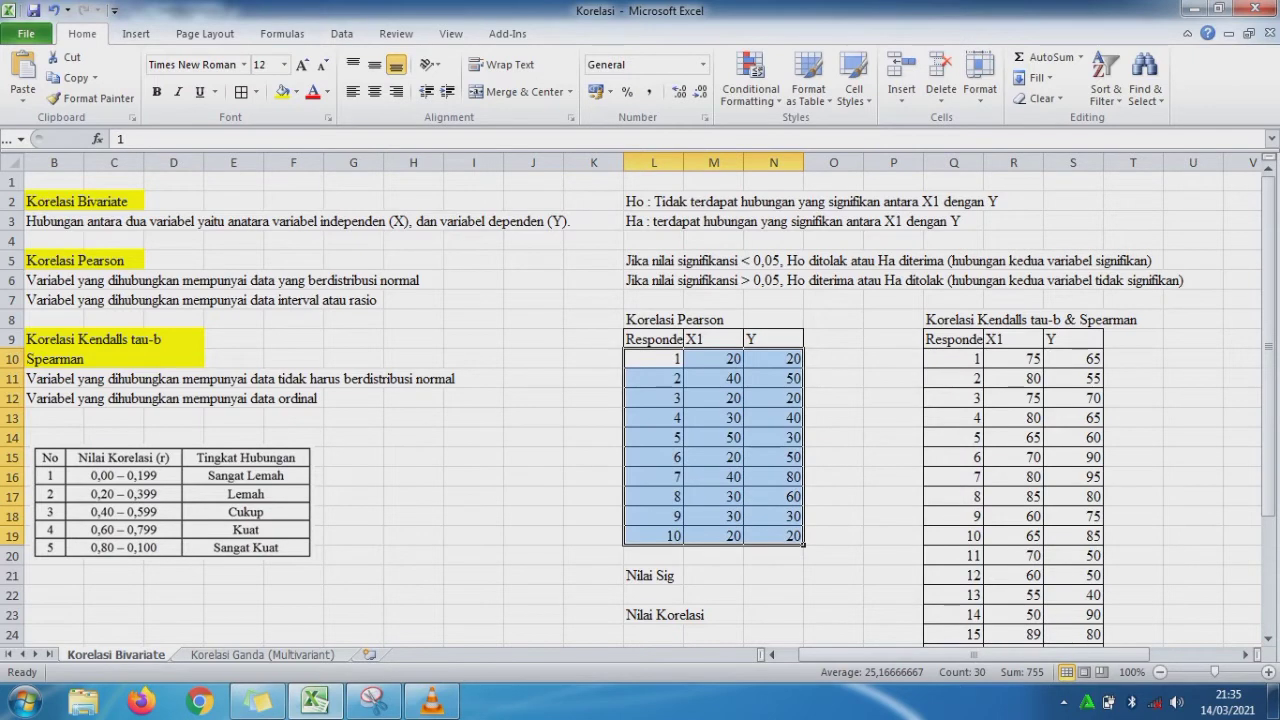
key(ctrl+c)
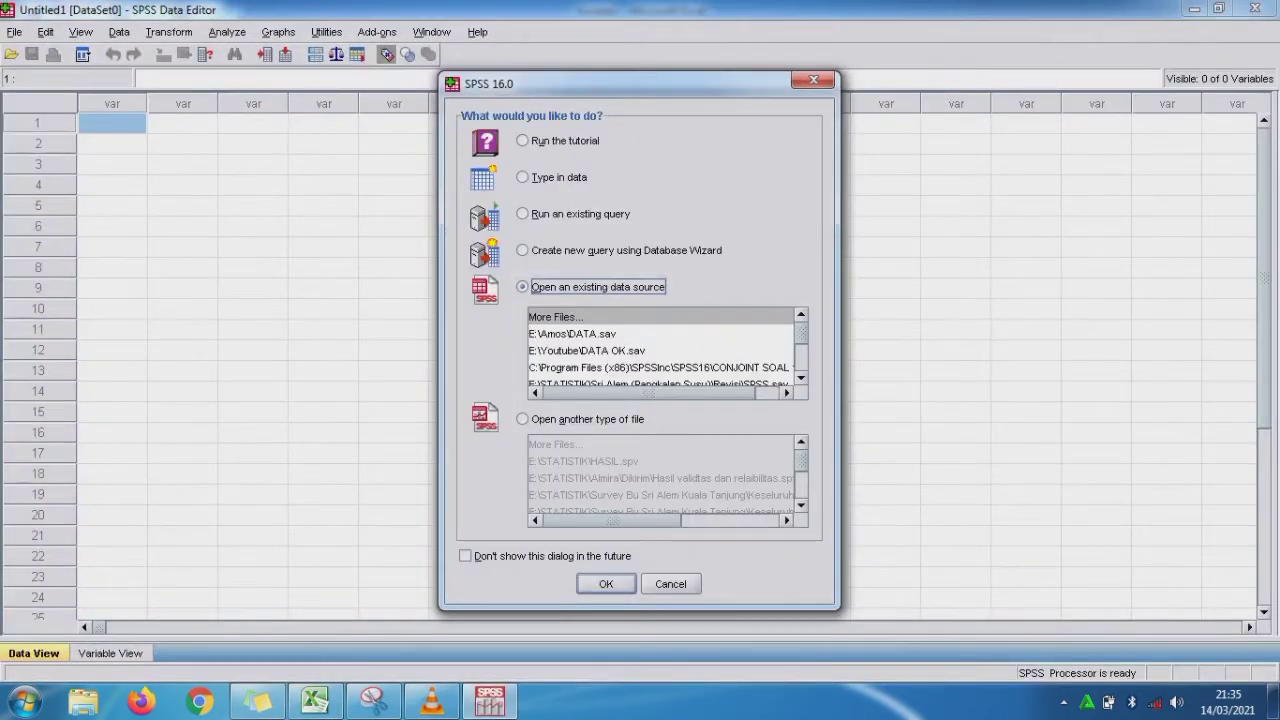
click(813, 80)
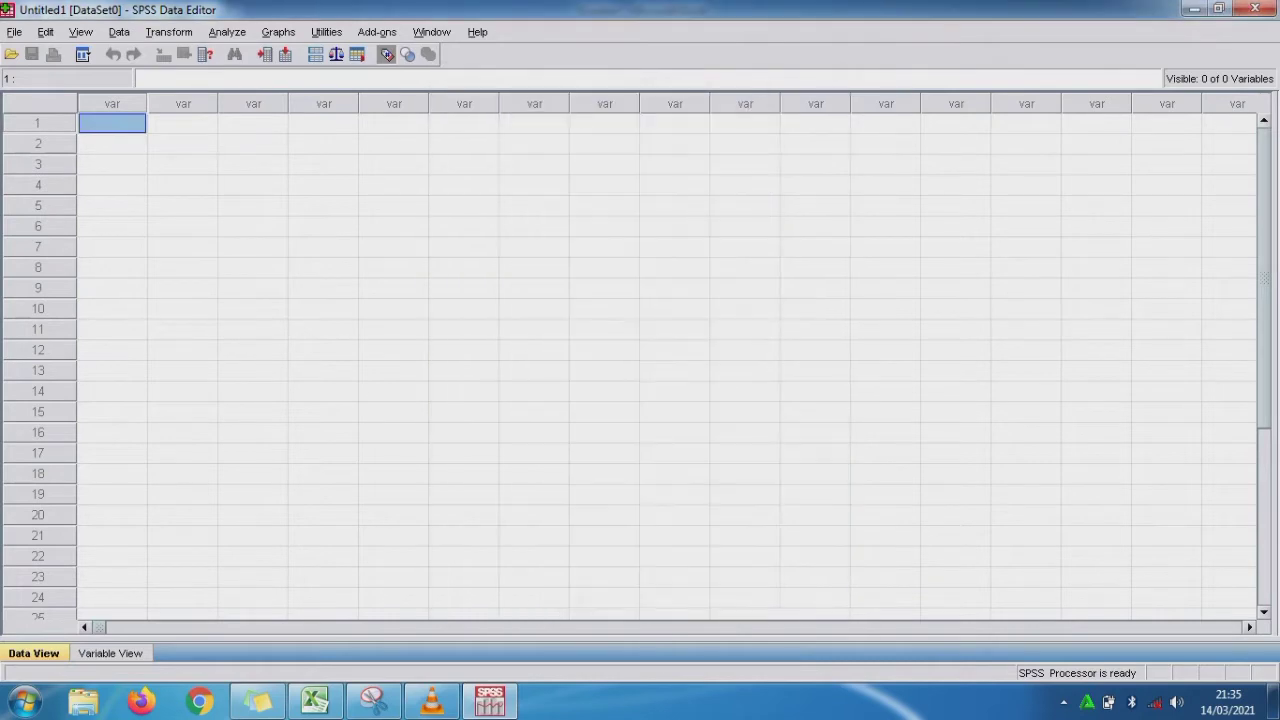
key(ctrl+v)
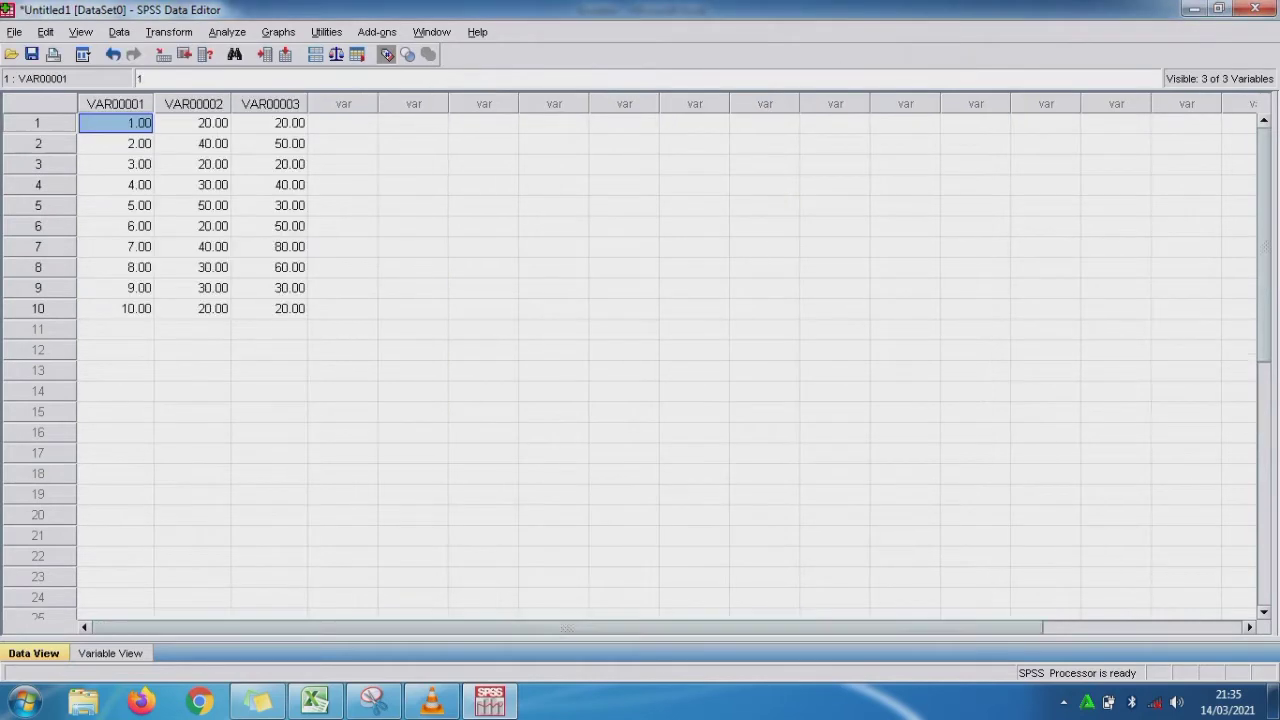
Name the three pasted variables Responden_1, X1_1 and Y_1, and return to the data values.
click(110, 653)
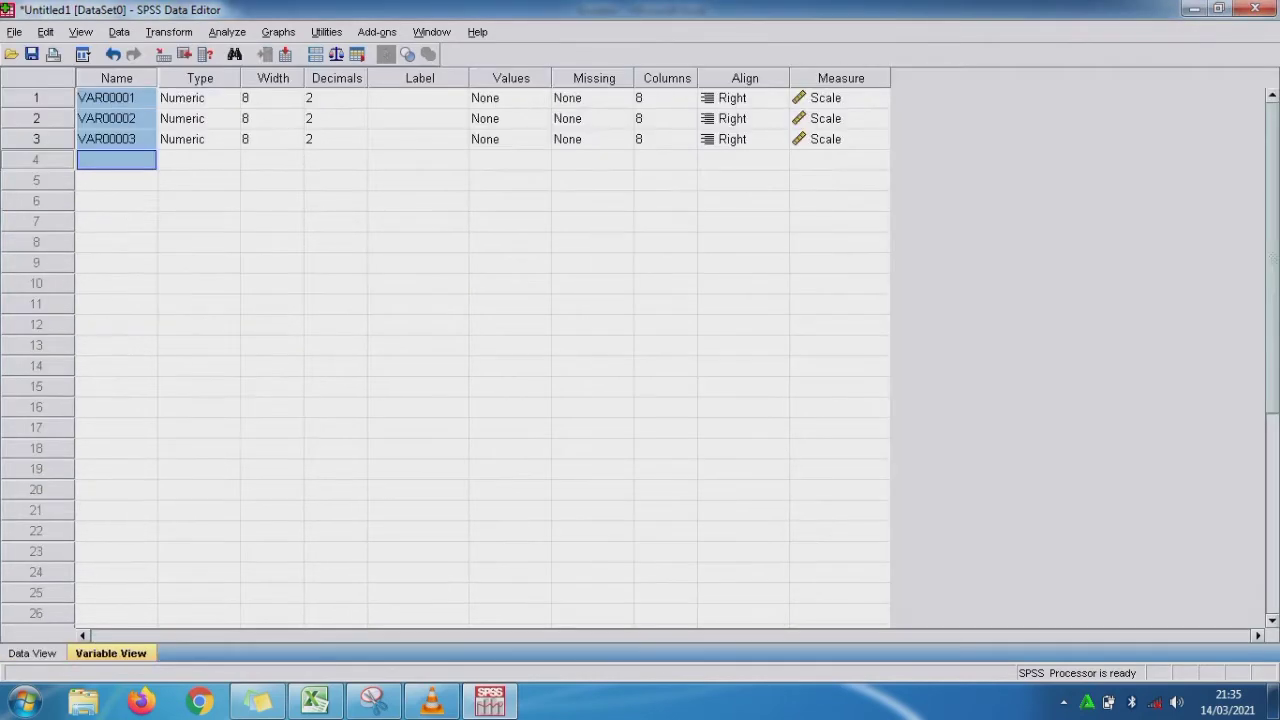
click(116, 98)
text(Responden)
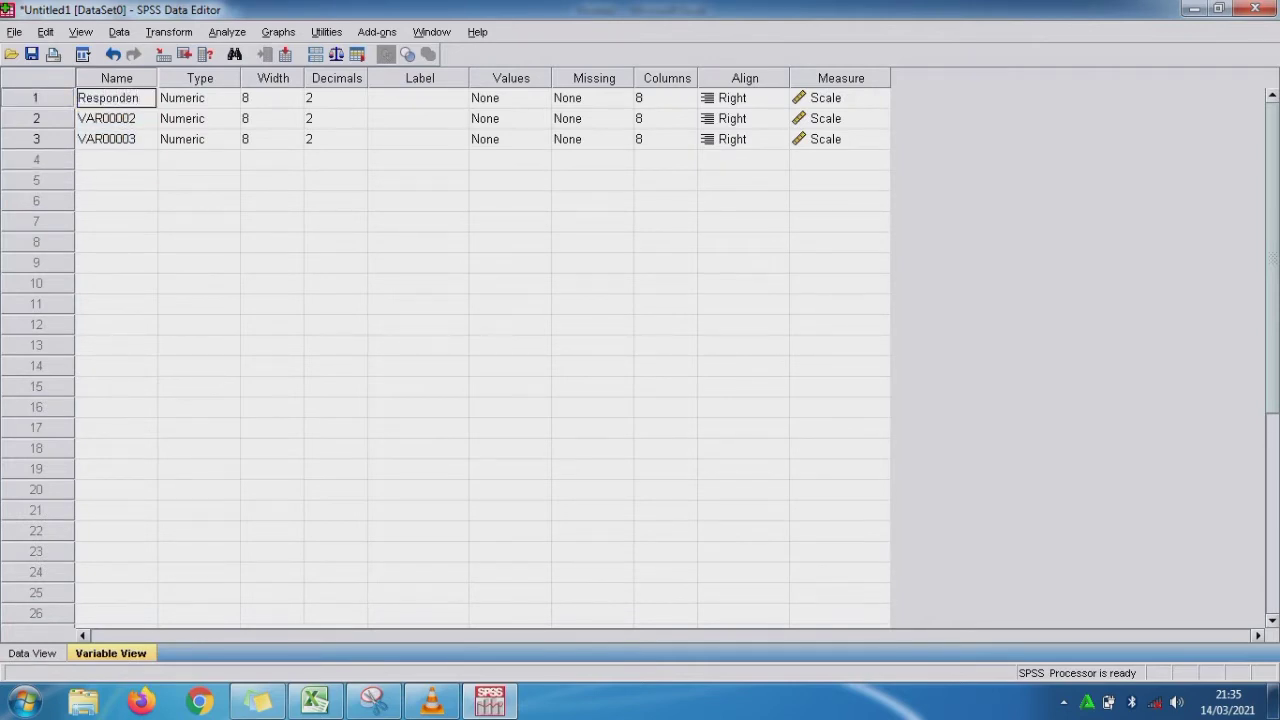
text(_1)
key(Return)
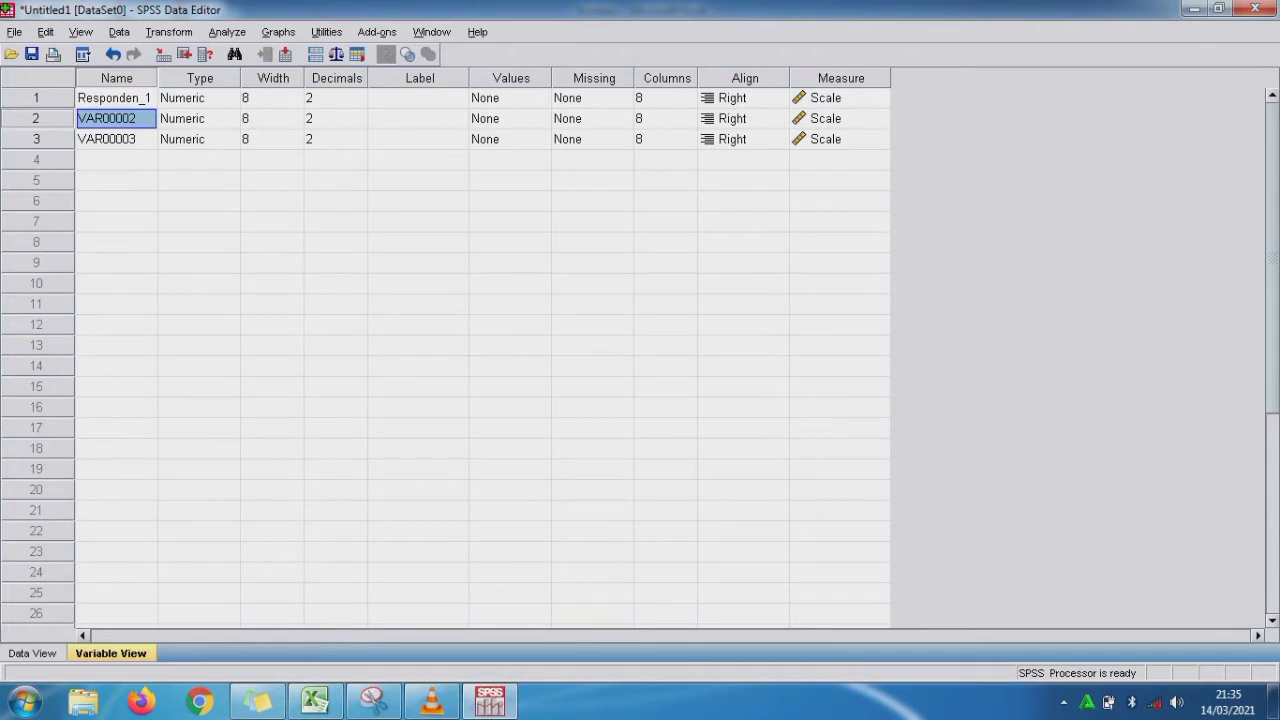
text(X1_1)
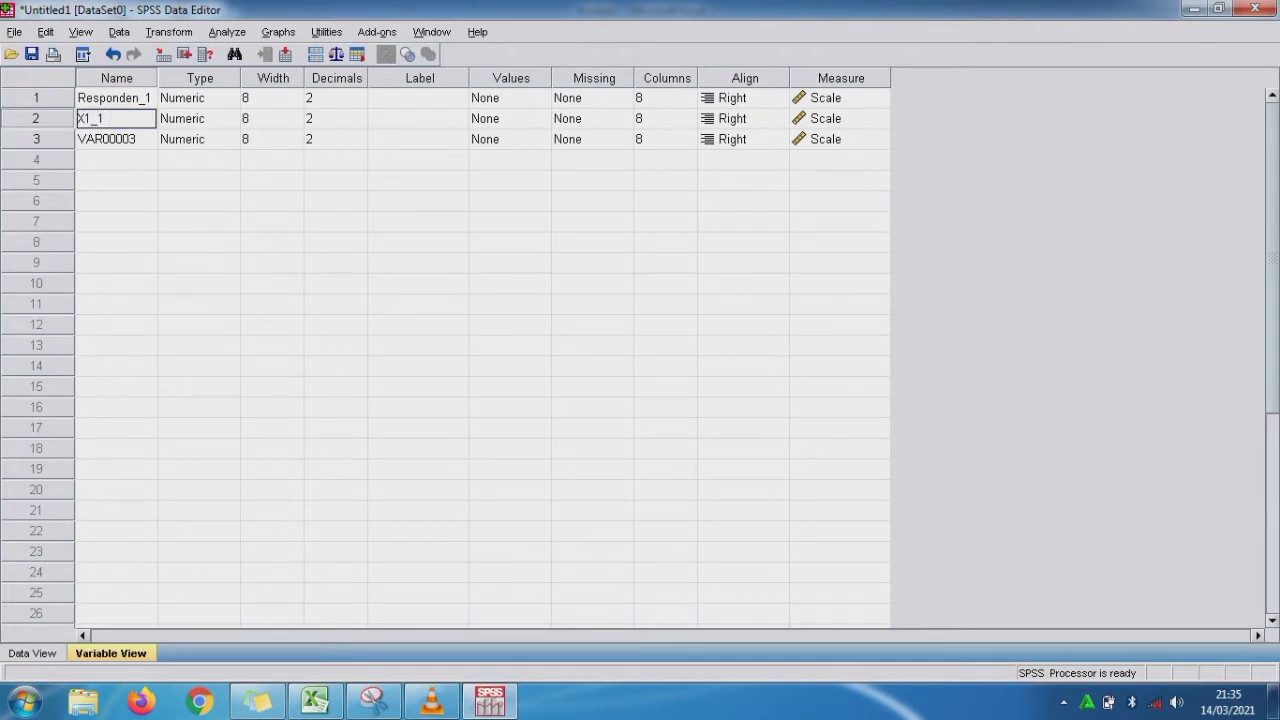
key(Return)
text(Y)
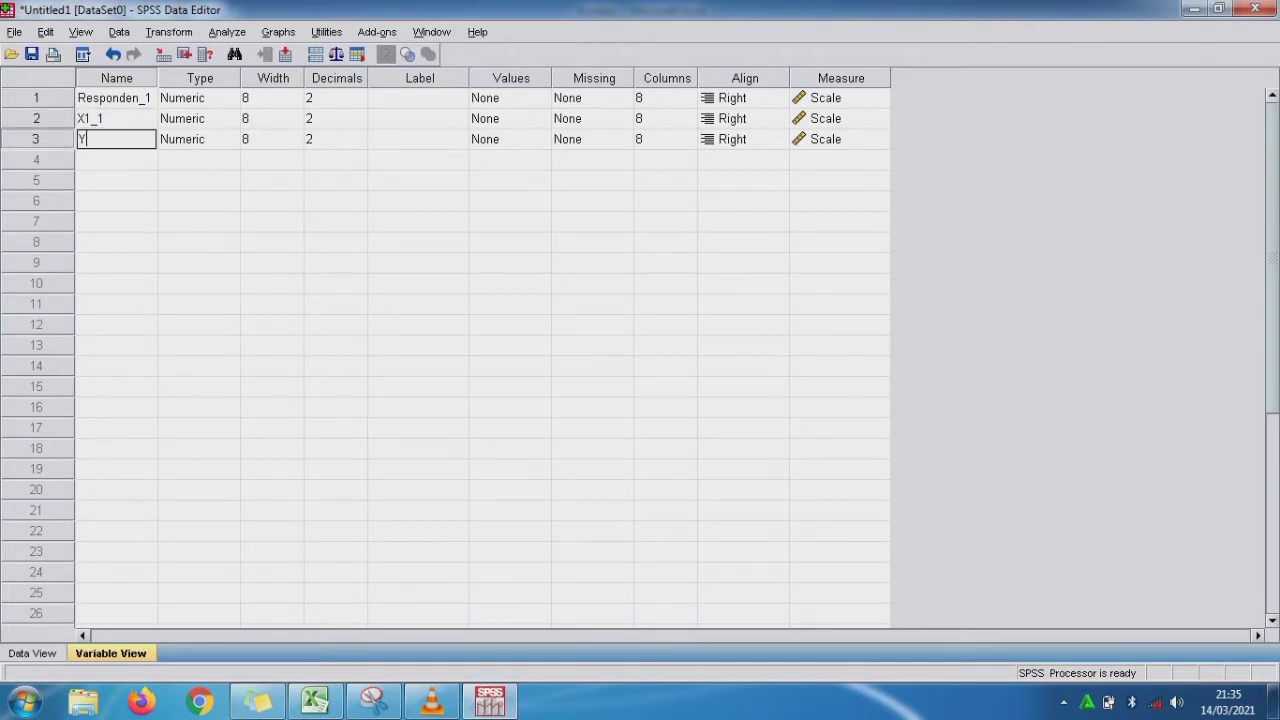
text(_1)
click(32, 653)
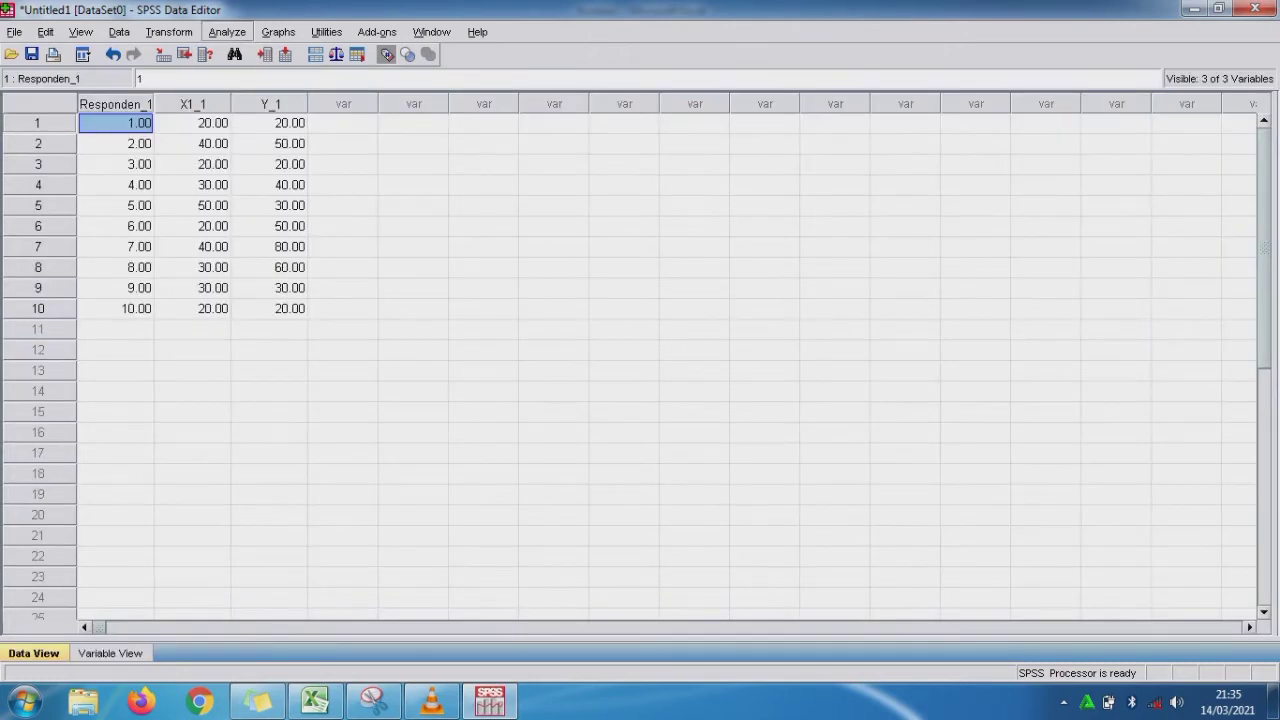
Run a two-tailed Pearson bivariate correlation on X1_1 and Y_1.
click(227, 31)
key(Right)
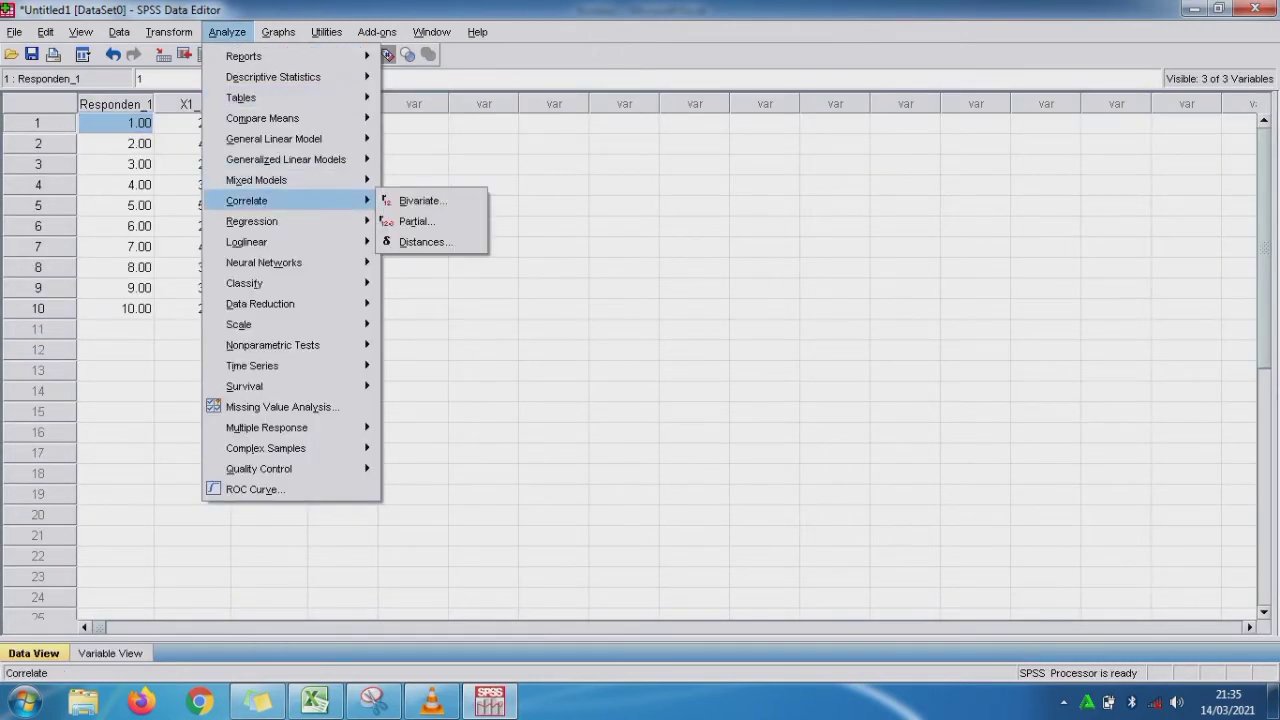
key(Return)
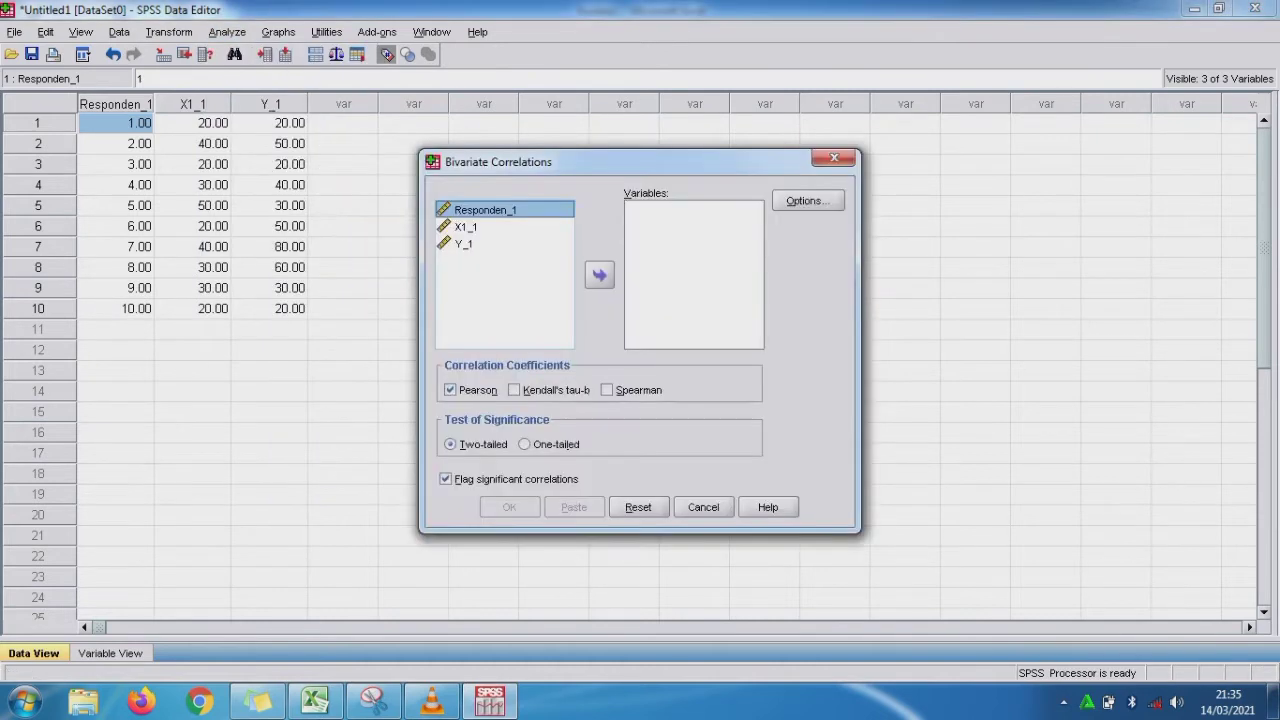
key(Down)
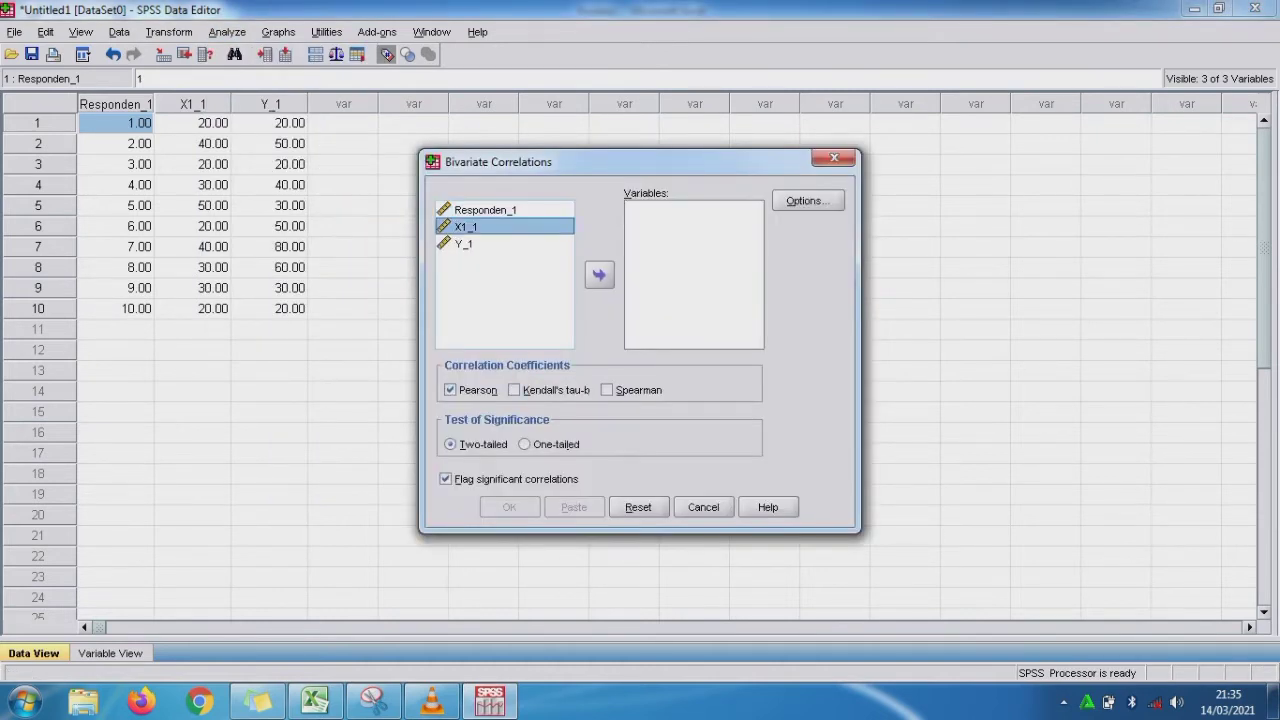
key(shift+Down)
click(599, 275)
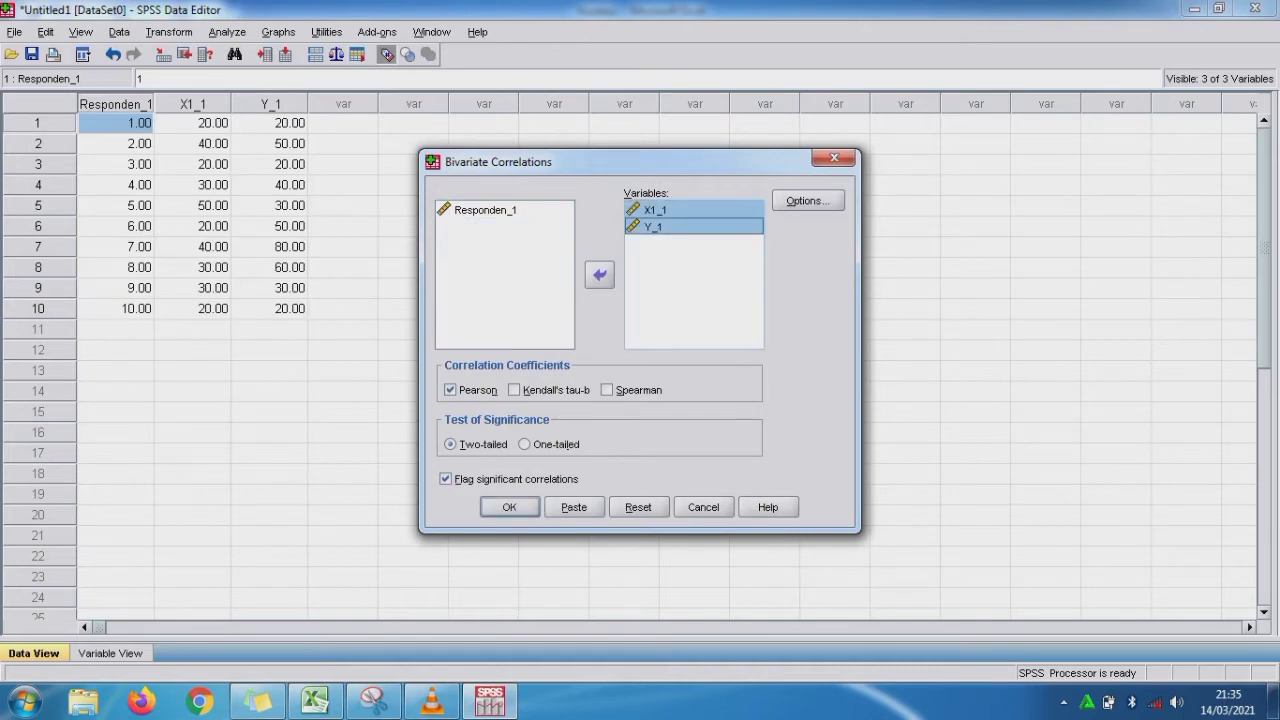
click(509, 507)
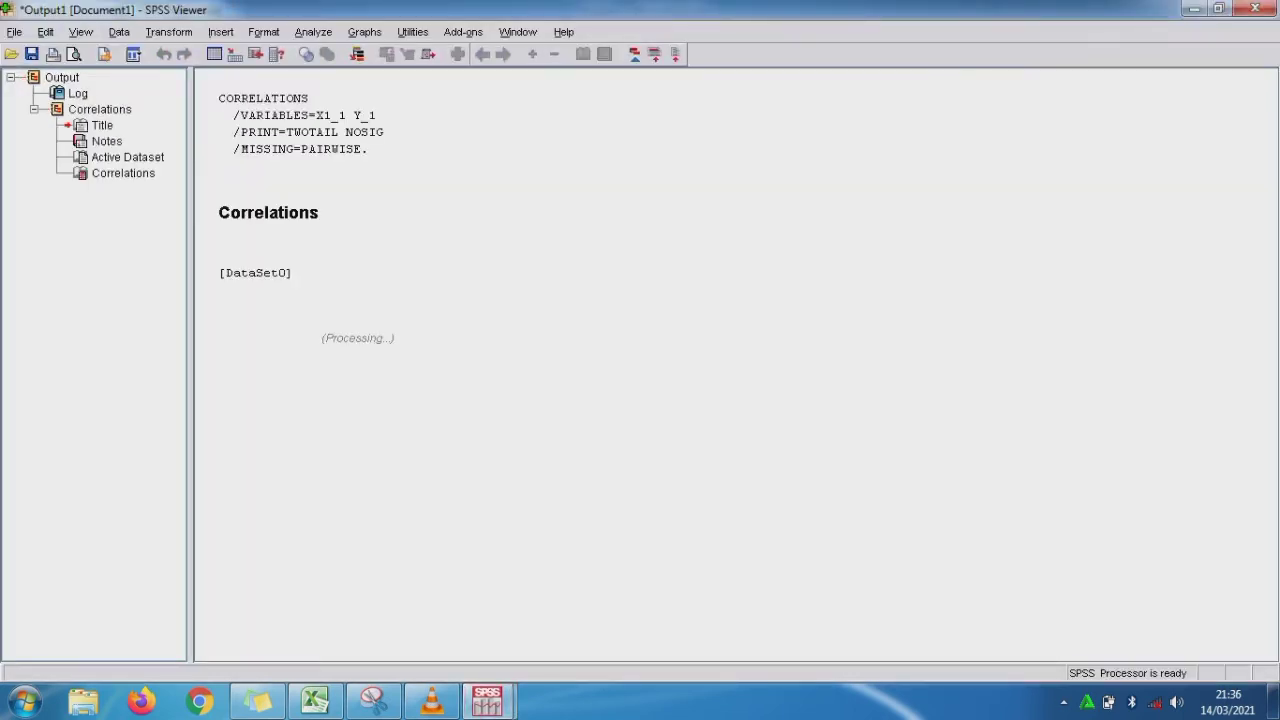
Capture the Correlations output table as a rectangular snip with Snipping Tool.
click(373, 701)
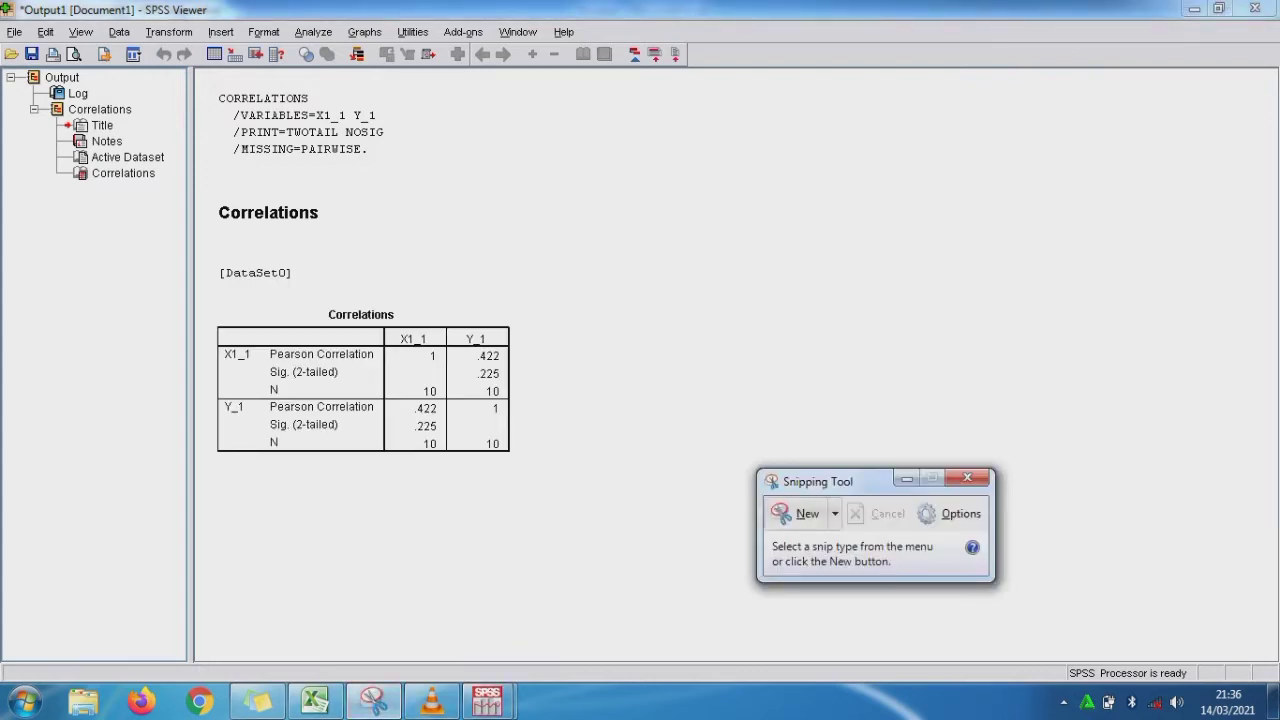
click(800, 513)
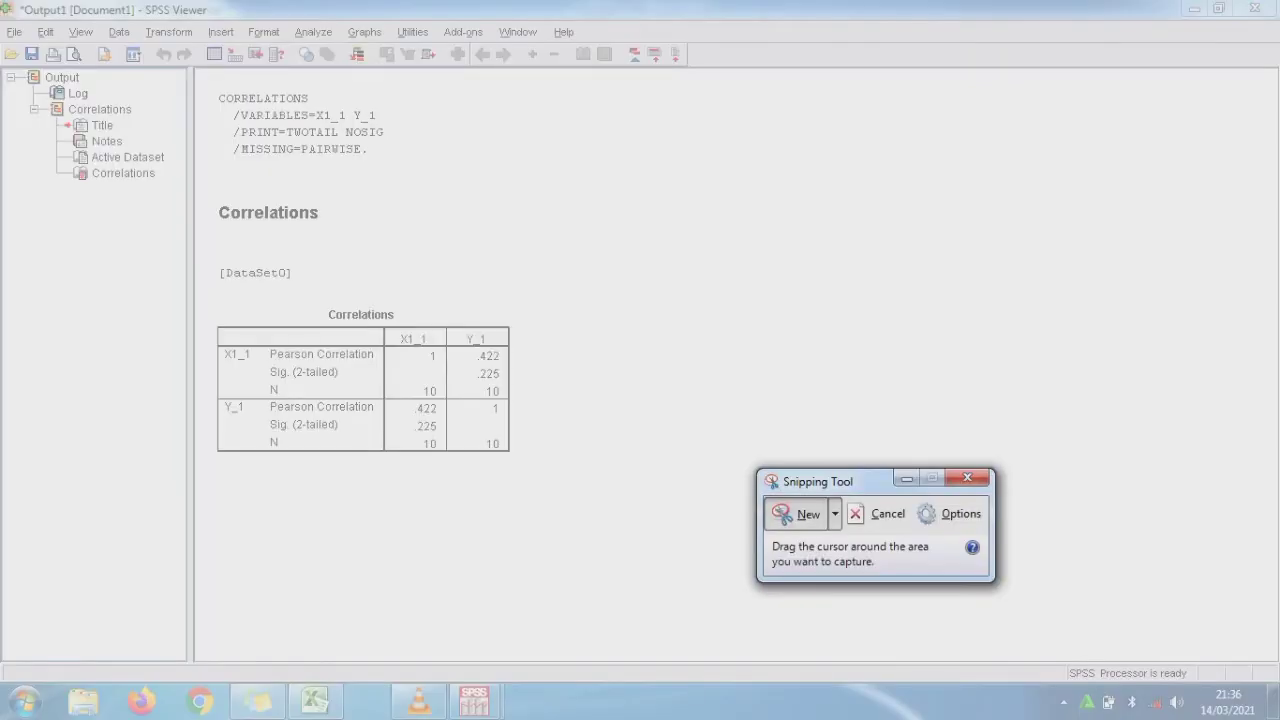
drag(205, 300, 522, 463)
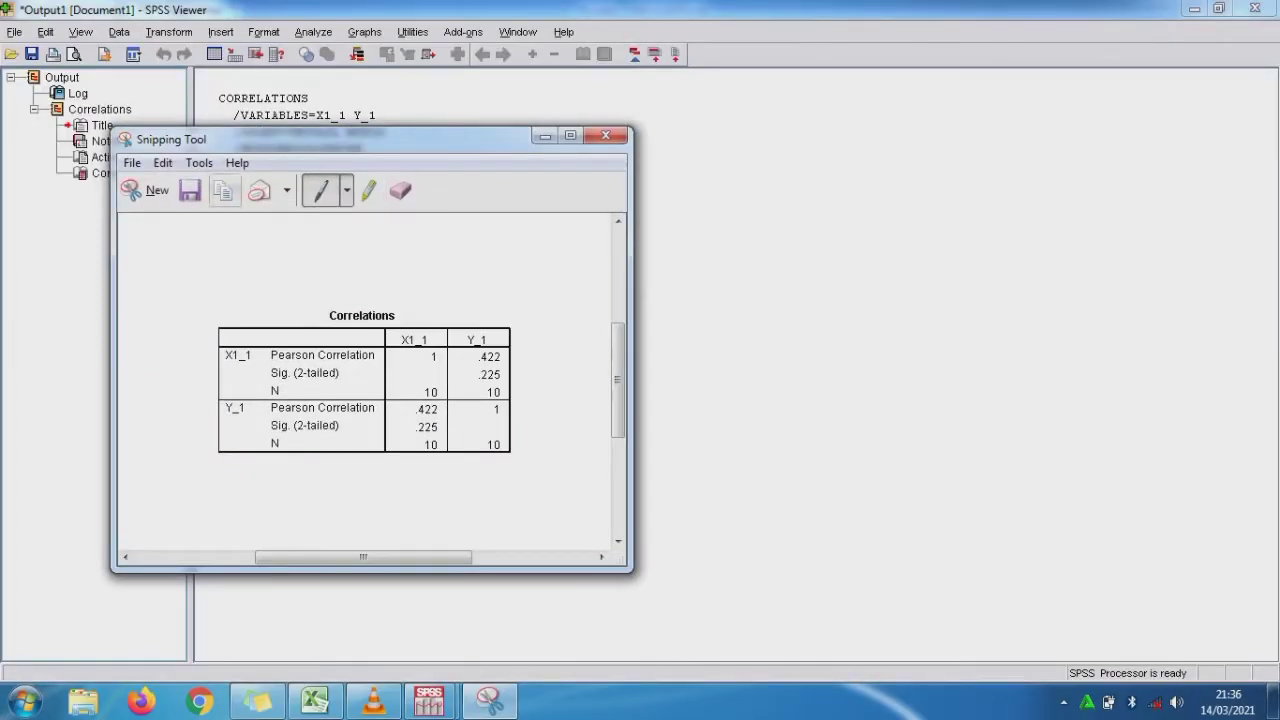
Switch to the Excel Korelasi workbook, paste the captured table, shrink it and place it just below the Nilai Korelasi label.
click(314, 700)
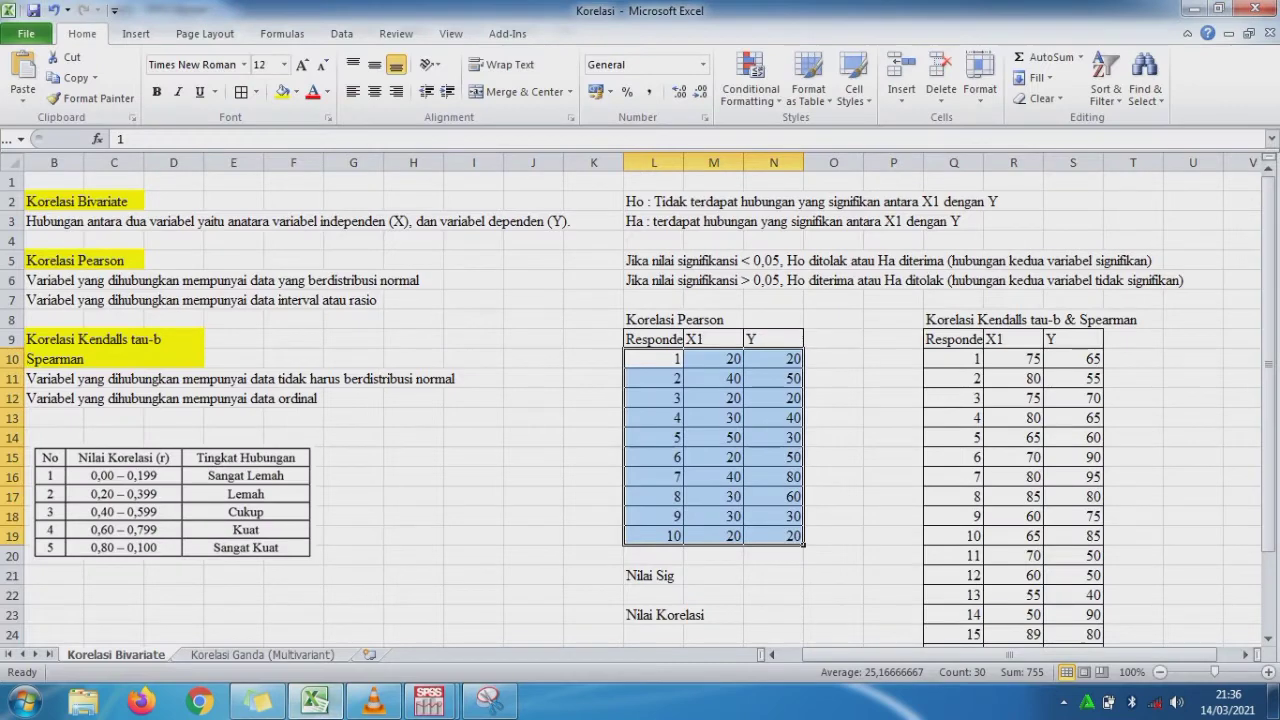
drag(1268, 365, 1268, 443)
click(653, 575)
key(ctrl+v)
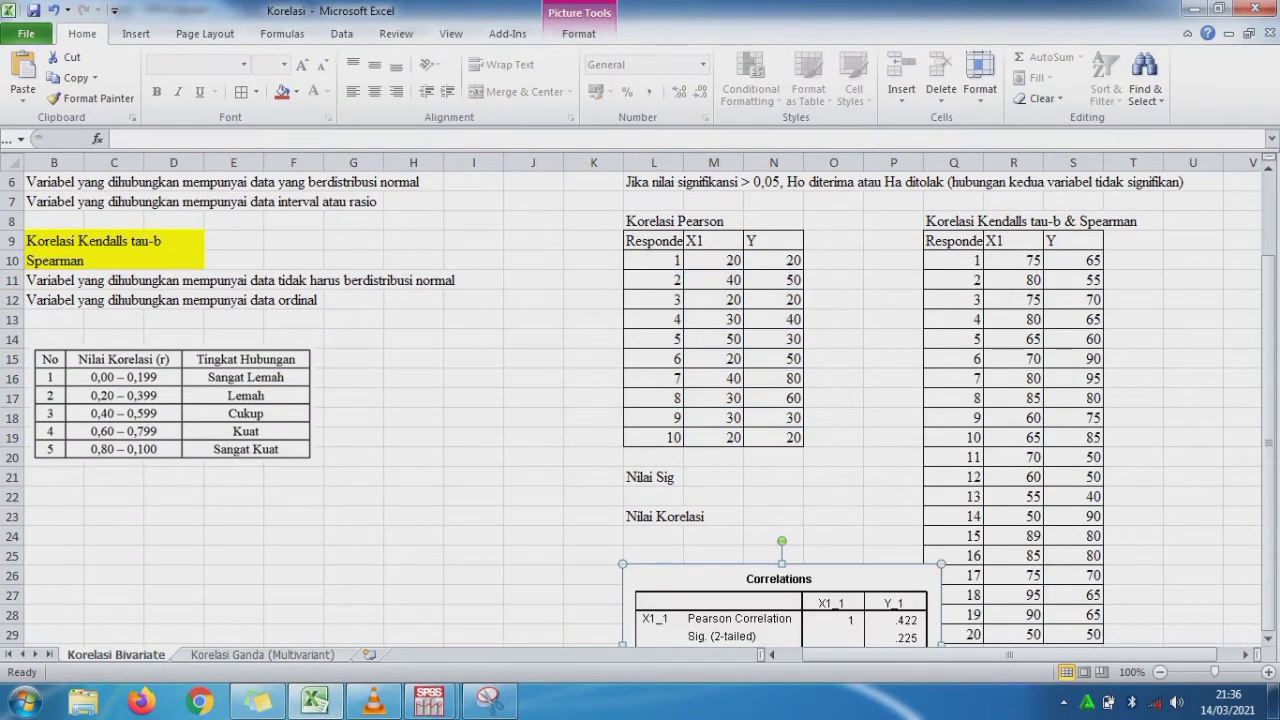
drag(622, 564, 730, 619)
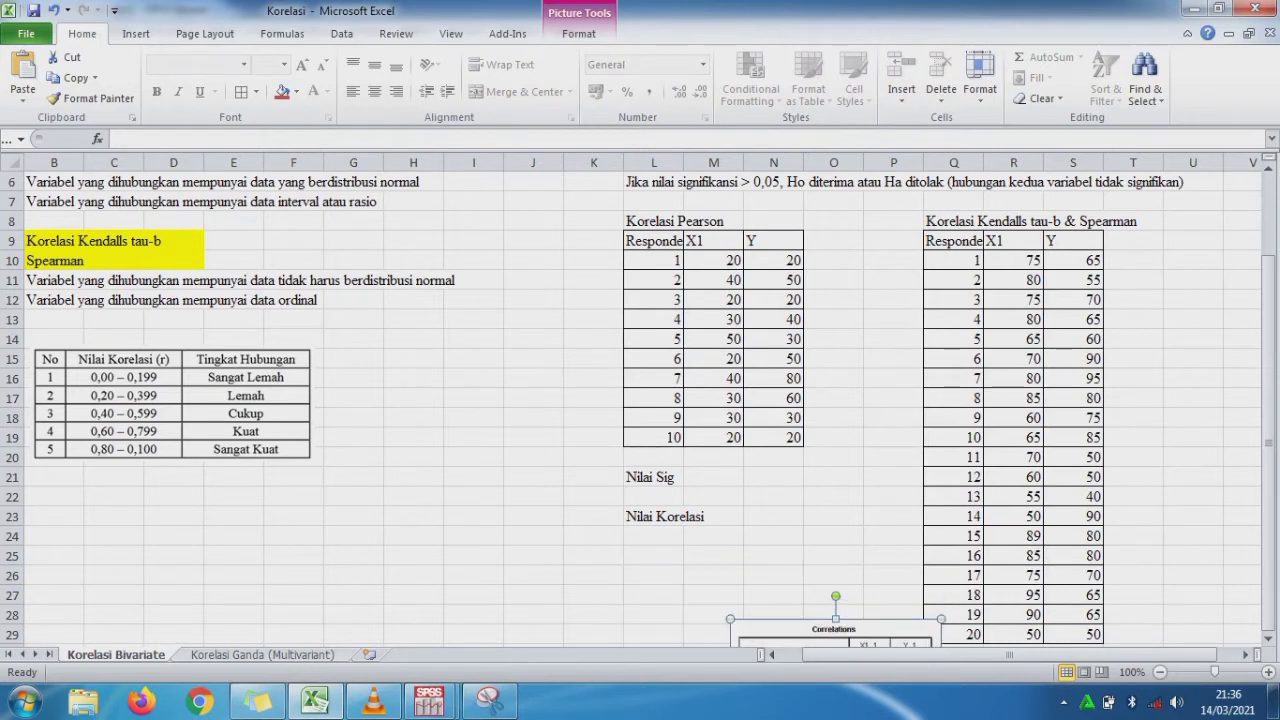
drag(835, 630, 733, 575)
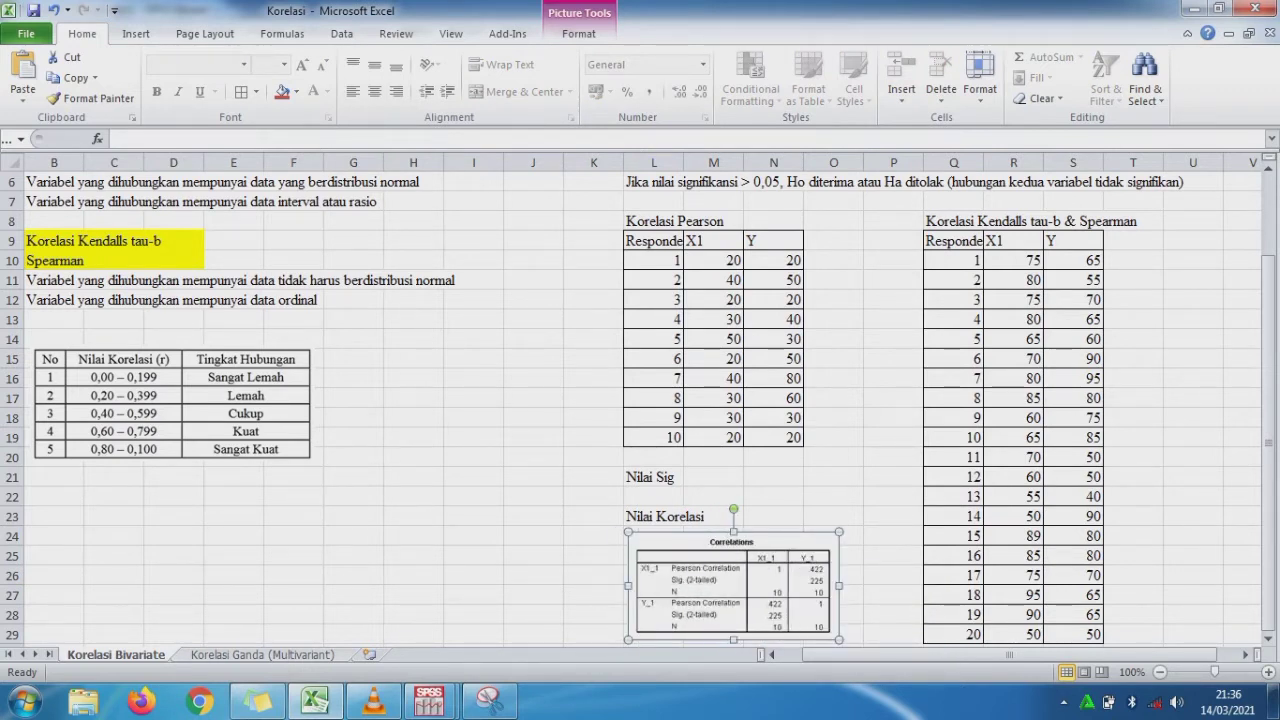
Enter the significance comparison 0,225 > 0,05 in M21 beside Nilai Sig.
click(714, 477)
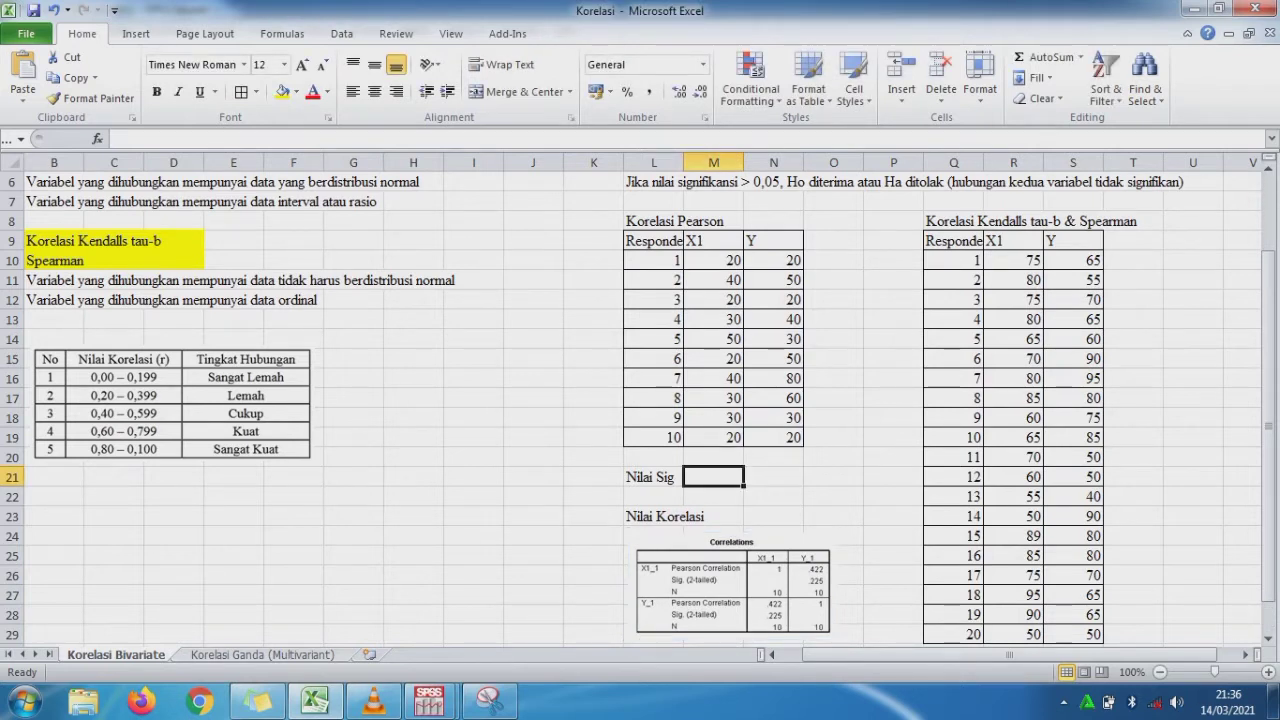
text(0,22)
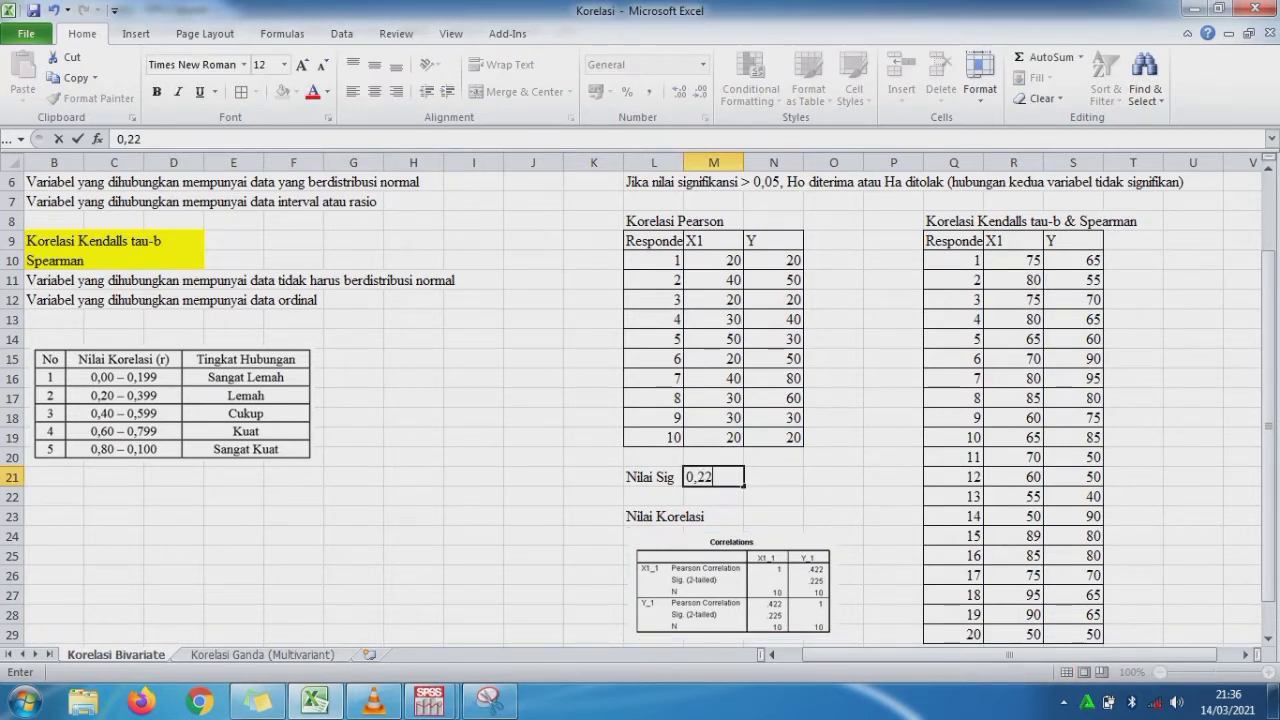
text(5 > 0,05)
key(Return)
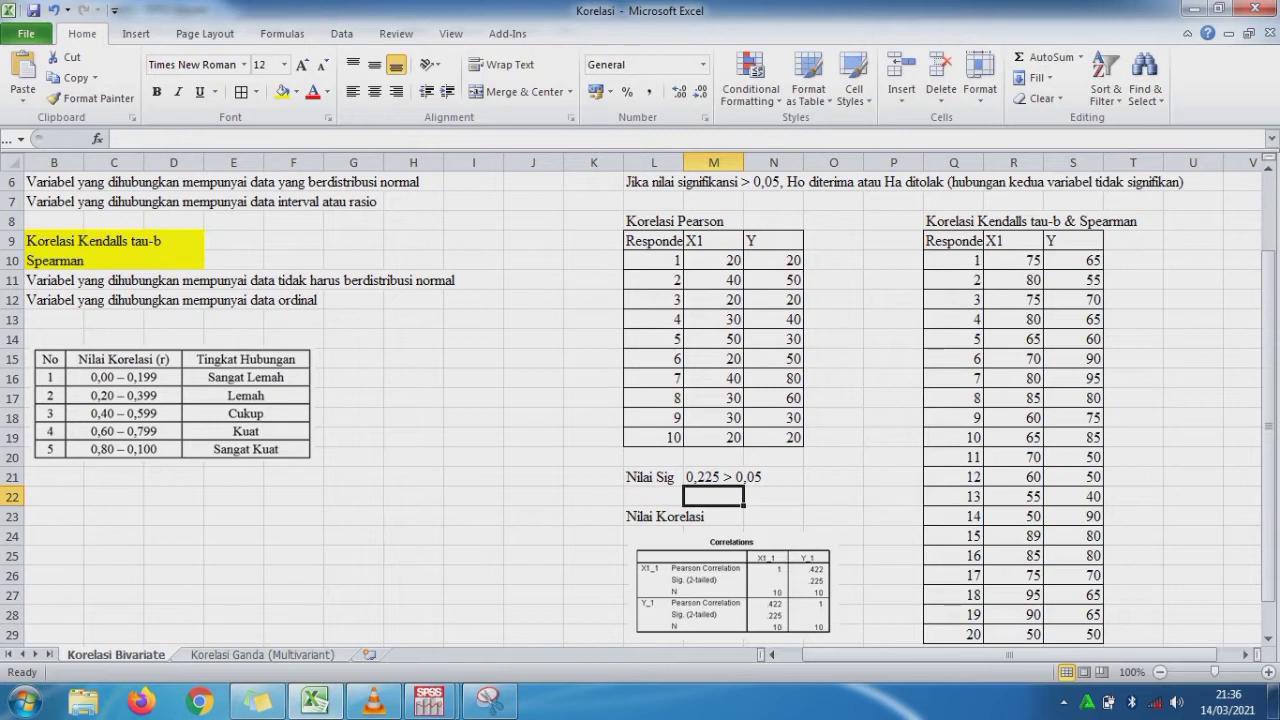
Fill L22 with a reference to the Ha hypothesis statement in L3.
drag(1268, 315, 1268, 255)
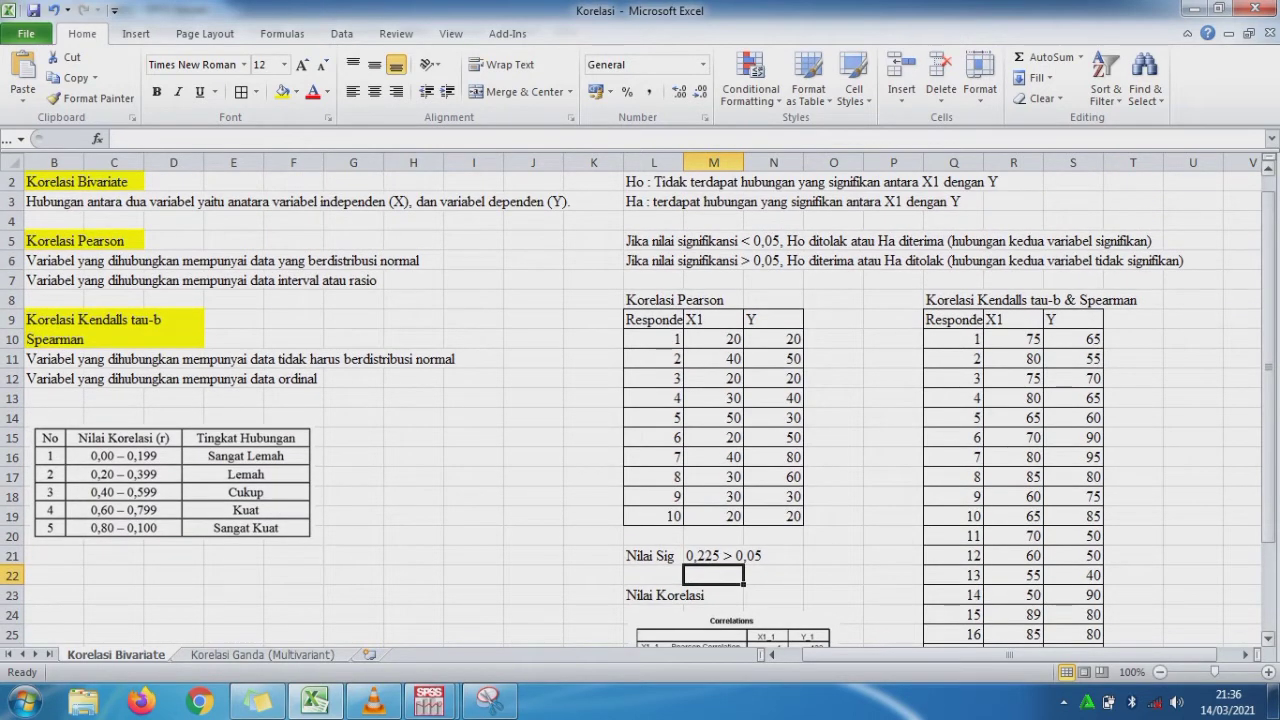
click(653, 575)
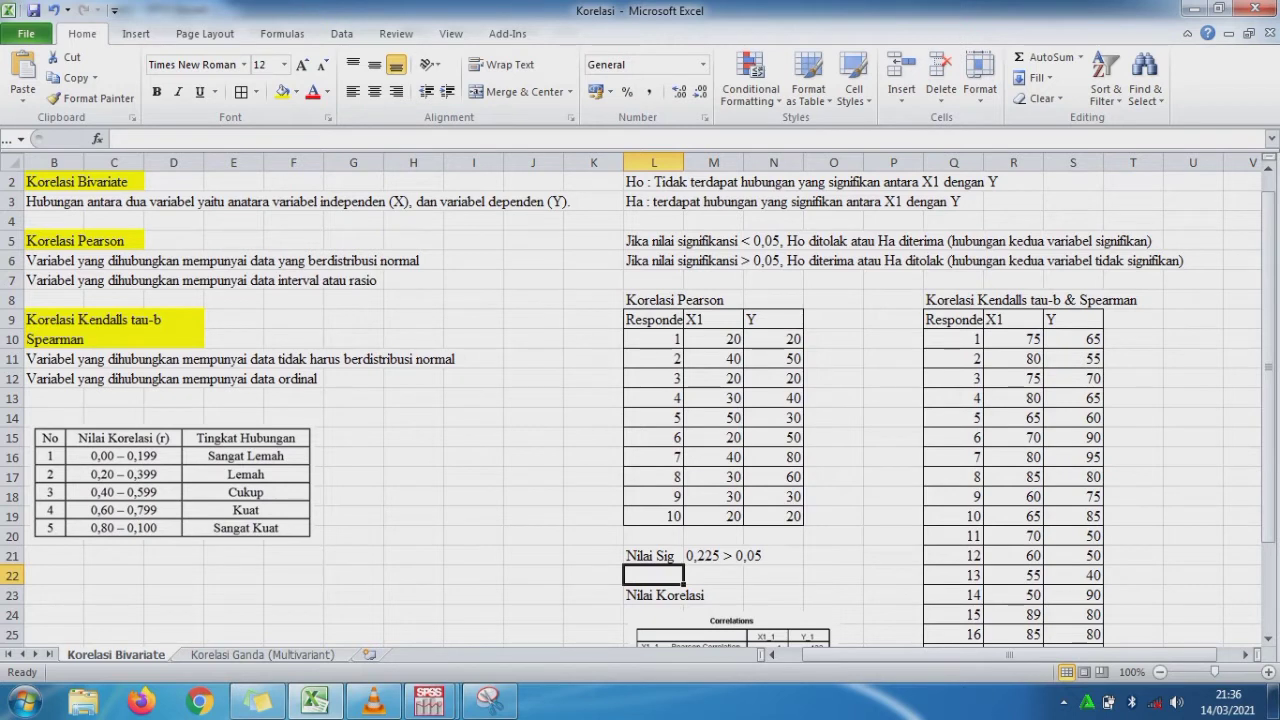
text(=)
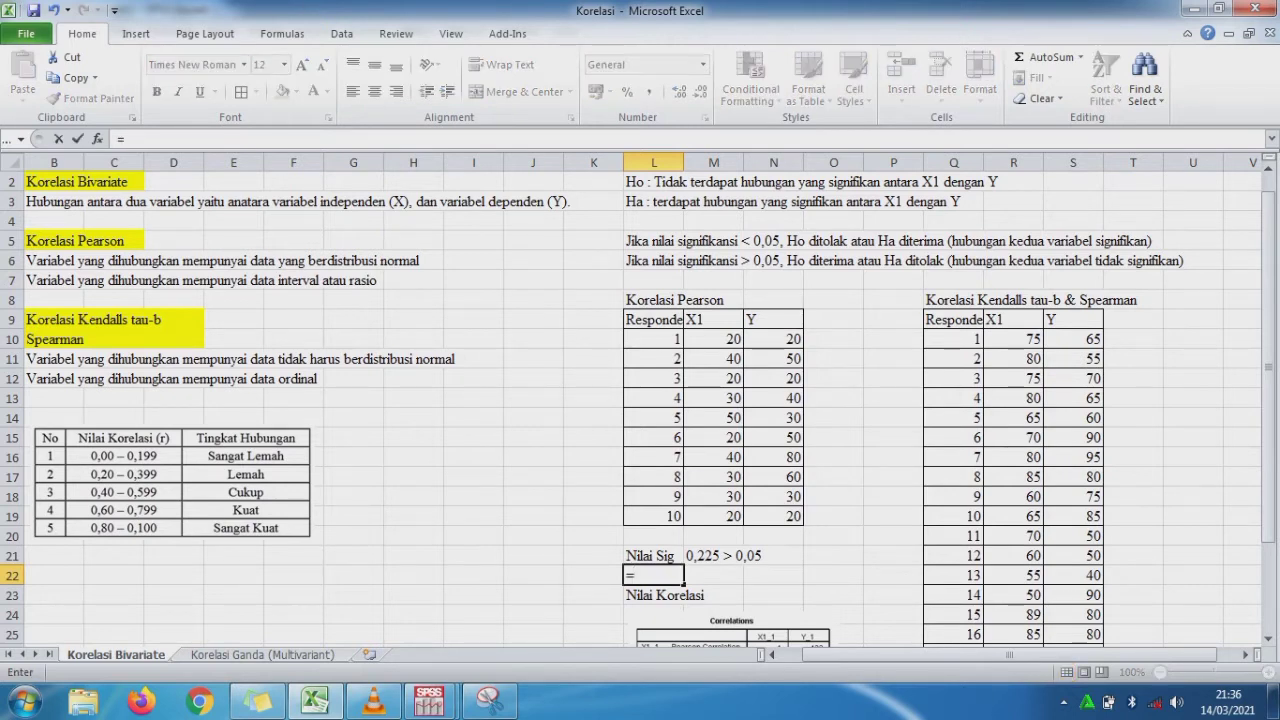
click(653, 201)
key(Return)
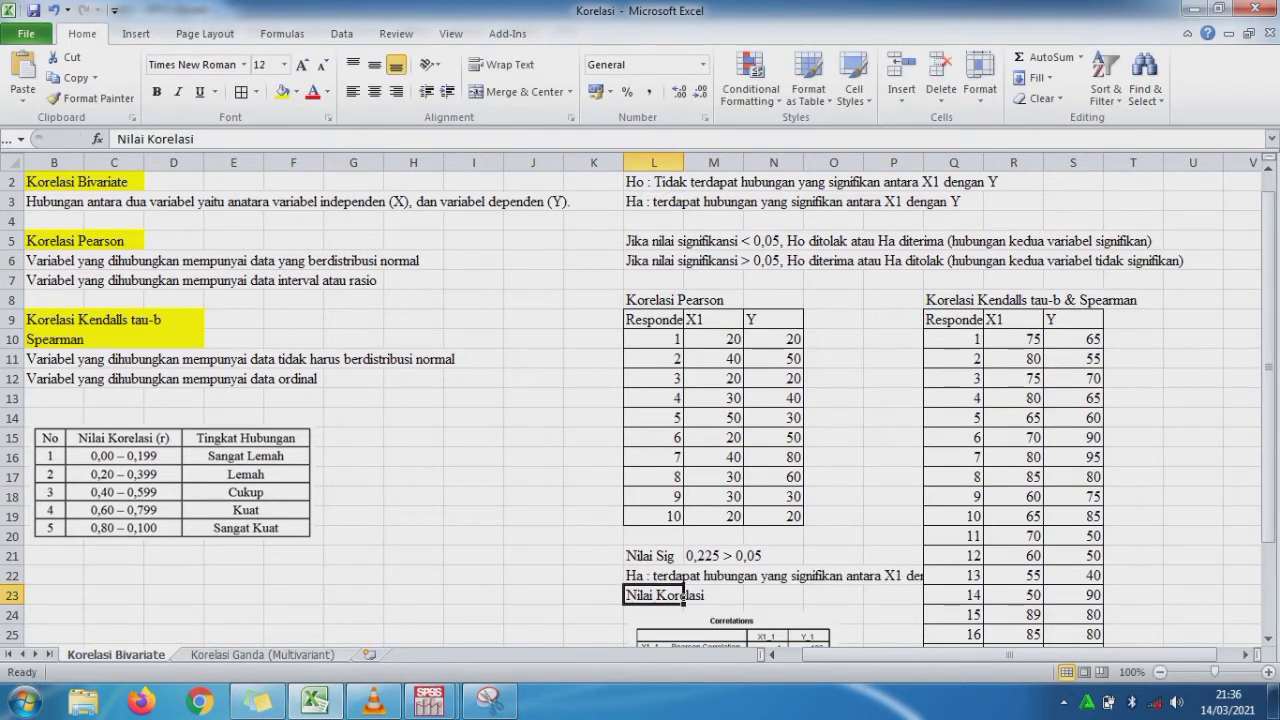
Set L22 to the formula =L2 so that it repeats the Ho hypothesis statement.
click(682, 576)
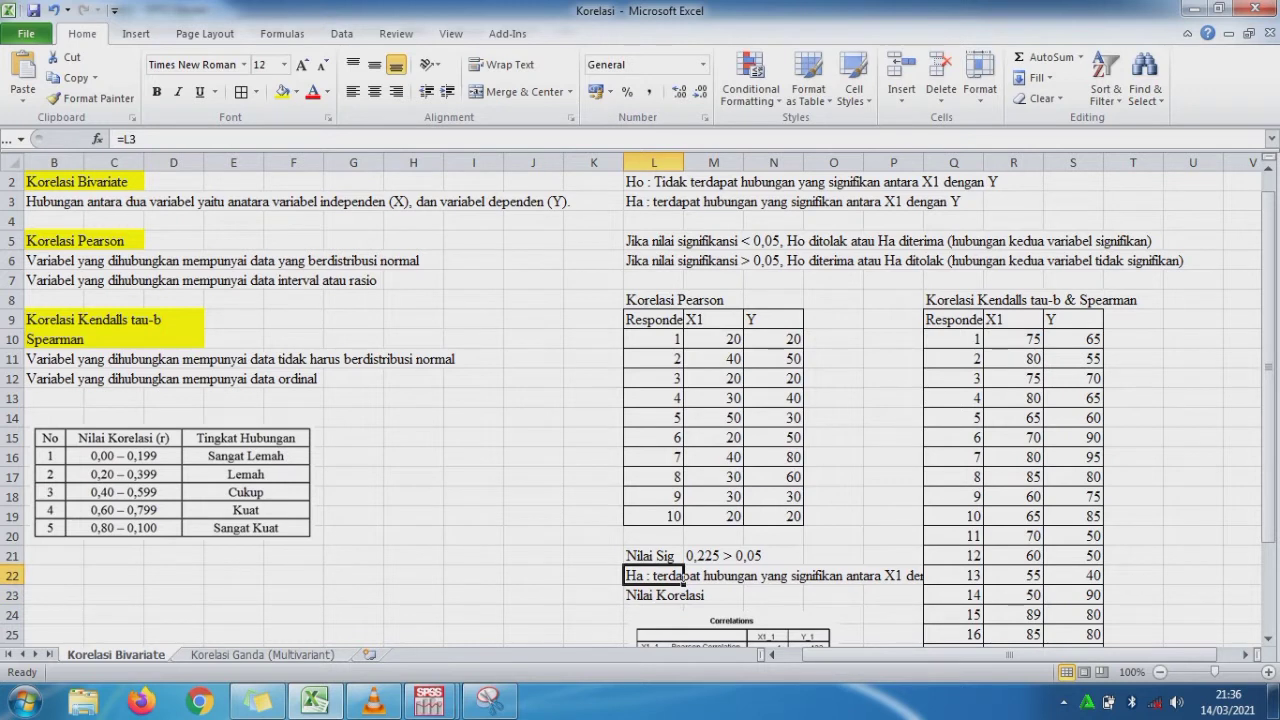
text(=)
click(653, 182)
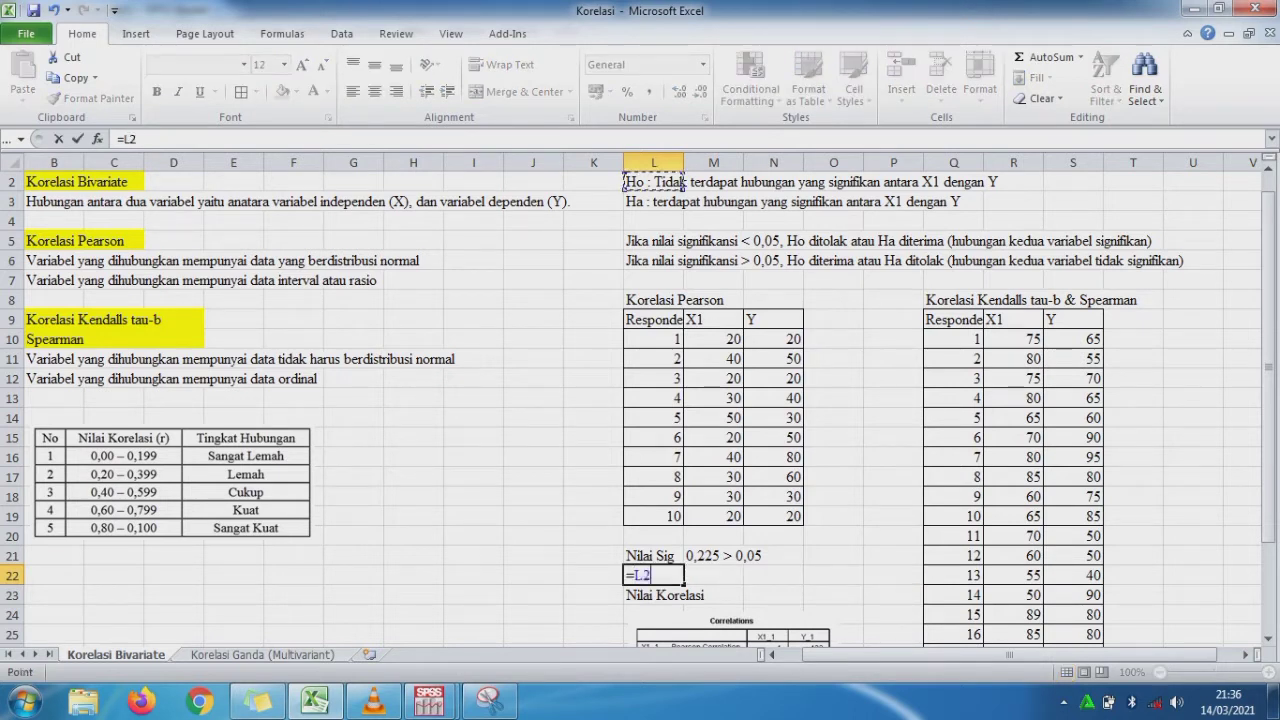
key(Return)
Enter the decision Ho Diterima in O21, on the Nilai Sig row.
click(653, 575)
click(750, 576)
key(Right)
key(Up)
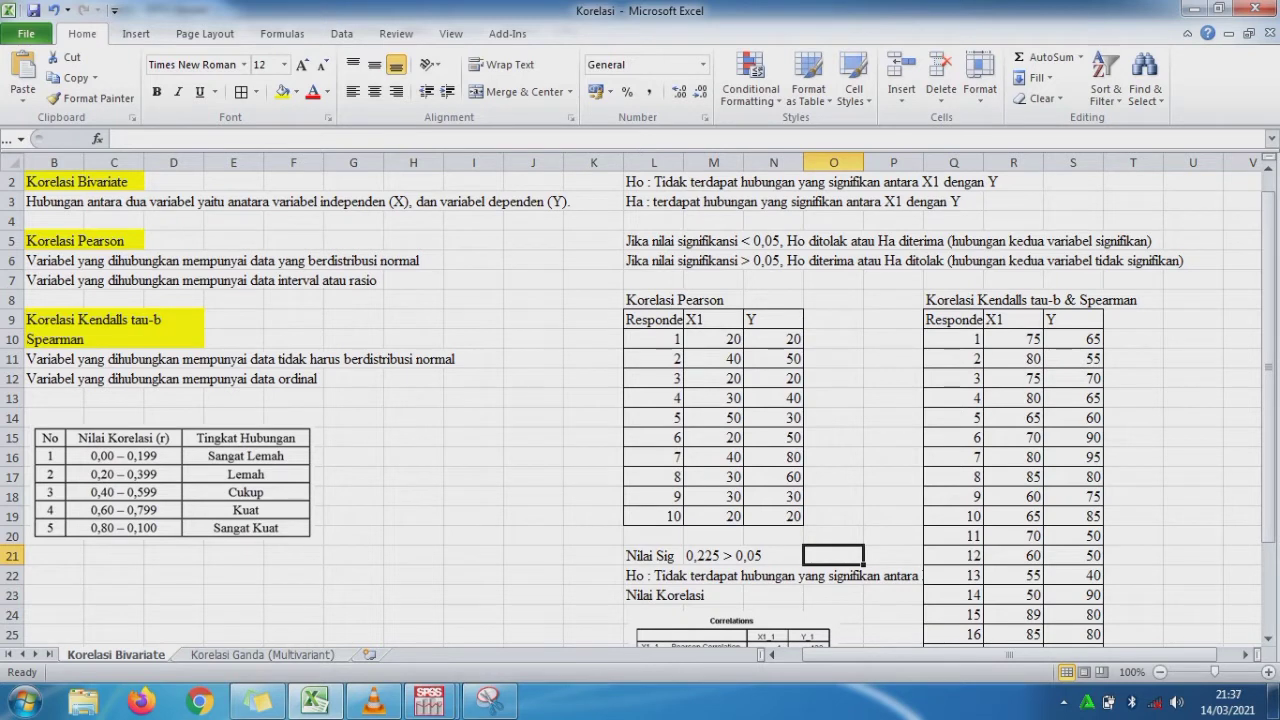
text(Ho Diterima)
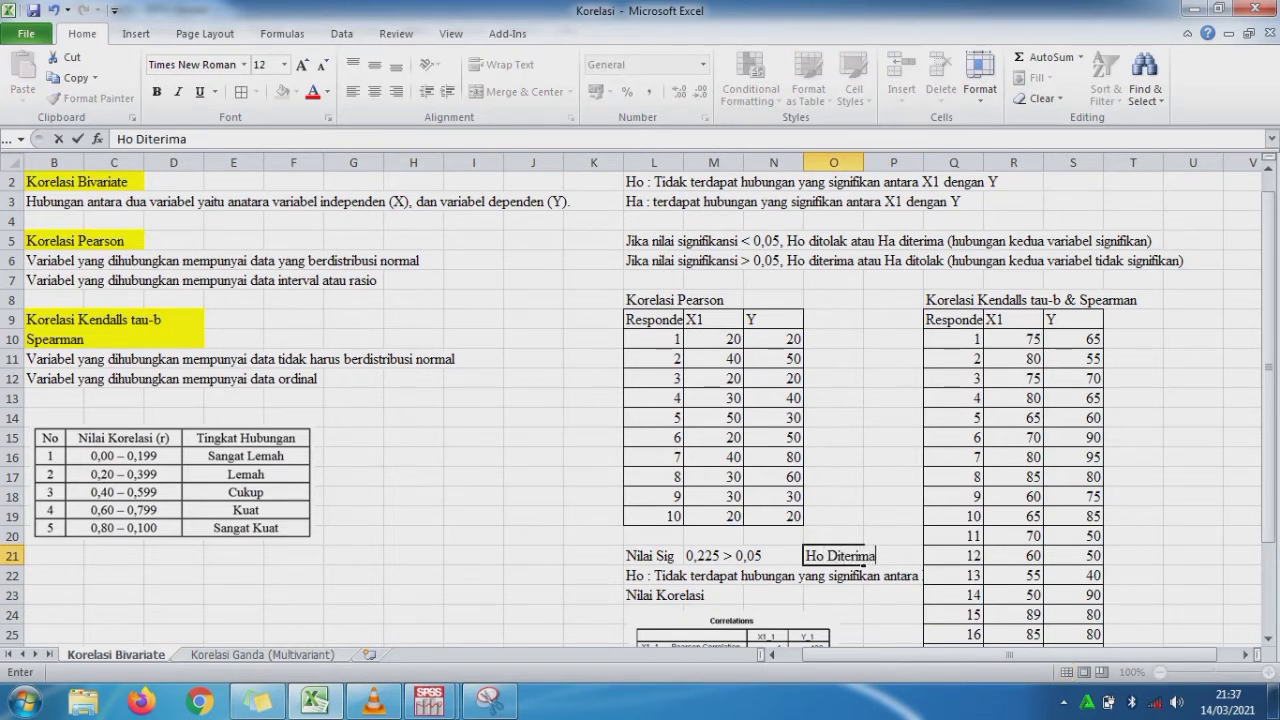
key(Return)
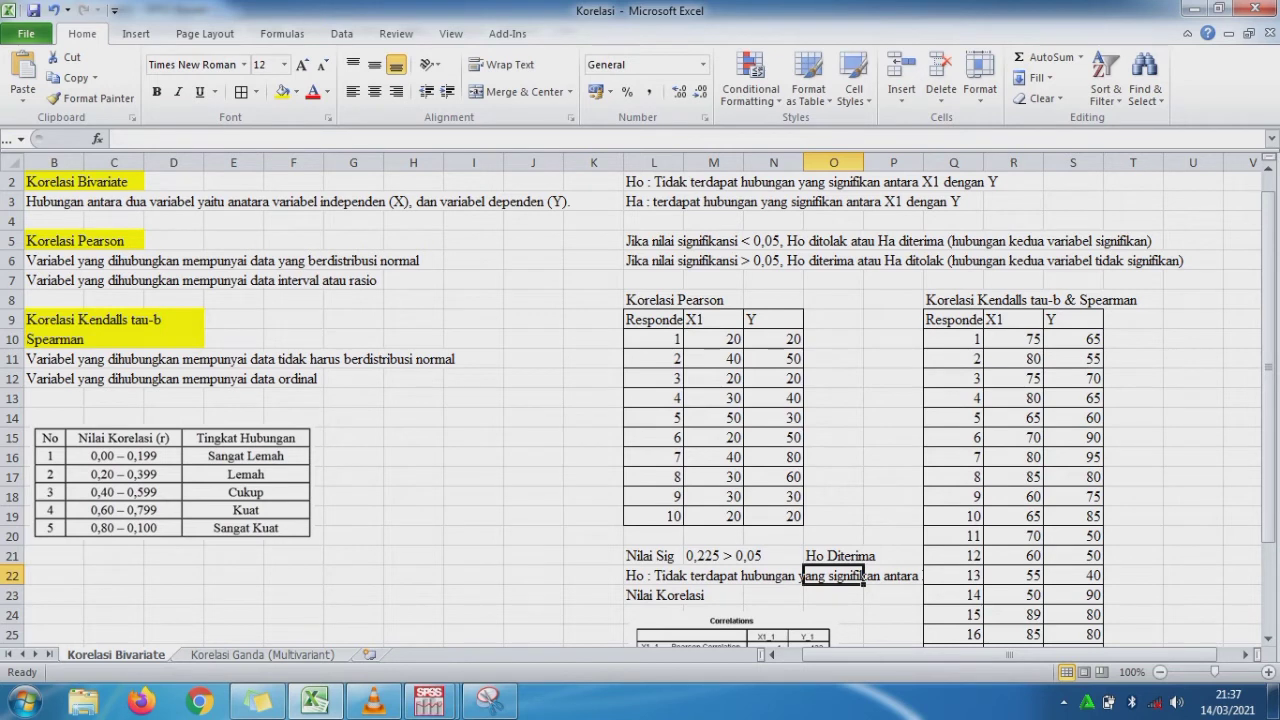
Widen column P to fit the Ho statement in row 22, and move the correlations picture down to free row 24.
drag(1001, 162, 1001, 162)
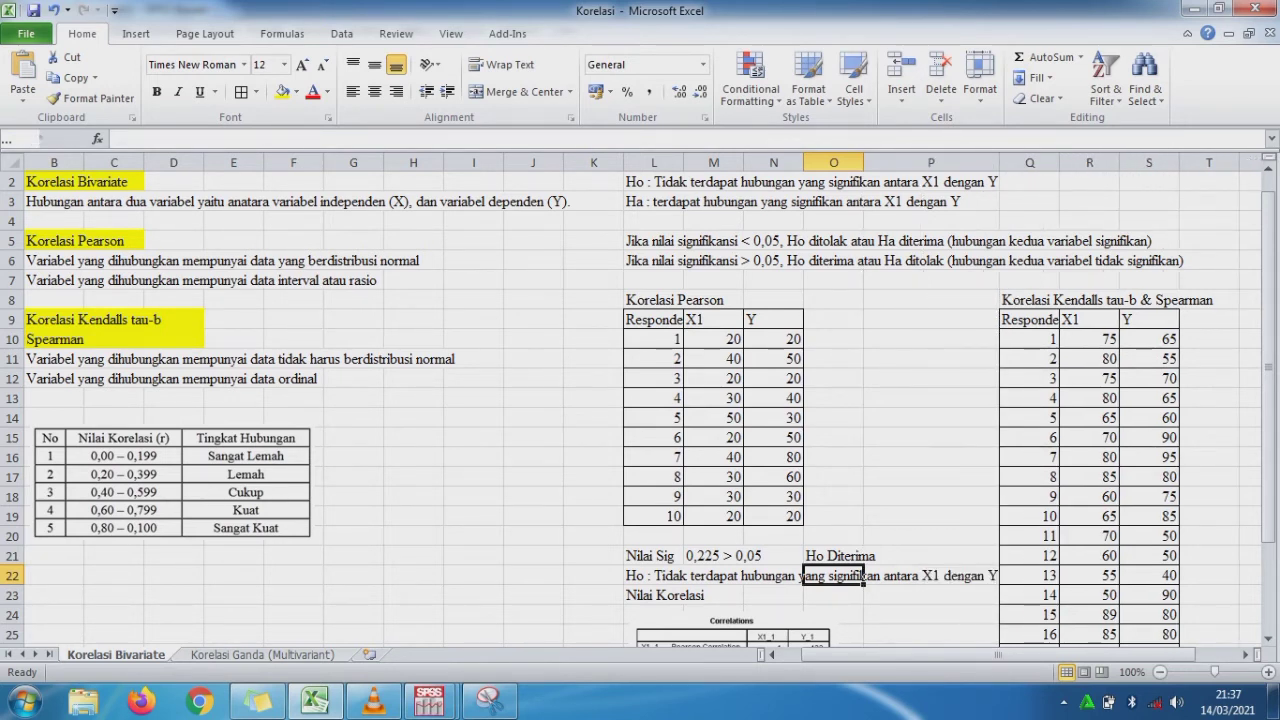
drag(999, 162, 1002, 162)
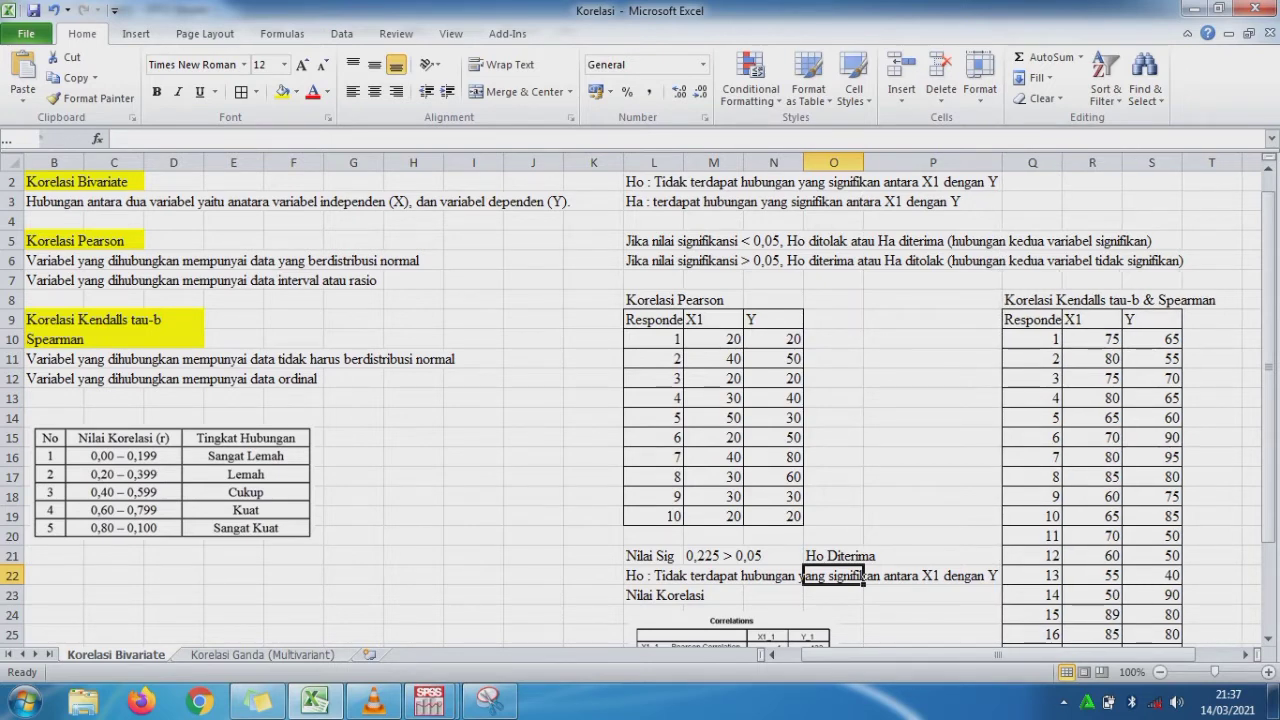
scroll(1220, 260, down, 2)
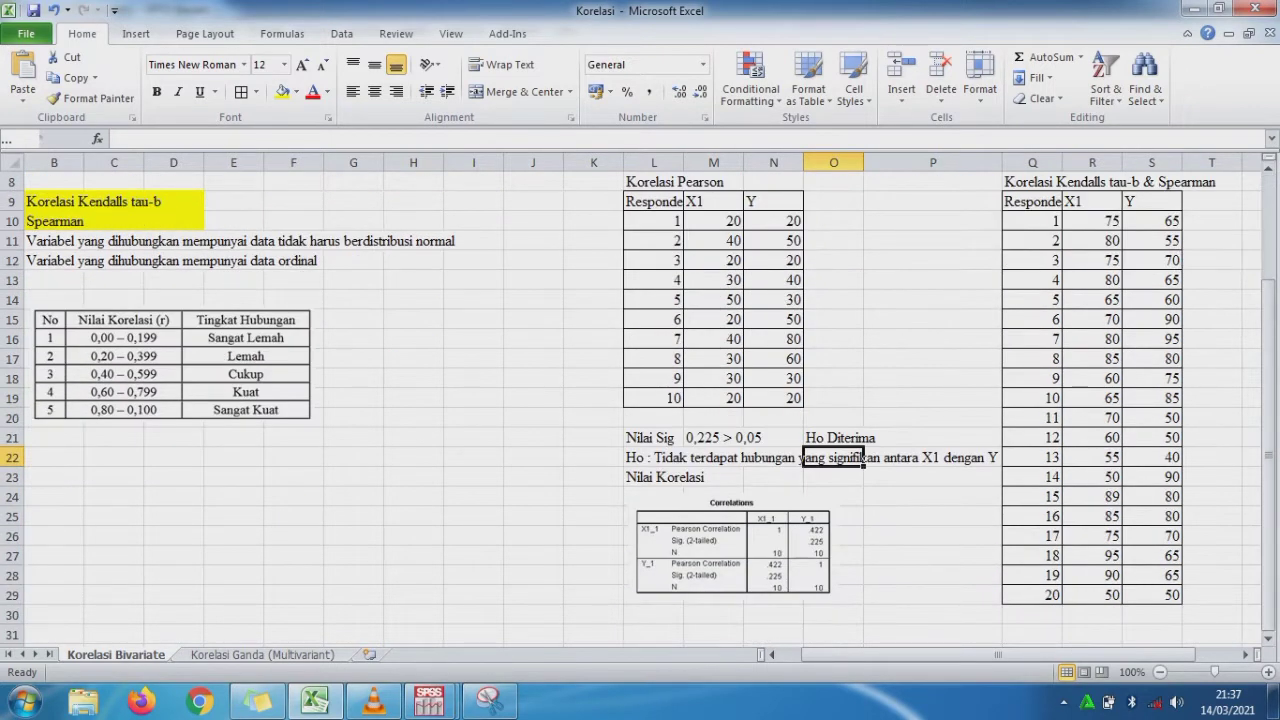
drag(733, 550, 733, 580)
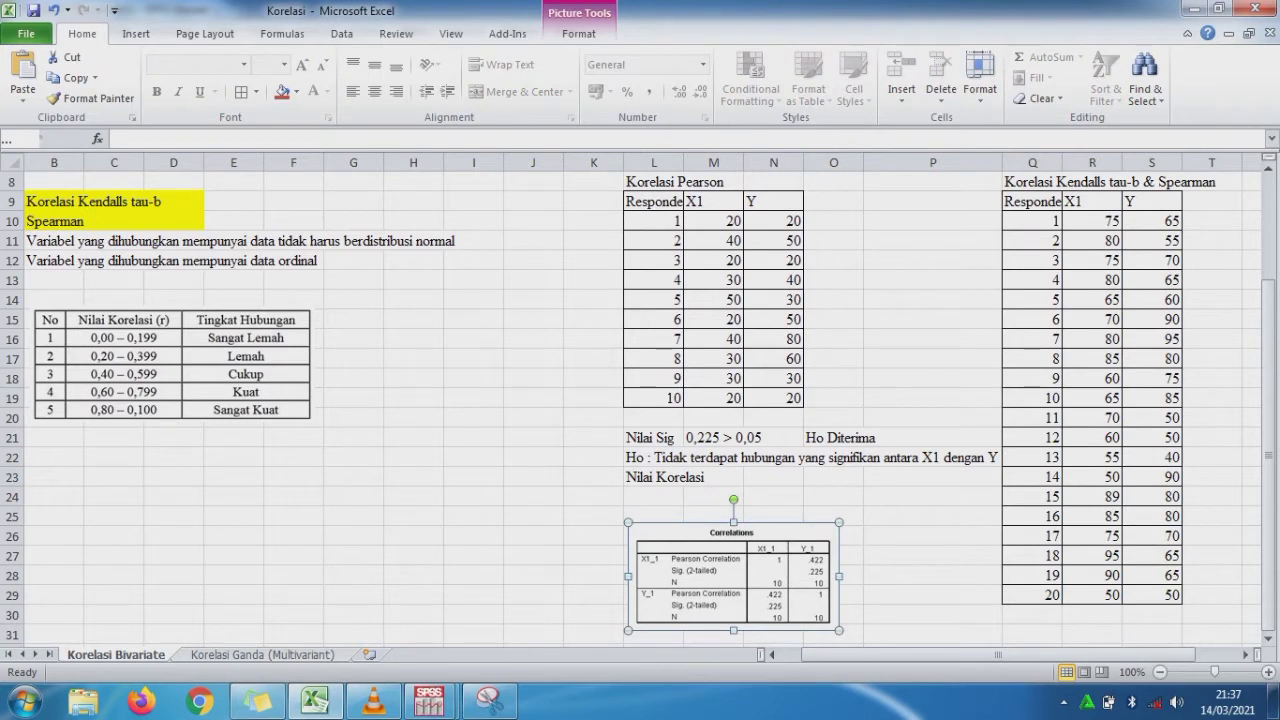
click(654, 497)
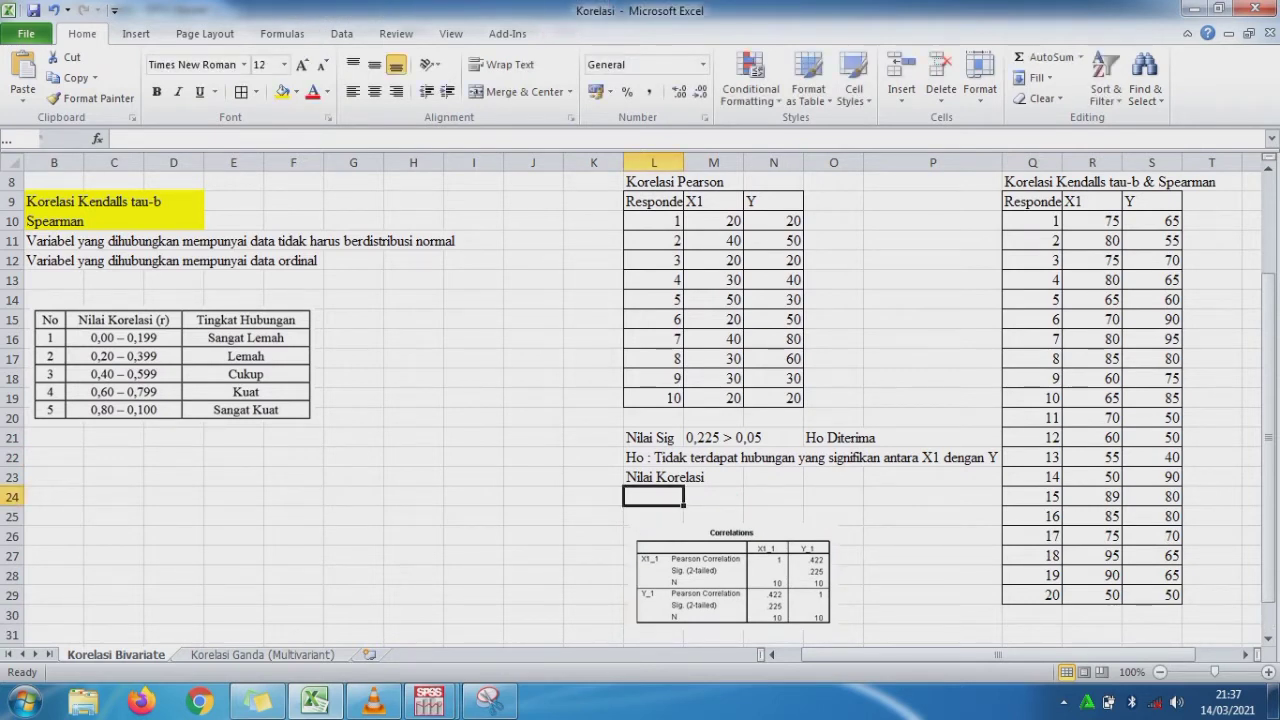
text(Nil)
key(BackSpace)
key(BackSpace)
key(BackSpace)
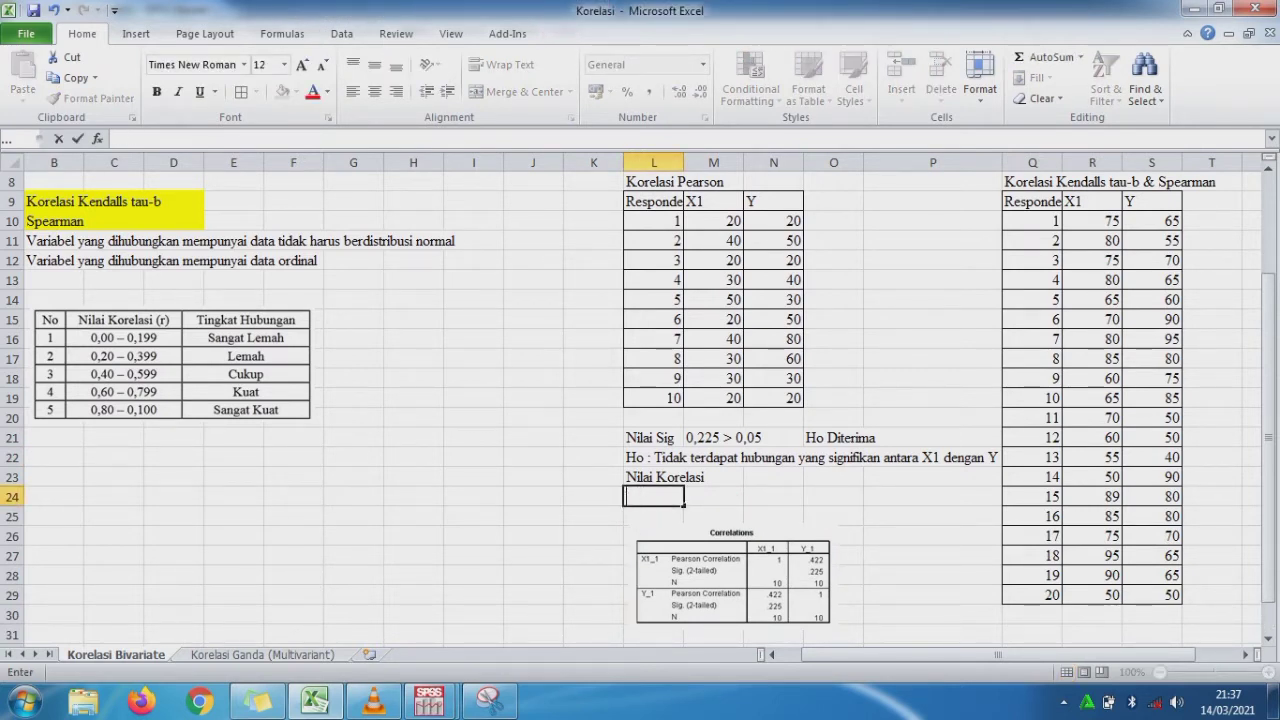
Enter the correlation value 0,422 in M23 beside Nilai Korelasi.
click(688, 478)
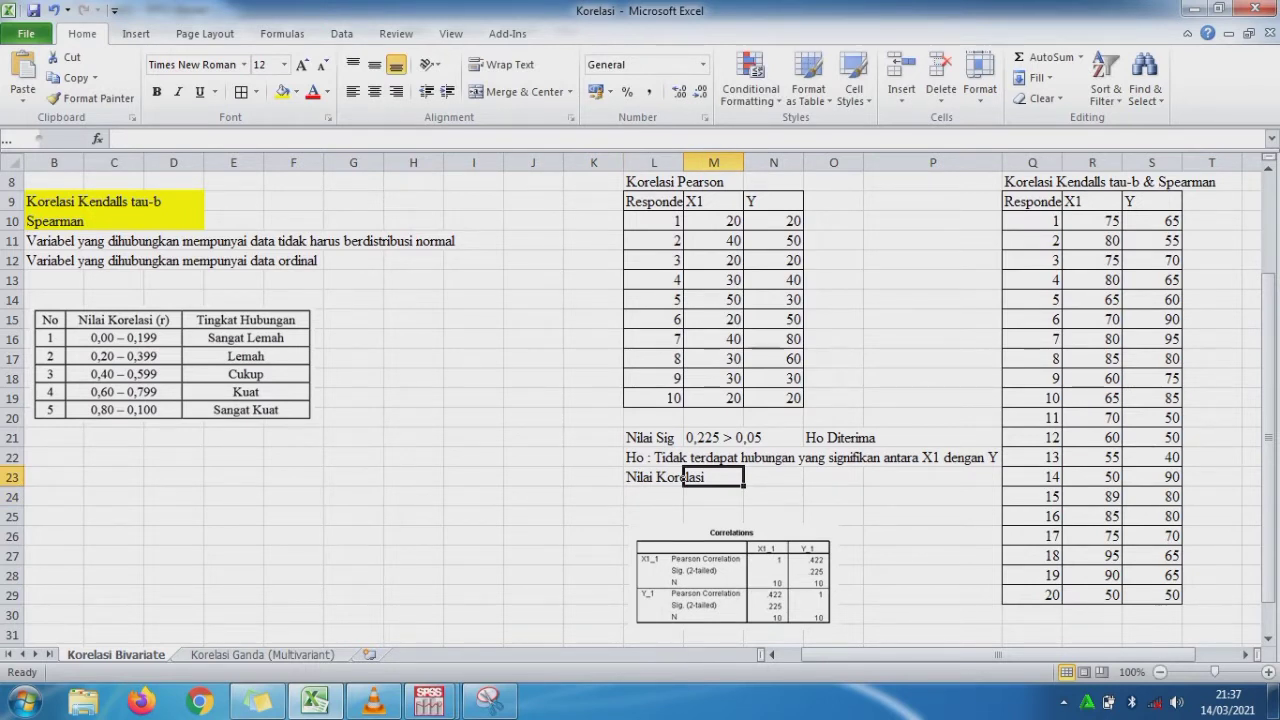
text(0,422)
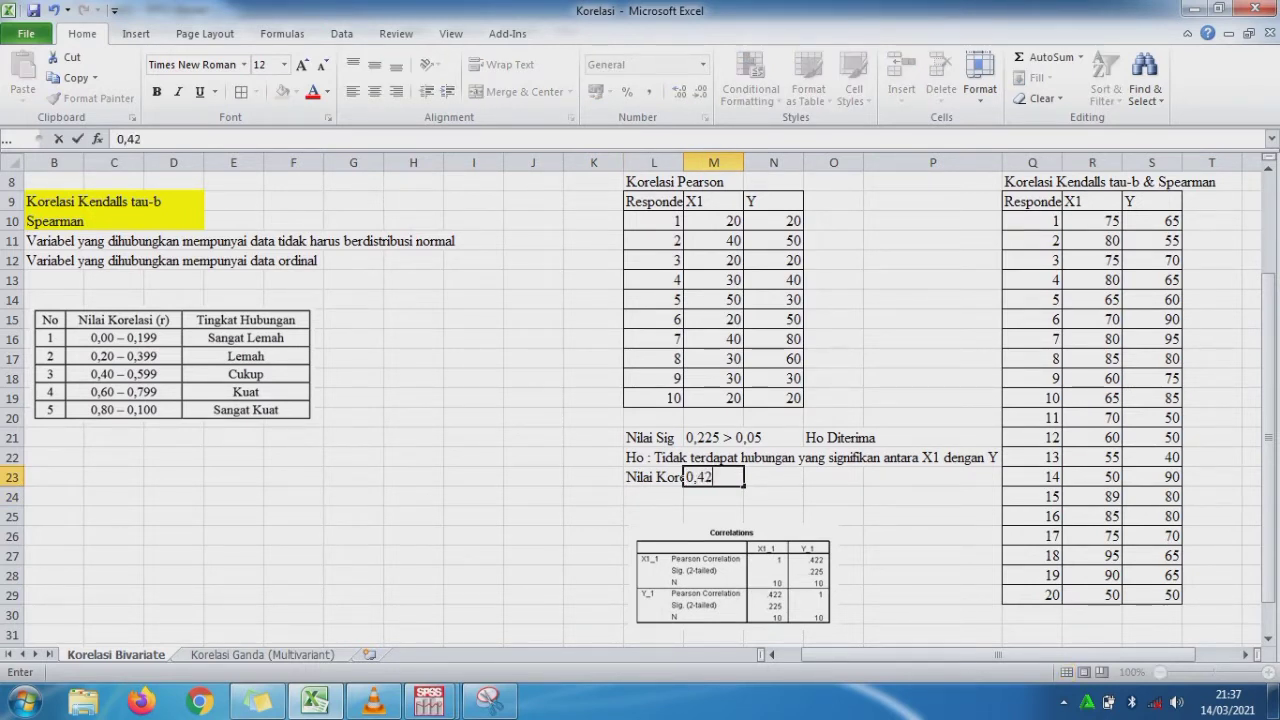
key(Return)
Enter the conclusion "Hubungan X1 dan Y pada Kategori Cukup" in L24, below Nilai Korelasi.
key(Left)
key(Left)
key(Right)
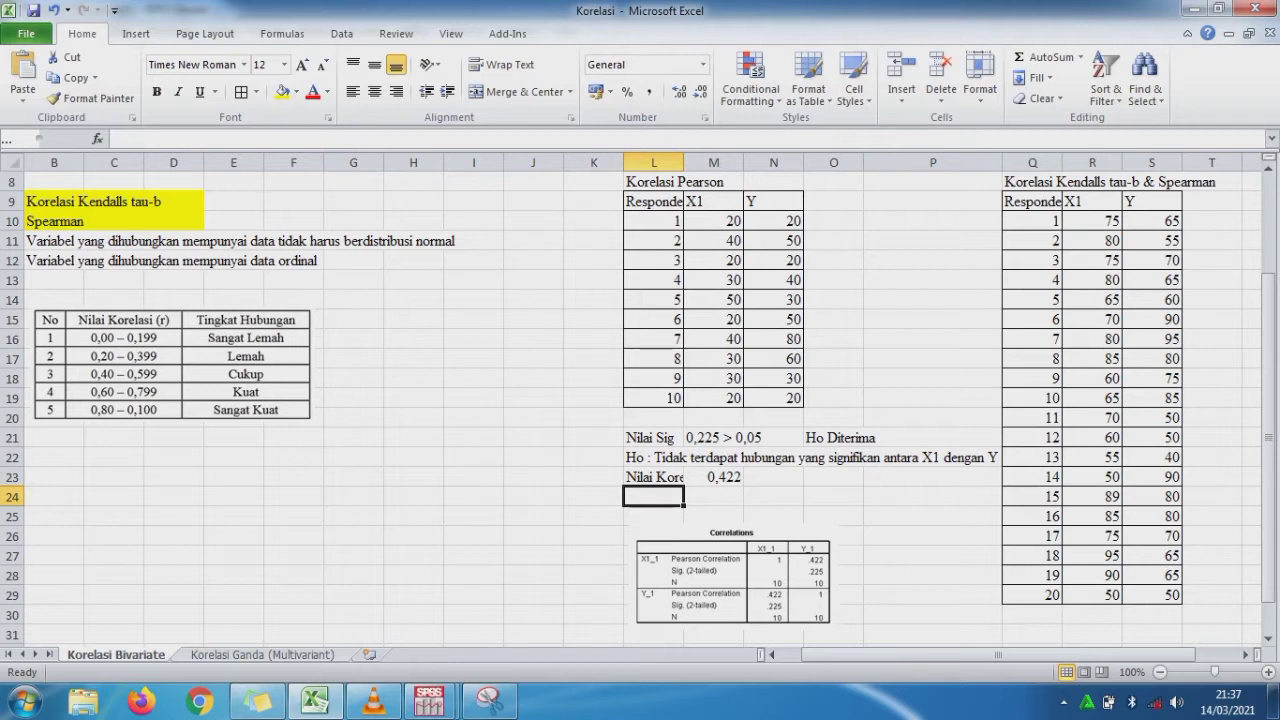
text(Hu)
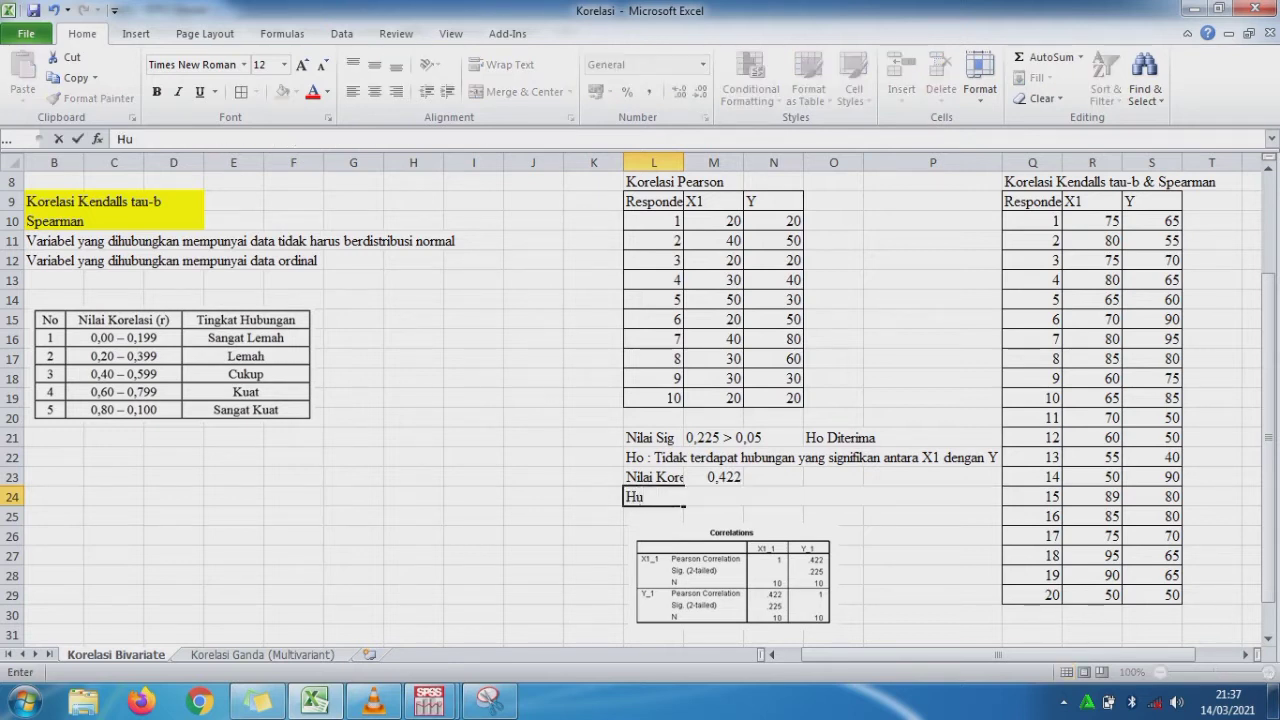
text(bungan x)
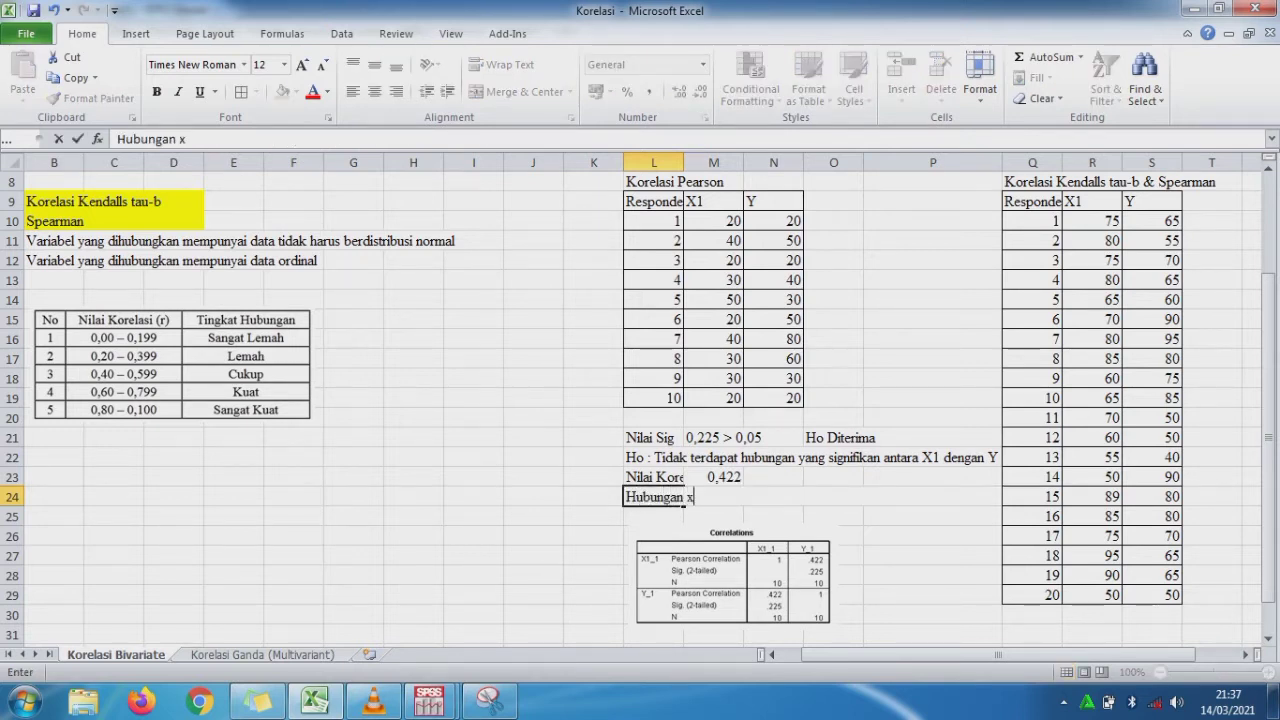
key(BackSpace)
text(X1 dan Y pada Kate)
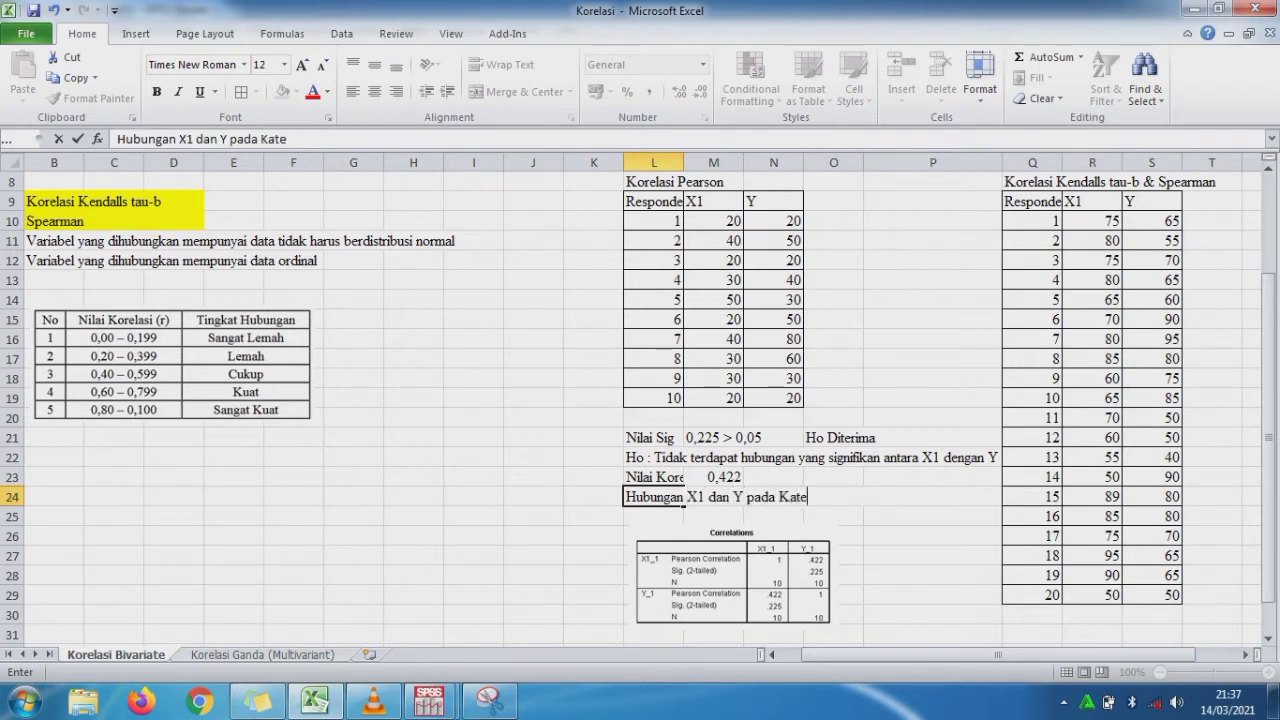
text(gori Cukup)
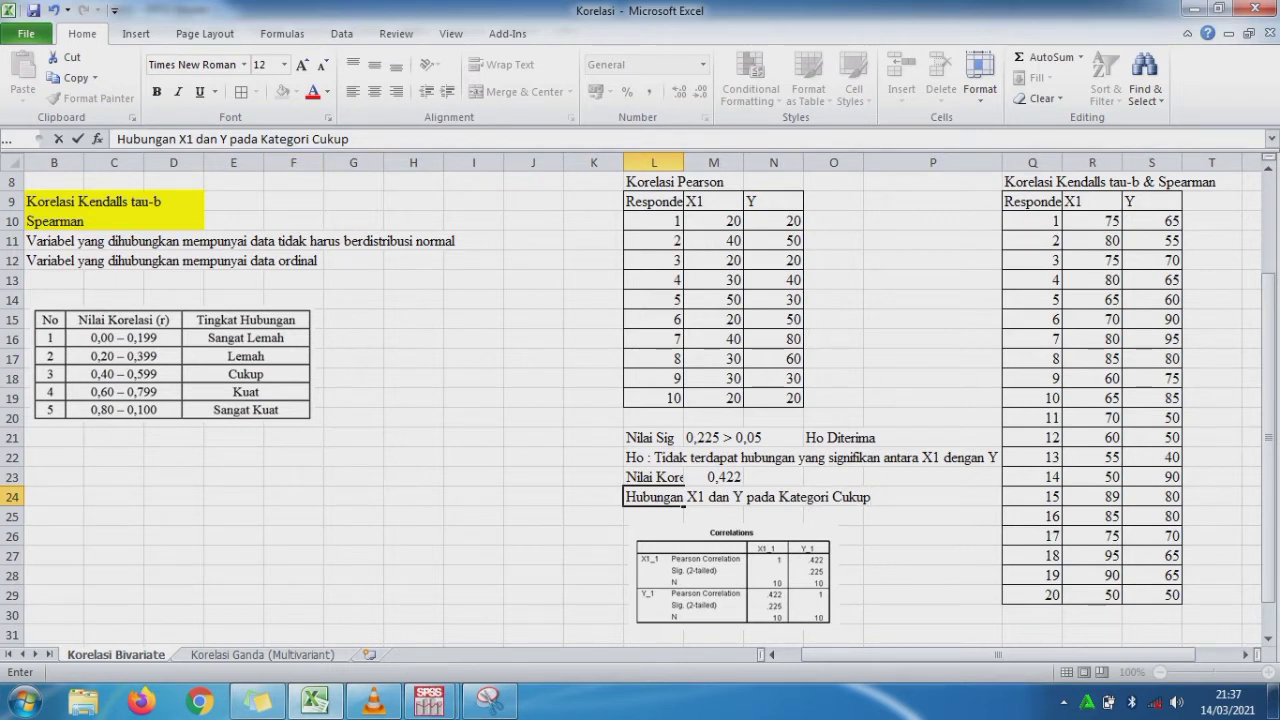
Insert "Positif dan" before "pada" in the L24 conclusion and commit the cell.
click(230, 139)
text(Po)
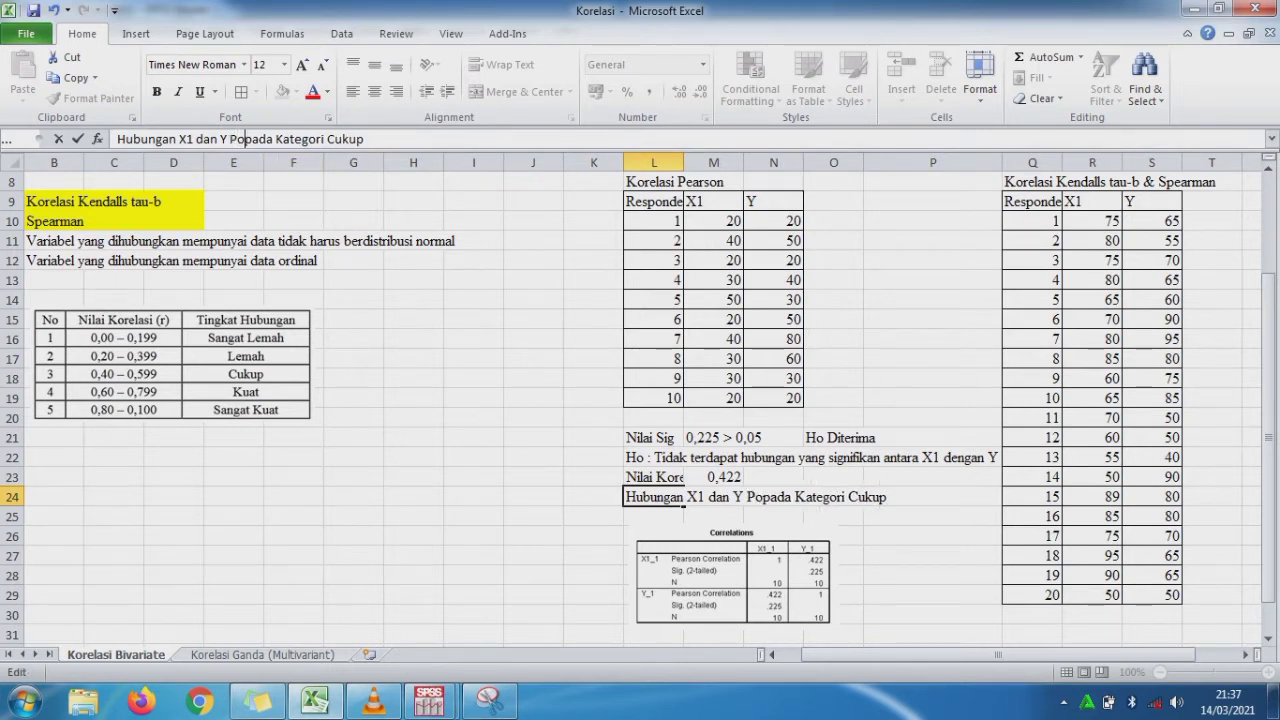
text(sitif )
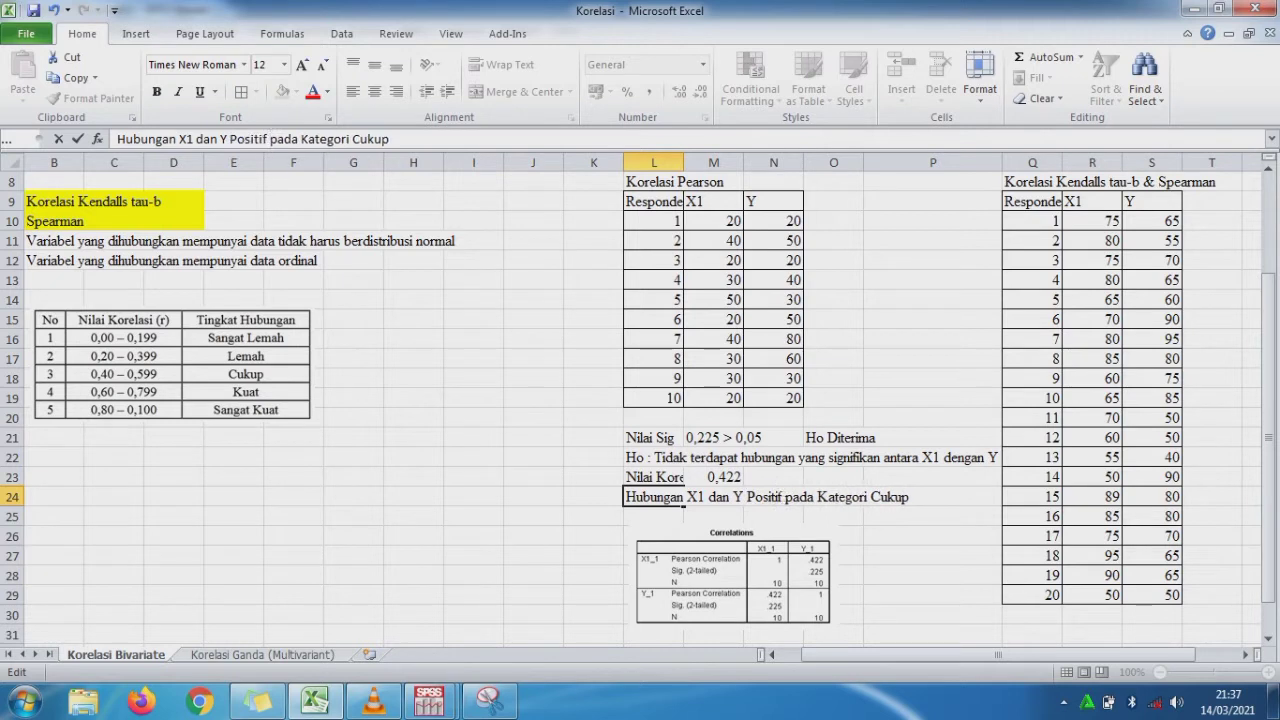
text(dan)
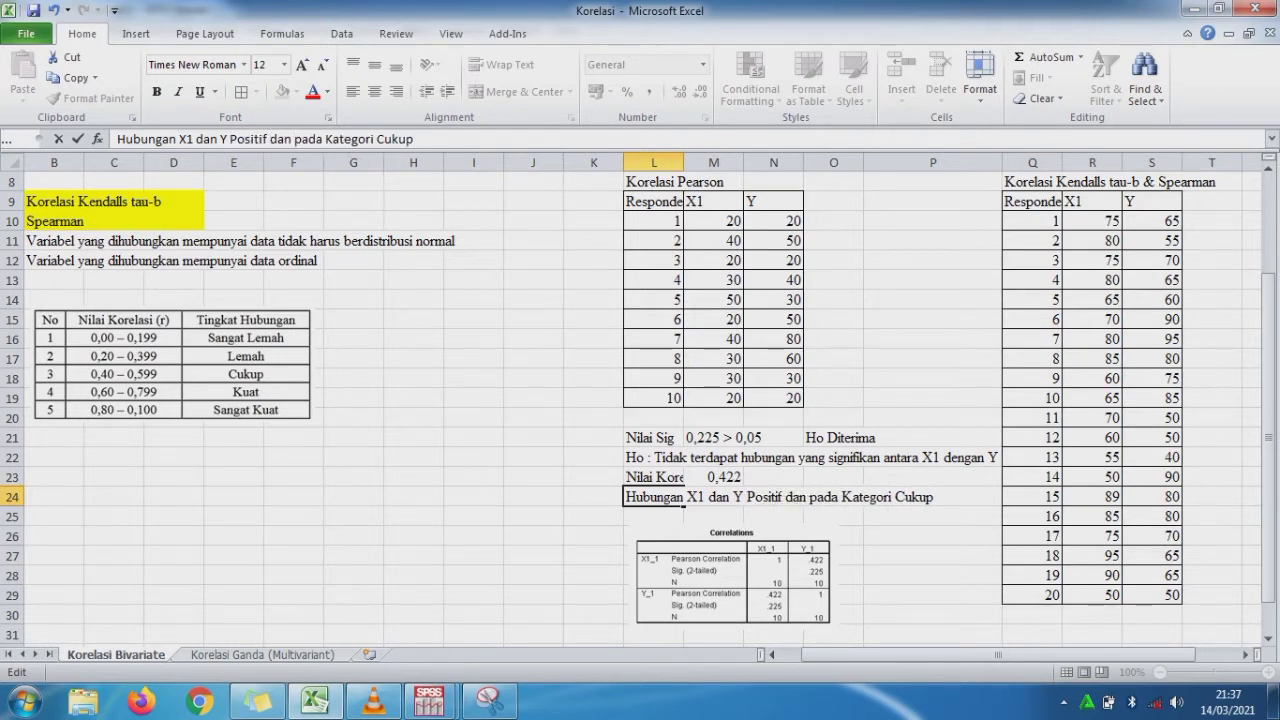
key(Return)
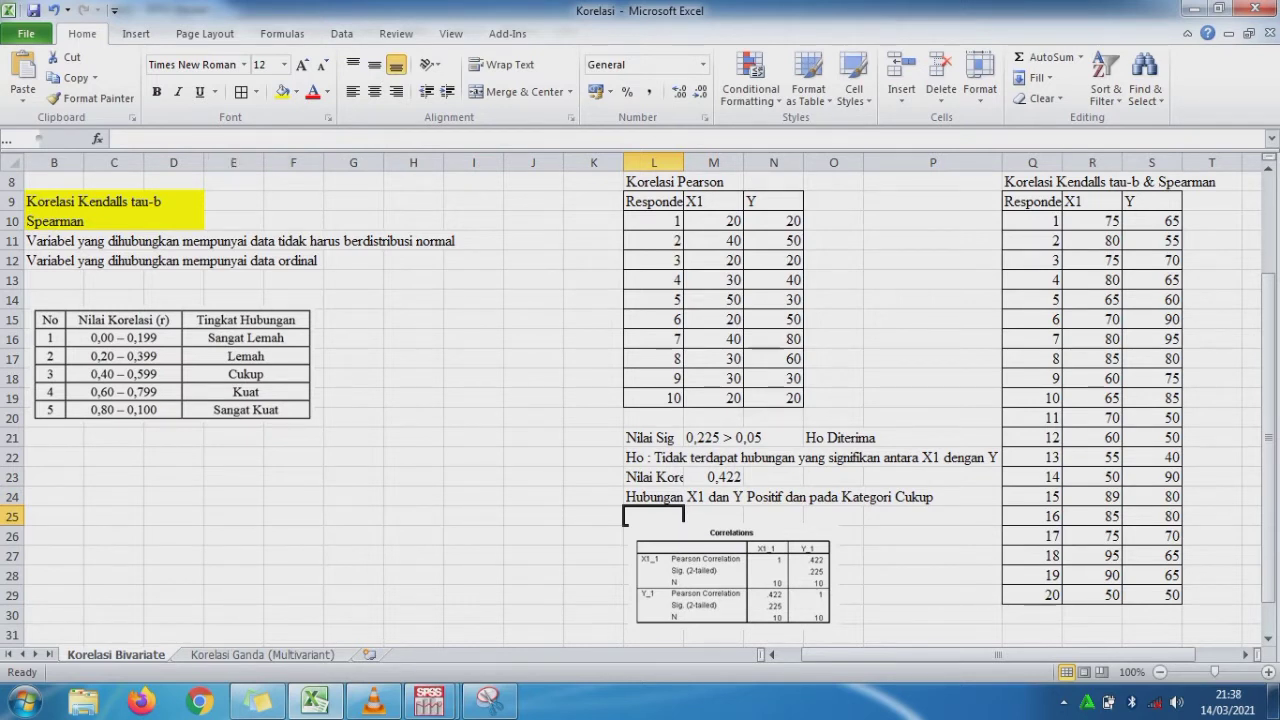
Fill the Korelasi Pearson heading in L8:M8 with yellow.
drag(660, 182, 743, 189)
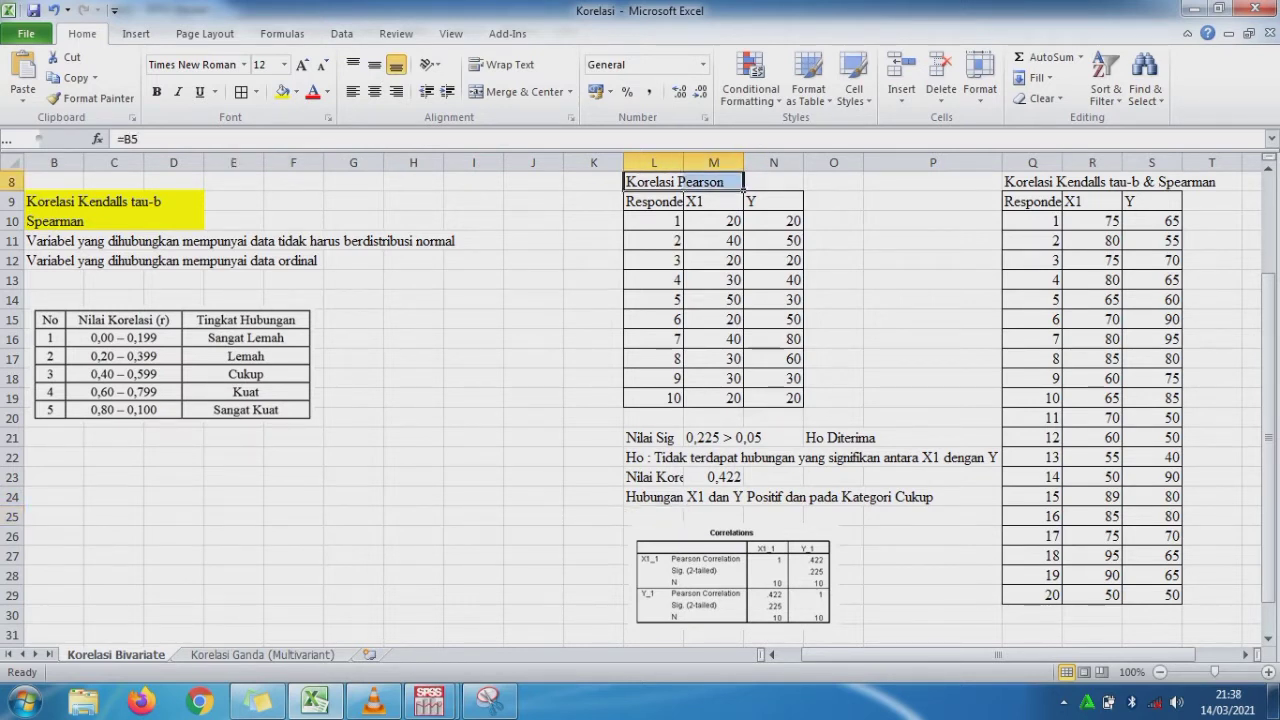
click(283, 91)
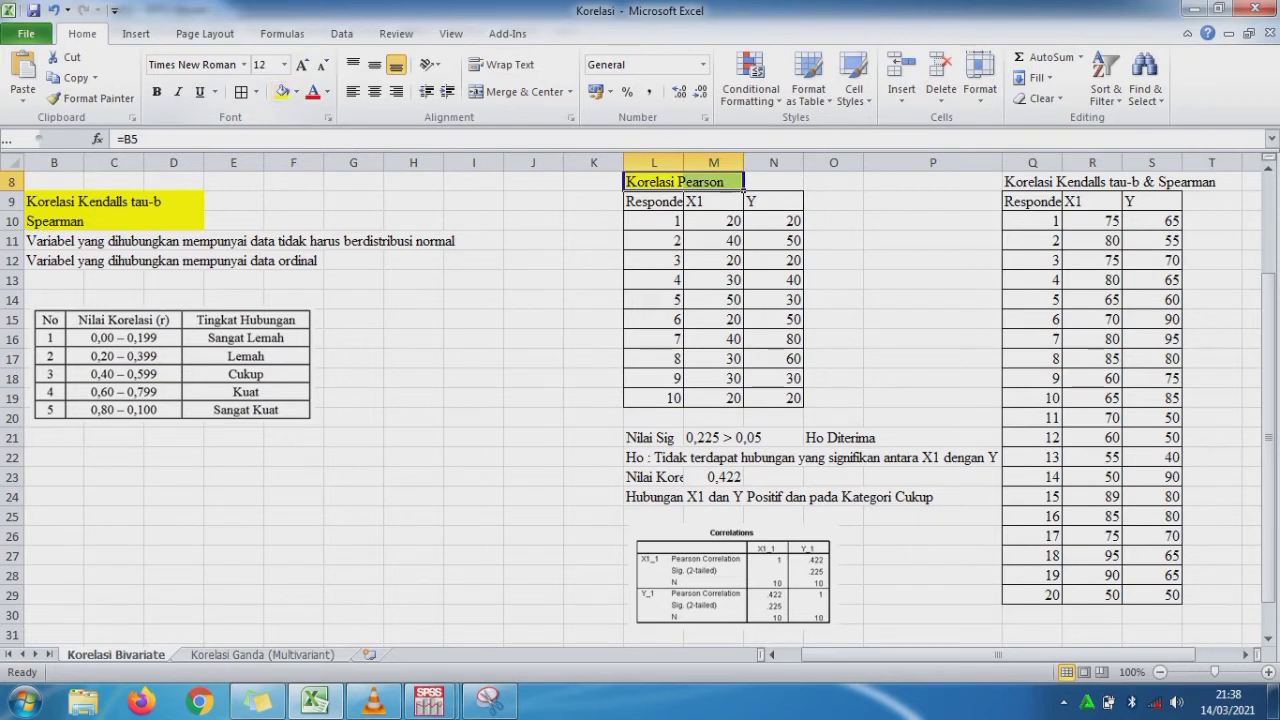
click(930, 319)
click(1060, 322)
Copy the 20 respondent rows Q10:S29 of the Korelasi Kendalls tau-b & Spearman table, without the headers.
key(Right)
key(Right)
key(Right)
key(Right)
key(Right)
key(Right)
key(Right)
key(Right)
key(Right)
key(Right)
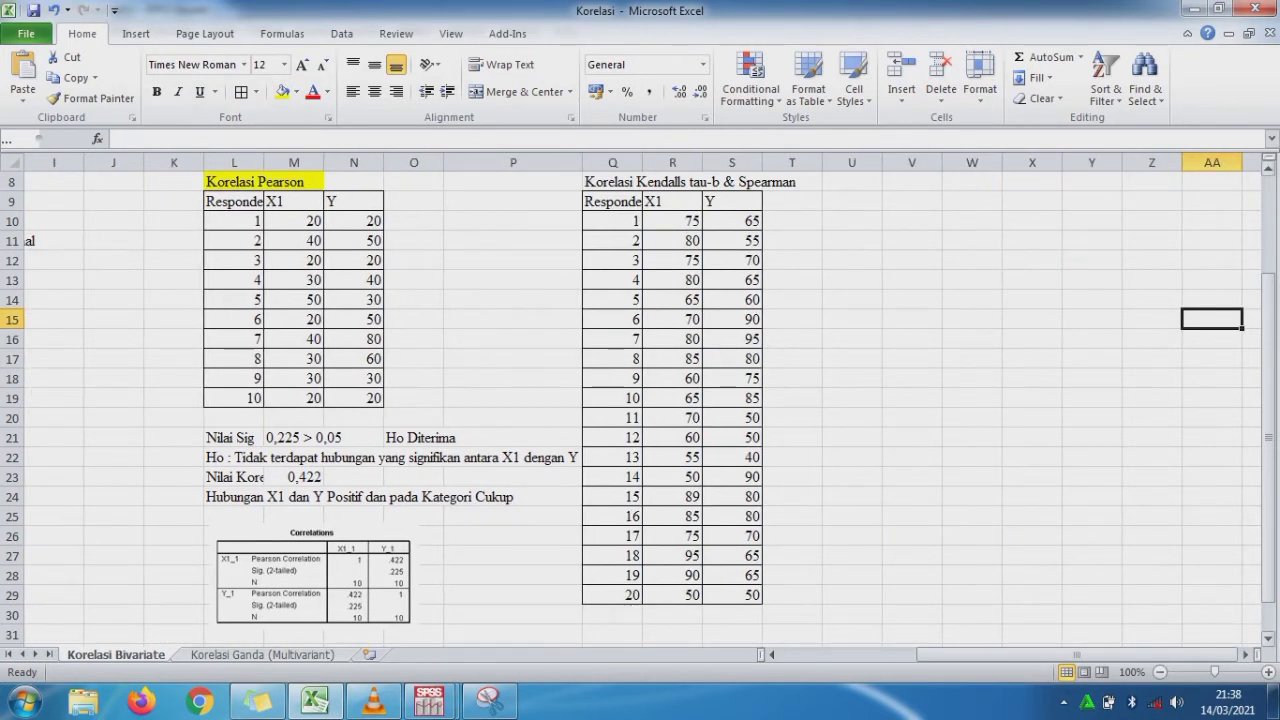
drag(1268, 334, 1268, 243)
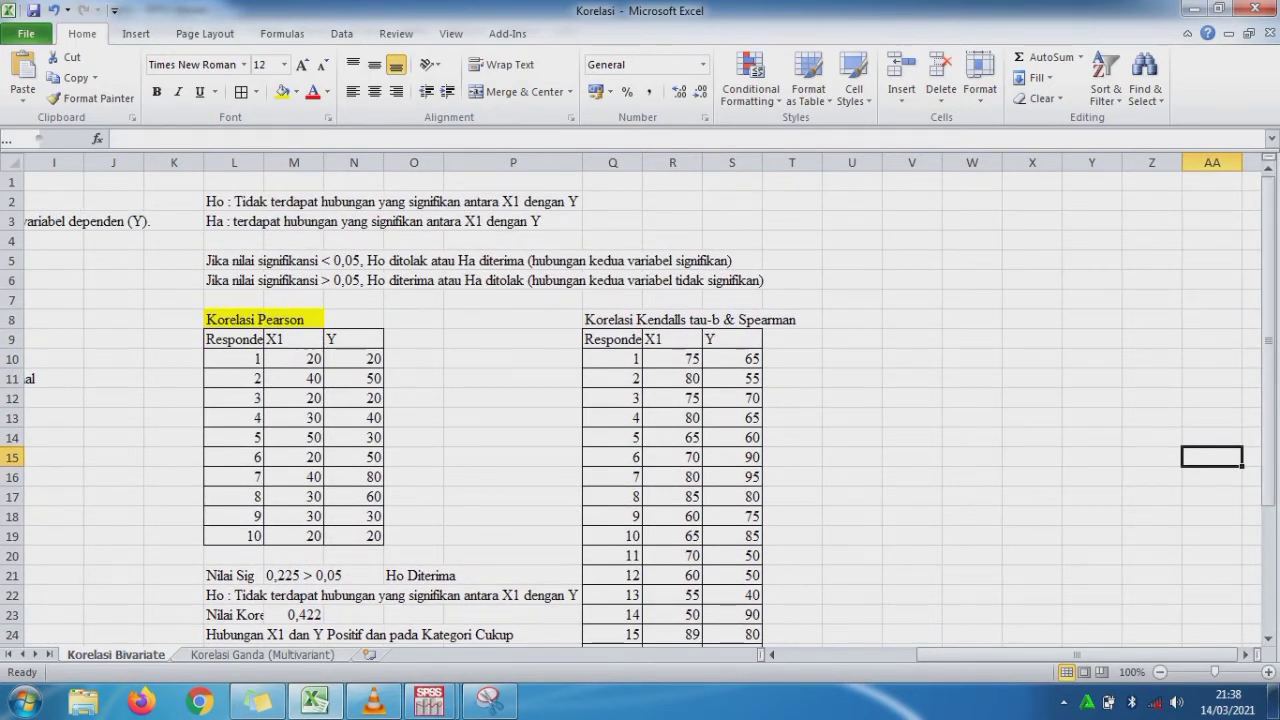
drag(613, 359, 732, 615)
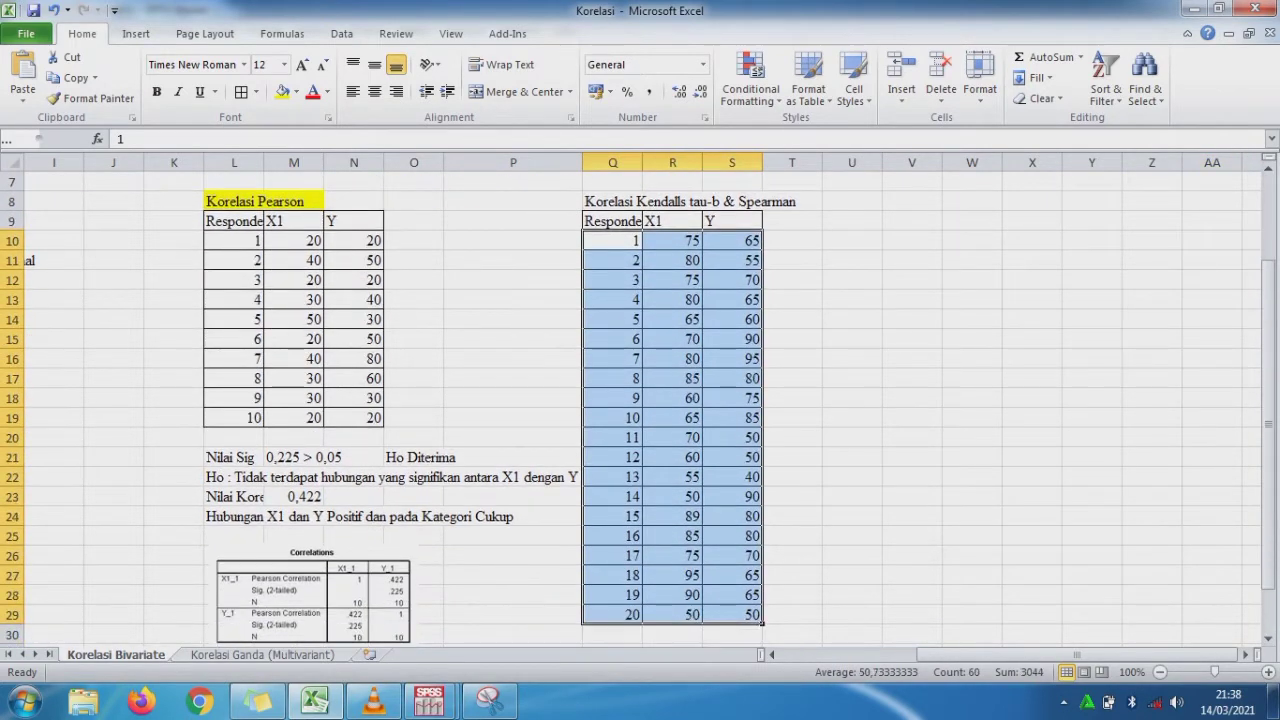
key(ctrl+c)
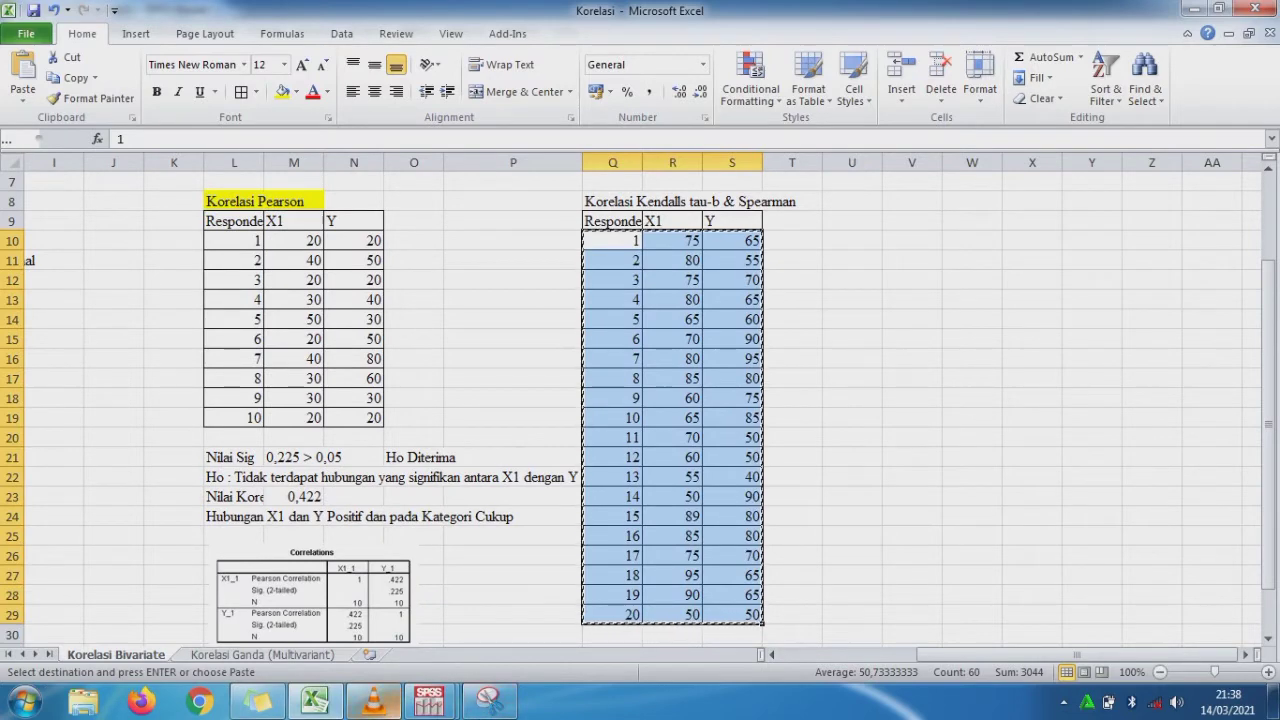
Switch to the SPSS Data Editor and paste the copied data at row 1, leaving one blank column after Y_1.
click(429, 701)
click(330, 608)
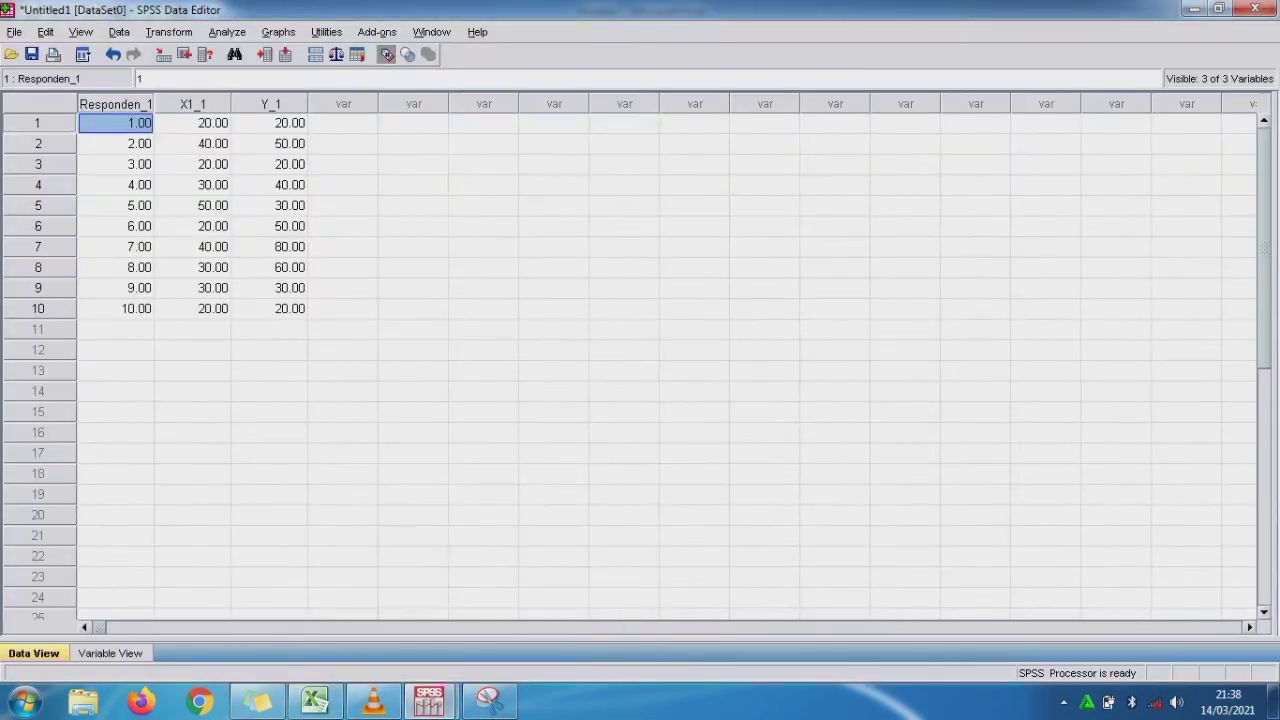
click(413, 144)
click(413, 124)
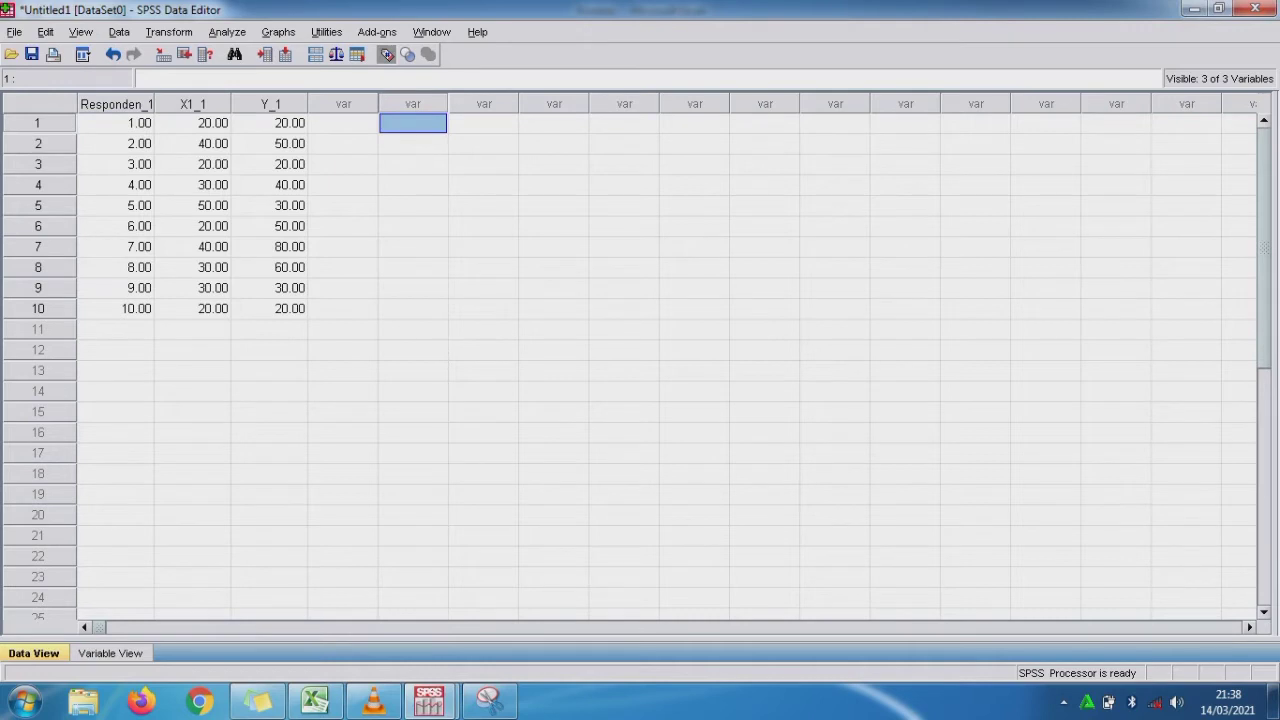
key(ctrl+v)
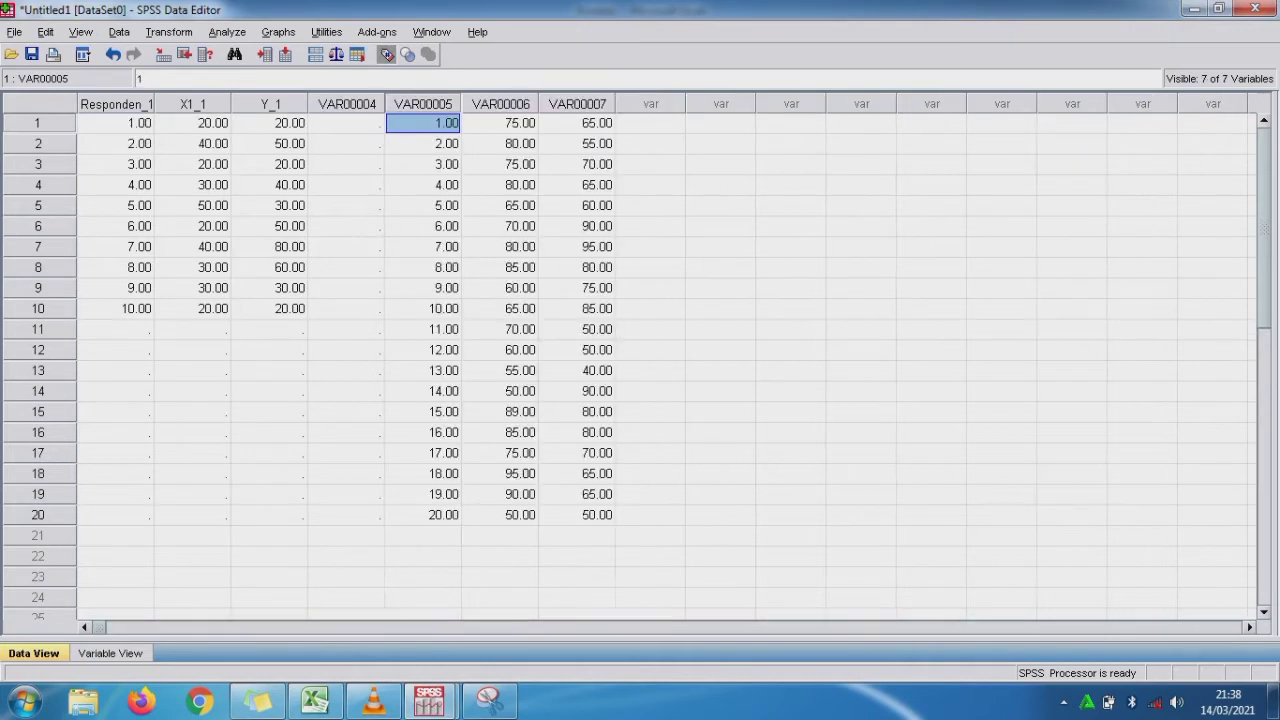
Rename the variable VAR00005 as Responden_2.
click(110, 653)
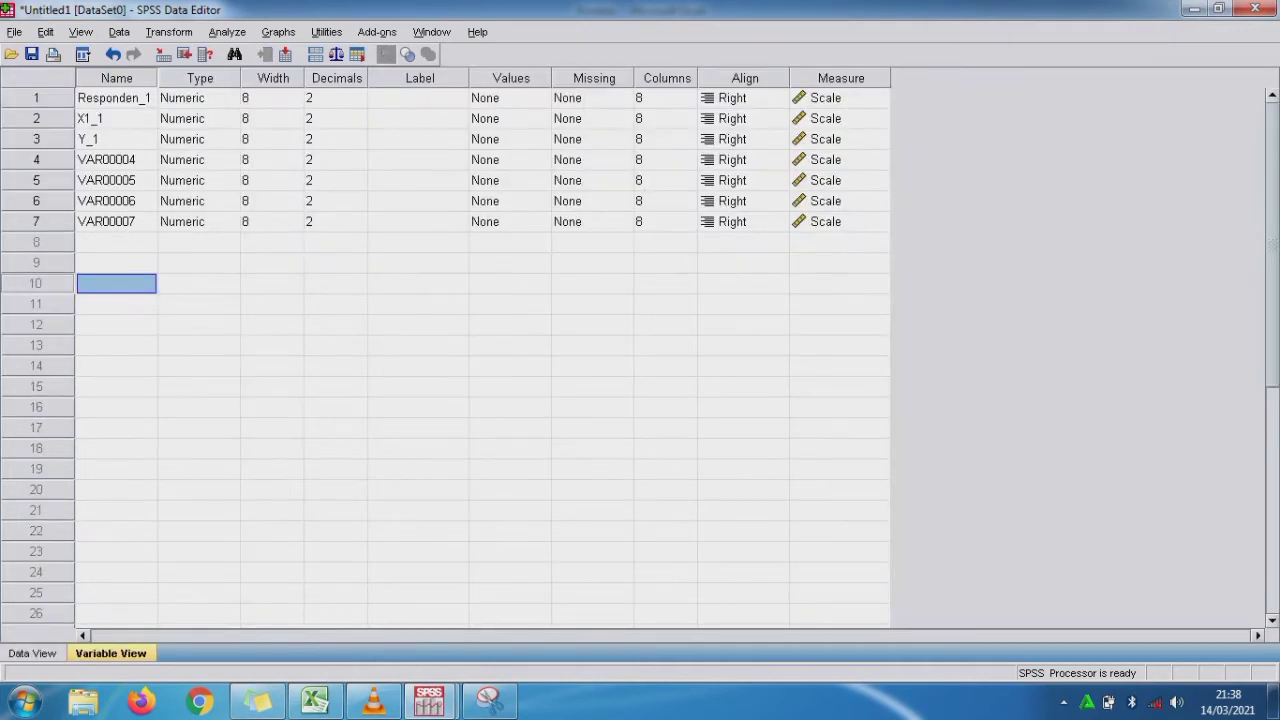
click(116, 181)
text(Respond)
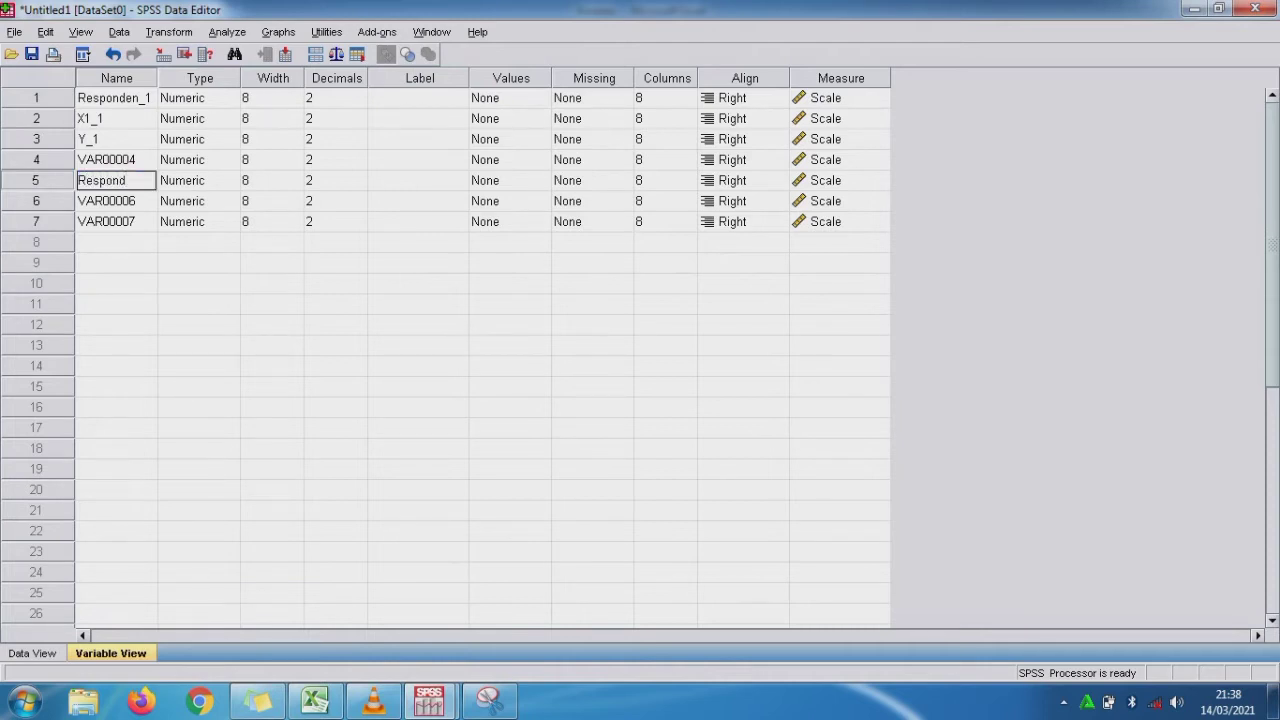
key(BackSpace)
text(den_2)
key(Return)
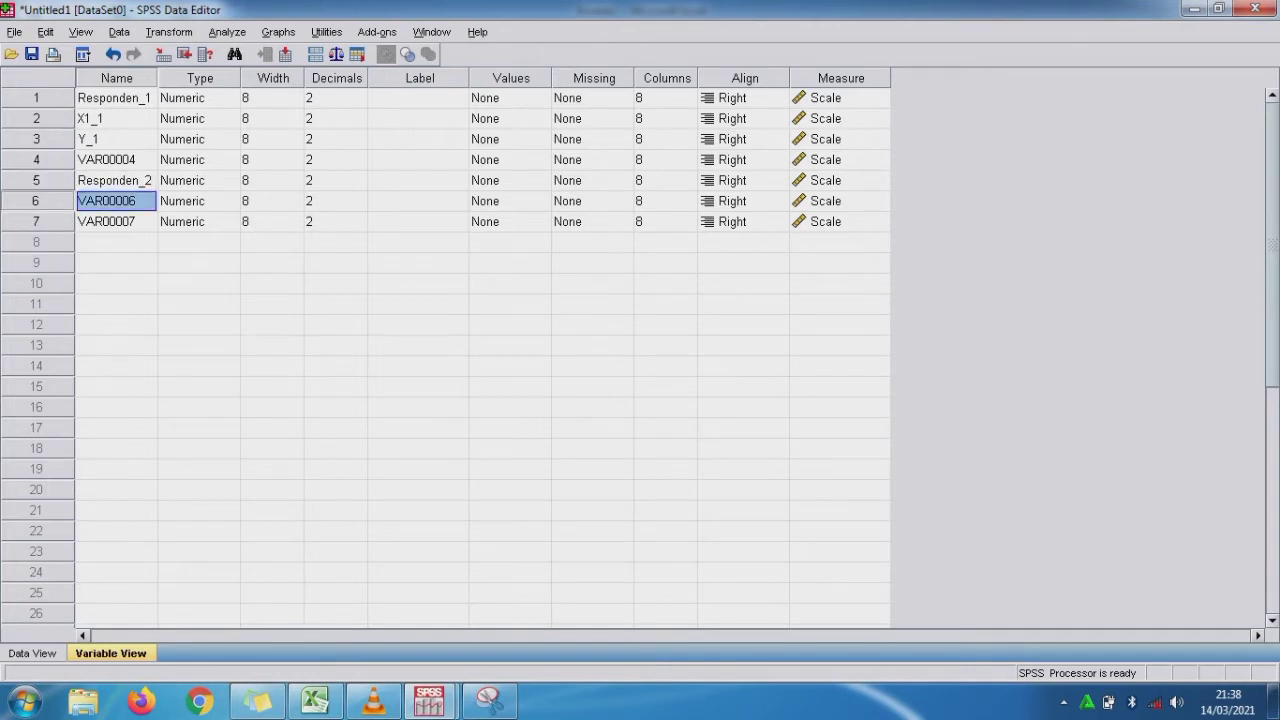
Rename VAR00006 as X1_2 and VAR00007 as Y_2, and return to the data.
key(BackSpace)
text(X1_2)
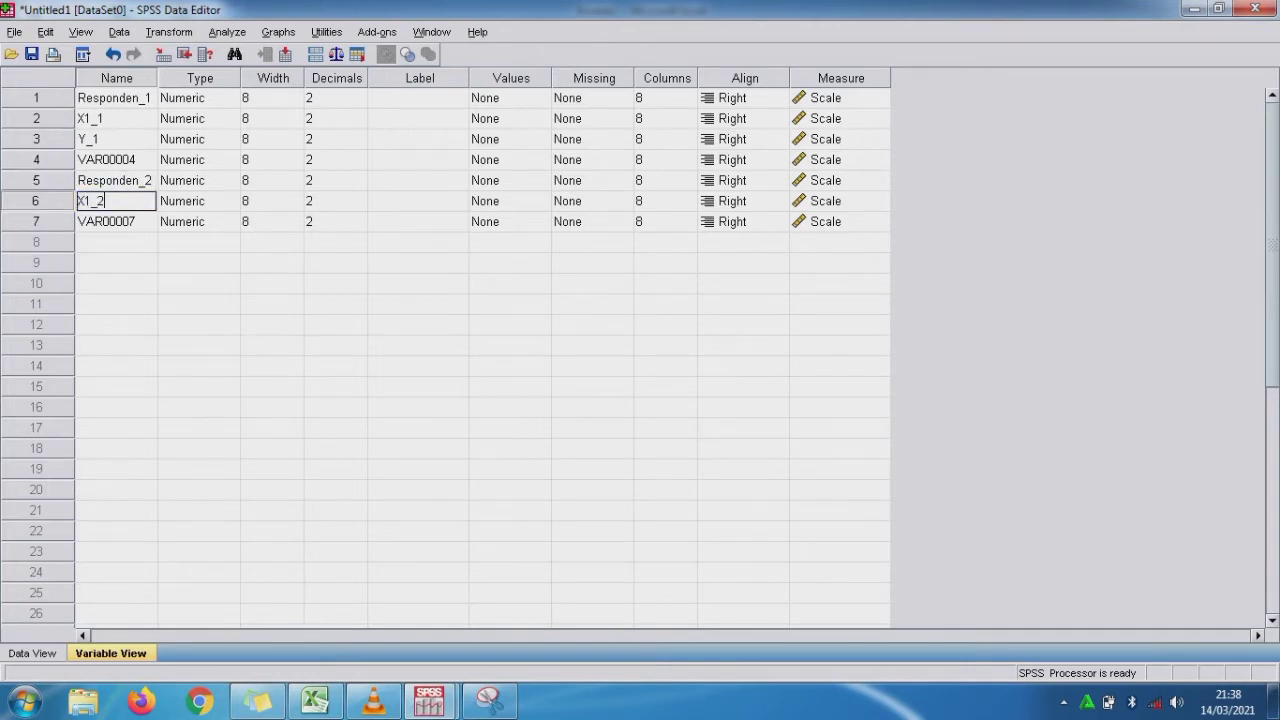
key(Return)
text(Y)
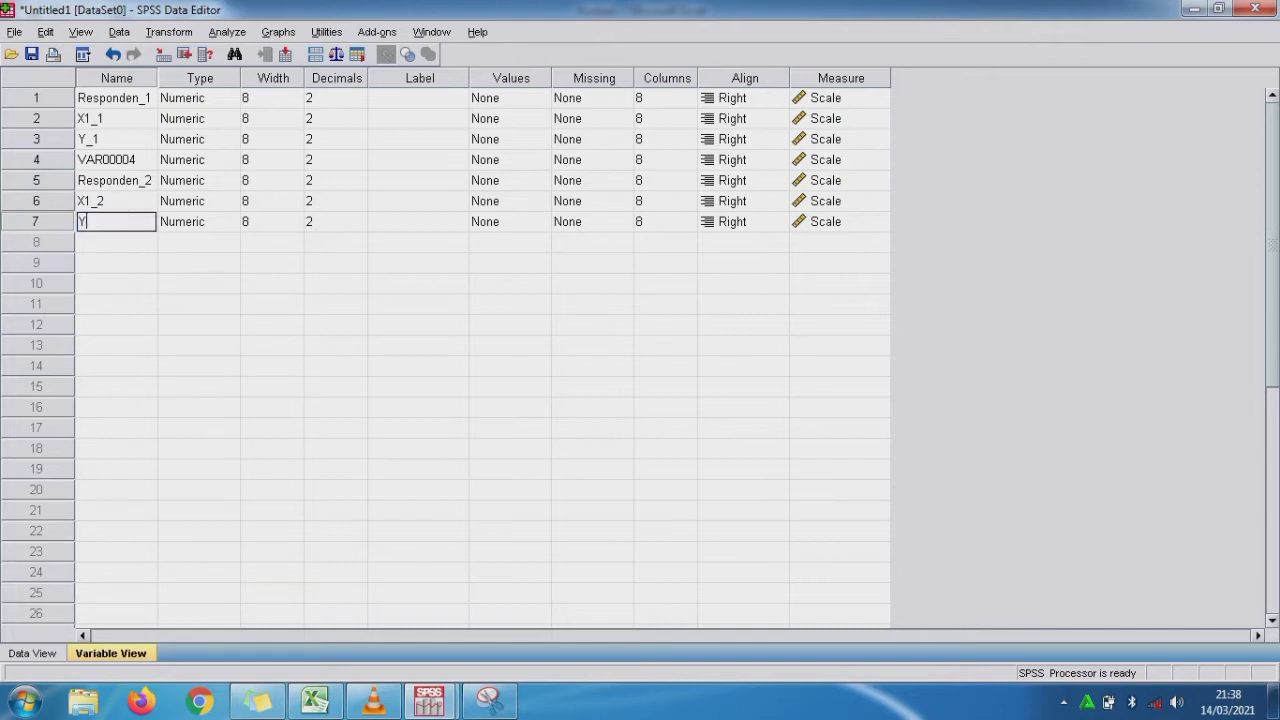
text(_2)
key(ctrl+t)
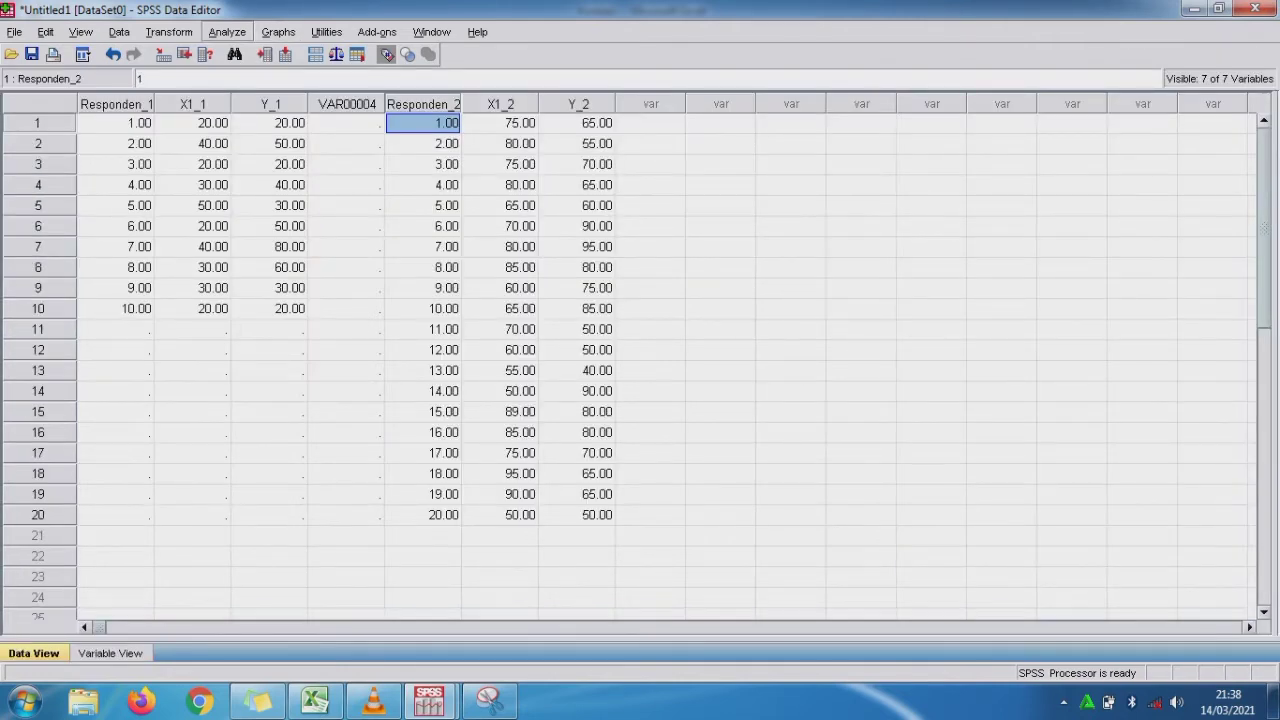
Set up a Bivariate Correlations analysis with X1_2 and Y_2 as its variables in place of X1_1 and Y_1.
click(227, 32)
mouse_move(270, 200)
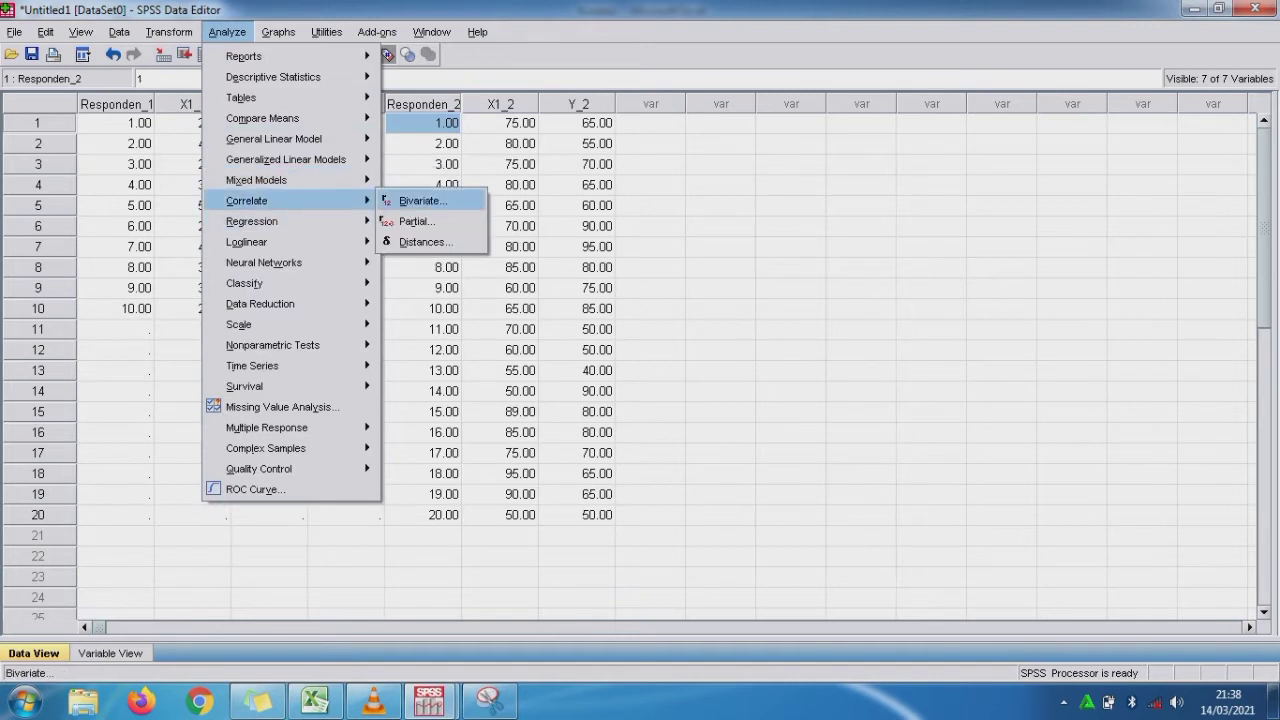
click(420, 200)
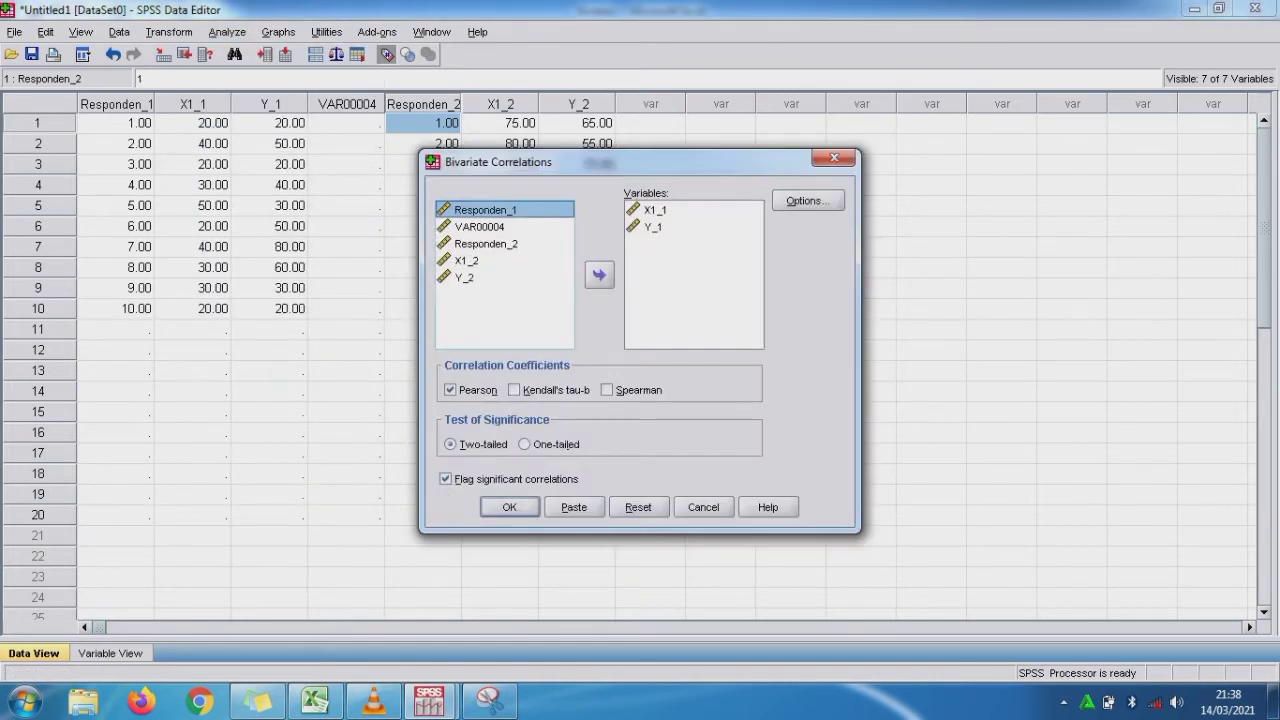
drag(656, 210, 656, 227)
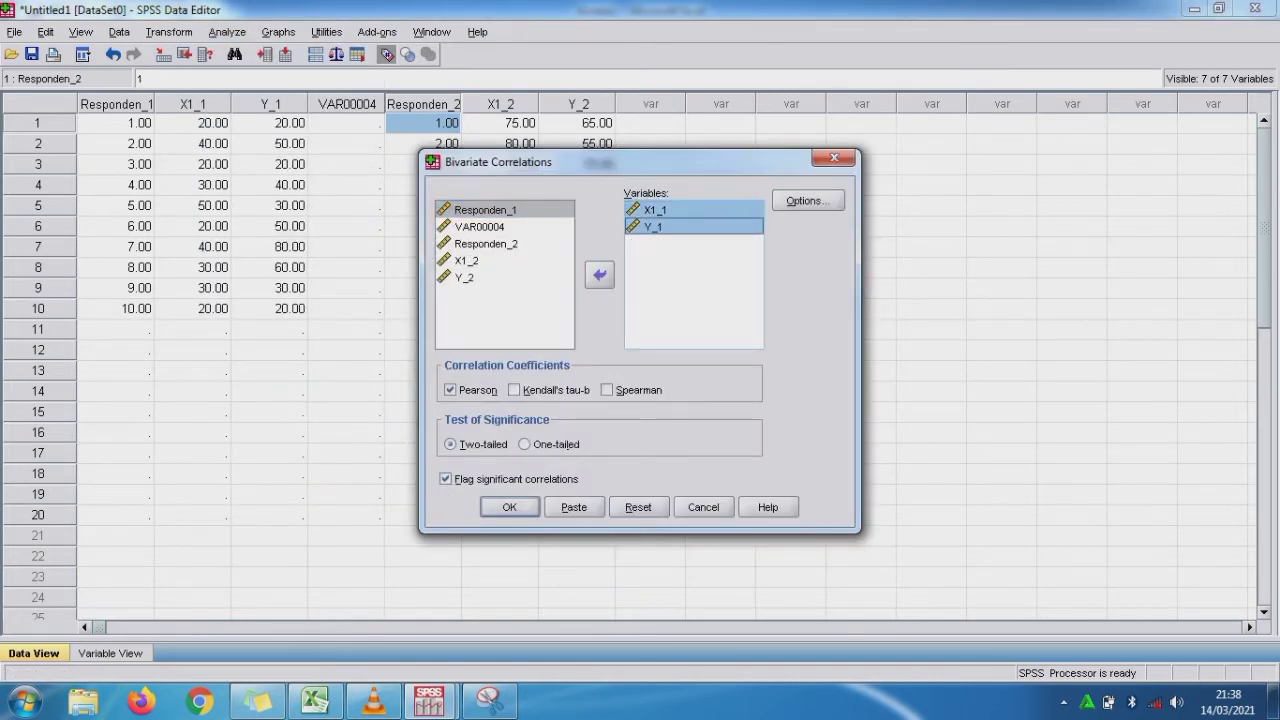
click(599, 274)
click(467, 294)
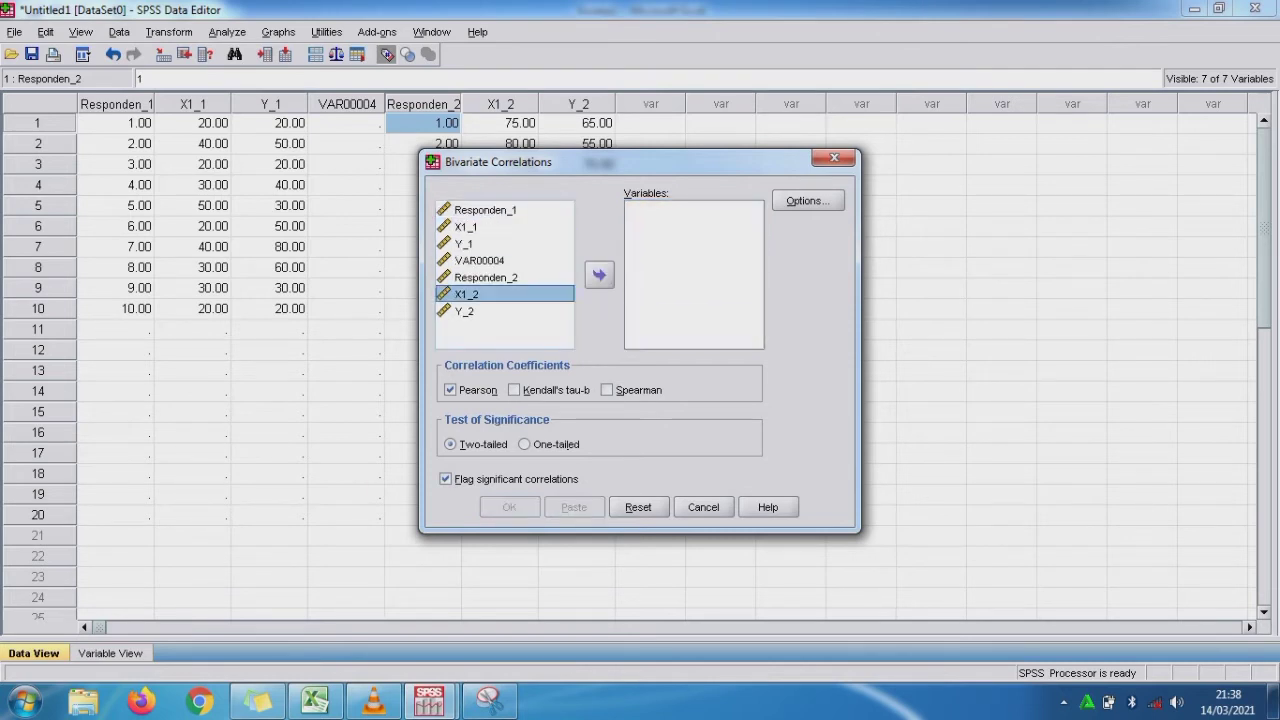
drag(467, 294, 467, 311)
click(599, 274)
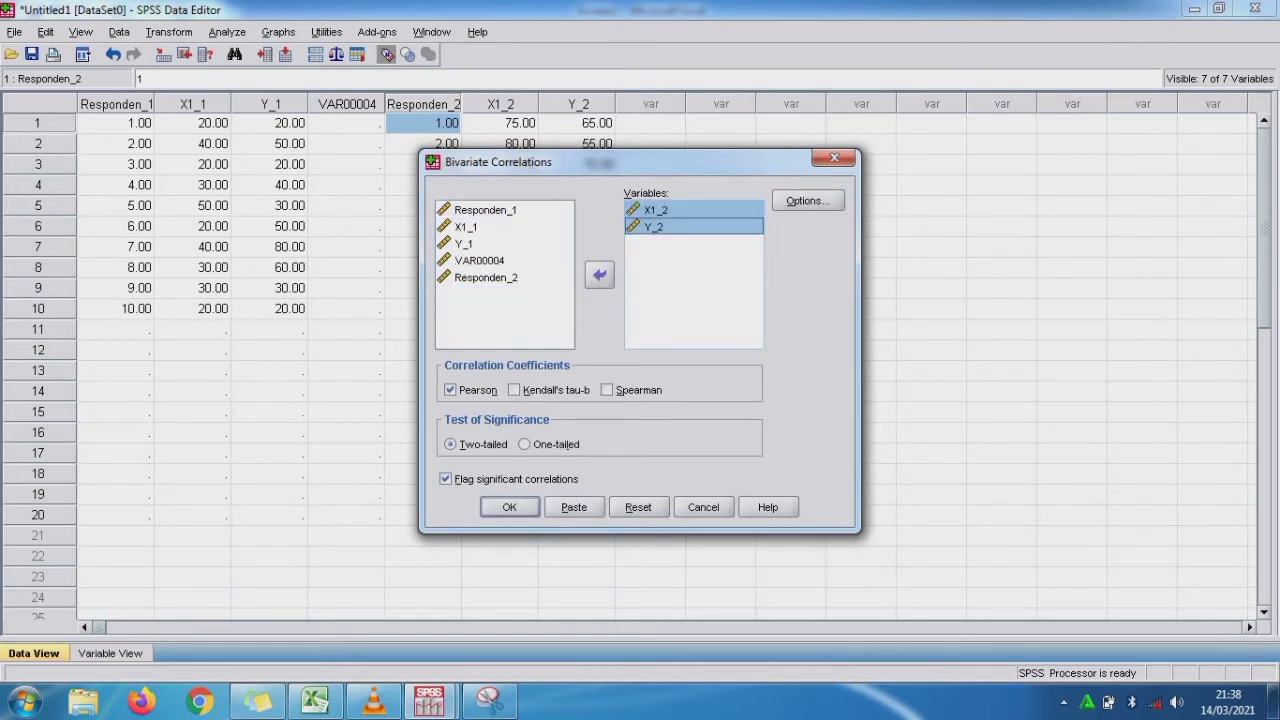
Choose Kendall's tau-b and Spearman as the coefficients instead of Pearson and run the correlation.
click(514, 390)
click(607, 390)
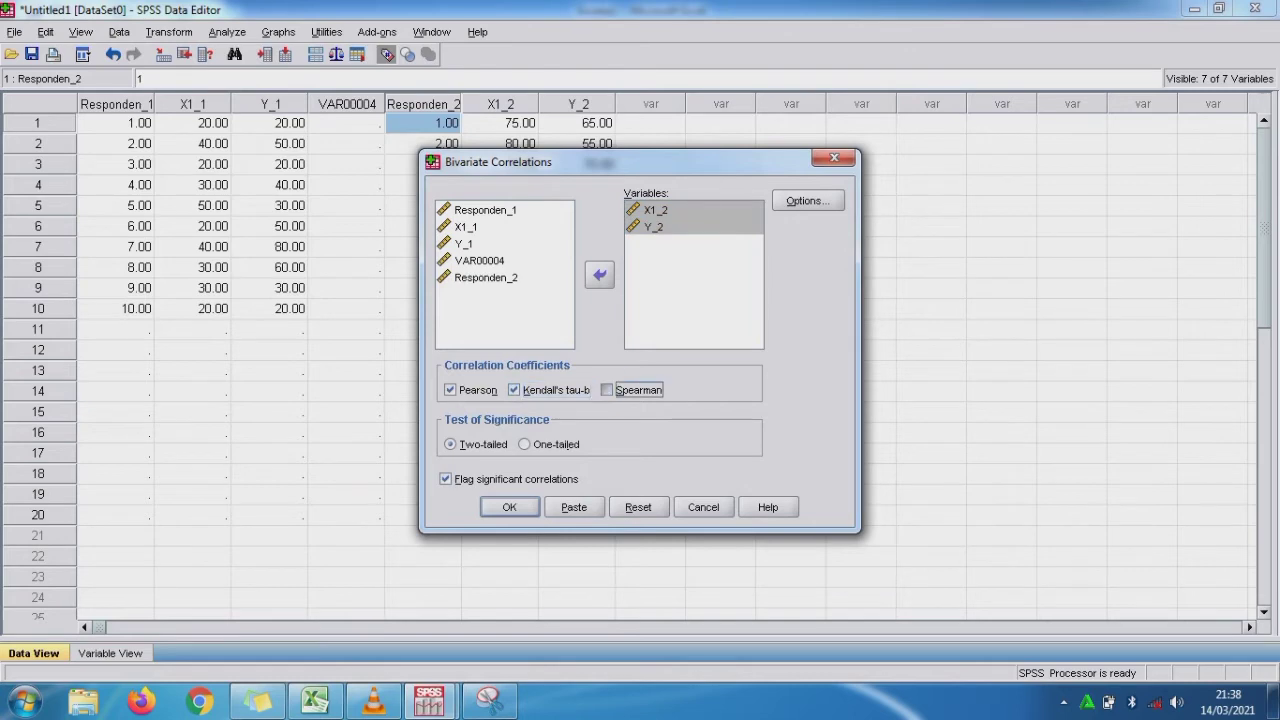
click(450, 390)
click(509, 507)
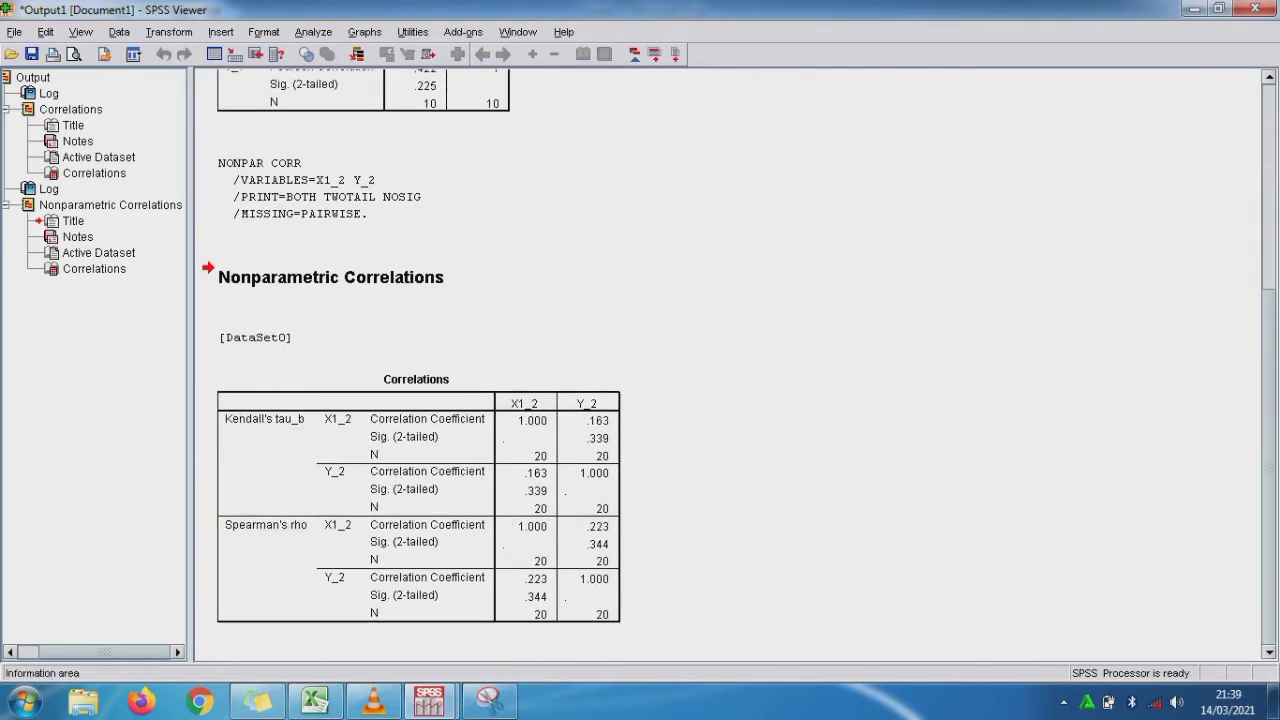
Capture the Kendall's tau_b part of the nonparametric Correlations table with the Snipping Tool and copy the snip.
click(489, 700)
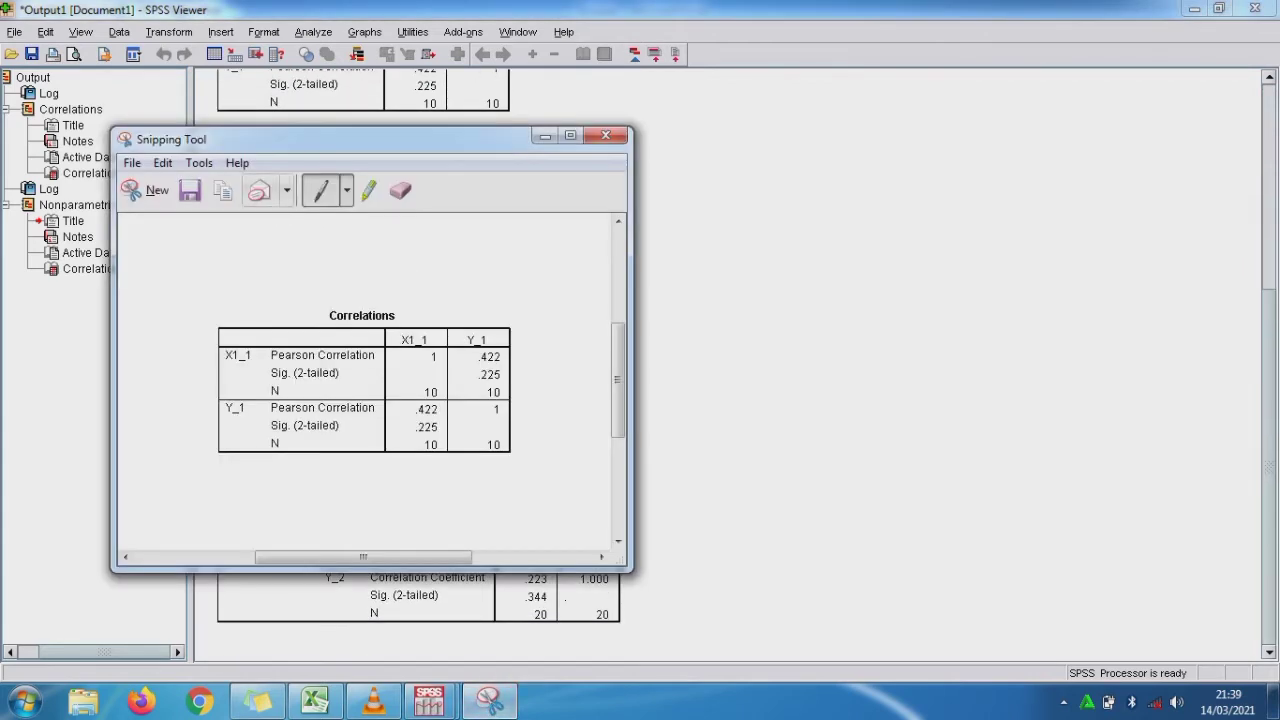
click(145, 190)
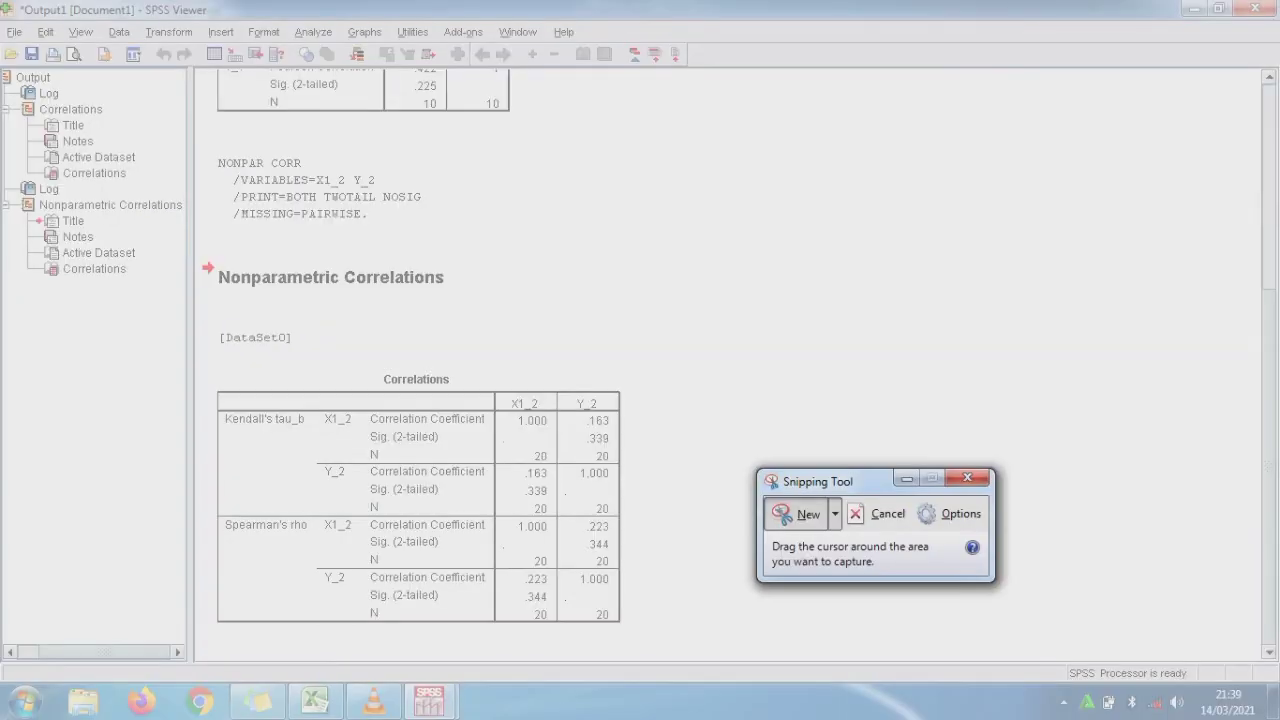
drag(214, 367, 624, 518)
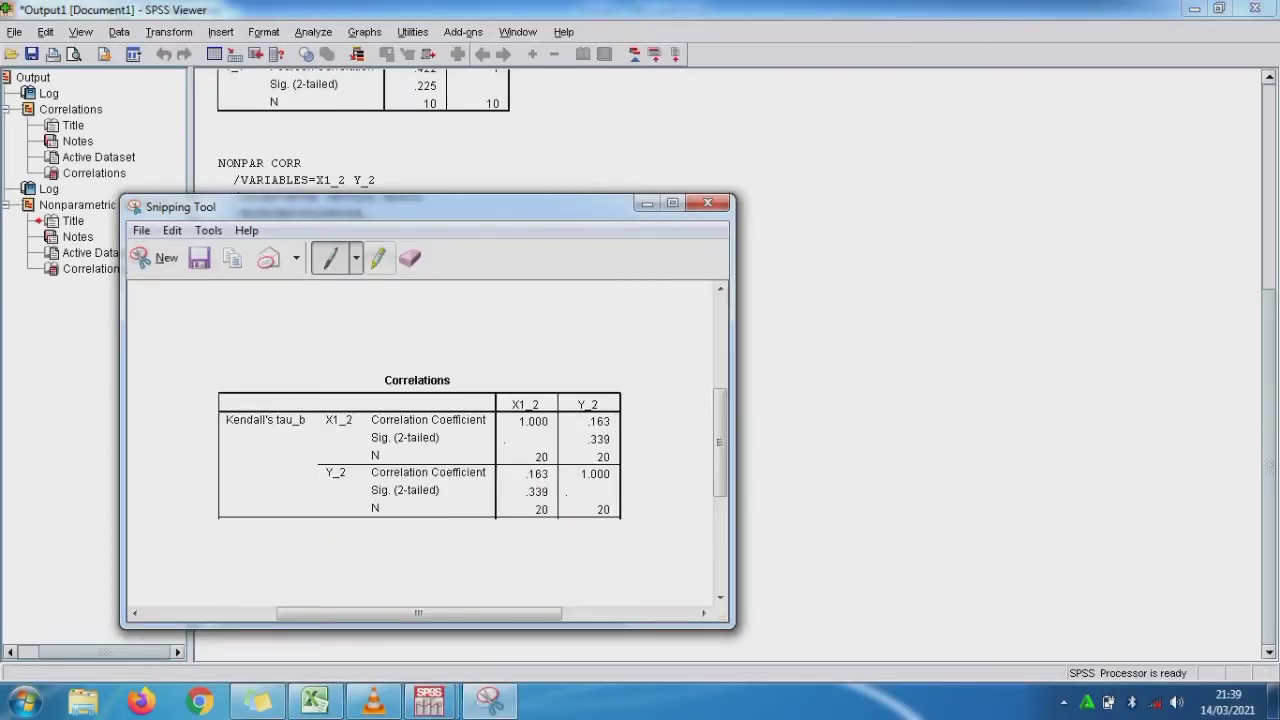
click(233, 258)
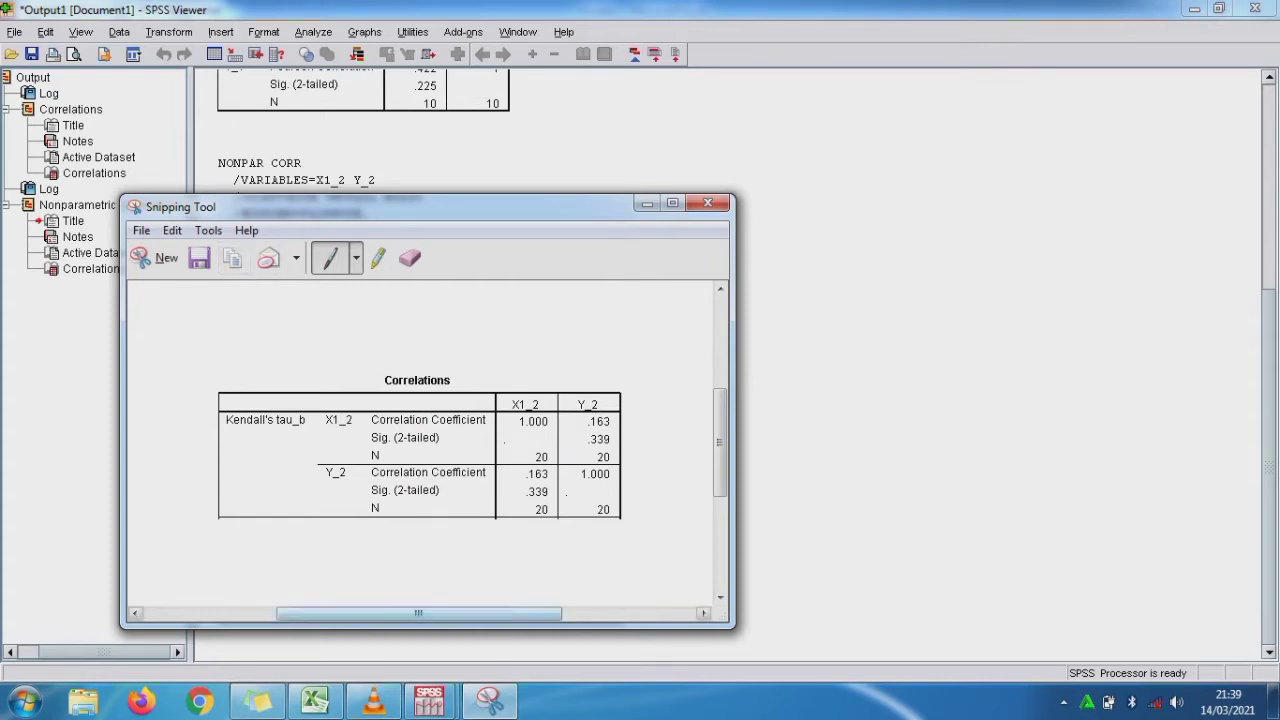
Switch to the Korelasi workbook, paste the Kendall's tau_b snip beside the Kendalls tau-b & Spearman data, and shrink it to start around U25.
click(315, 700)
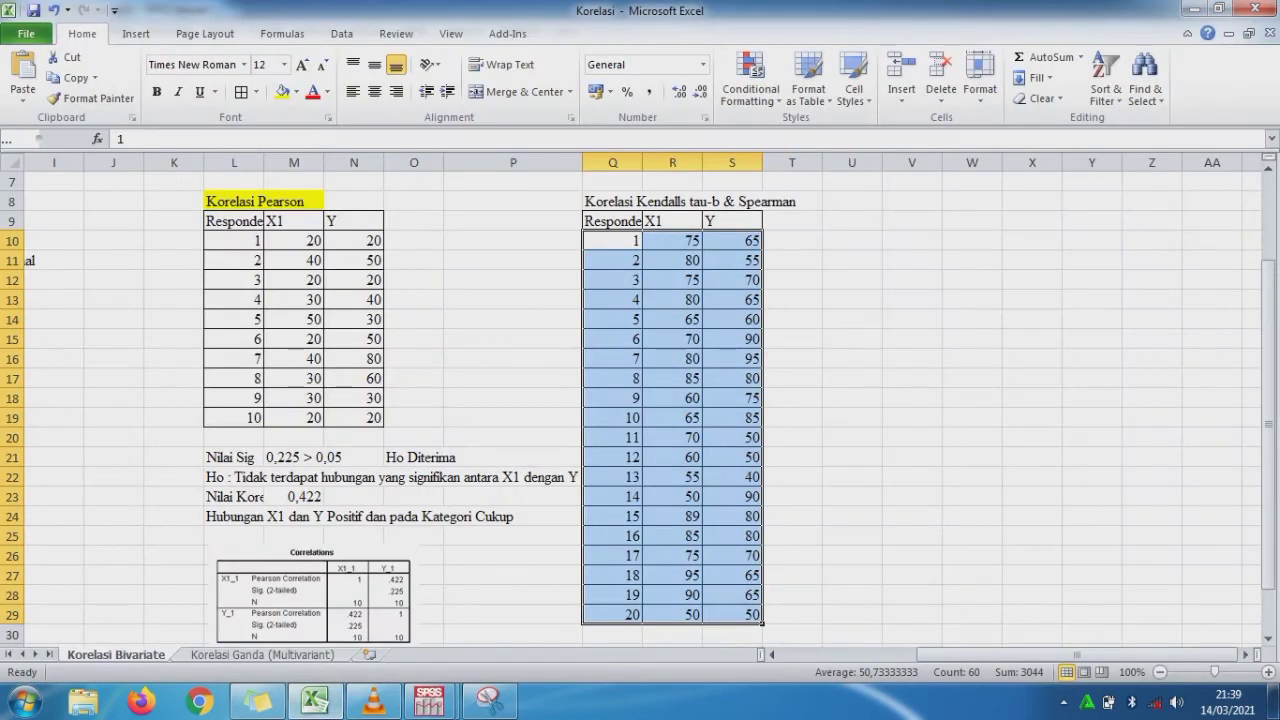
click(852, 458)
click(852, 556)
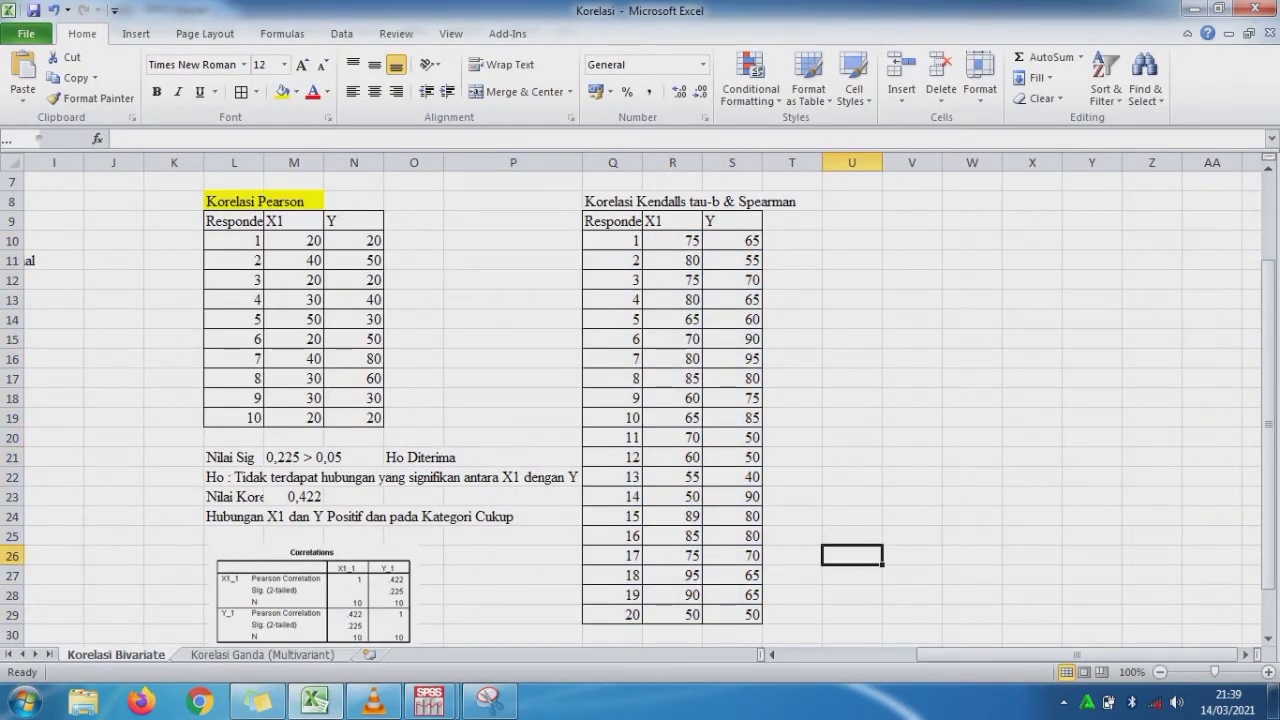
key(ctrl+v)
drag(822, 545, 950, 592)
drag(1080, 622, 912, 557)
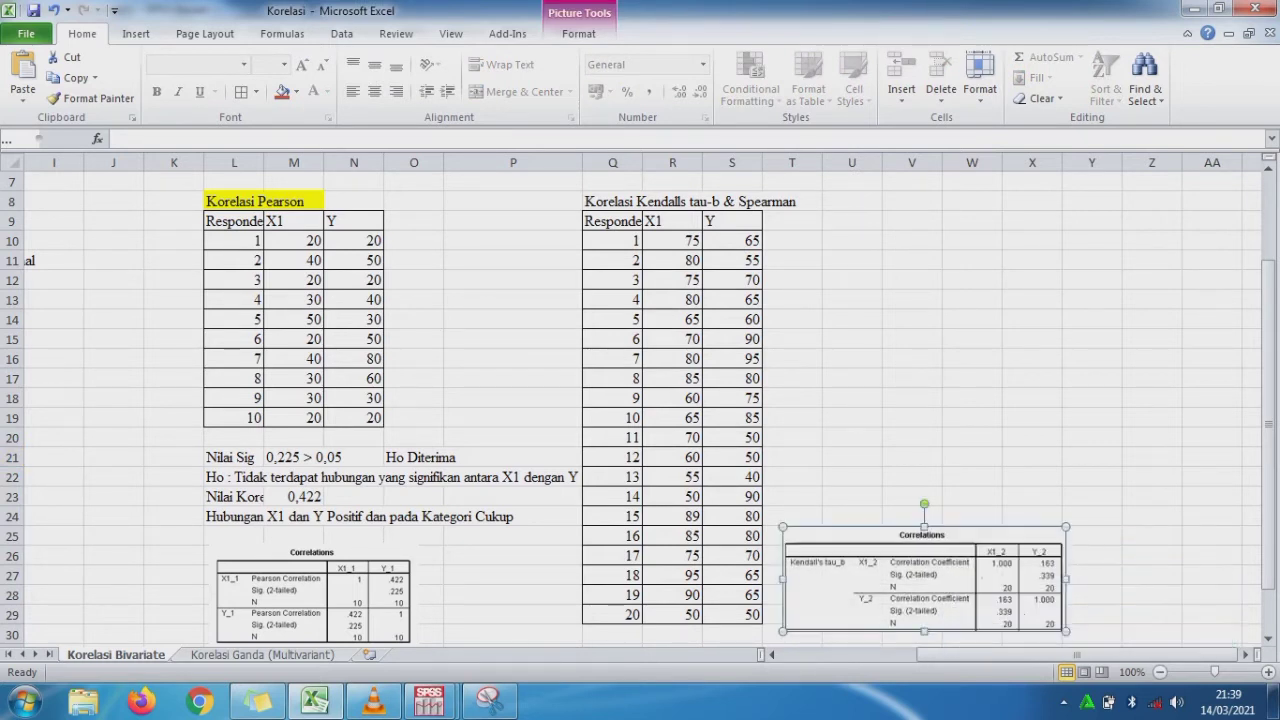
drag(782, 527, 849, 551)
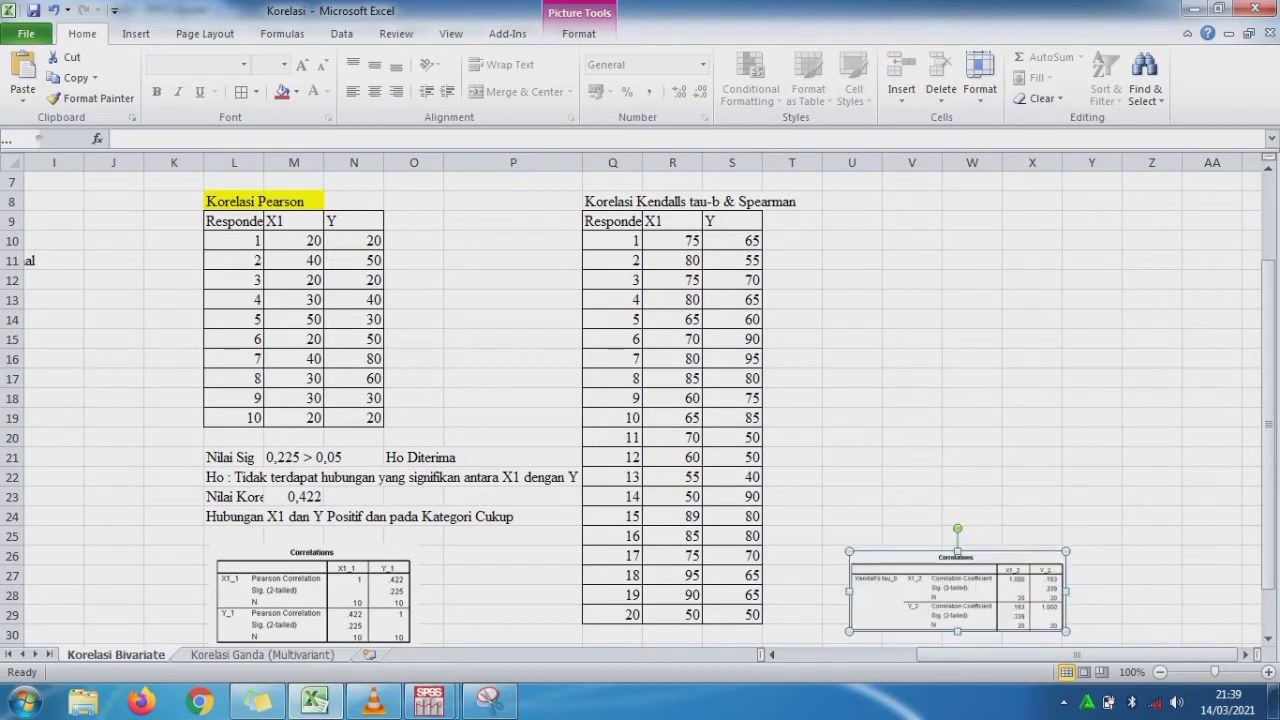
mouse_move(957, 591)
mouse_down()
mouse_move(916, 567)
mouse_move(951, 568)
mouse_up()
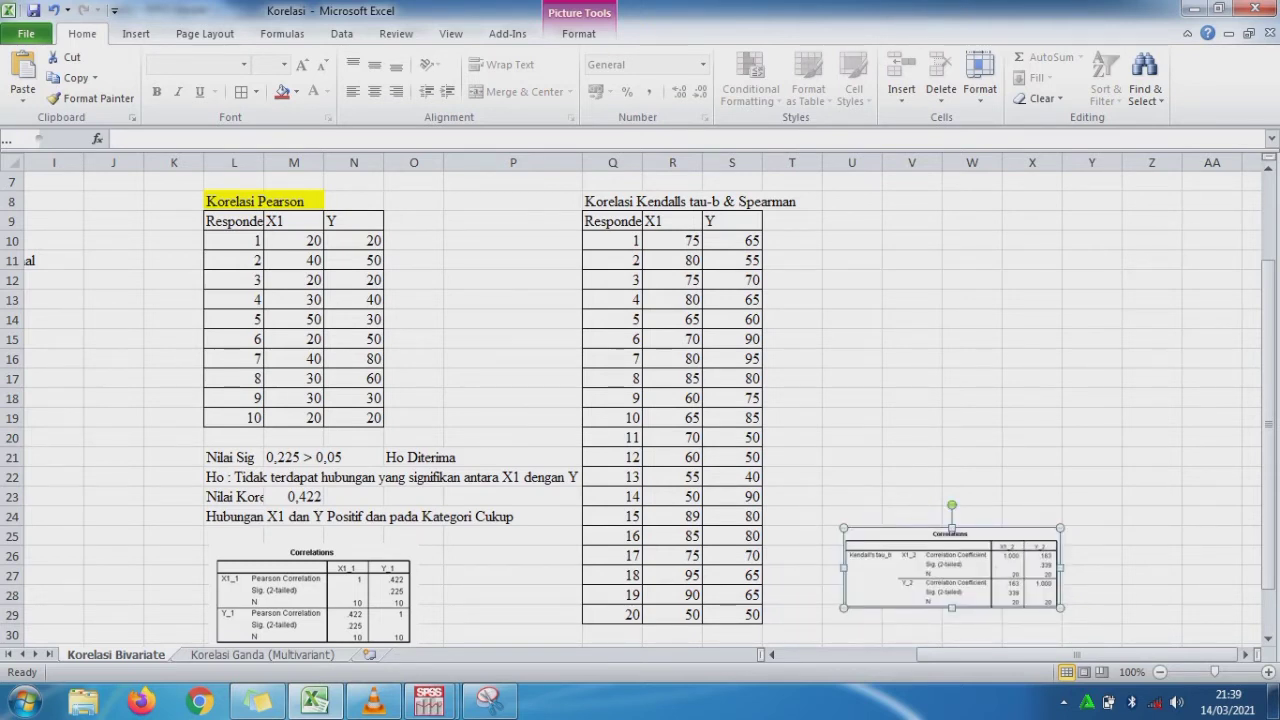
Copy the Pearson interpretation block L21:P24 to the cells starting at U21, above the Kendall's tau_b picture.
drag(228, 457, 581, 523)
key(ctrl+c)
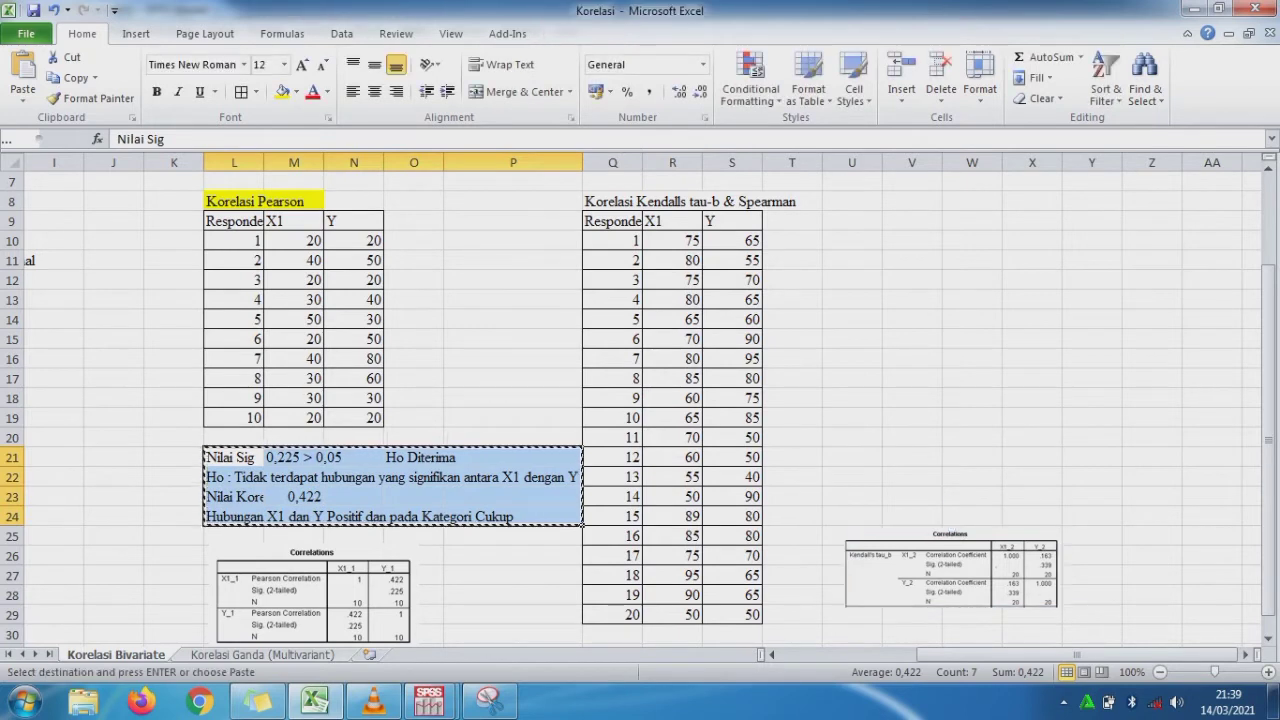
click(852, 457)
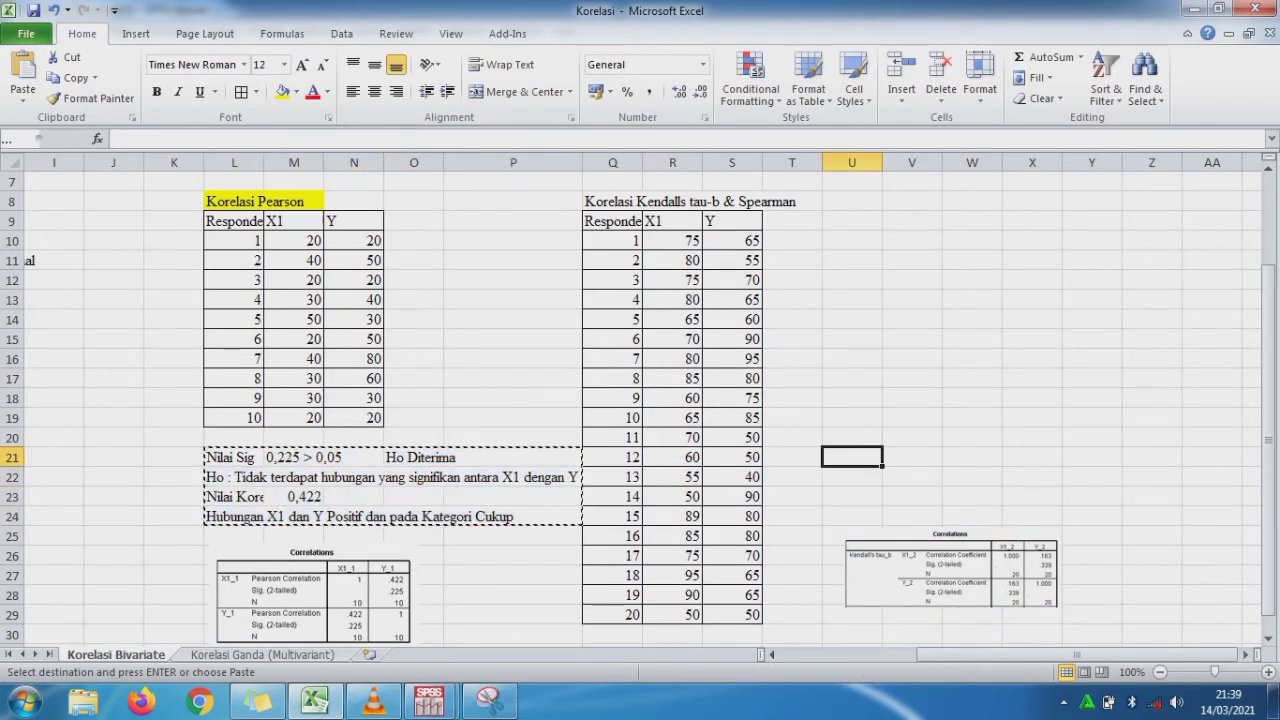
key(ctrl+v)
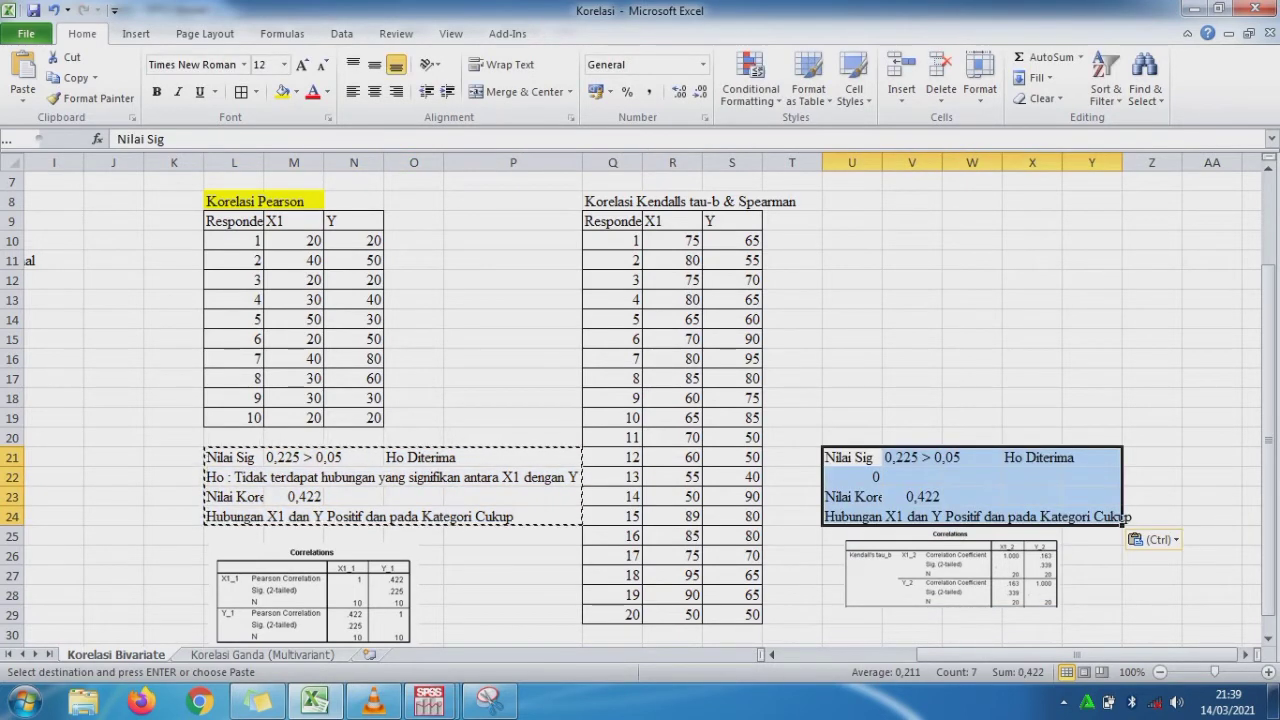
Change the significance comparison in V21 of the Kendall block to 0,339 > 0,05.
click(940, 460)
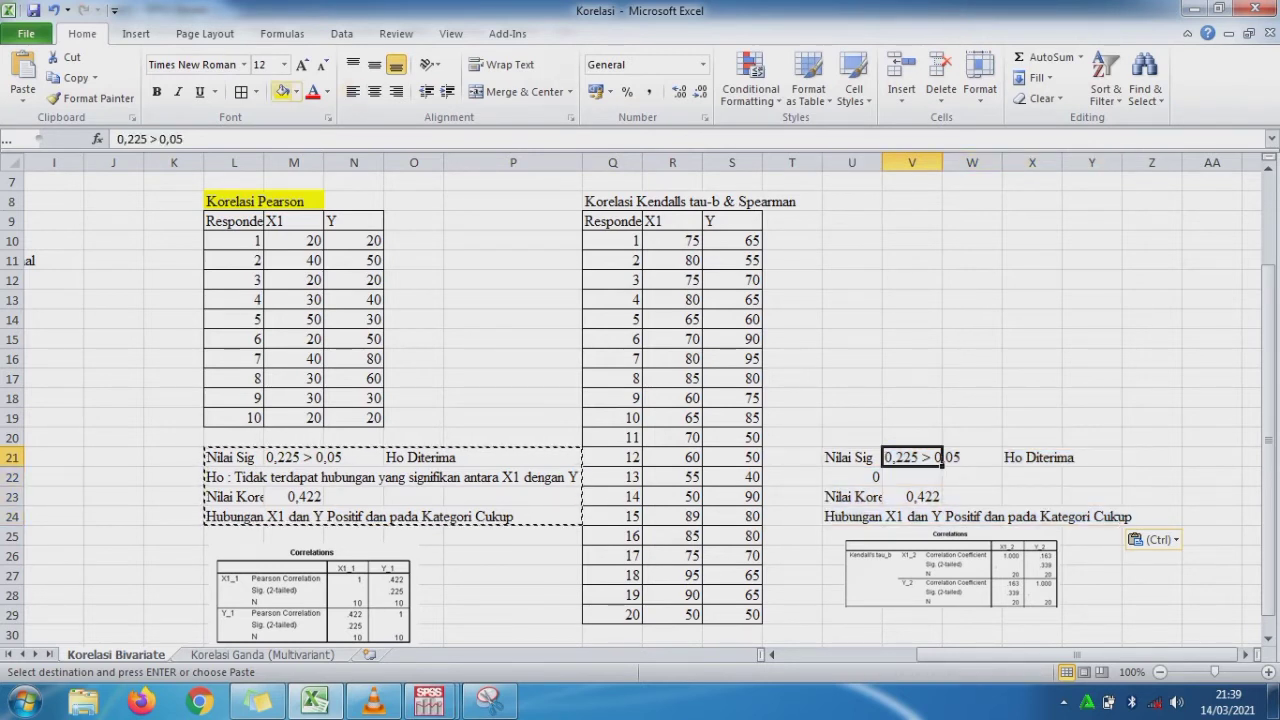
click(150, 139)
key(BackSpace)
key(BackSpace)
key(BackSpace)
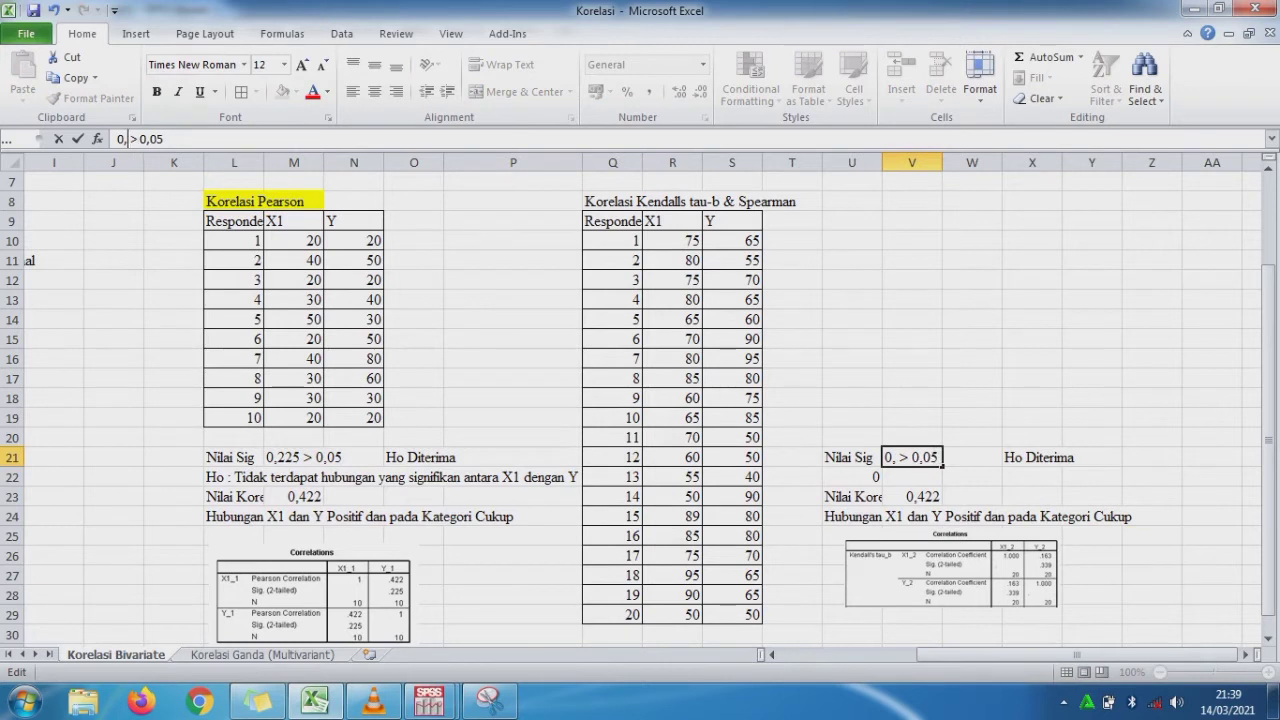
text(33)
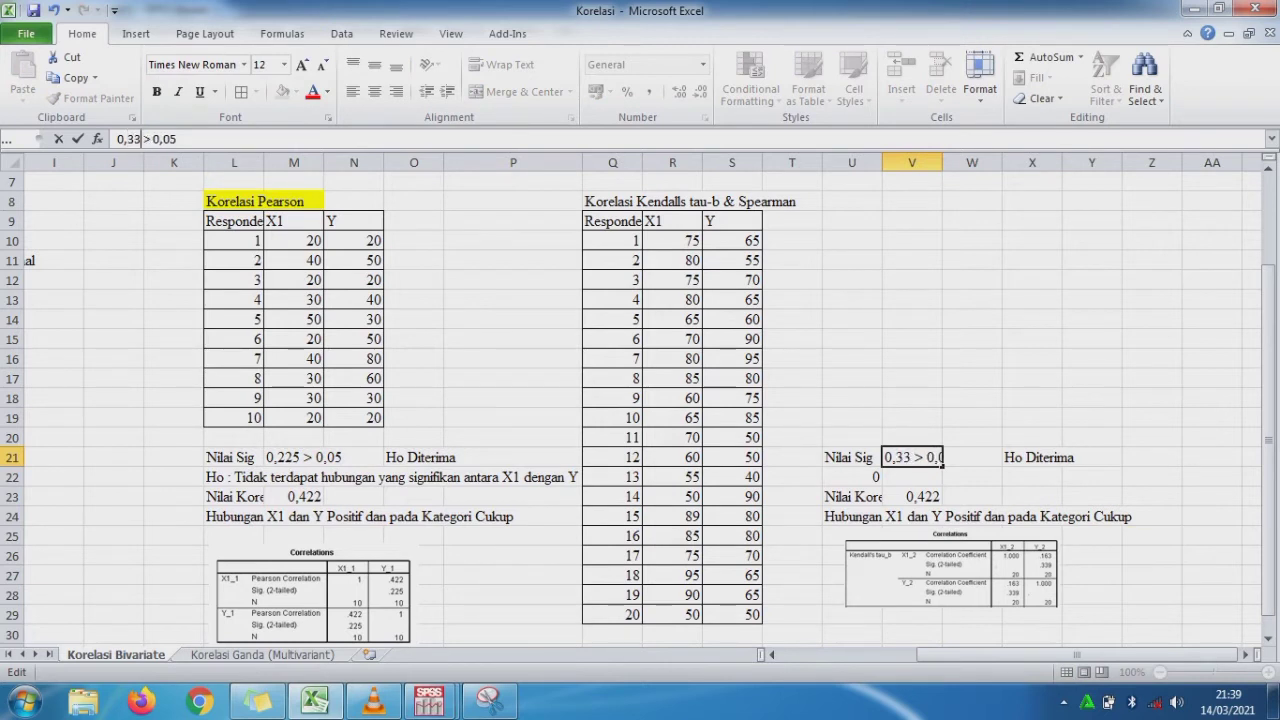
text(9)
key(Return)
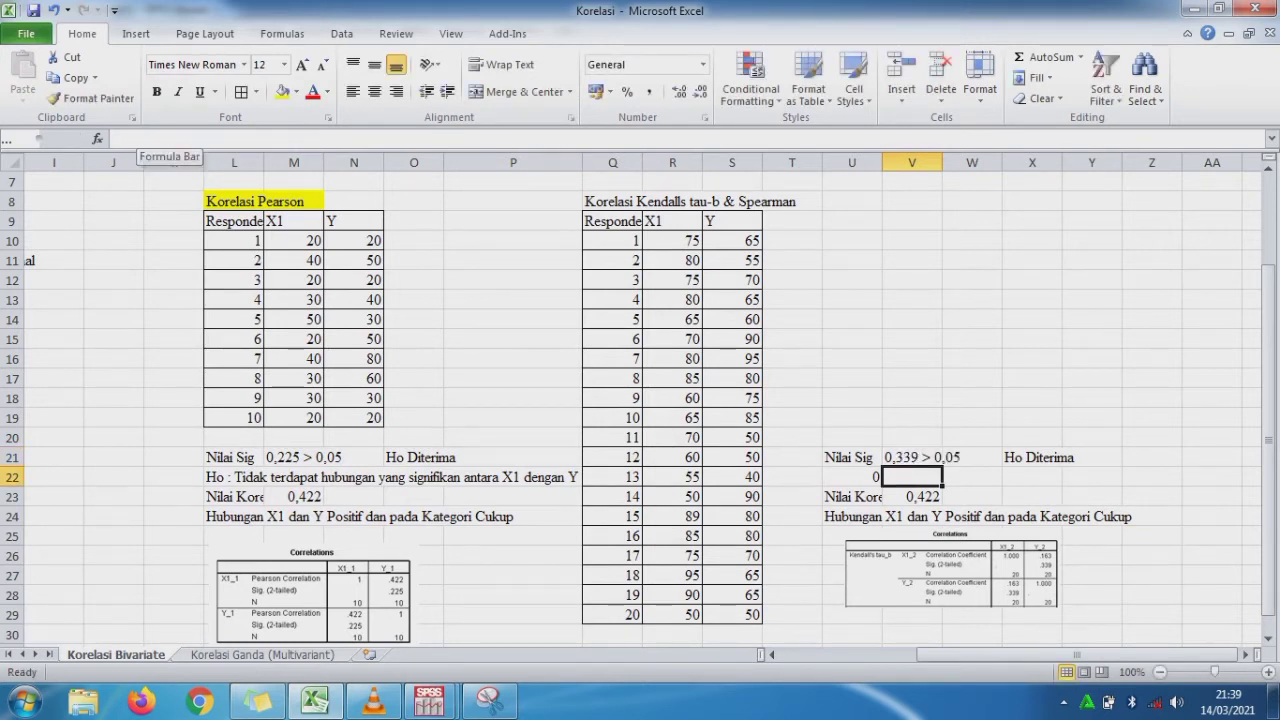
Replace the content of U22 with the formula =L2 to show the Ho statement.
key(Left)
text(=)
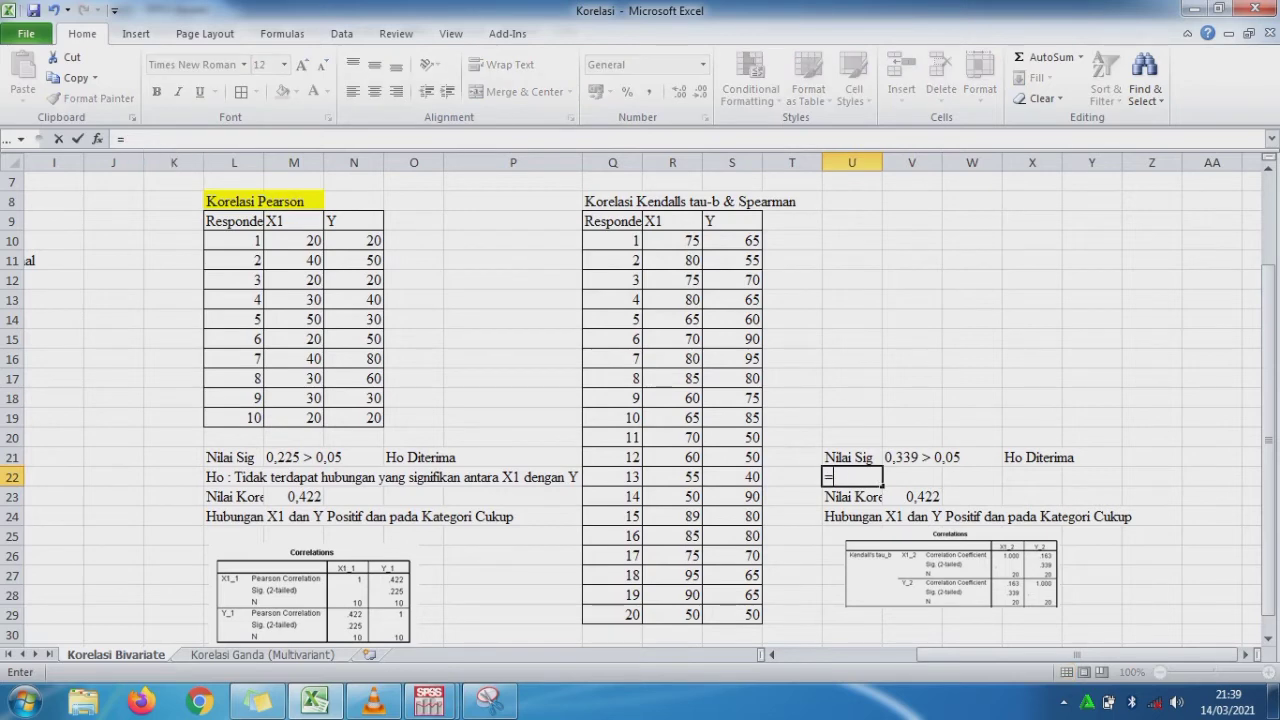
drag(1268, 339, 1268, 250)
click(234, 202)
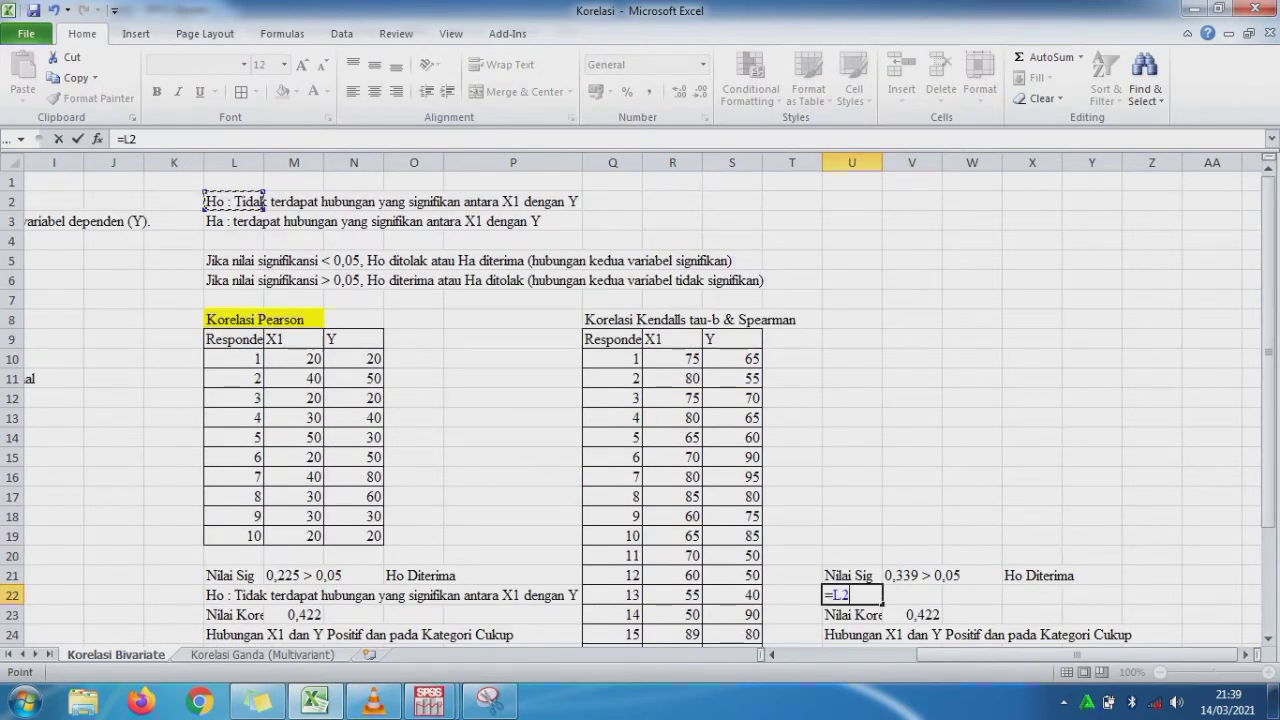
key(Return)
Set the correlation value in V23 of the Kendall block to 0,163.
key(Down)
key(Down)
key(Down)
key(Down)
key(Down)
key(Down)
key(Down)
key(Down)
key(Down)
key(Down)
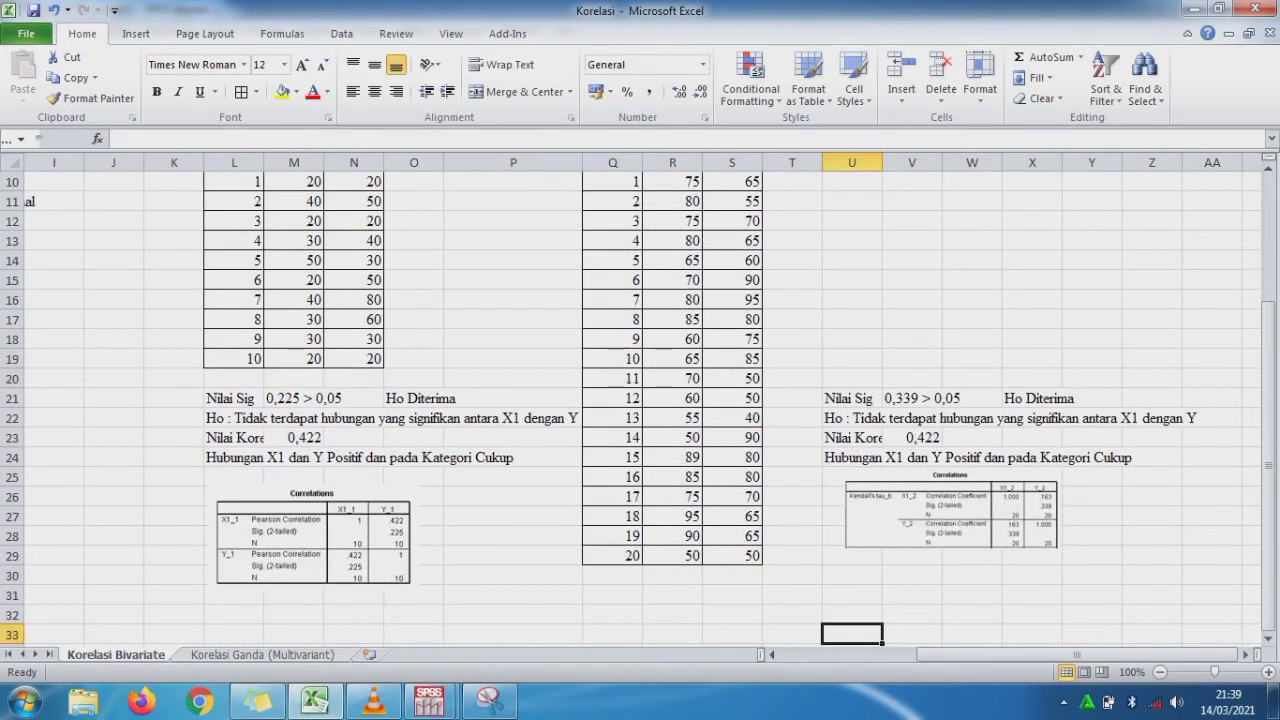
click(914, 438)
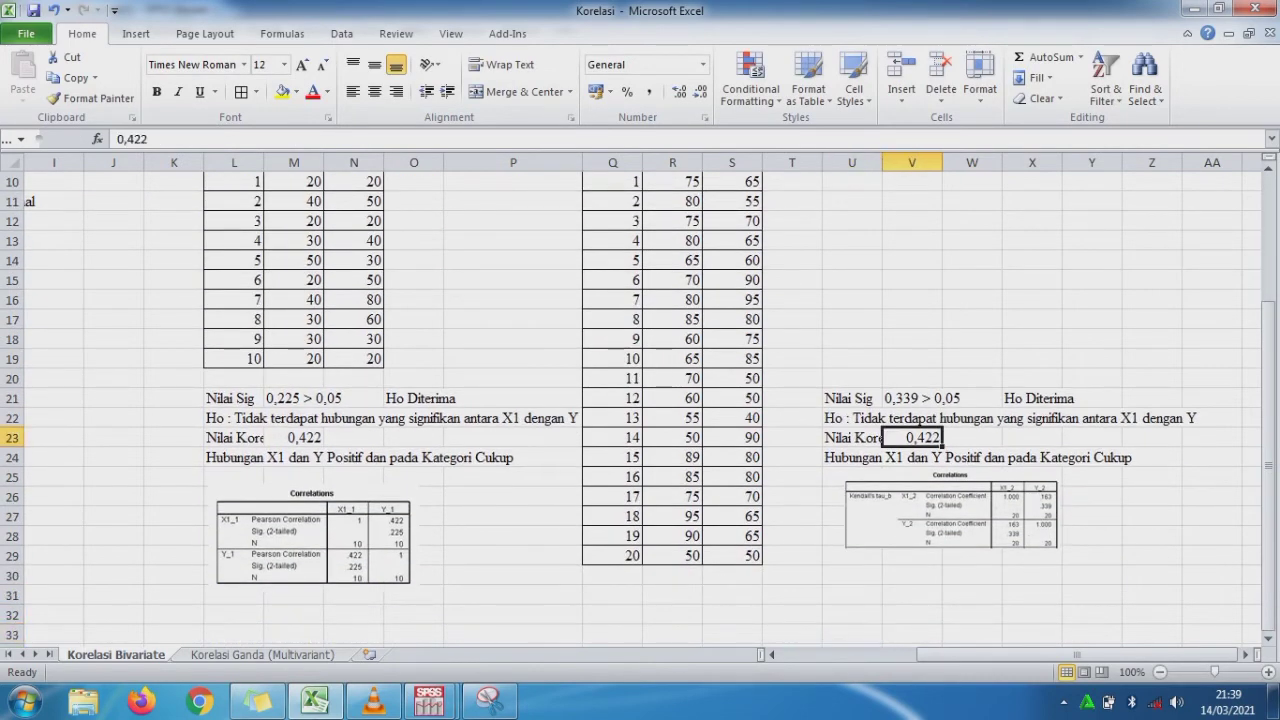
key(F2)
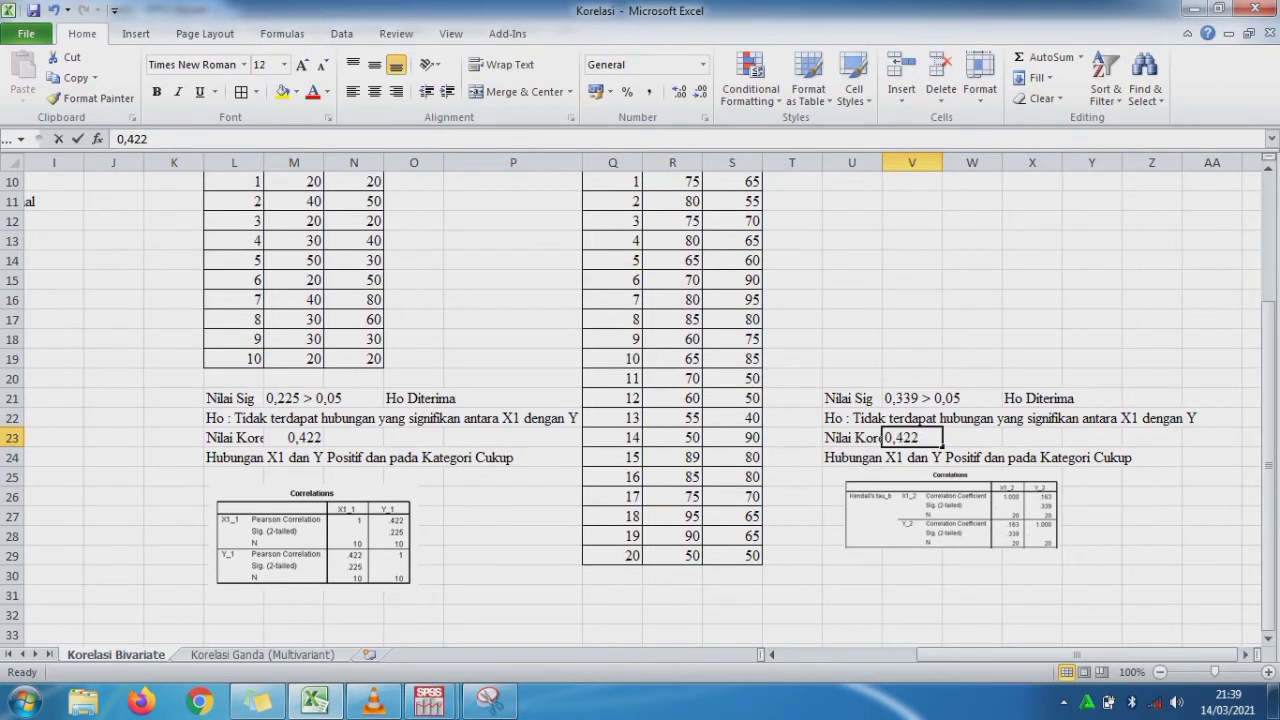
key(BackSpace)
key(BackSpace)
key(BackSpace)
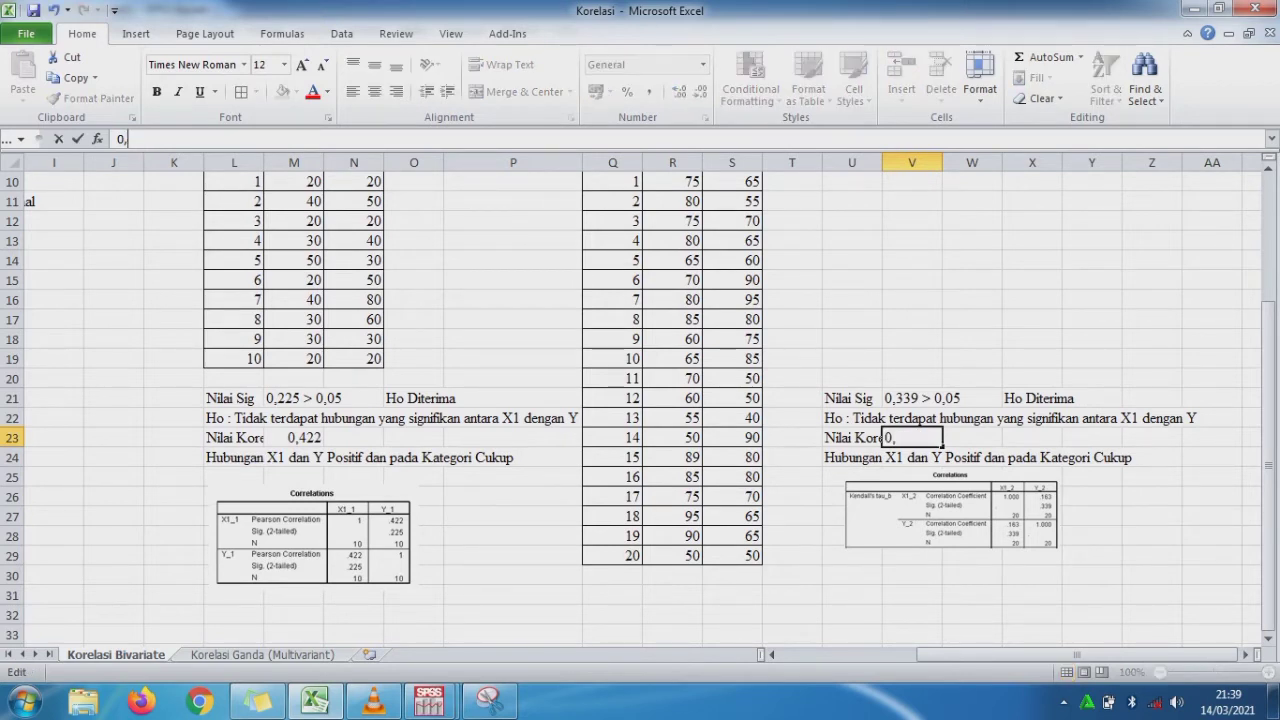
text(163)
key(Return)
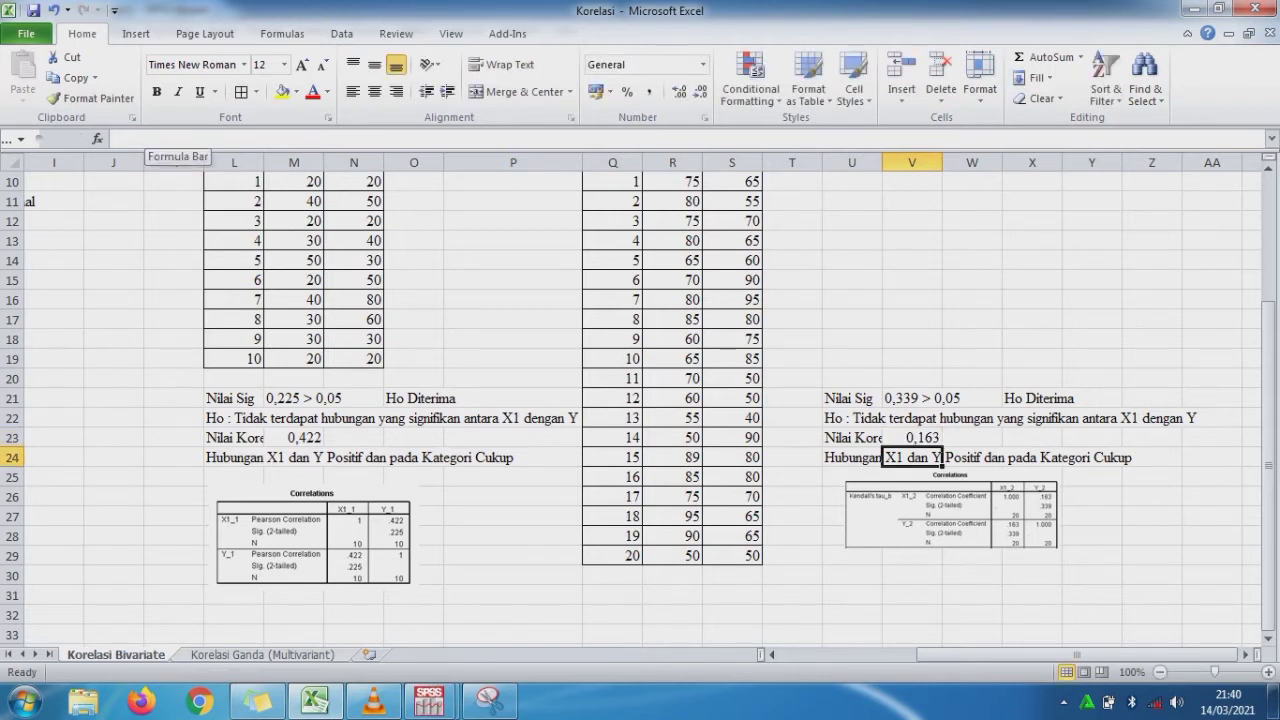
Examine the Nilai Korelasi and Tingkat Hubungan table to find the relationship category for 0,163.
key(Left)
key(Left)
key(Left)
key(Left)
key(Left)
key(Left)
key(Left)
key(Left)
key(Left)
key(Left)
key(Left)
key(Left)
key(Left)
key(Left)
key(Left)
key(Left)
key(Left)
key(Left)
key(Left)
key(Left)
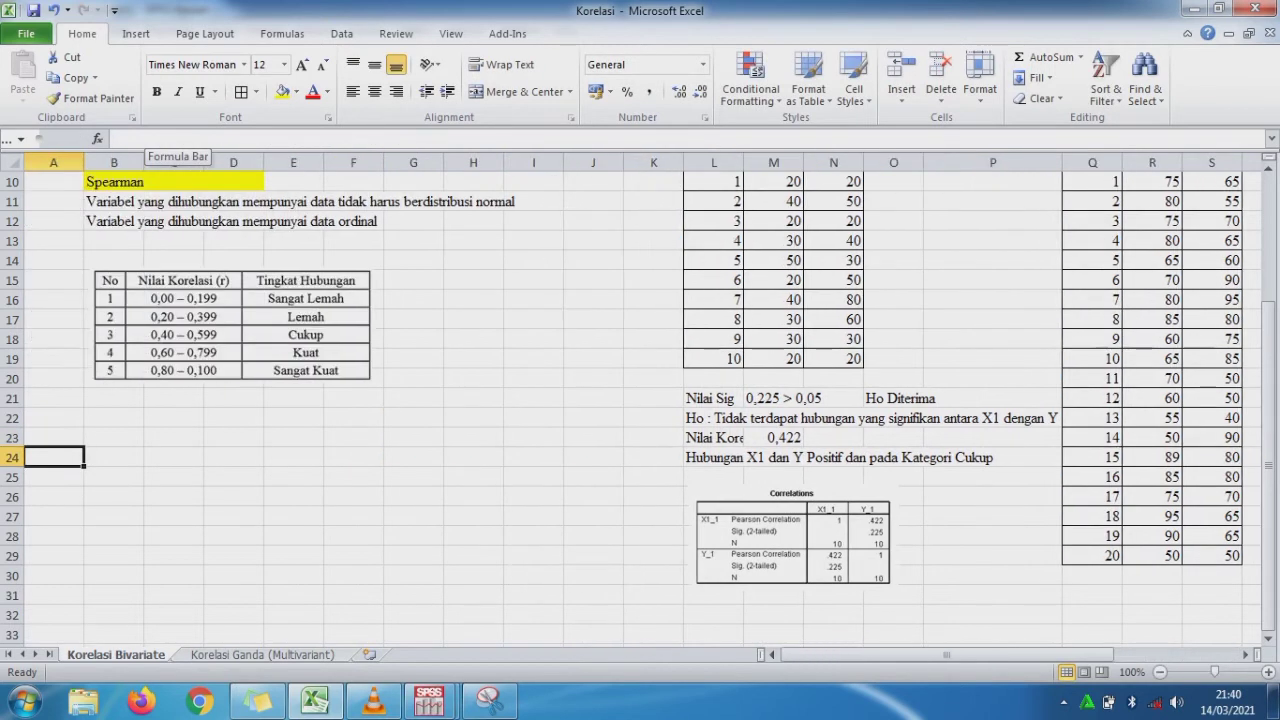
key(Right)
key(Right)
key(Right)
key(Right)
key(Right)
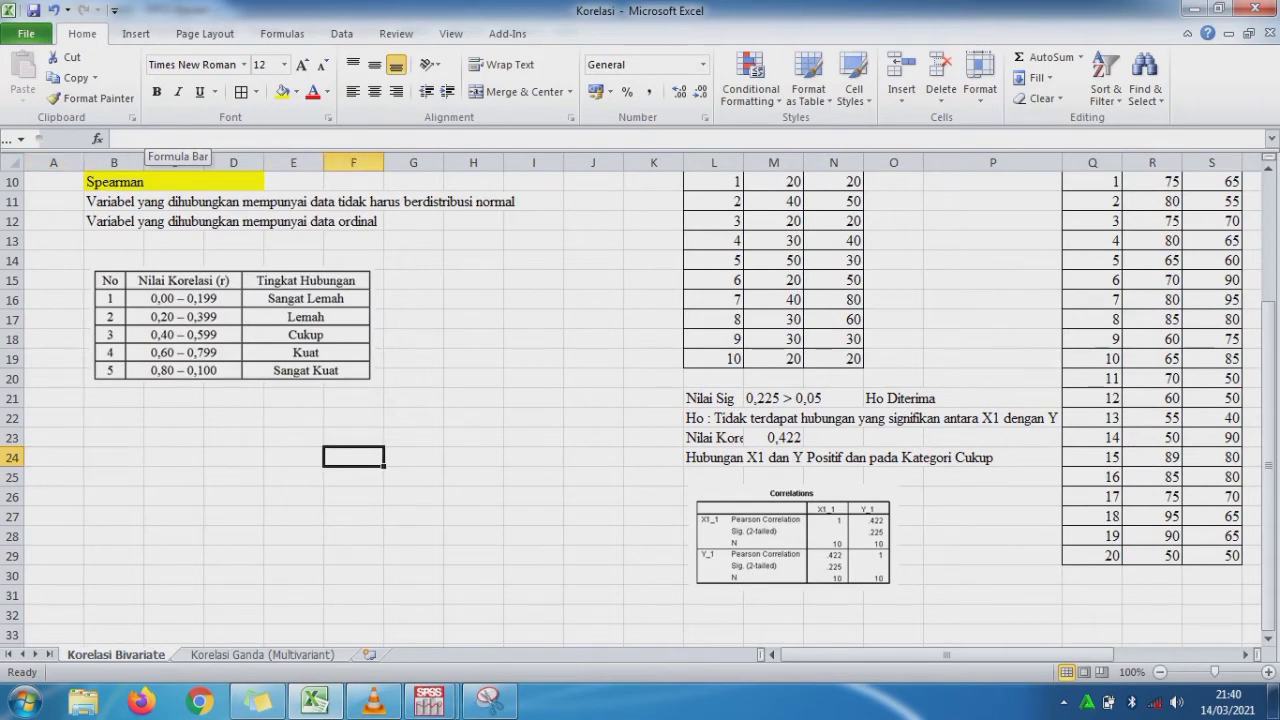
key(Right)
key(Right)
key(Right)
key(Right)
key(Right)
key(Right)
key(Right)
key(Right)
key(Right)
key(Right)
key(Right)
key(Right)
key(Right)
key(Right)
key(Right)
key(Right)
key(Right)
key(Right)
key(Right)
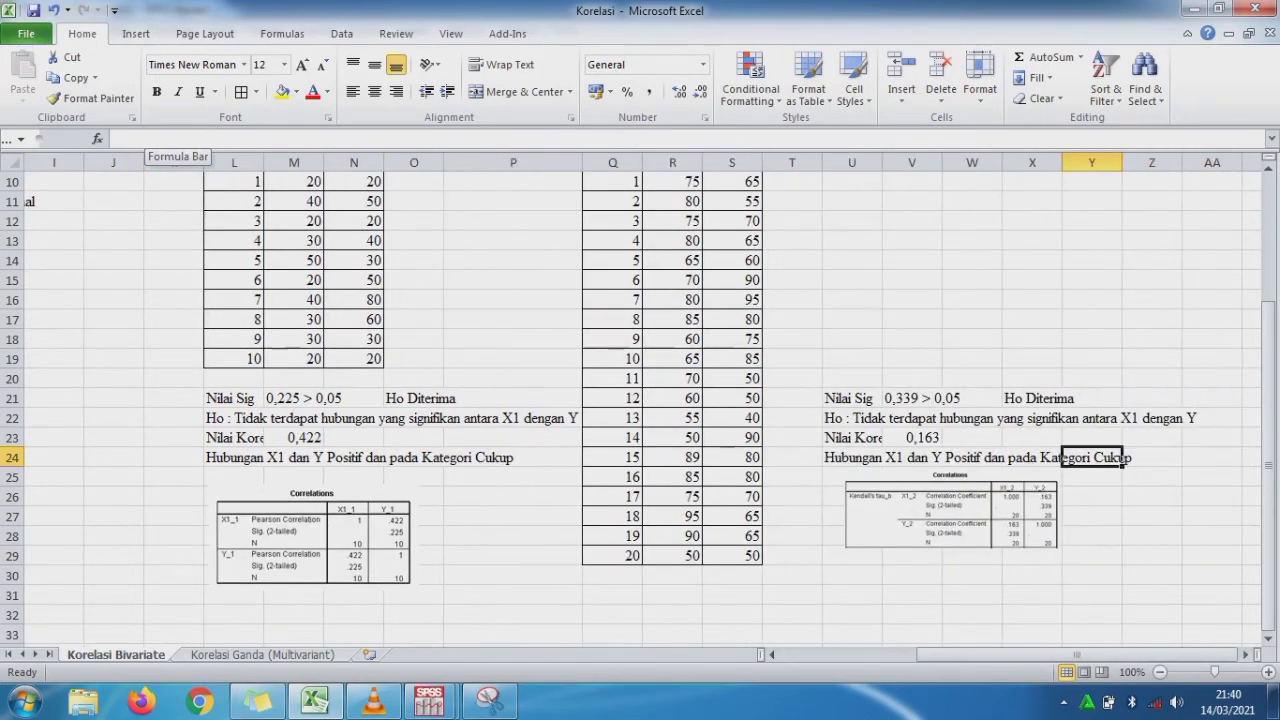
Change the category in U24's conclusion to Sangat Lemah and align the Kendall's tau_b picture beneath the text.
key(Left)
key(Left)
key(Left)
key(Left)
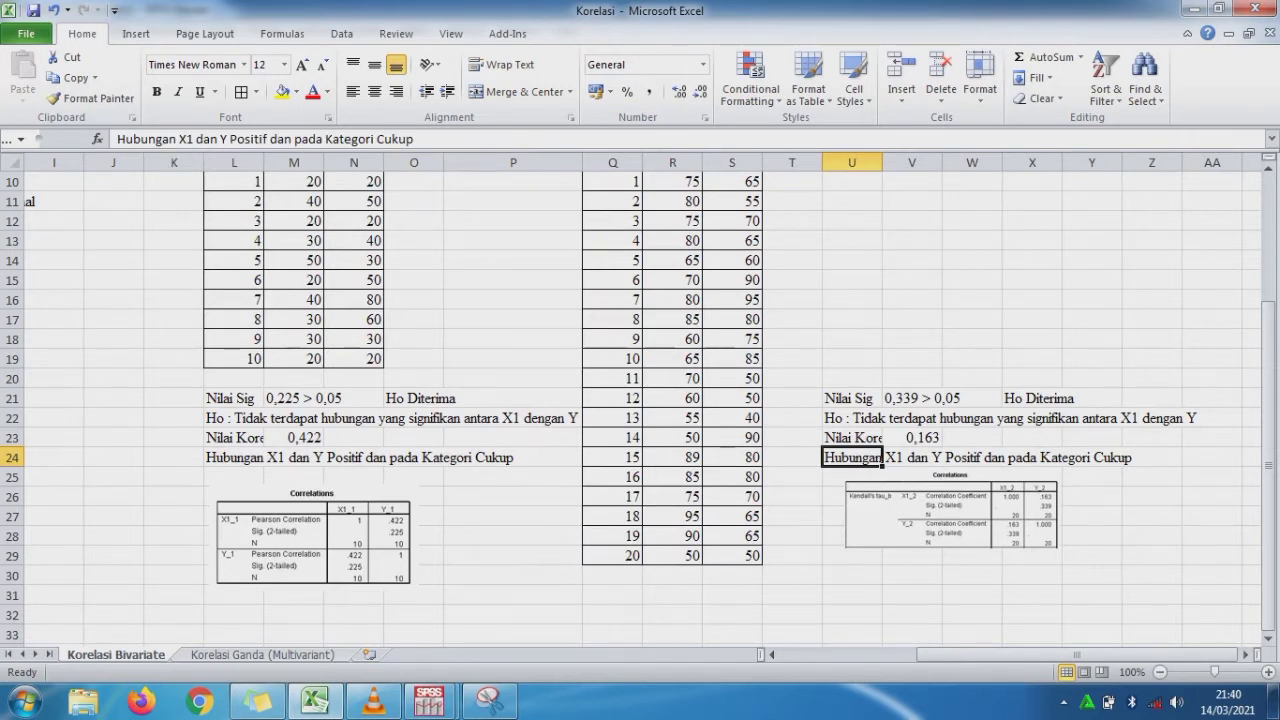
key(F2)
key(BackSpace)
key(BackSpace)
key(BackSpace)
key(BackSpace)
key(BackSpace)
text(Sang)
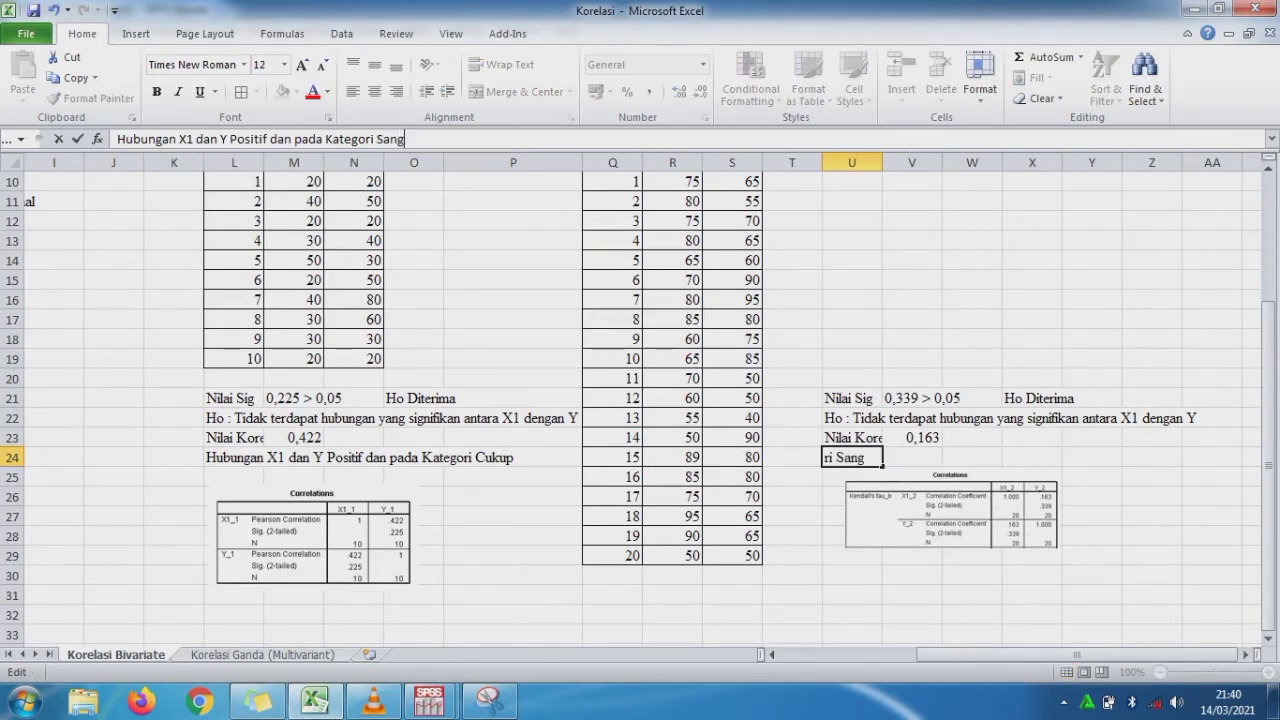
text(at Lemah)
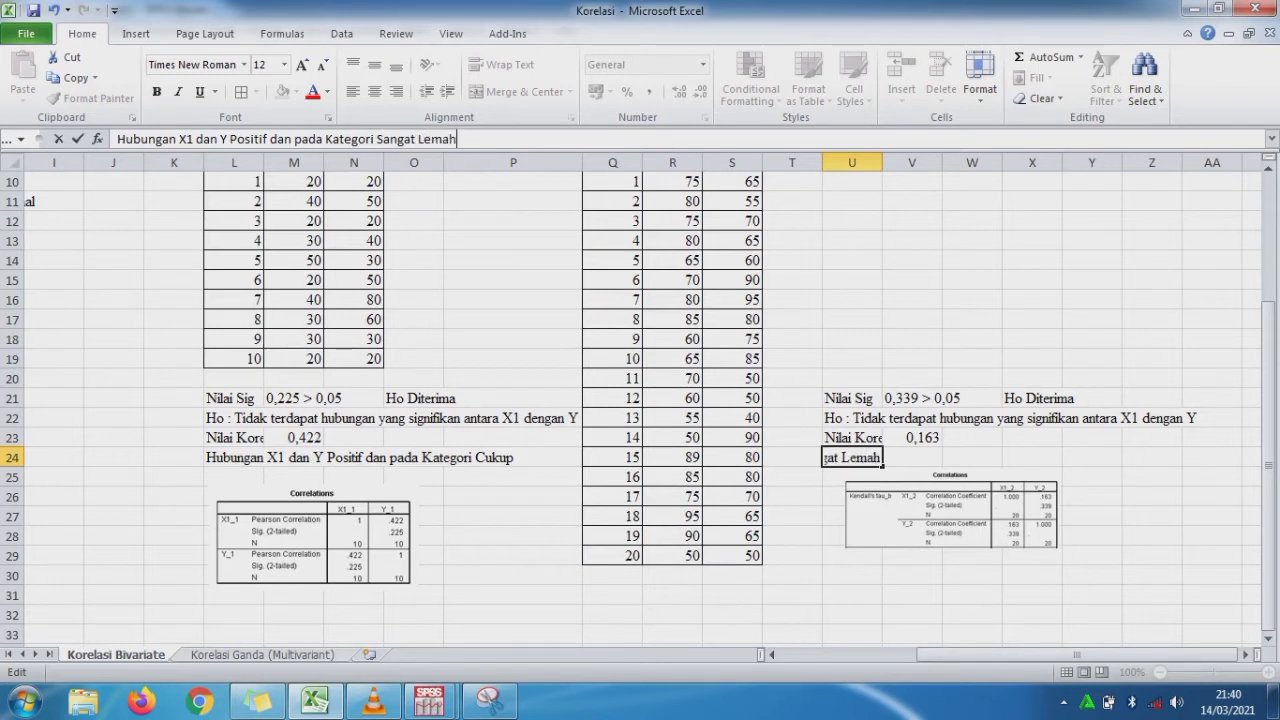
key(Return)
drag(950, 512, 933, 513)
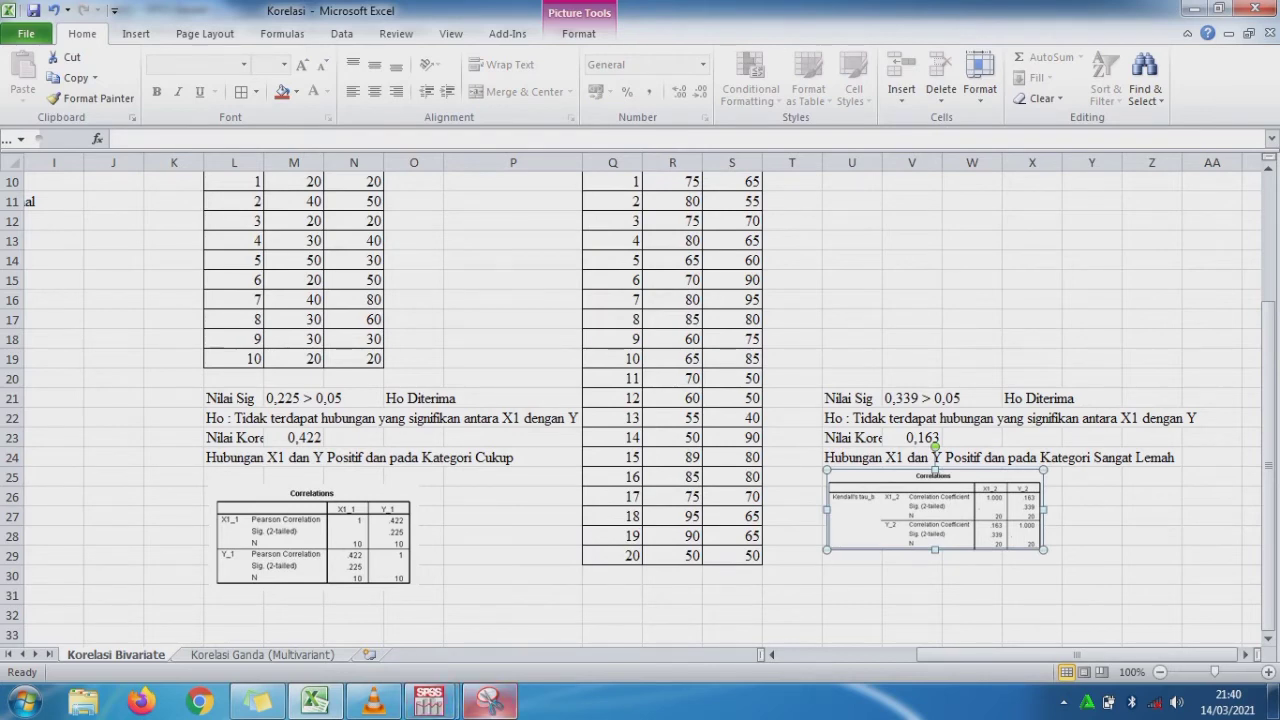
Switch to the SPSS output and capture the Spearman's rho part of the nonparametric Correlations table with the Snipping Tool.
click(430, 700)
click(533, 595)
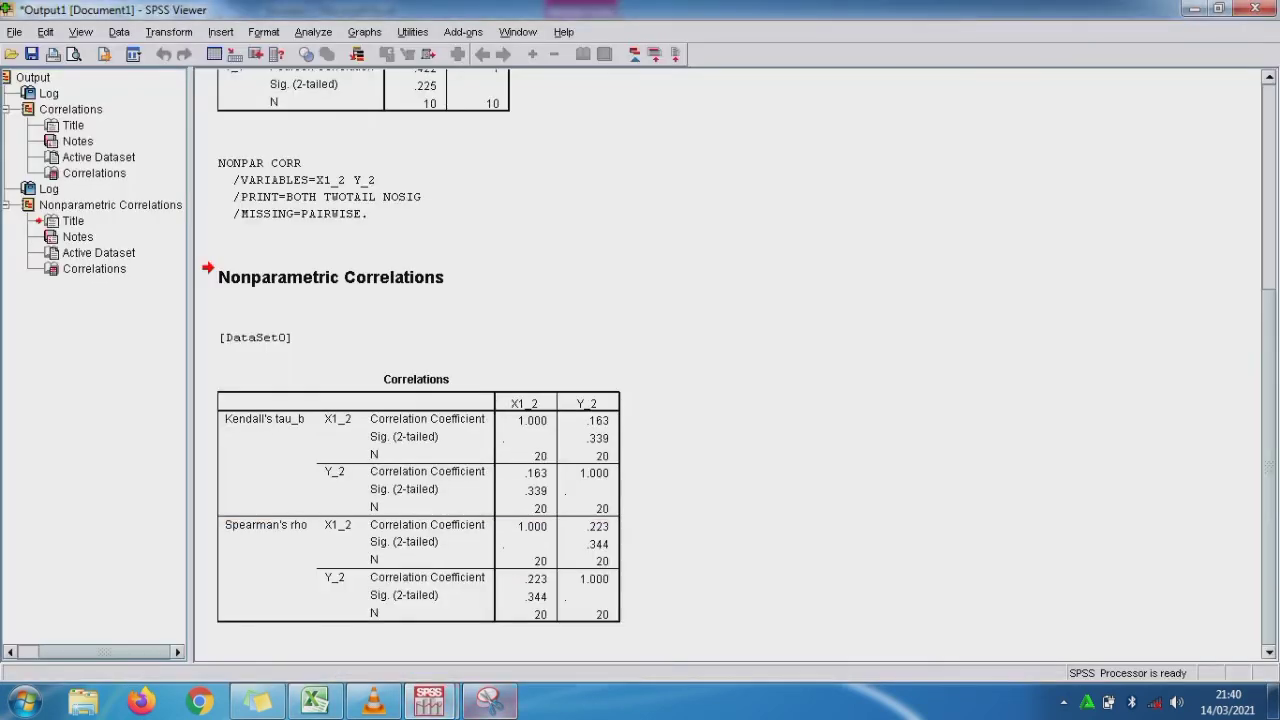
click(490, 700)
click(160, 258)
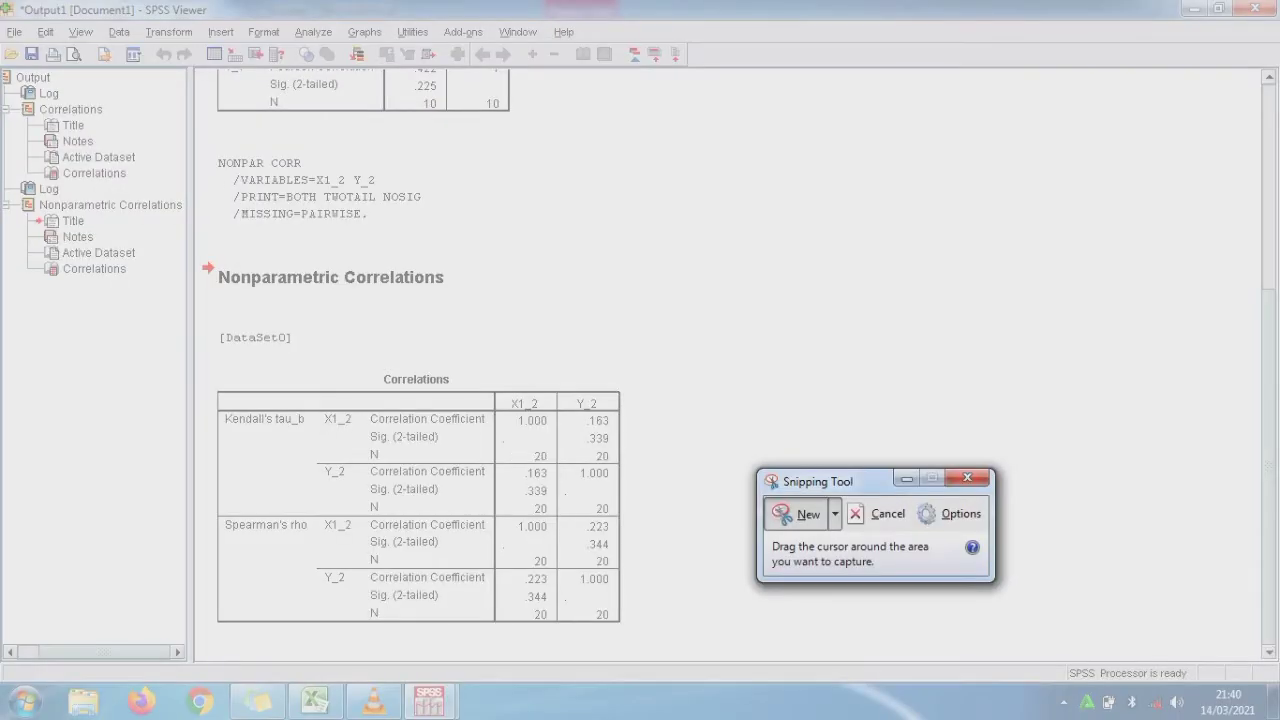
drag(213, 512, 637, 634)
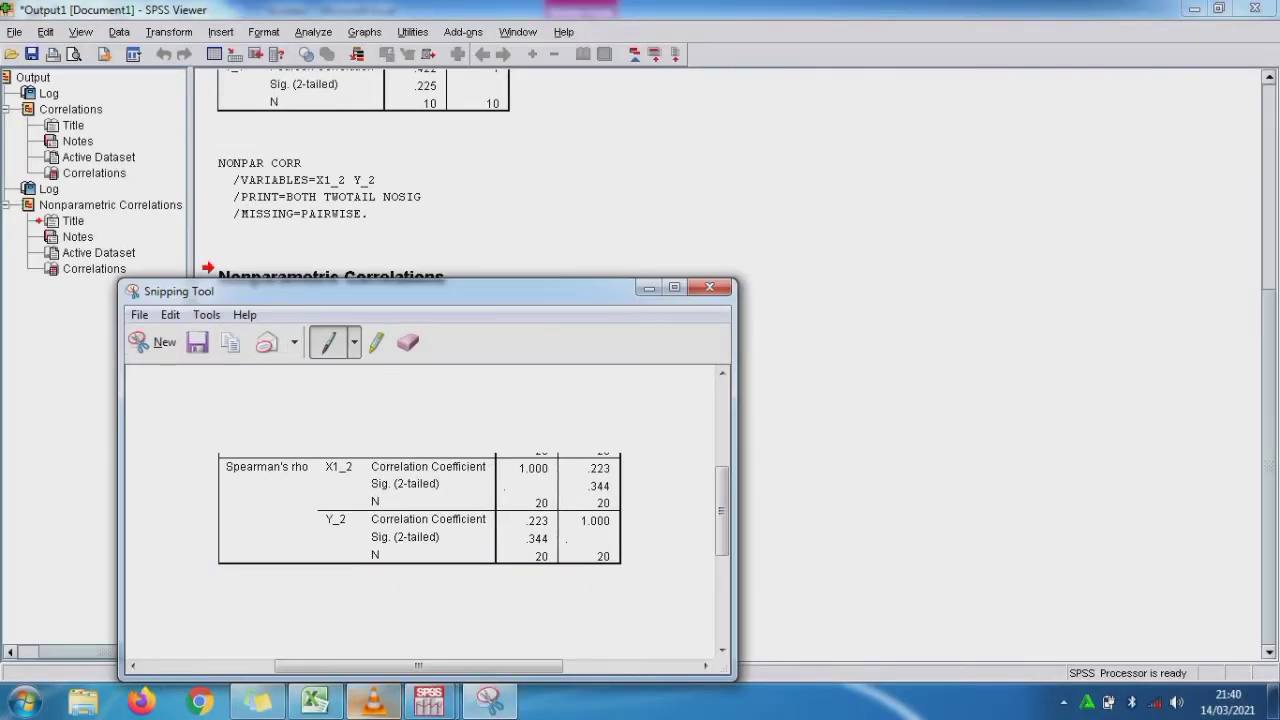
Paste the Spearman's rho snip into the Korelasi workbook, shrink it, and place it around AA25:AD29 beside the Kendall's tau_b picture.
click(315, 702)
click(852, 596)
key(ctrl+v)
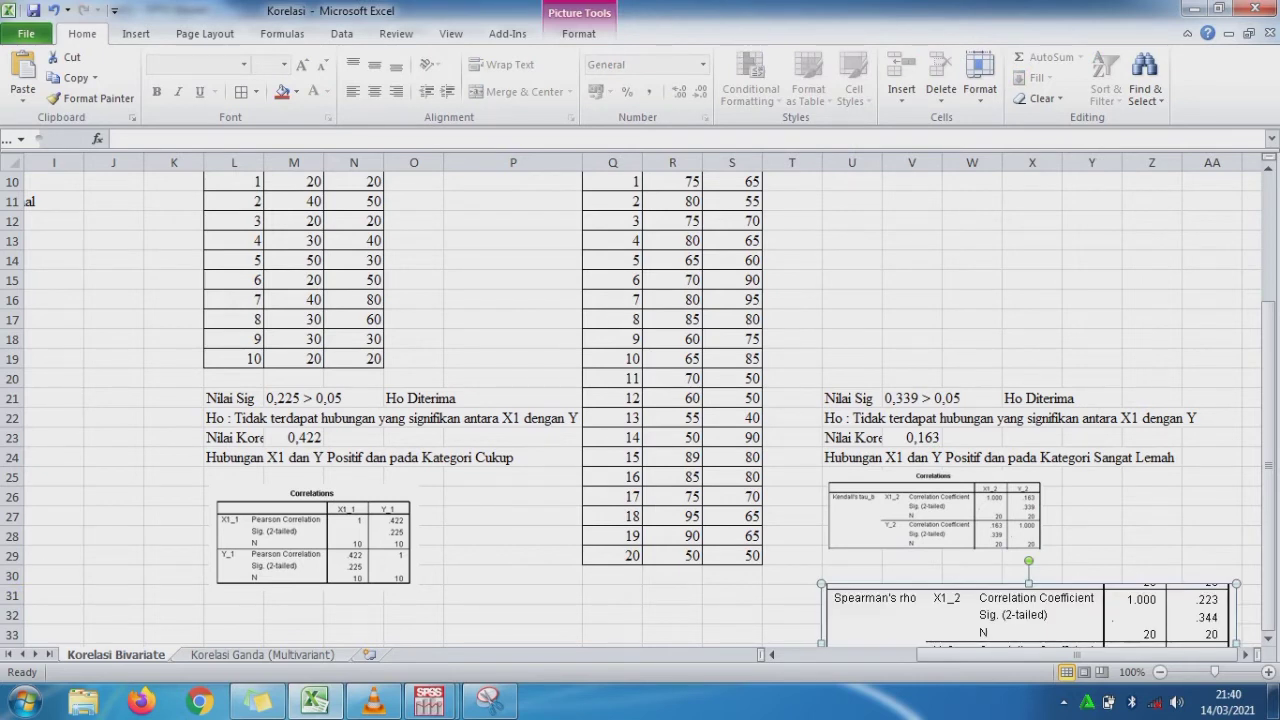
drag(821, 583, 930, 614)
drag(1080, 630, 950, 493)
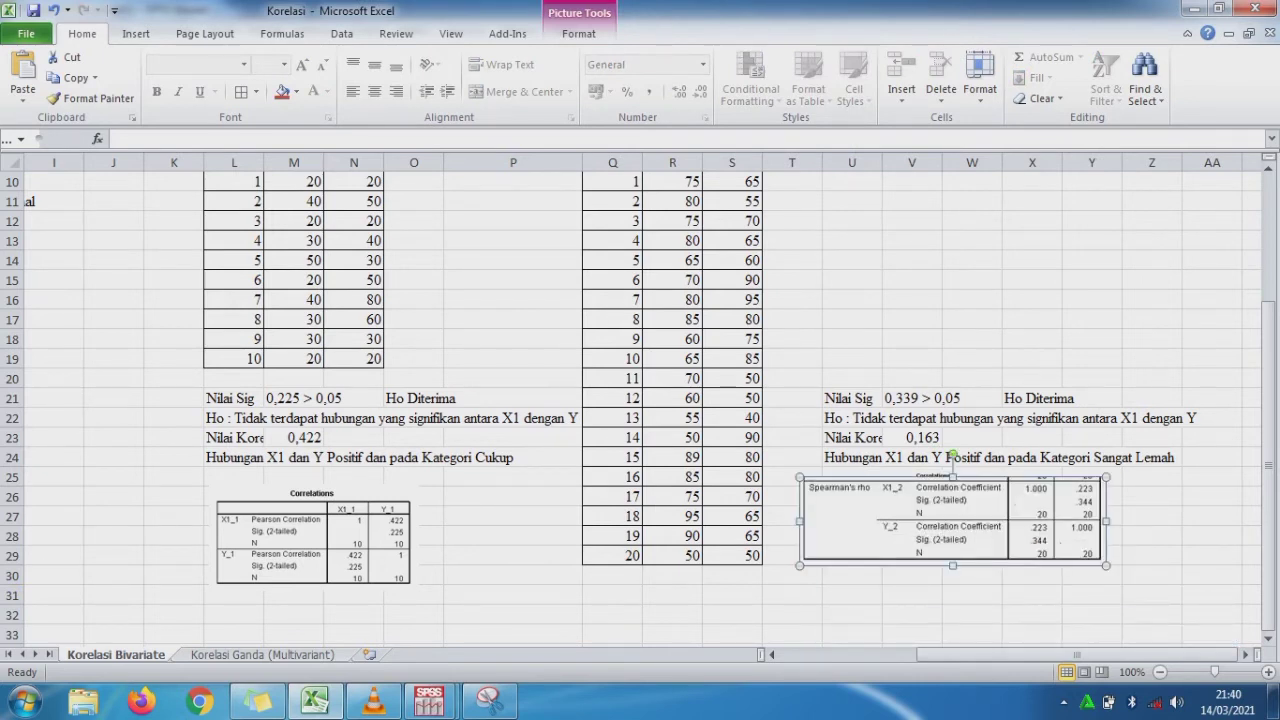
drag(800, 477, 899, 505)
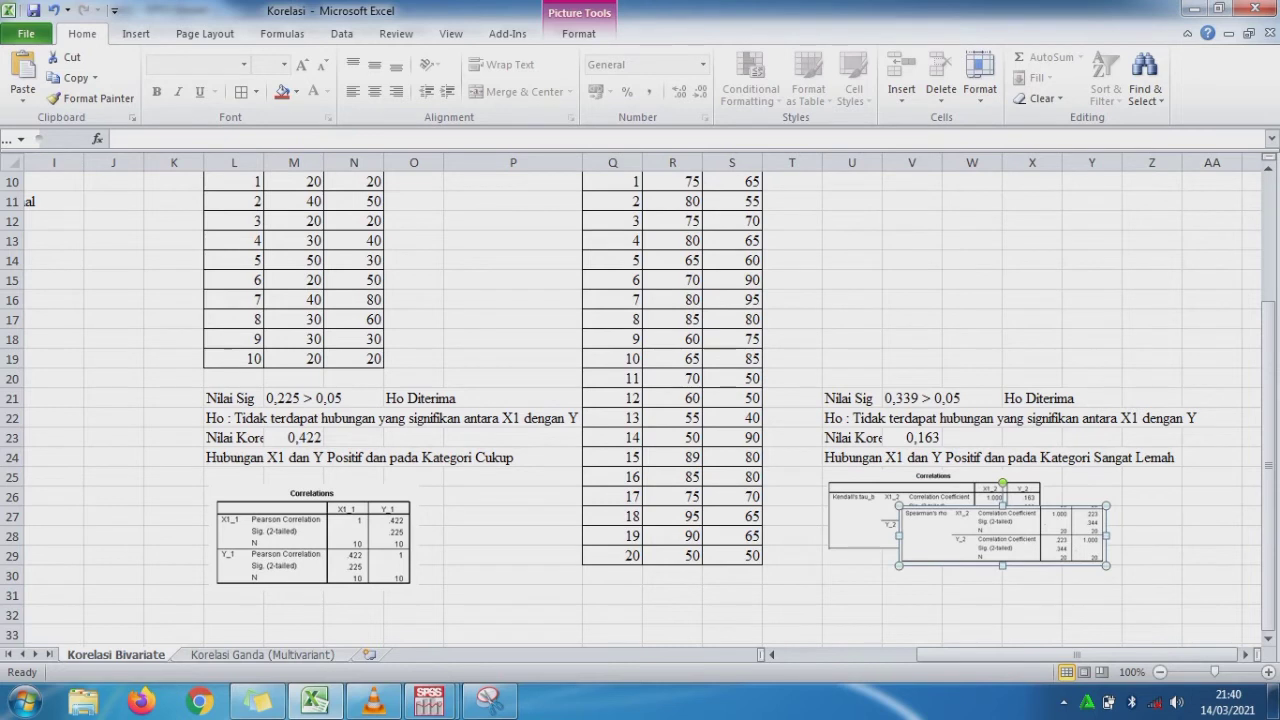
drag(1106, 566, 1118, 569)
drag(1030, 541, 1085, 521)
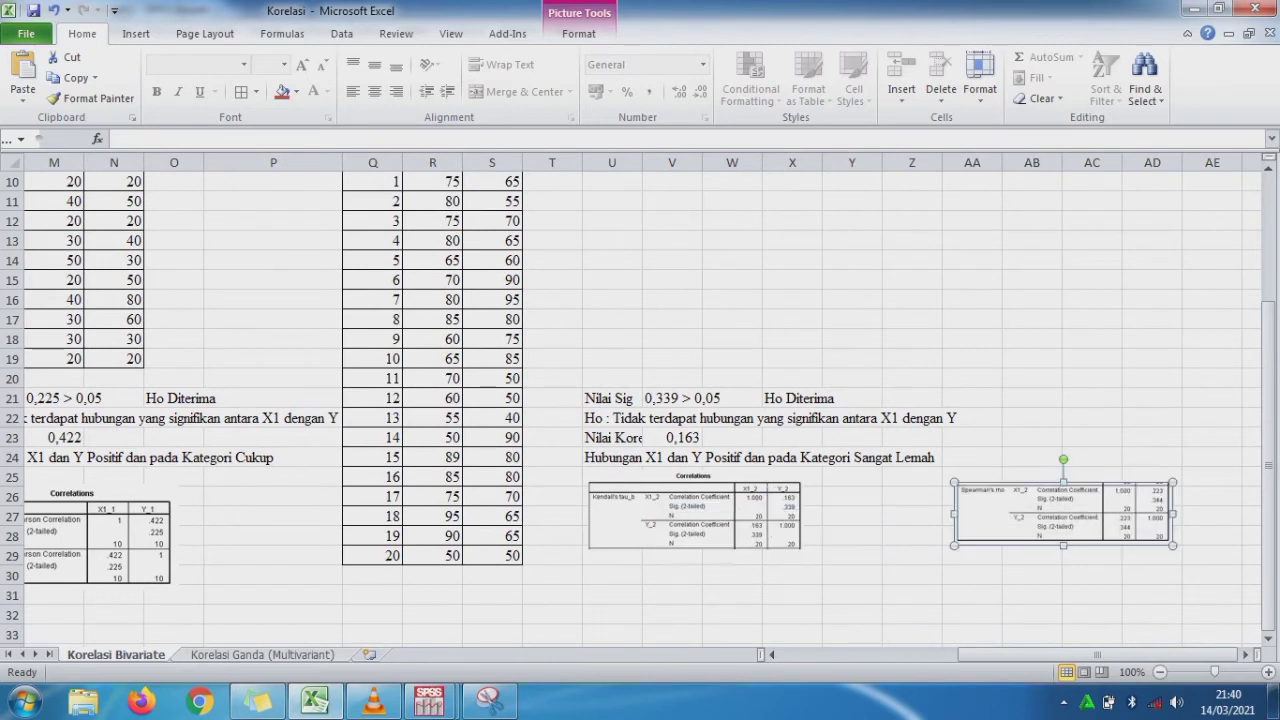
Copy the Kendall's tau_b interpretation block U21:Y24 to AA21, above the Spearman's rho picture.
drag(588, 398, 880, 463)
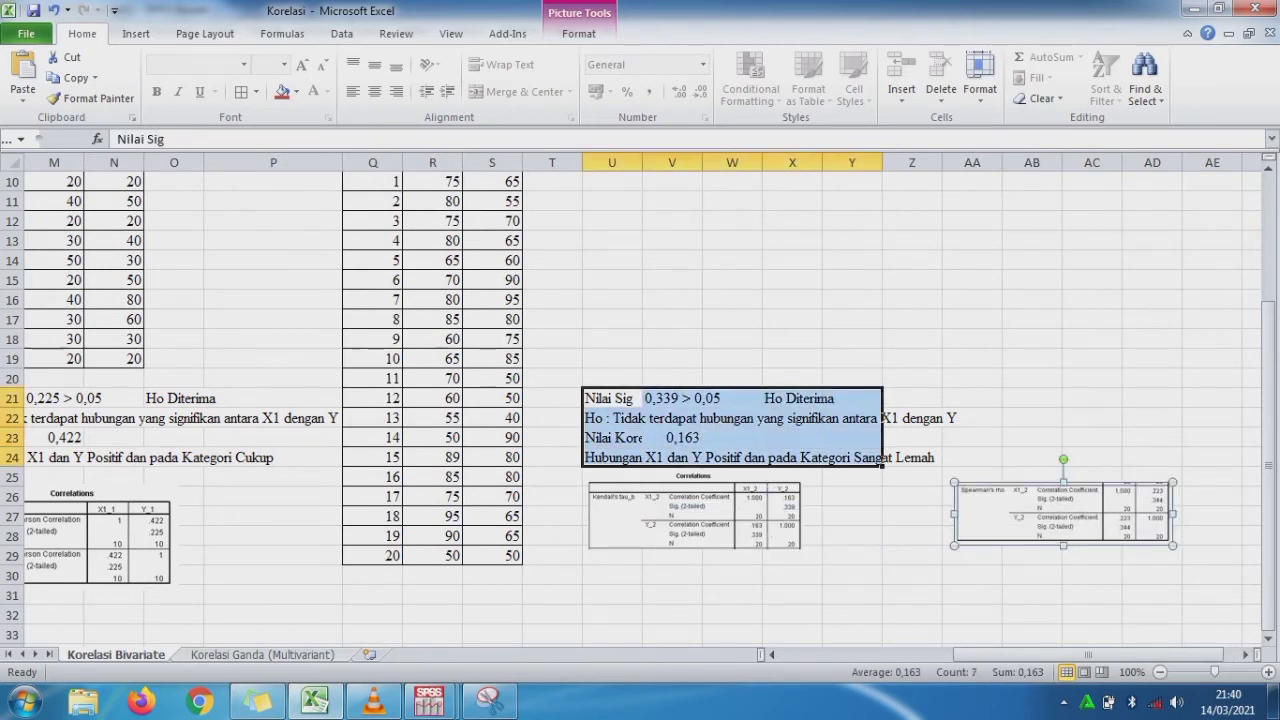
key(ctrl+c)
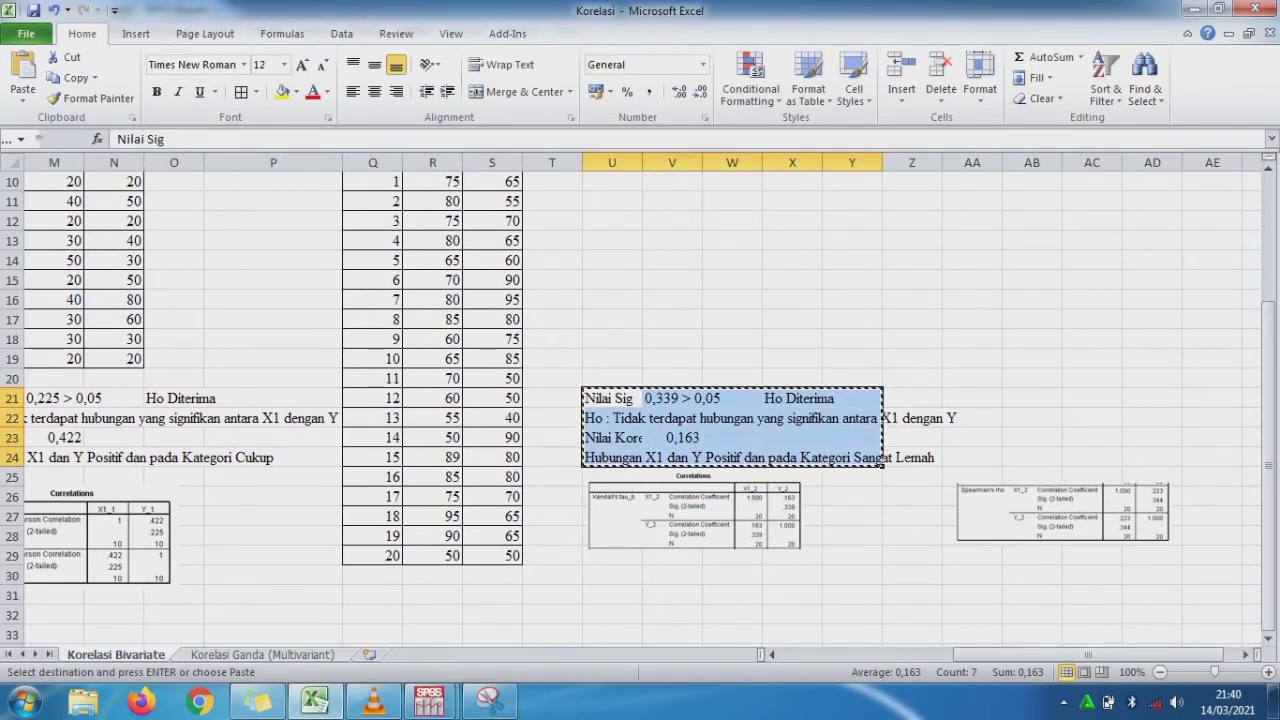
click(972, 398)
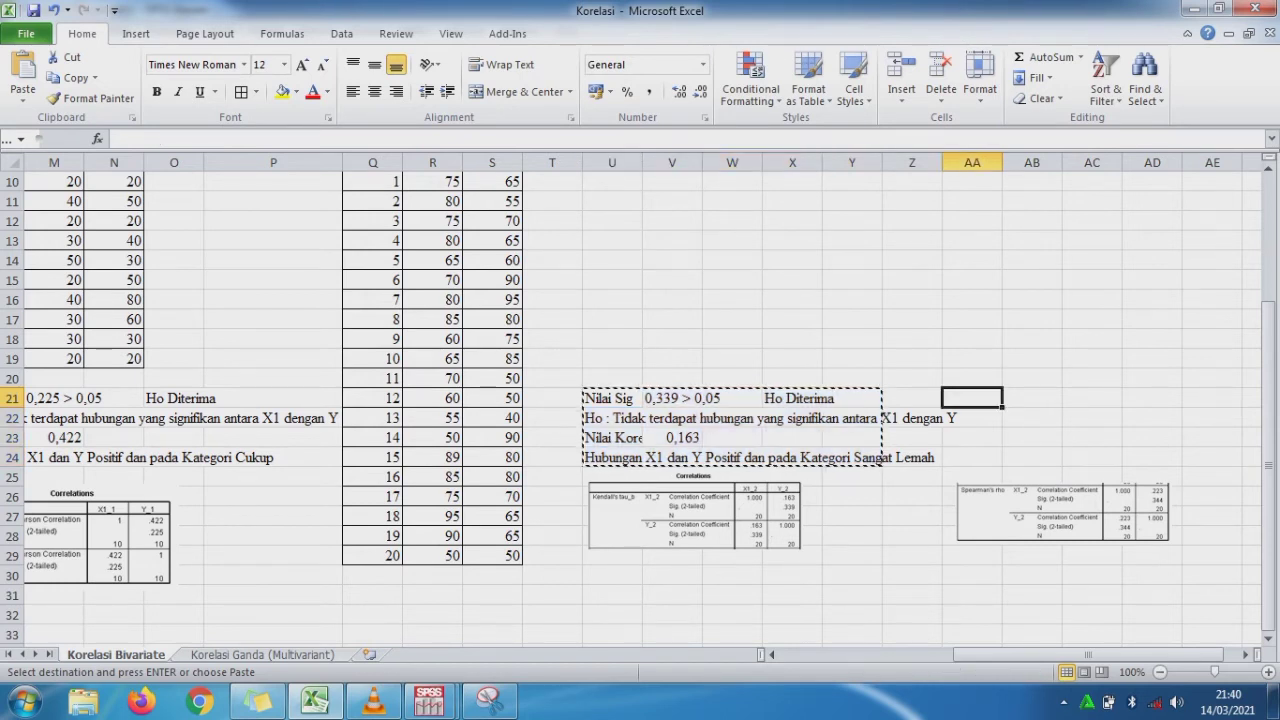
key(ctrl+v)
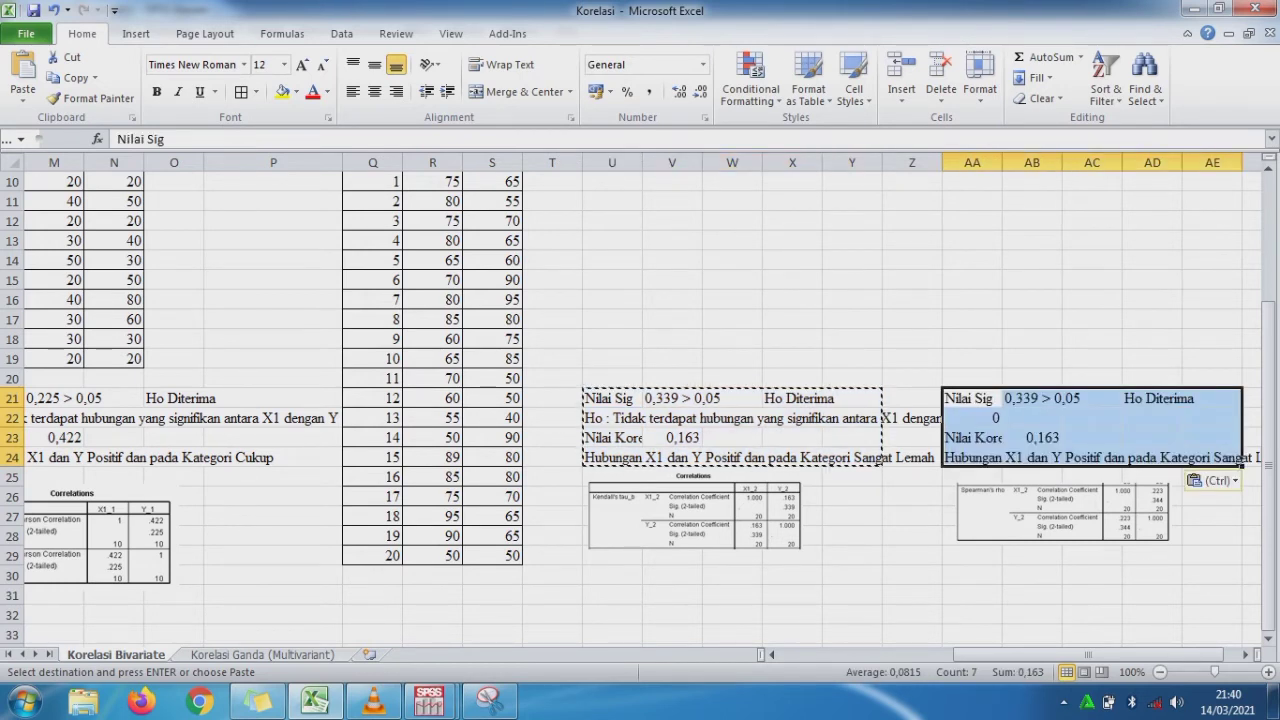
Change the significance comparison in AB21 to 0,344 > 0,05.
click(1032, 398)
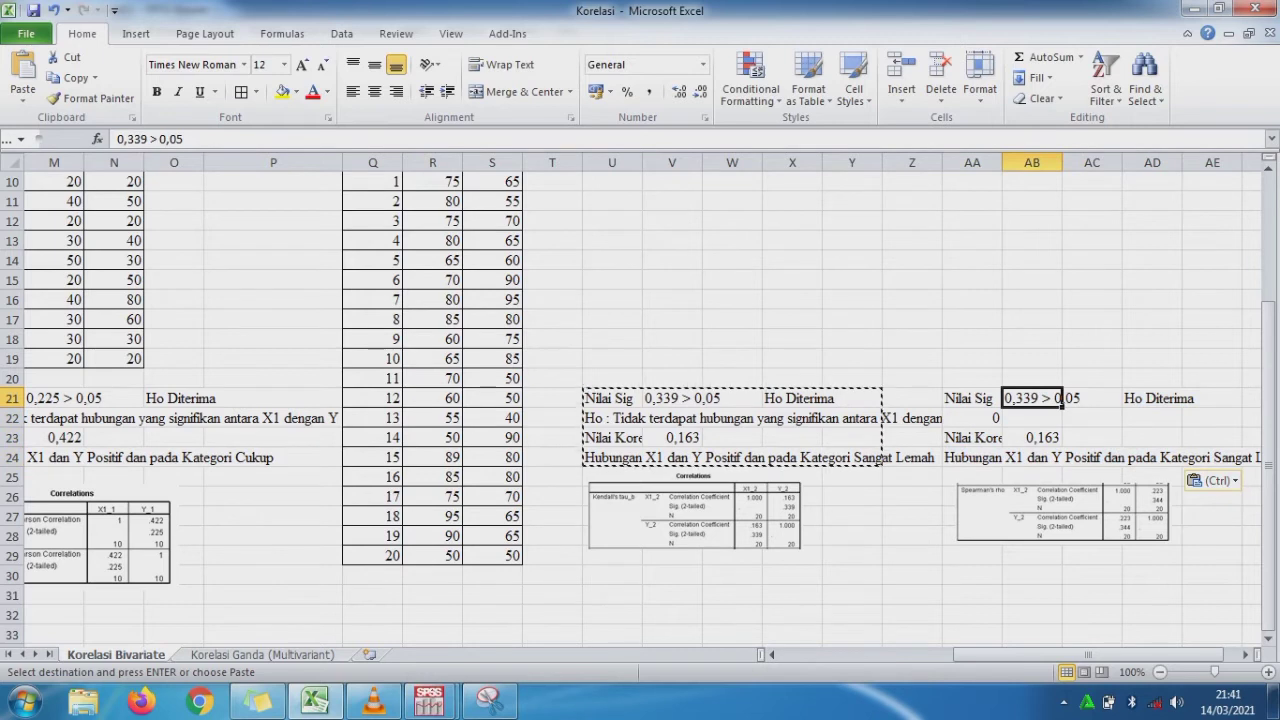
click(149, 139)
key(BackSpace)
key(BackSpace)
key(BackSpace)
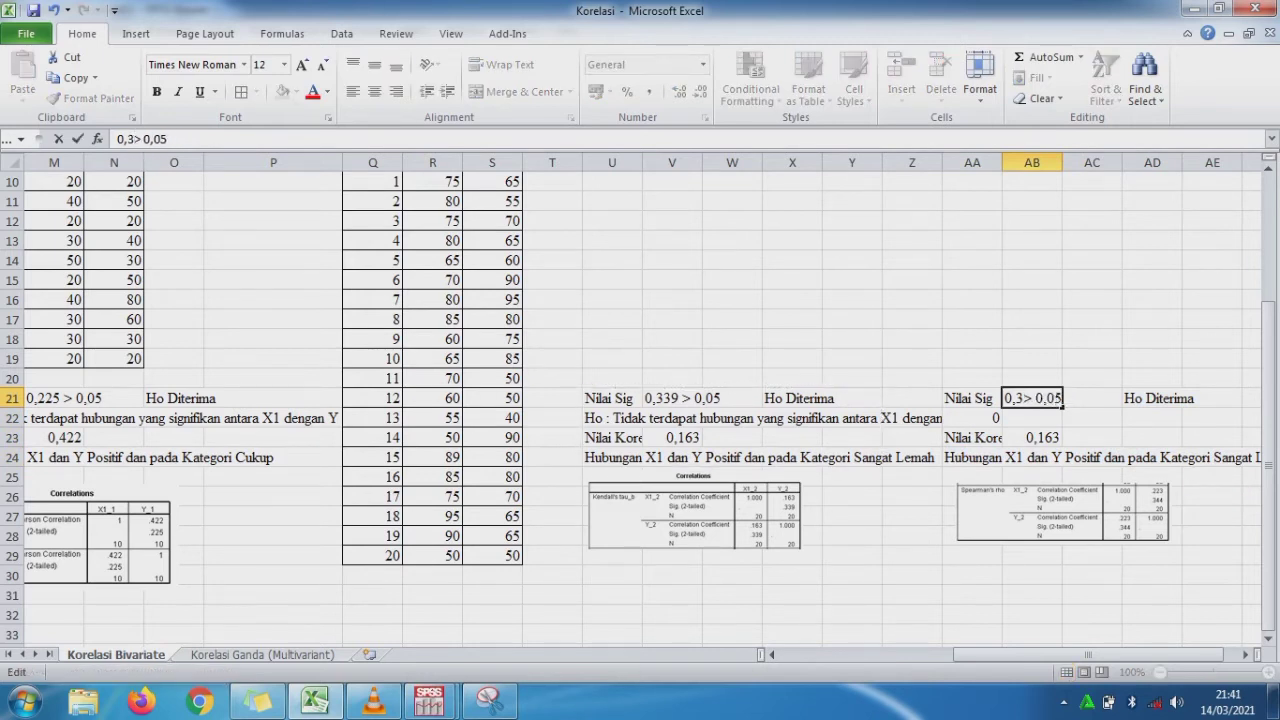
text(44)
key(Return)
Set AA22 to reference the Ho conclusion sentence in U22.
key(Left)
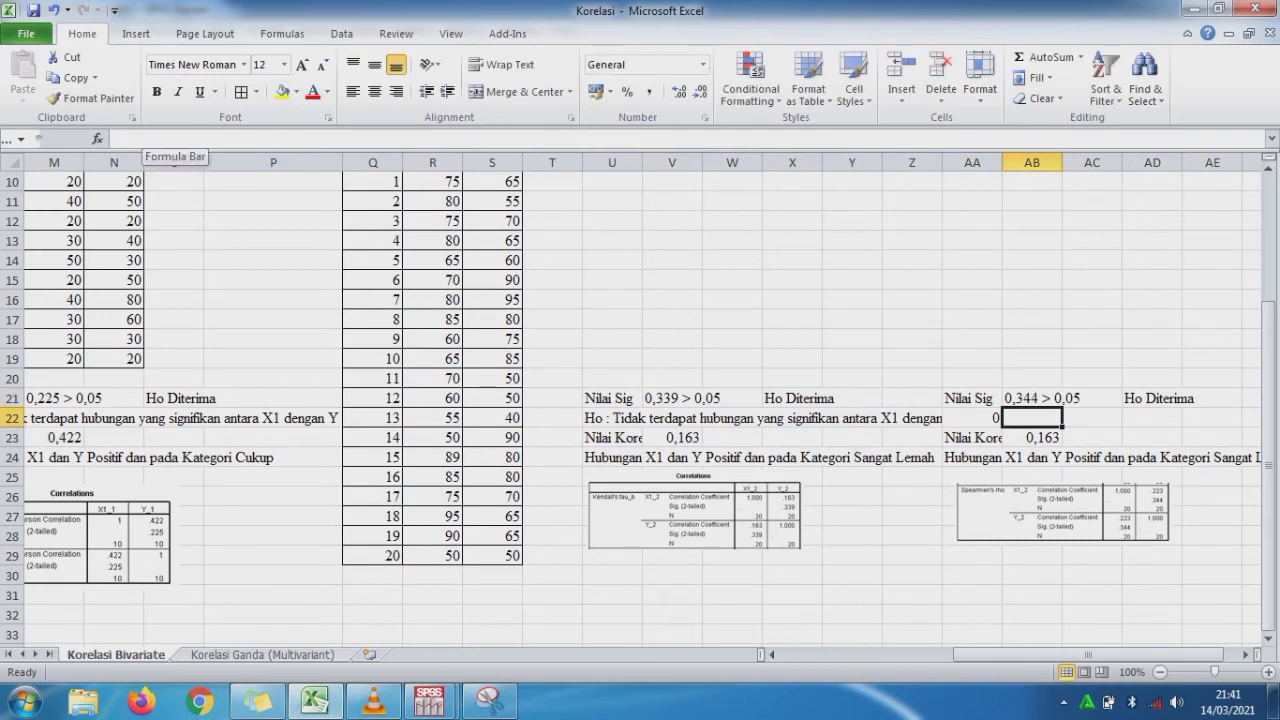
text(=)
key(Left)
key(Left)
key(Left)
key(Left)
key(Left)
key(Left)
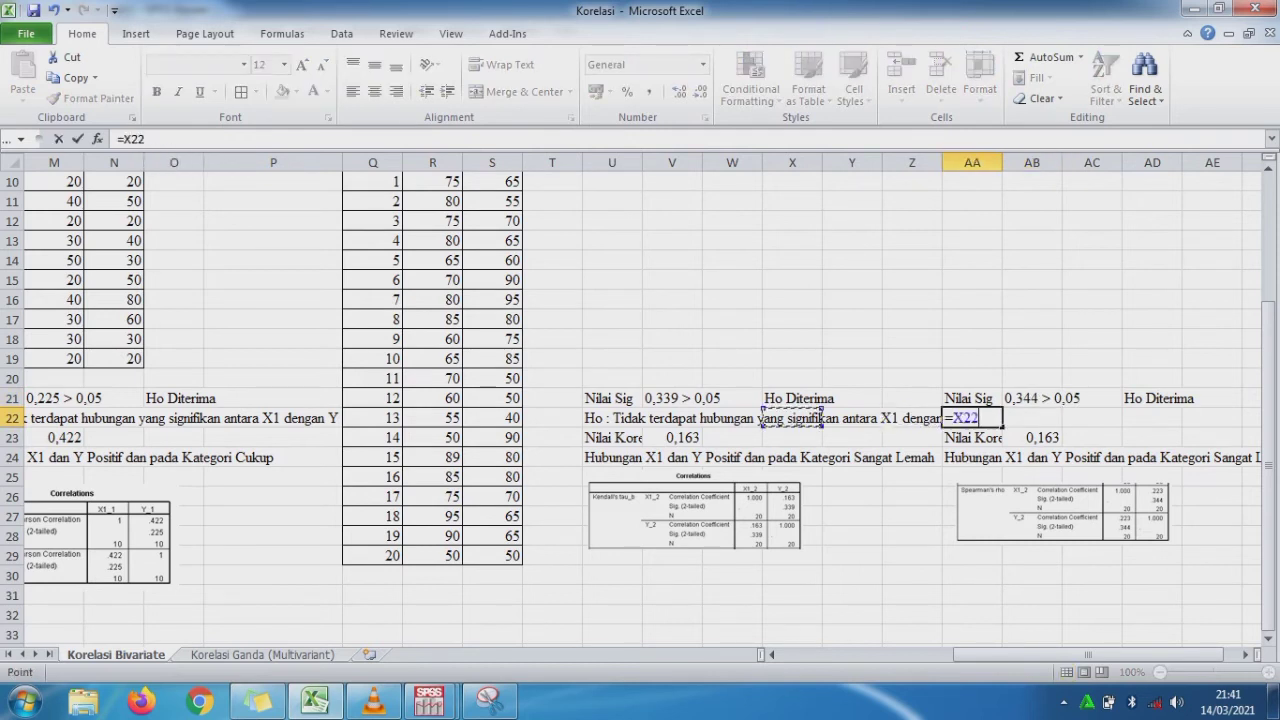
key(Return)
Set the Spearman correlation value in AB23 to 0,223.
key(Right)
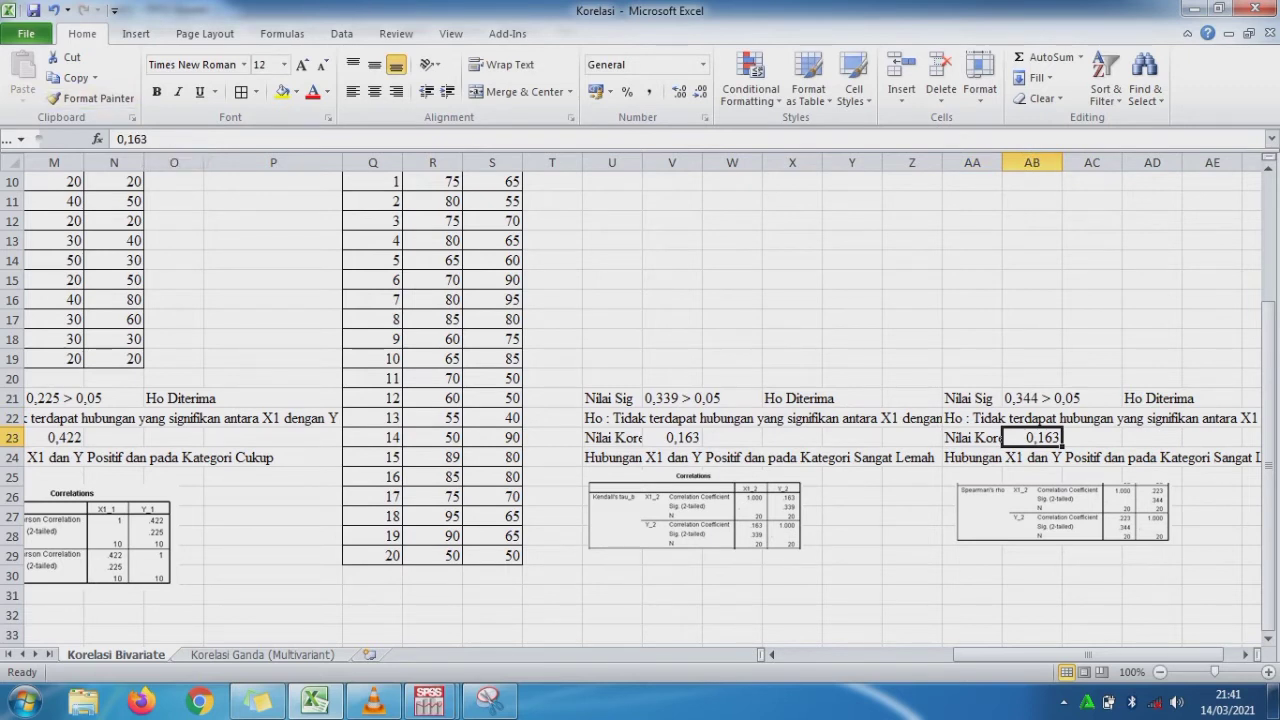
text(0,)
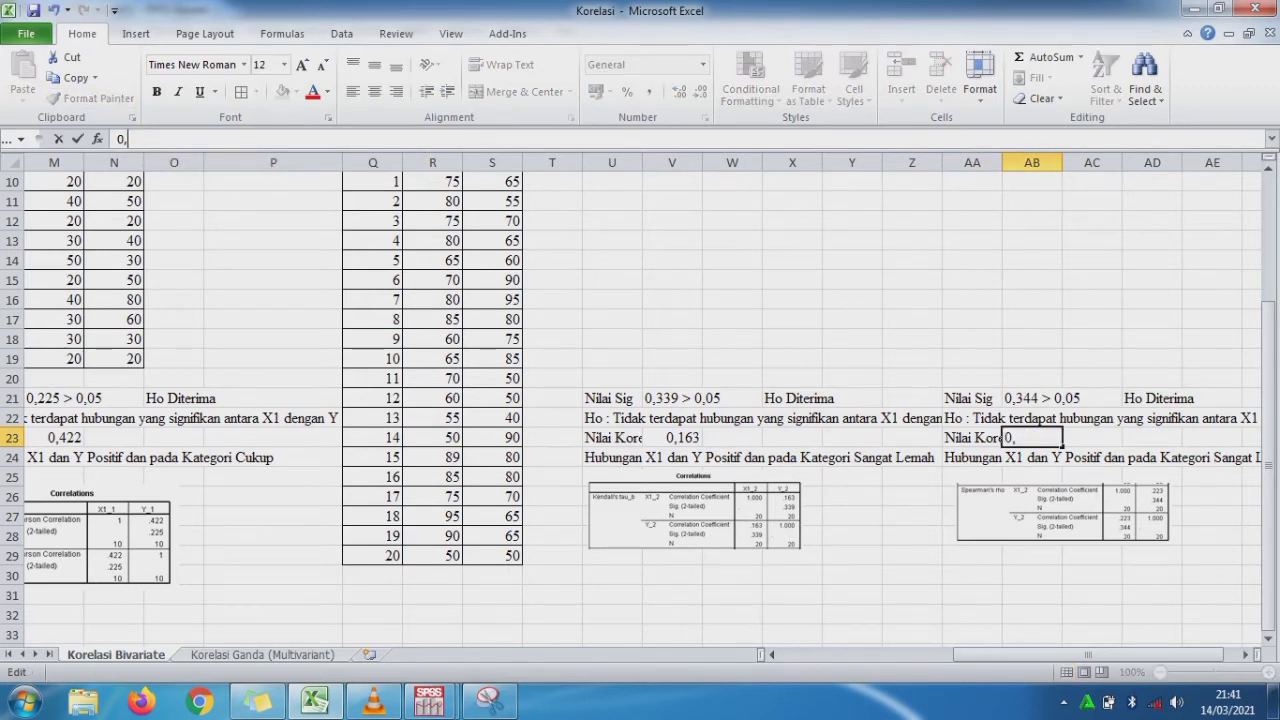
text(223)
key(Return)
Examine the Nilai Korelasi and Tingkat Hubungan table for the relationship category that applies to 0,223.
key(Left)
key(Left)
key(Left)
key(Left)
key(Left)
key(Left)
key(Left)
key(Left)
key(Left)
key(Left)
key(Left)
key(Left)
key(Left)
key(Left)
key(Left)
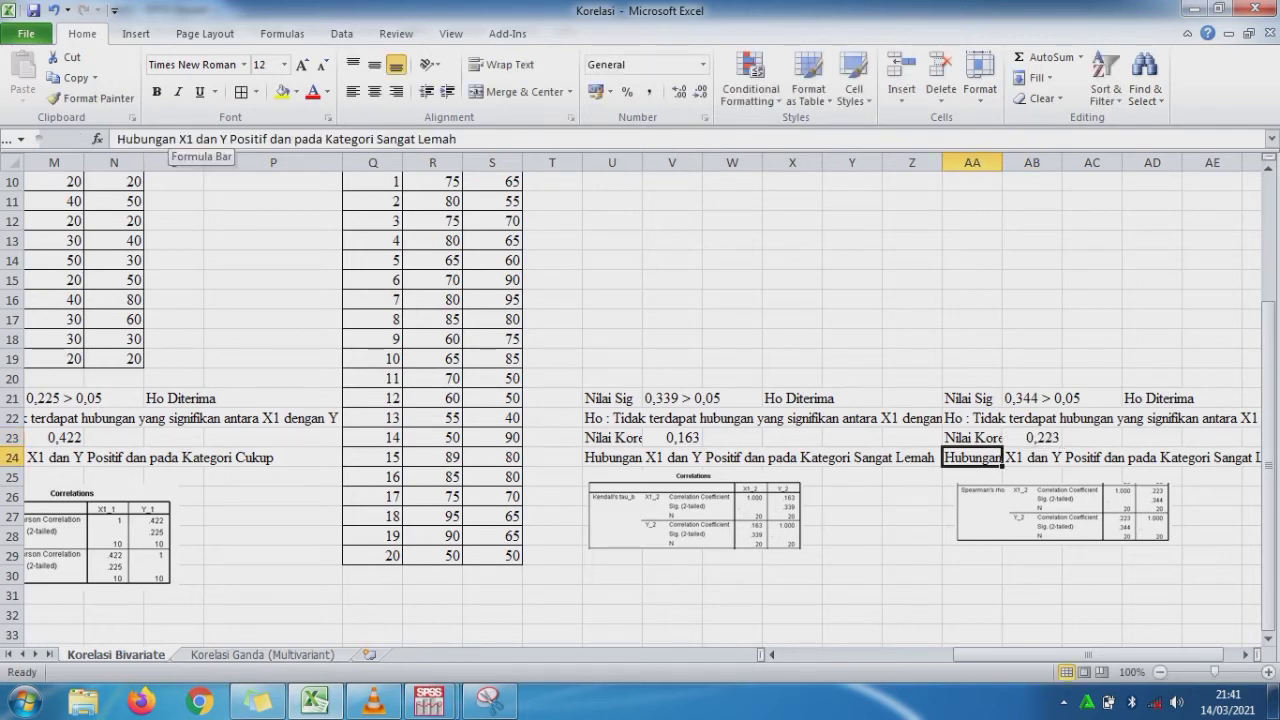
key(Left)
key(Left)
key(Left)
key(Left)
key(Left)
key(Left)
key(Left)
key(Left)
key(Left)
key(Left)
key(Left)
key(Left)
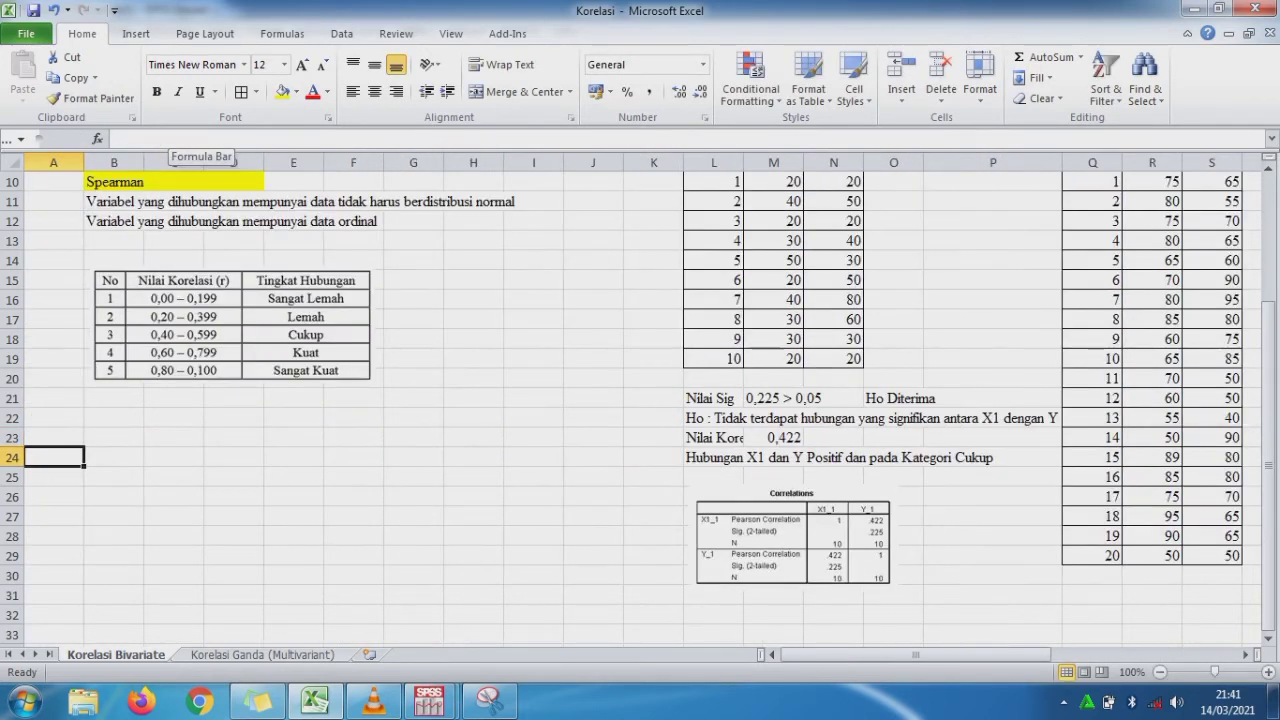
key(Right)
key(Right)
key(Right)
key(Right)
key(Right)
key(Right)
key(Right)
key(Right)
key(Right)
key(Right)
key(Right)
key(Right)
key(Right)
key(Right)
key(Right)
key(Right)
key(Right)
key(Right)
key(Right)
key(Right)
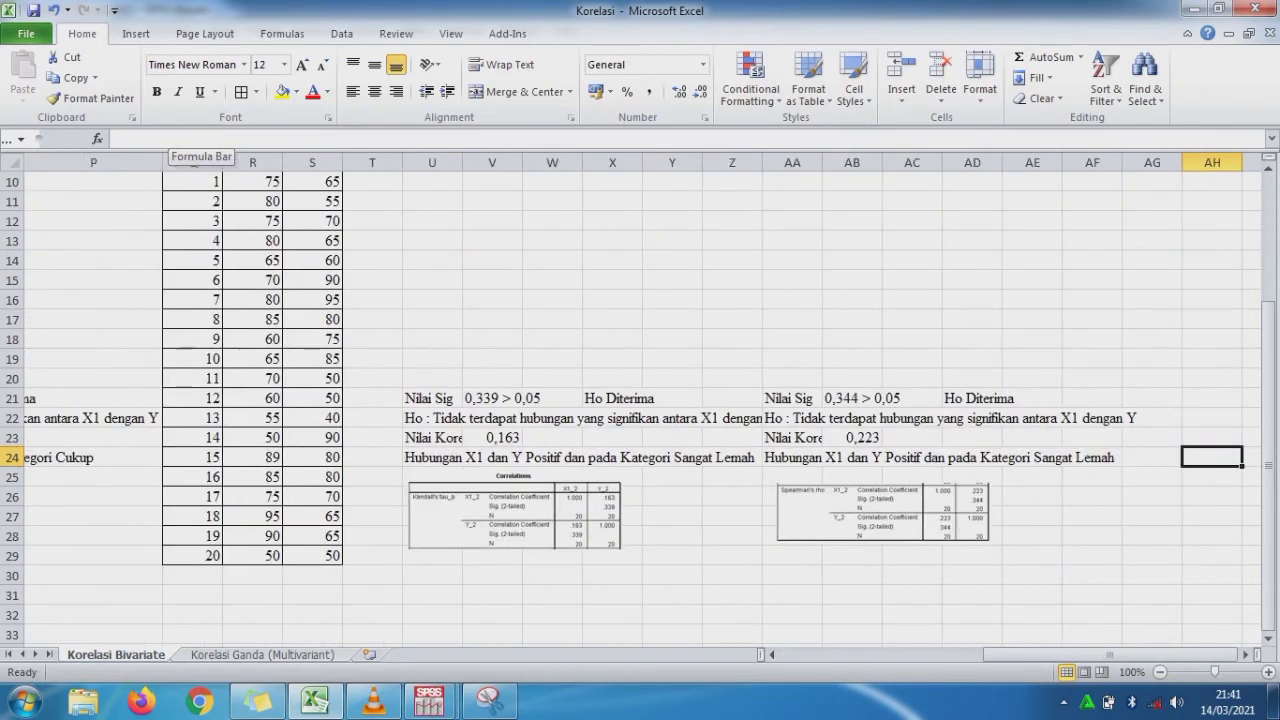
Change the category in AA24's conclusion to Lemah by removing the word Sangat.
key(Left)
key(Left)
key(Left)
key(Left)
key(Left)
key(Left)
key(Left)
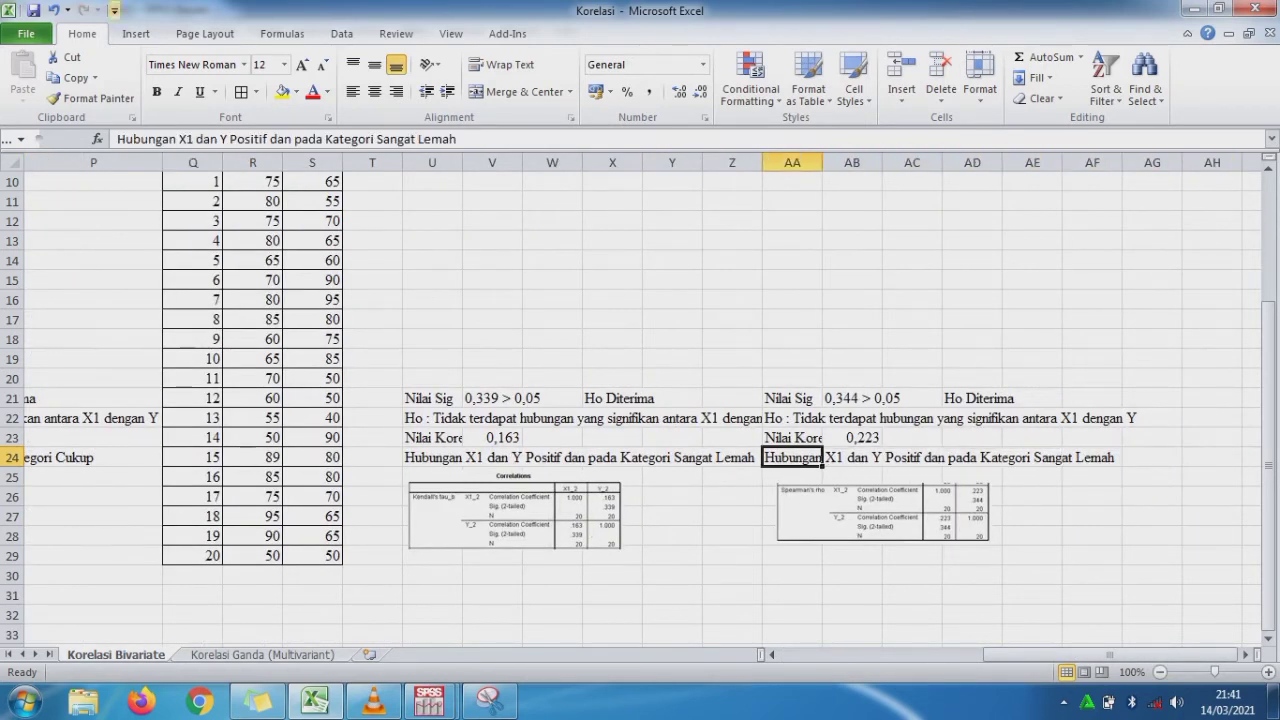
key(F2)
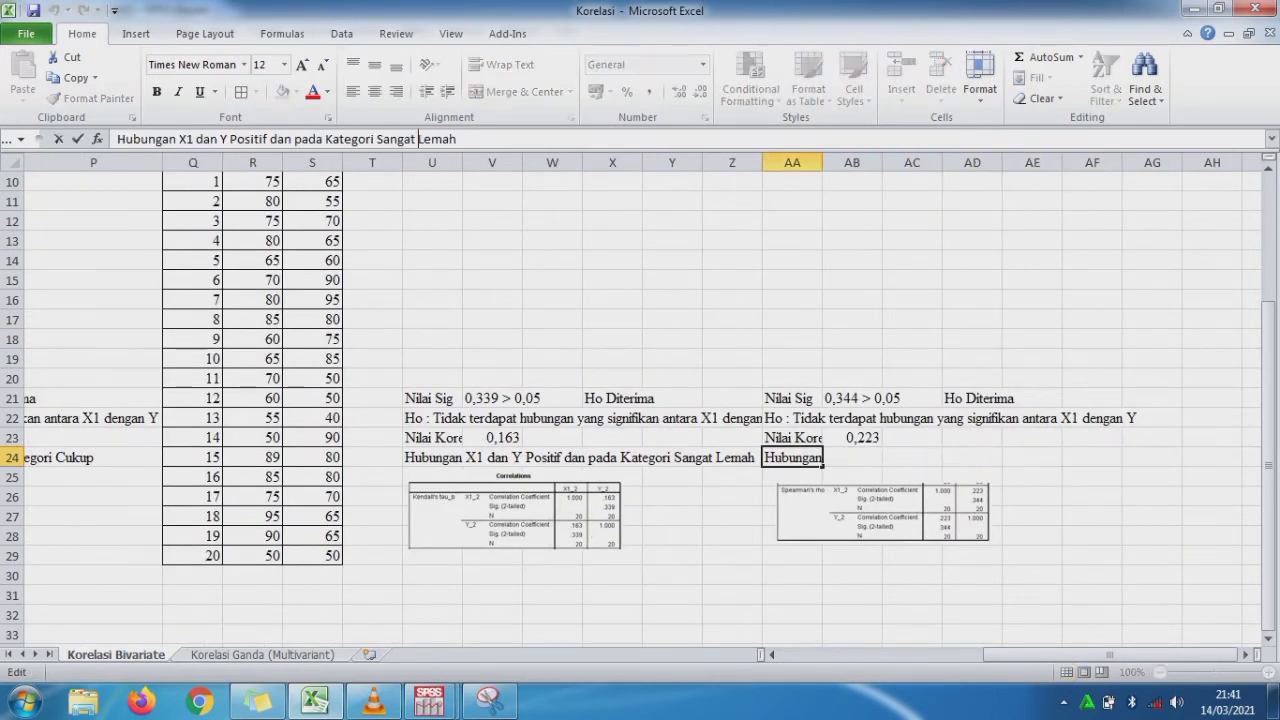
key(Left)
key(Left)
key(Left)
key(Left)
key(Left)
key(BackSpace)
key(BackSpace)
key(BackSpace)
key(BackSpace)
key(BackSpace)
key(BackSpace)
key(BackSpace)
key(Return)
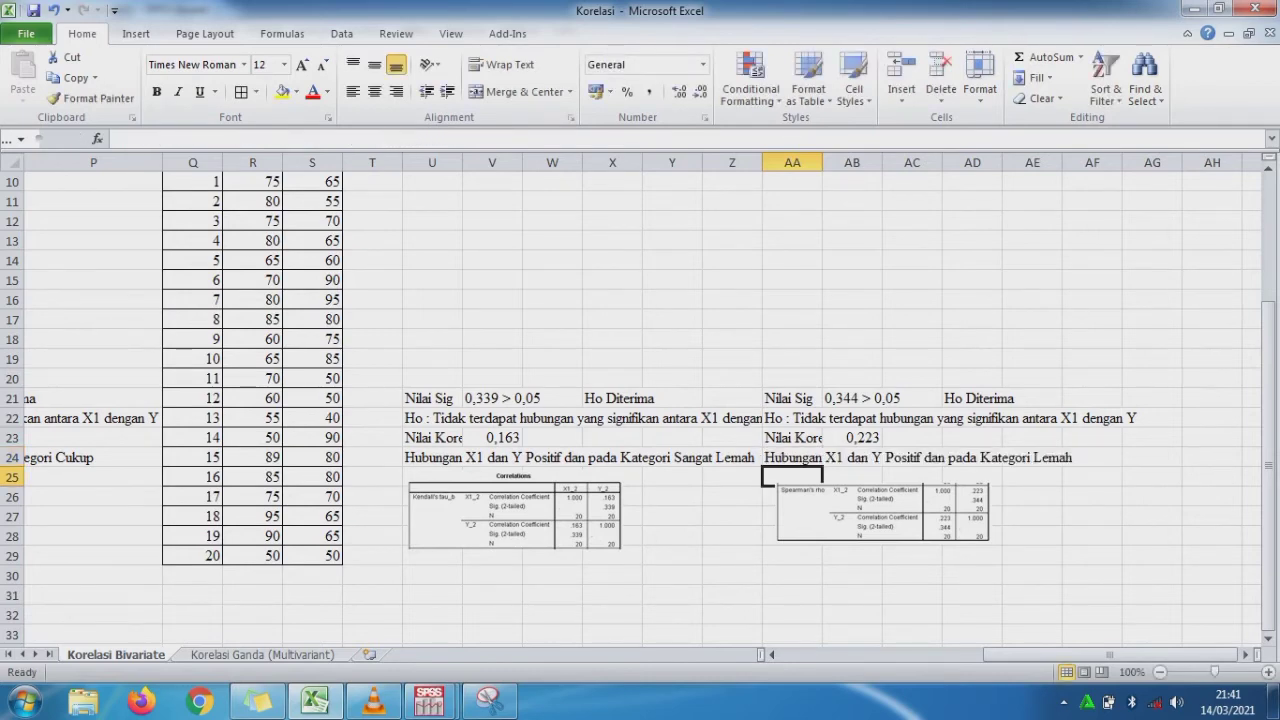
Review the Korelasi Bivariate sheet's theory notes, relationship-level table, hypotheses and Pearson section.
key(Left)
key(Left)
key(Left)
key(Left)
key(Left)
key(Left)
key(Left)
key(Left)
key(Left)
key(Left)
key(Left)
key(Left)
key(Left)
key(Left)
key(Left)
key(Left)
key(Left)
key(Left)
key(Left)
key(Left)
key(Left)
key(Left)
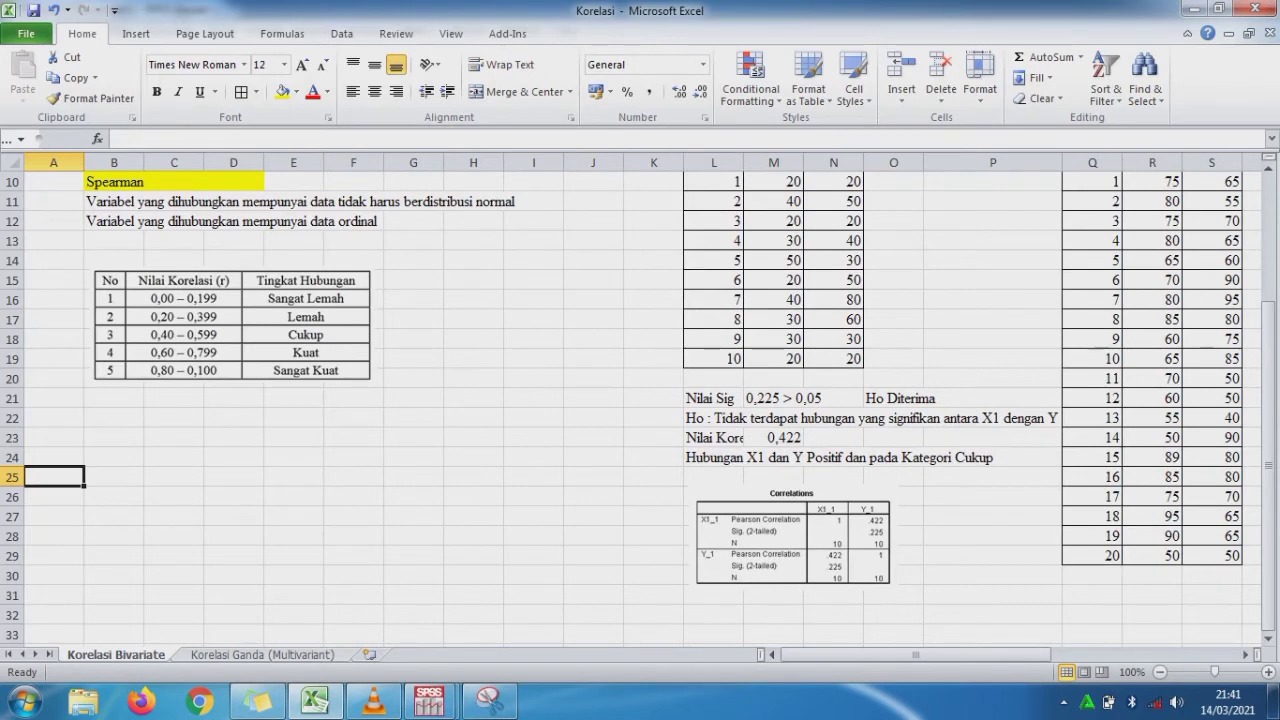
scroll(640, 400, up, 3)
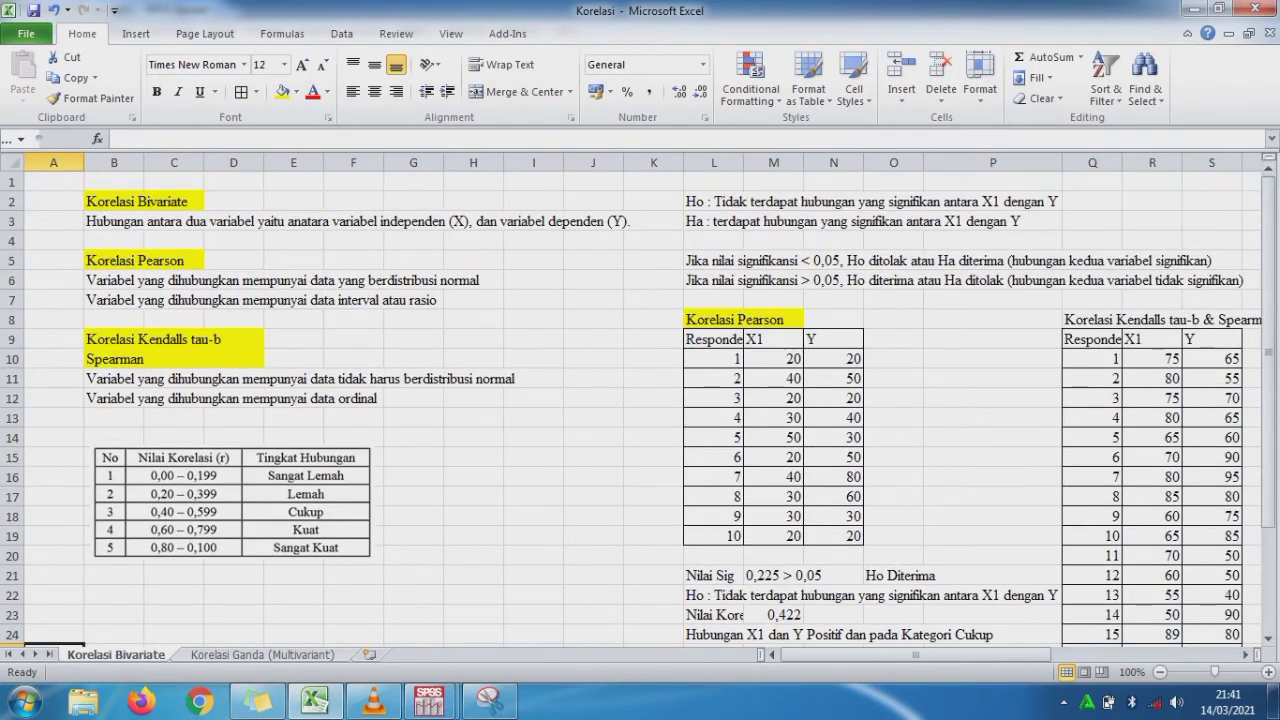
Copy B12:E31 from the Korelasi Ganda (Multivariant) sheet into the SPSS Data Editor from row 1, leaving one empty column after Y_2.
key(ctrl+Page_Down)
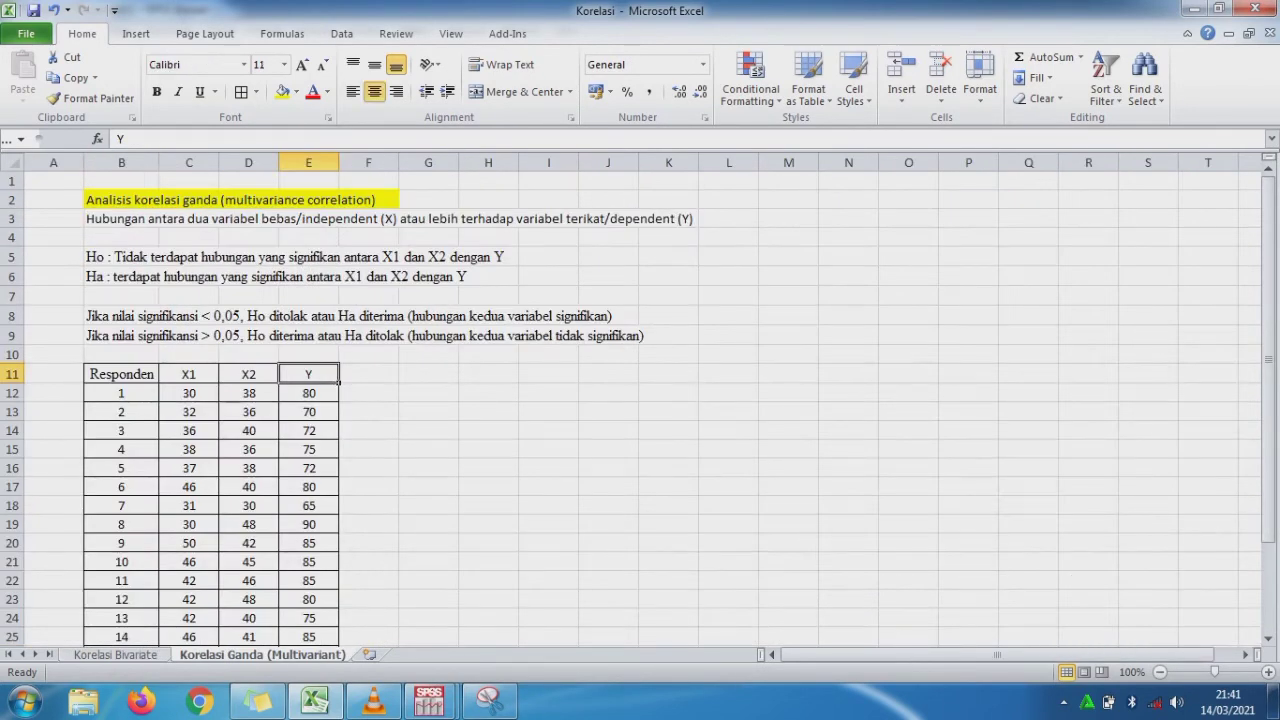
drag(121, 393, 309, 635)
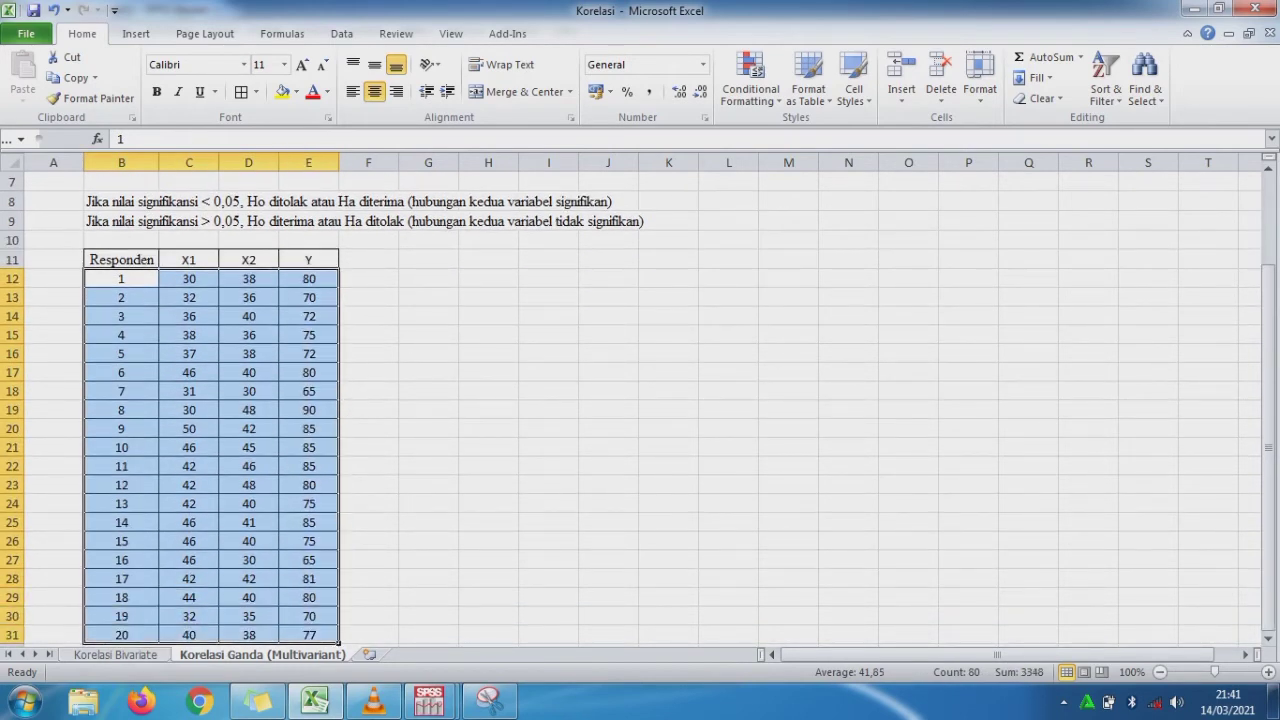
key(ctrl+c)
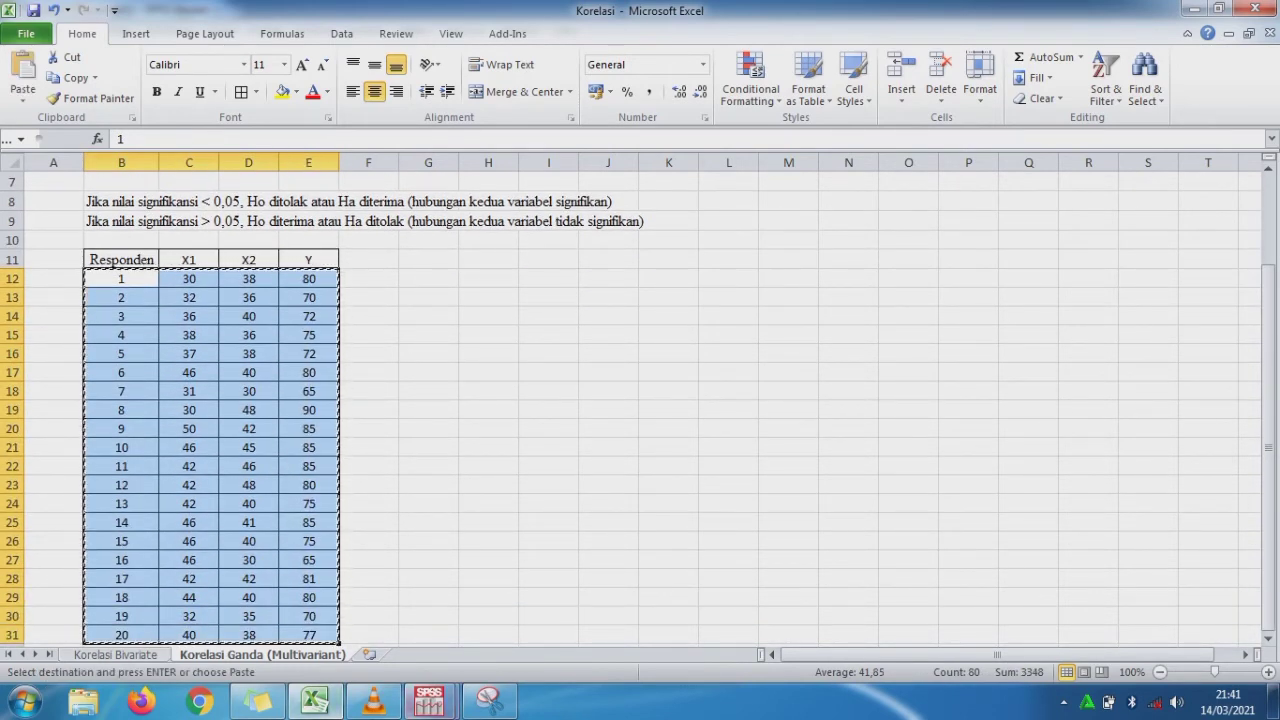
click(430, 700)
click(330, 605)
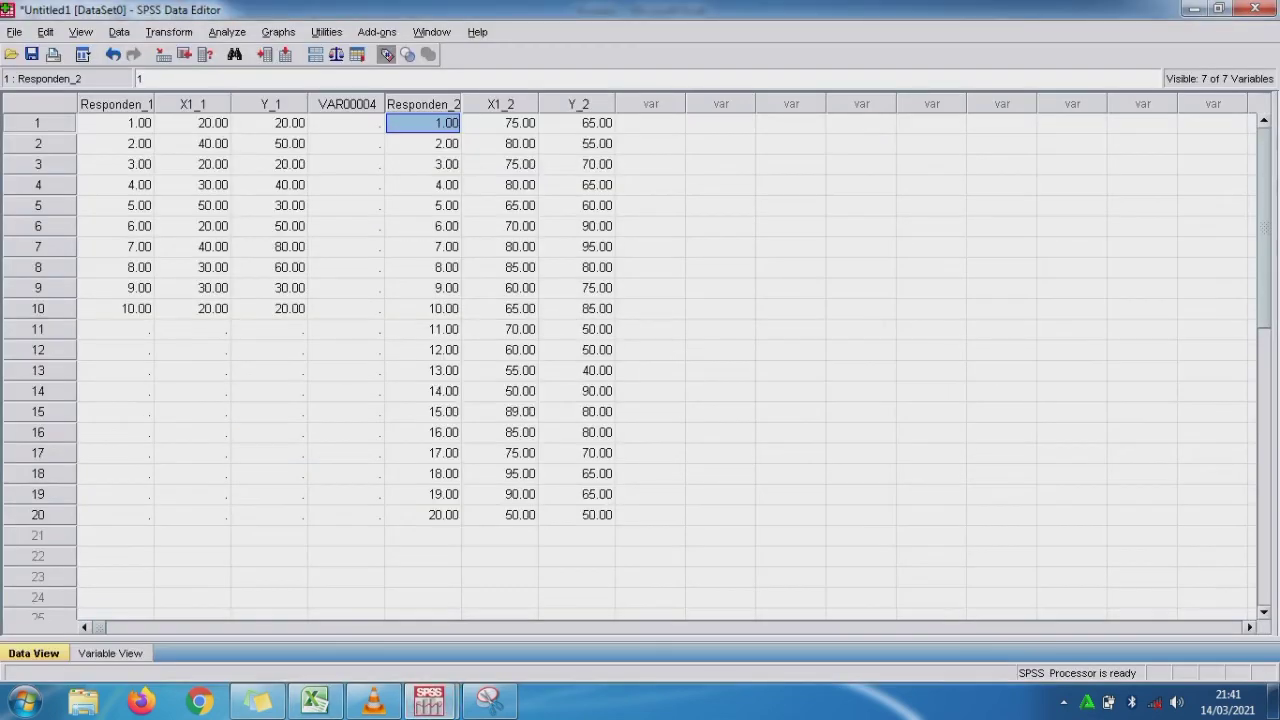
click(720, 123)
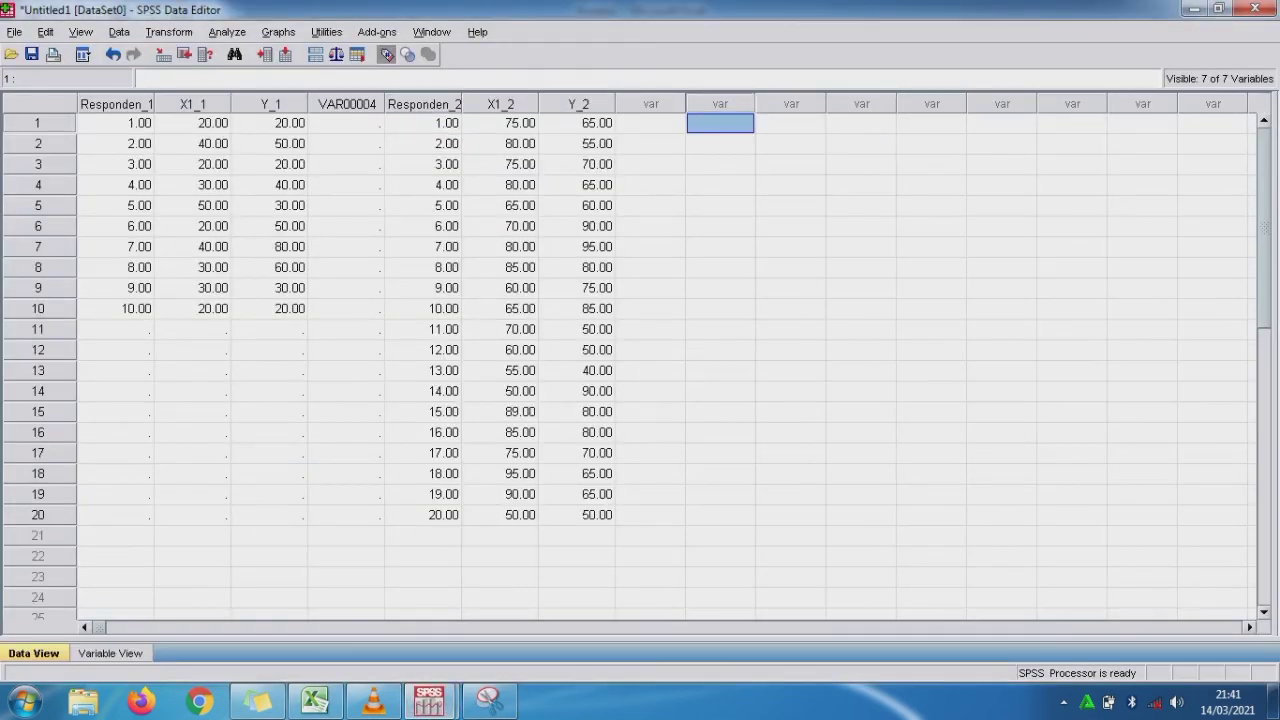
key(ctrl+v)
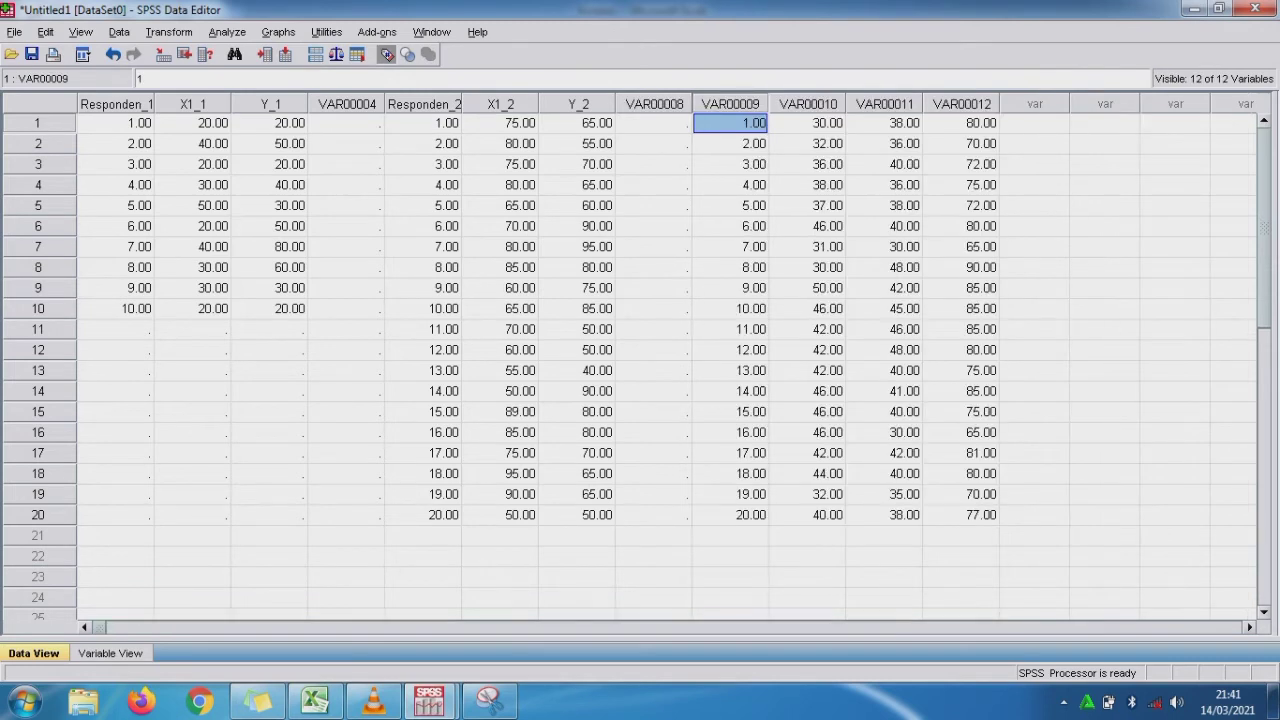
Rename variable VAR00009 as Responden_3.
click(111, 653)
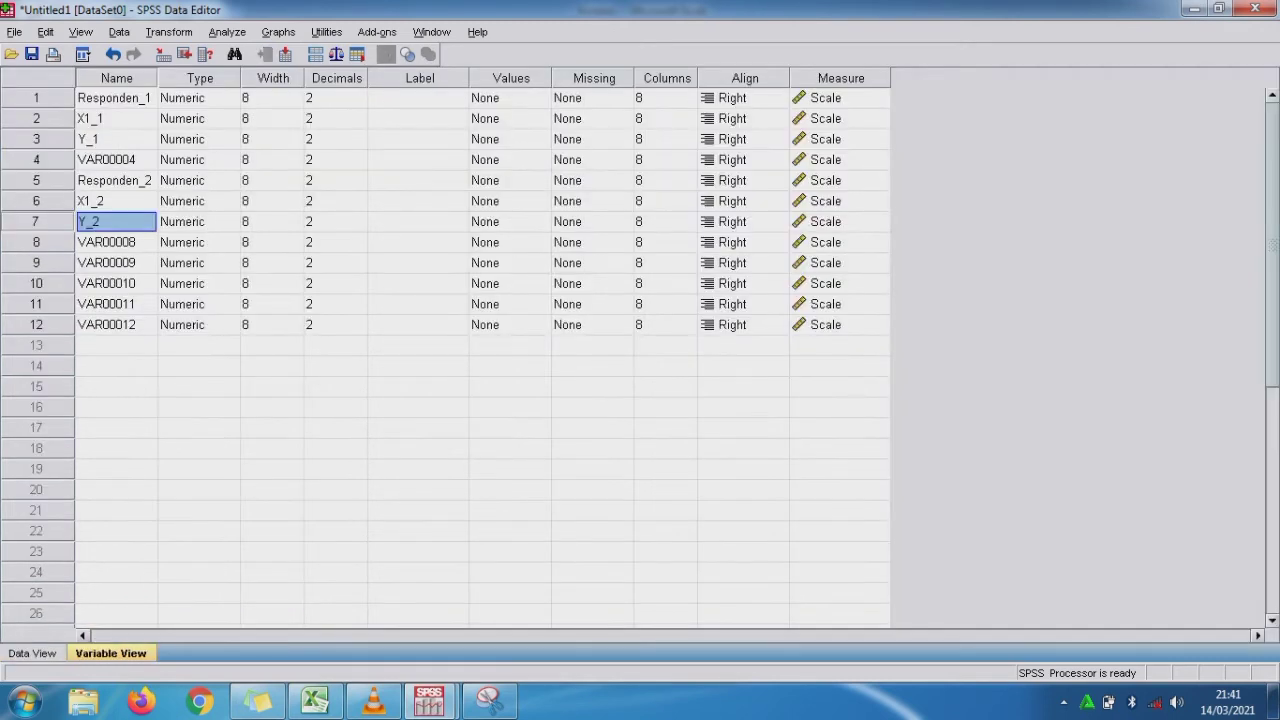
click(116, 263)
text(Responden)
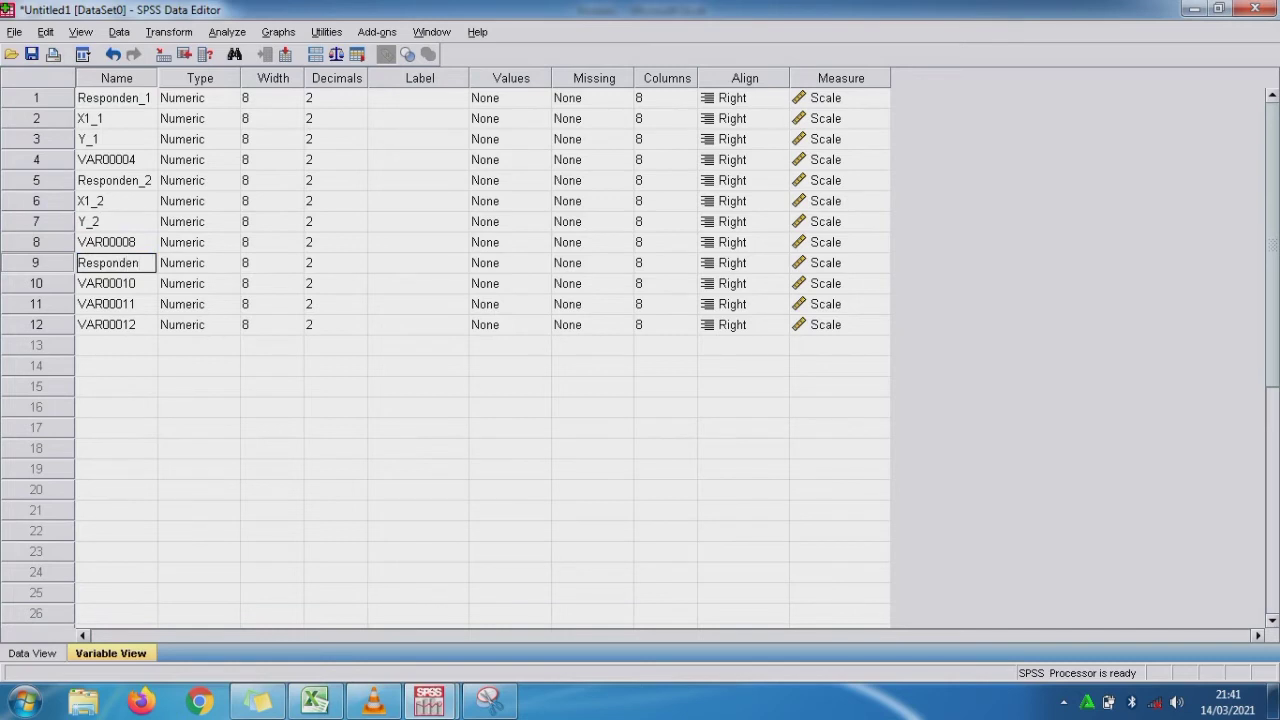
text(_3)
key(Return)
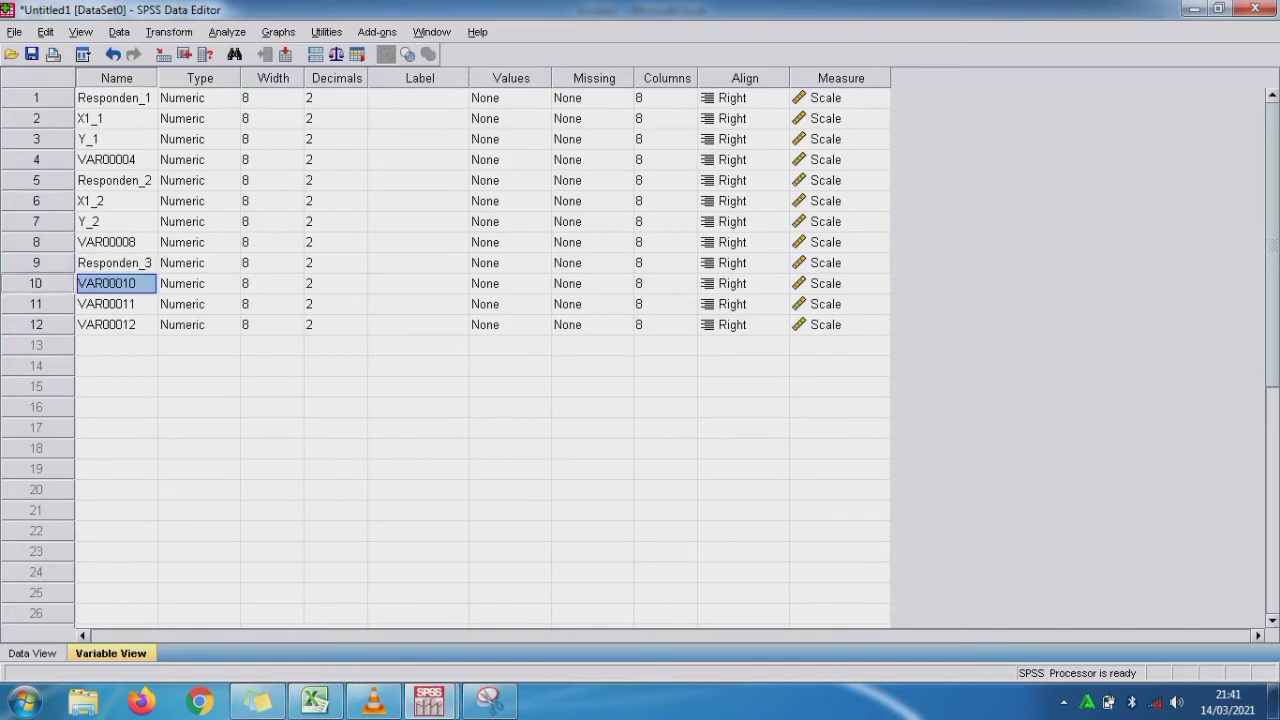
Try to rename variable VAR00010 as X1_2.
text(X1_2)
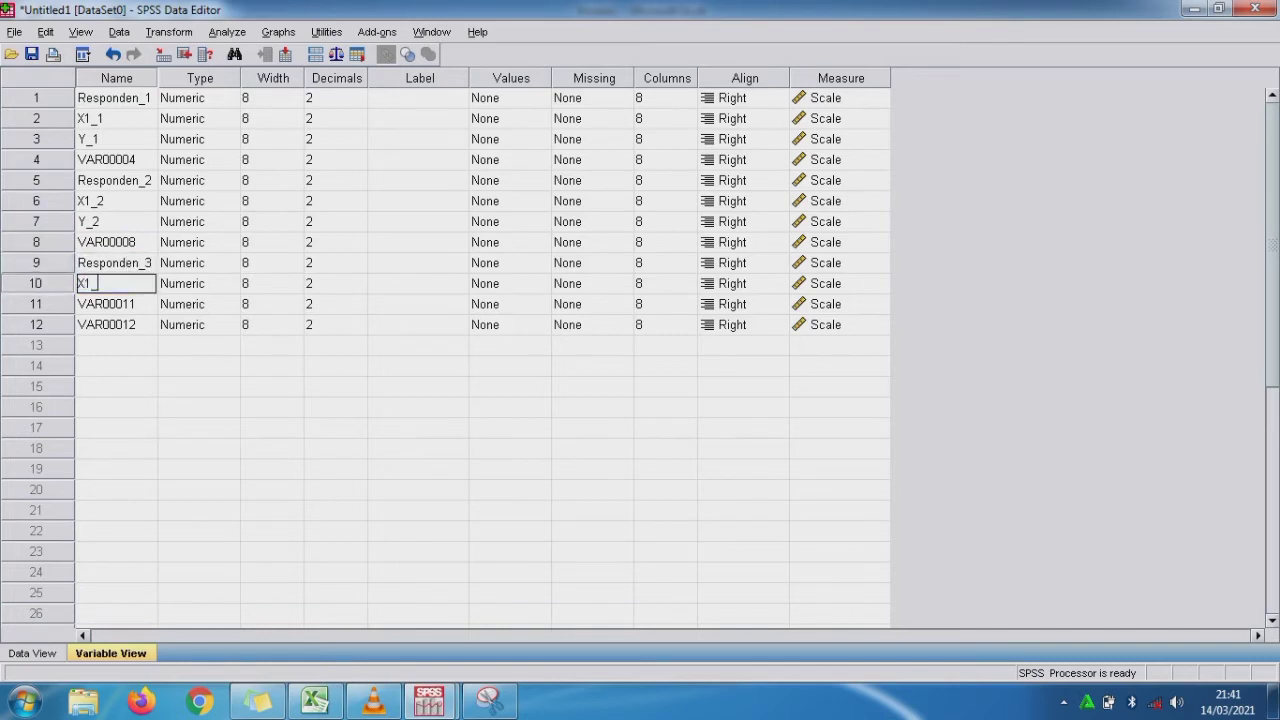
key(Return)
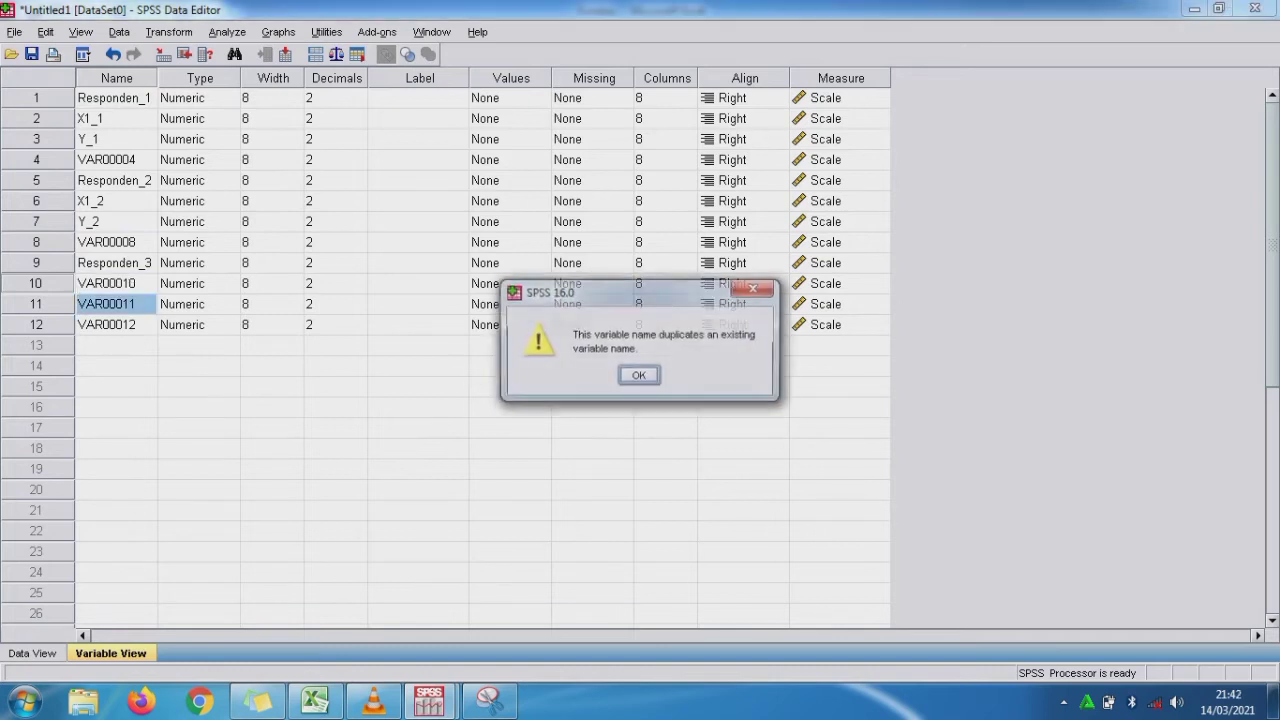
click(754, 288)
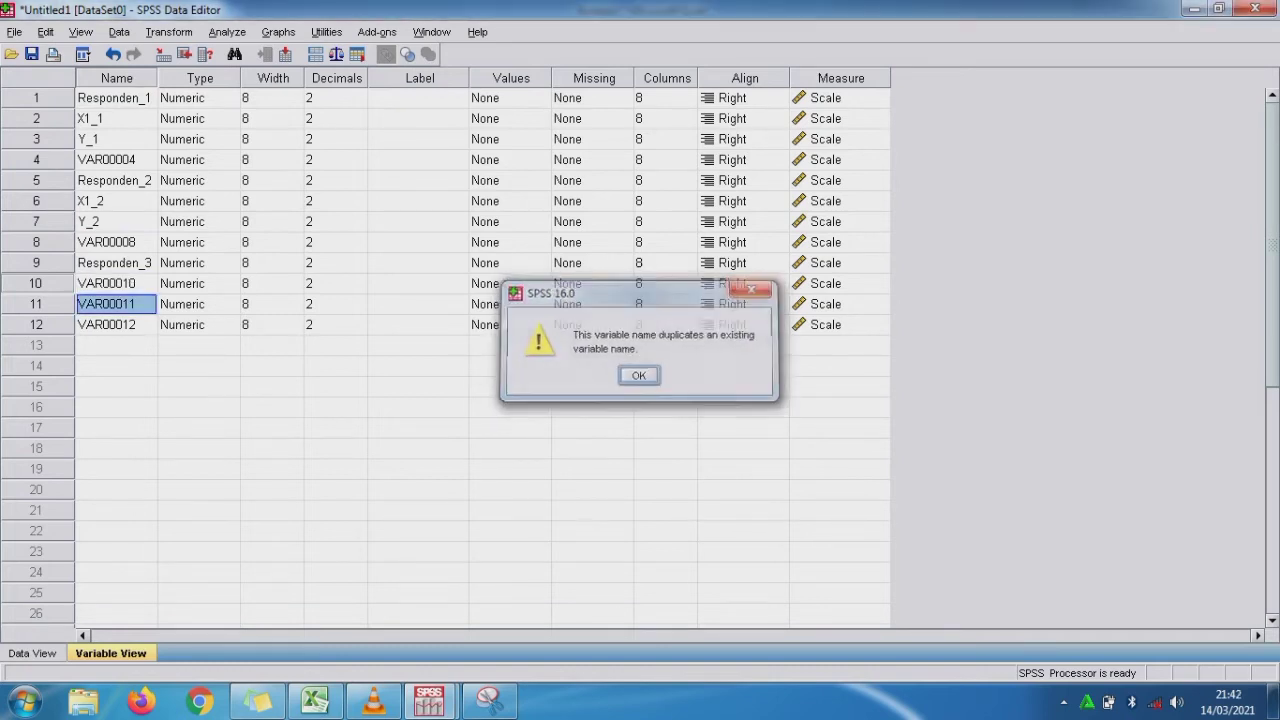
Rename variables VAR00010, VAR00011 and VAR00012 as X1_3, X2_3 and Y_3, and return to the data values.
click(116, 284)
text(X1)
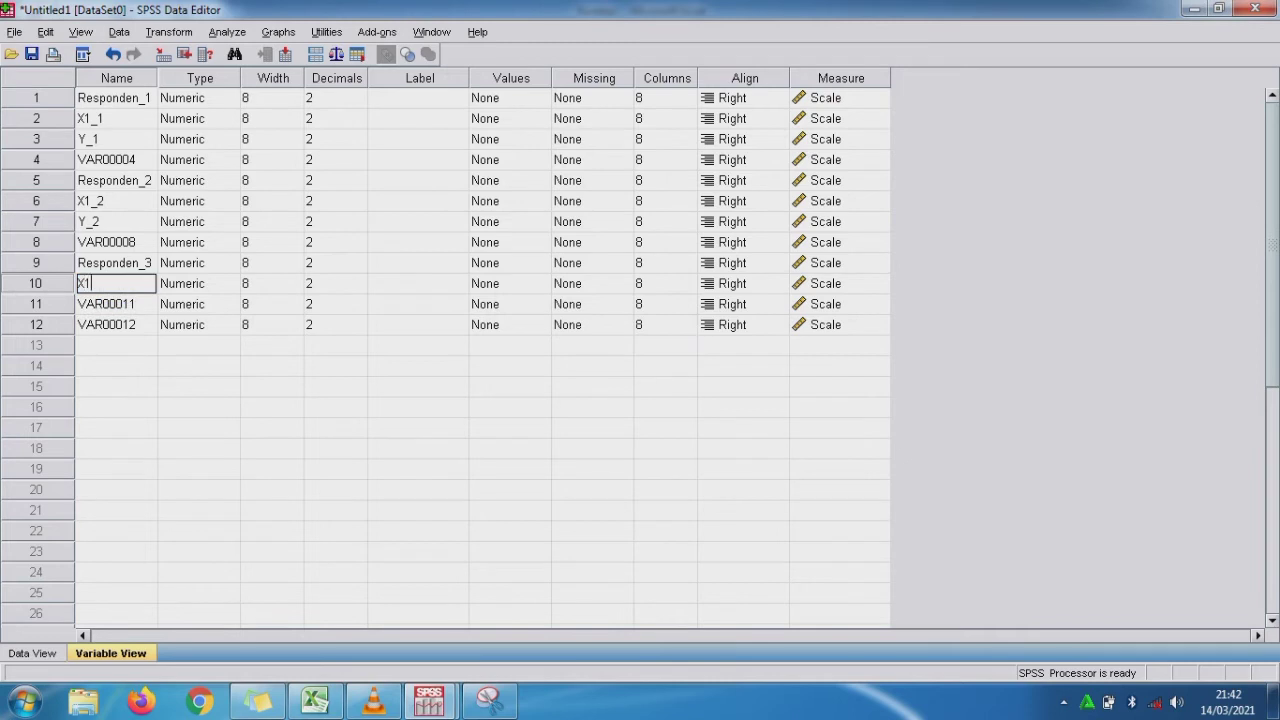
text(_3)
key(Return)
text(X)
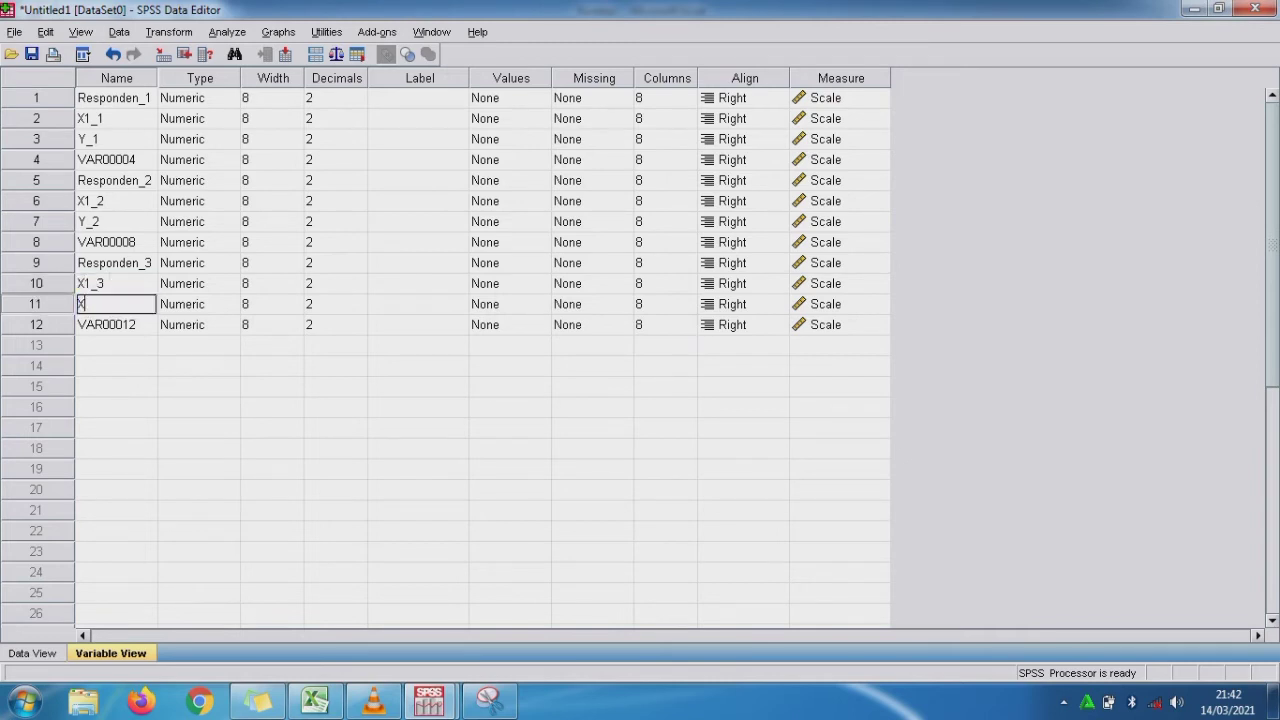
text(2_3)
key(Return)
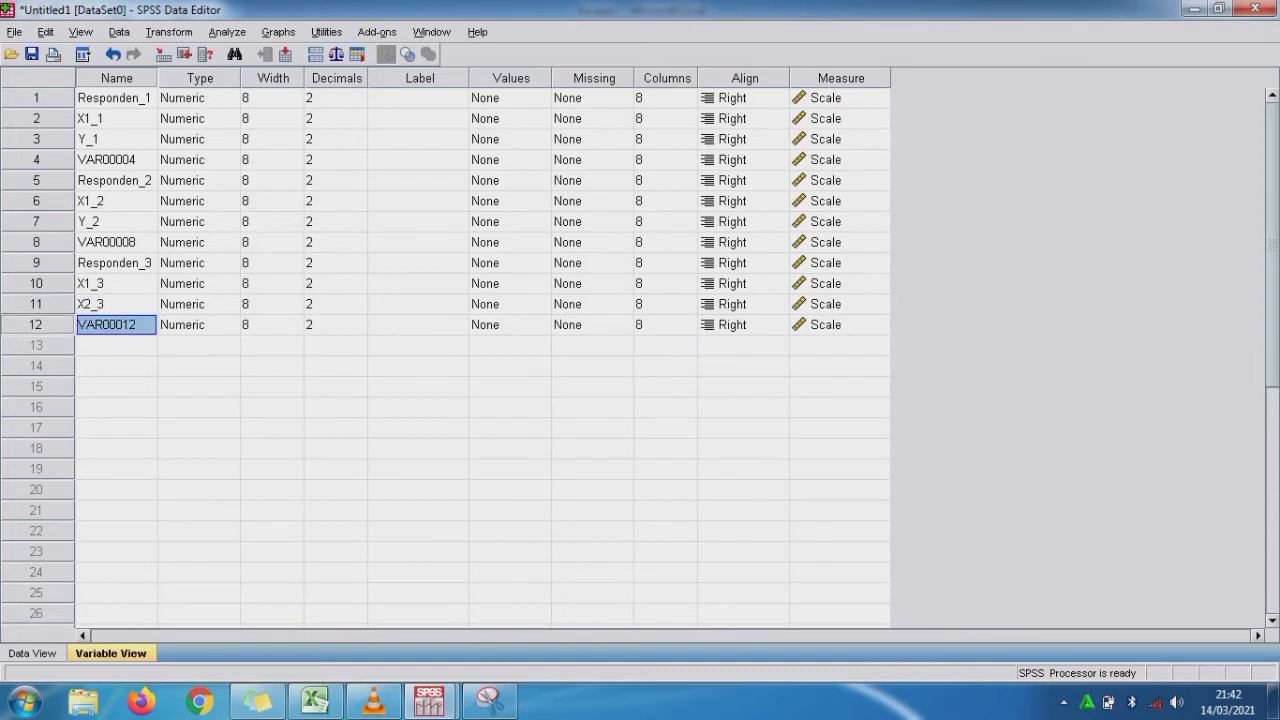
text(Y_3)
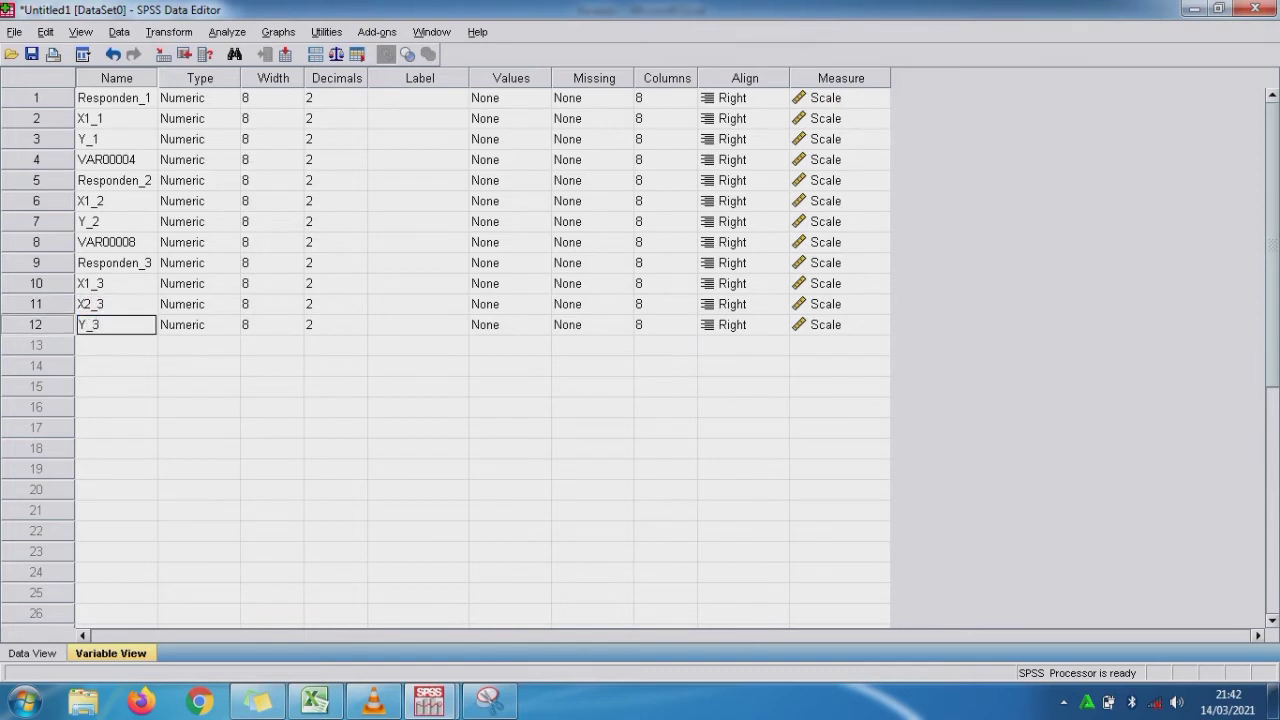
click(189, 387)
click(33, 653)
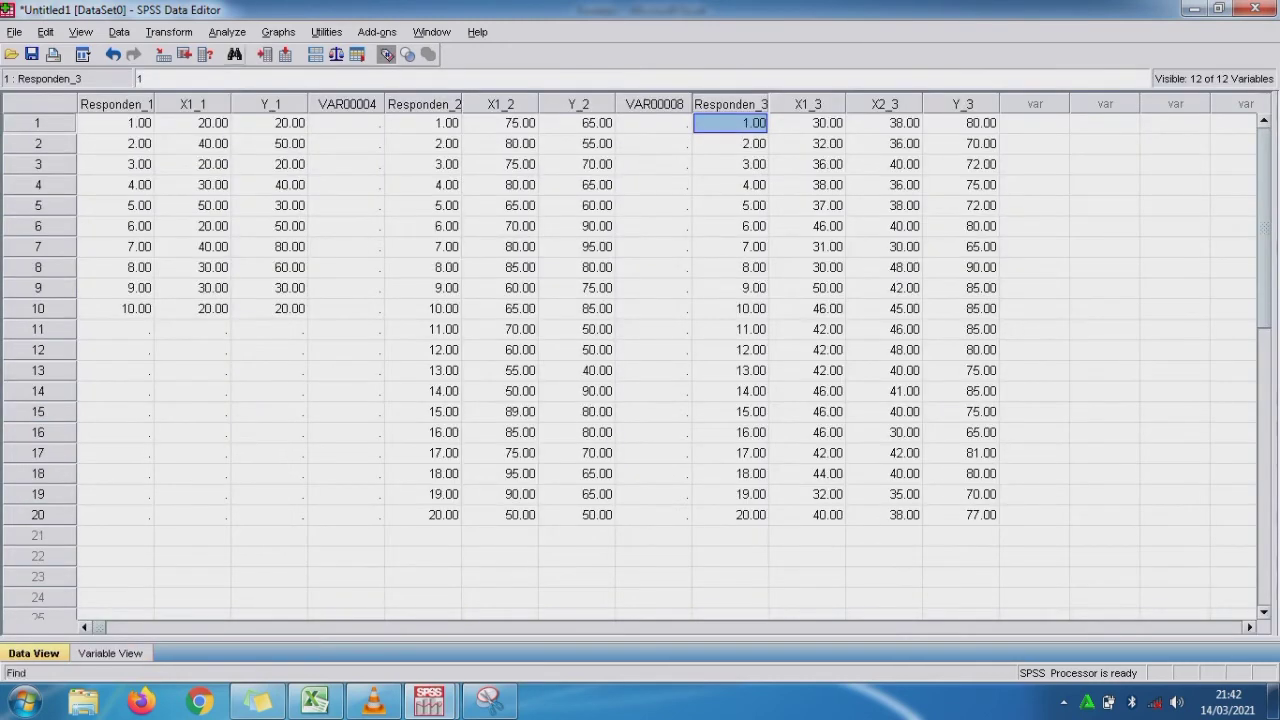
Open Bivariate Correlations and replace the analysed variables X1_2 and Y_2 with X1_3, X2_3 and Y_3.
click(227, 32)
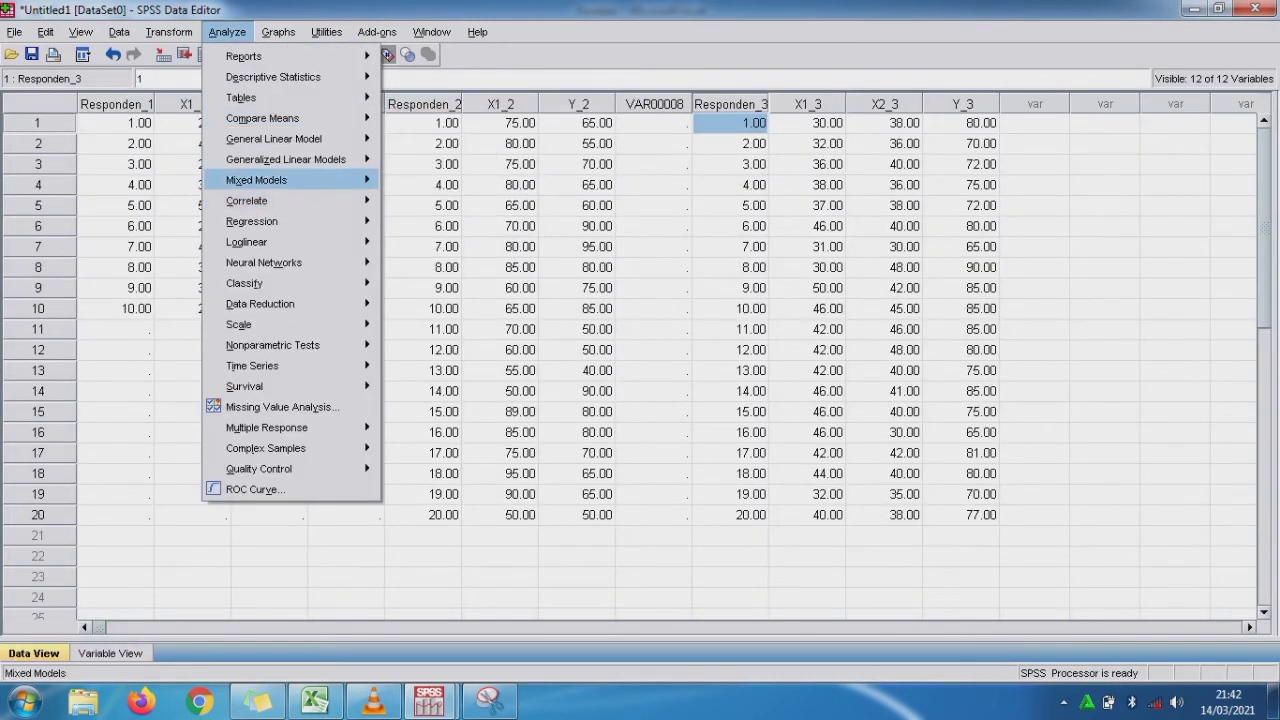
mouse_move(260, 221)
mouse_move(247, 200)
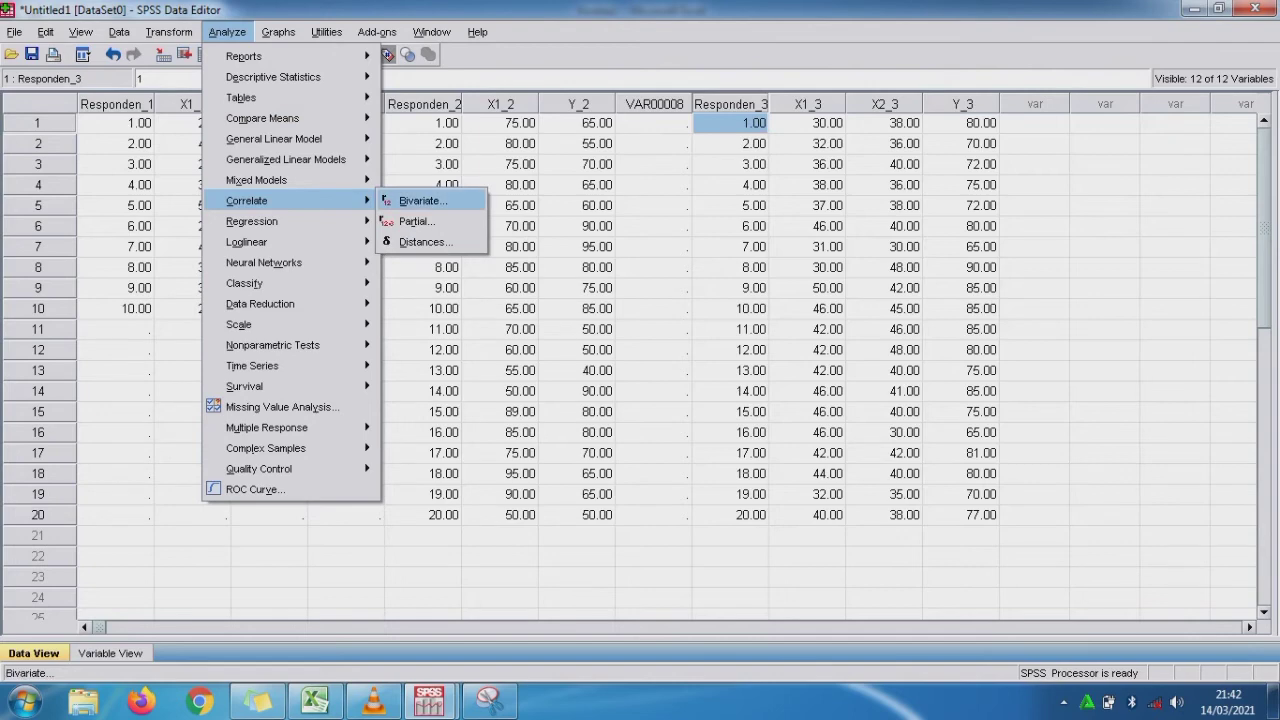
click(423, 201)
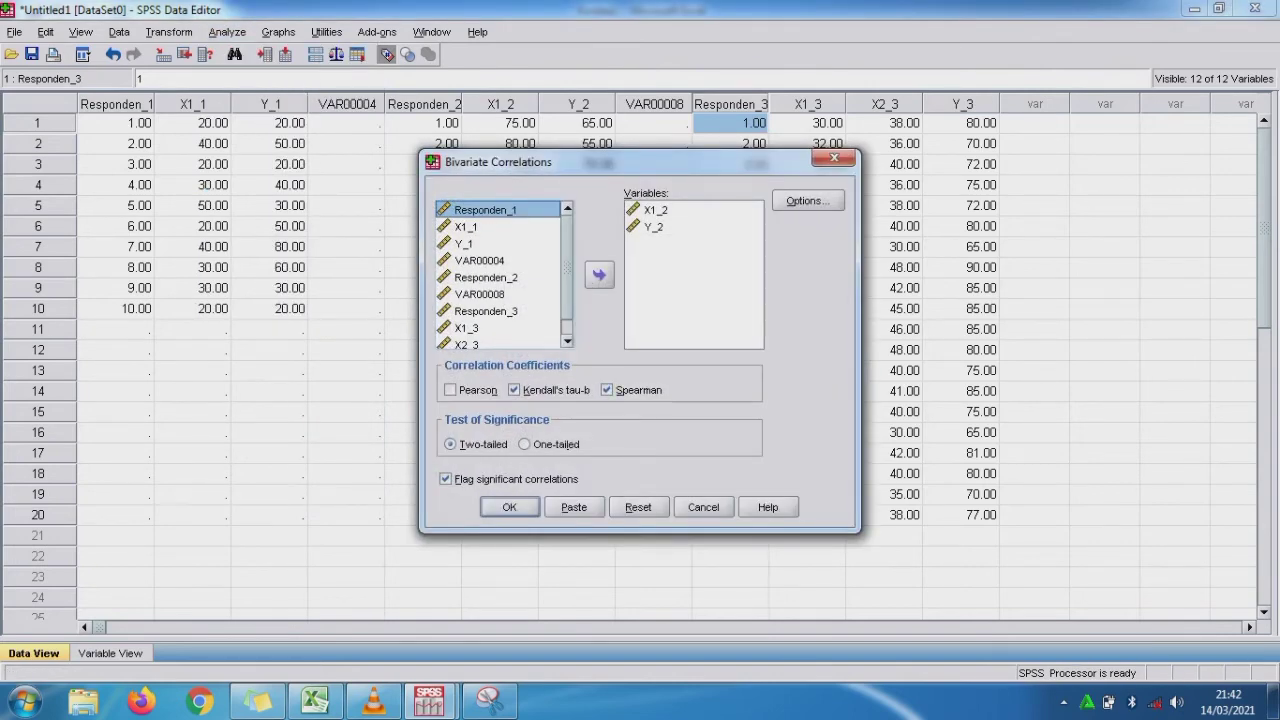
drag(656, 210, 655, 227)
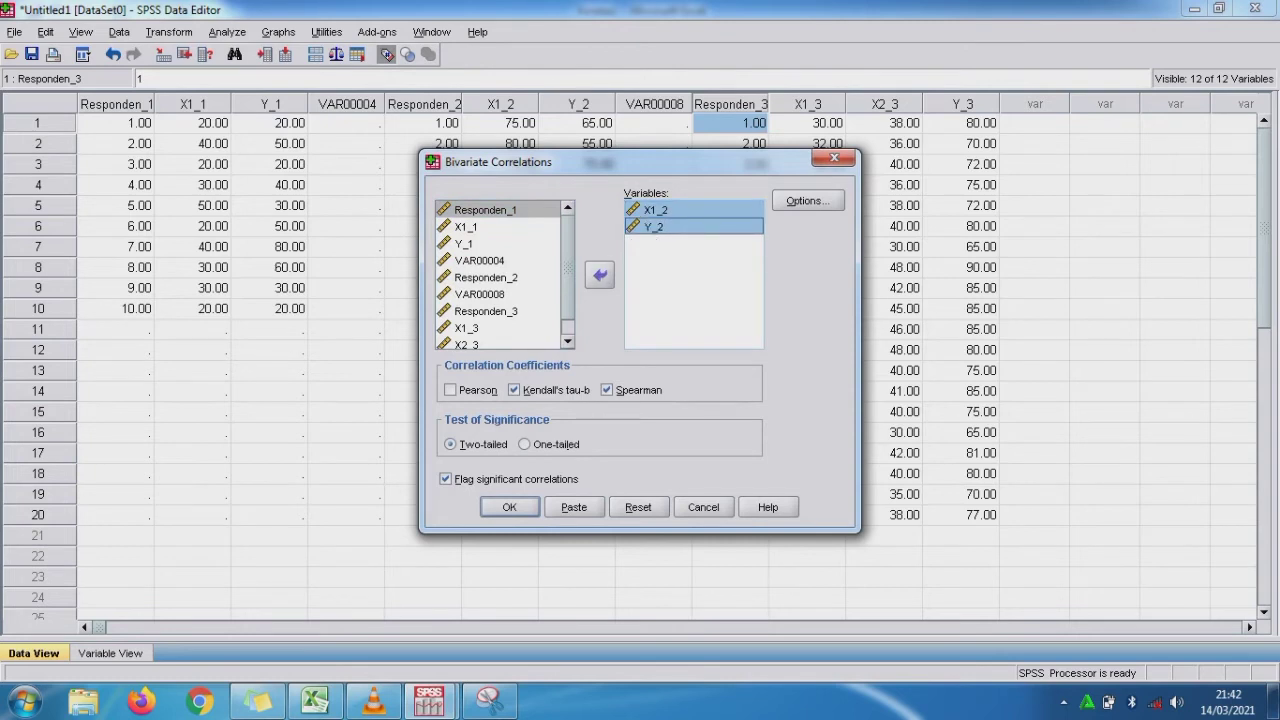
click(599, 275)
scroll(498, 275, down, 2)
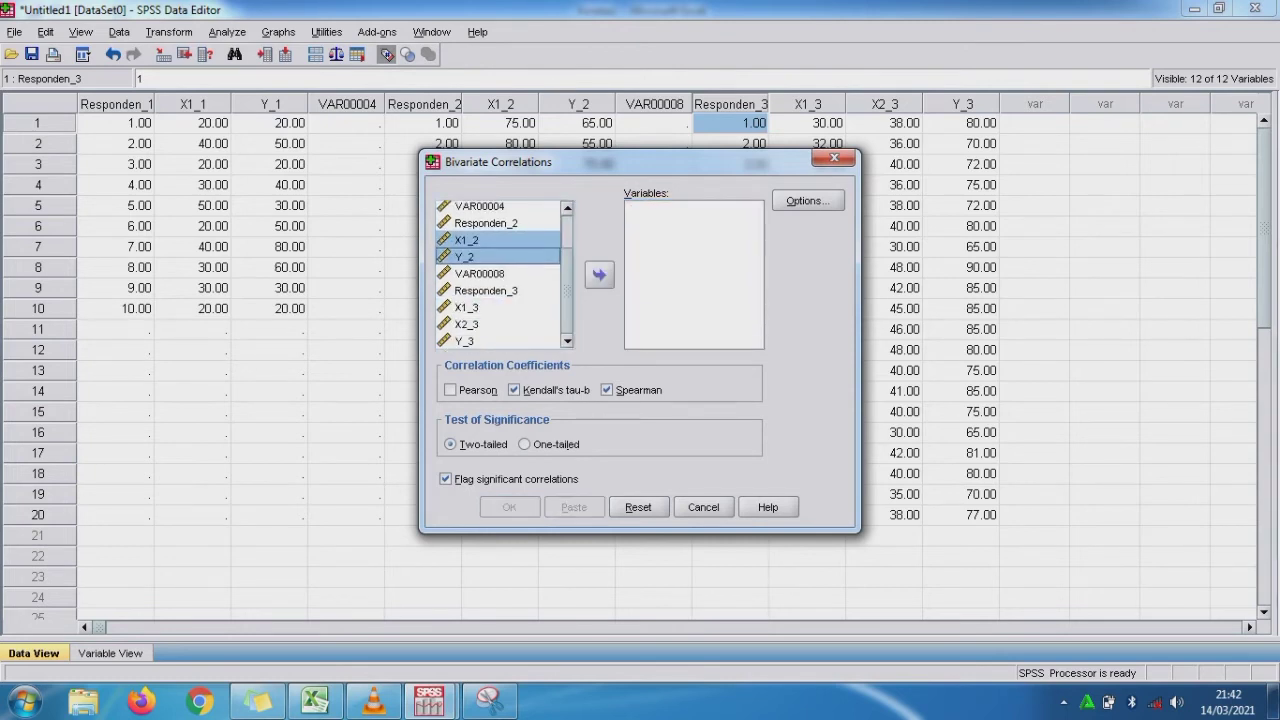
drag(467, 307, 466, 341)
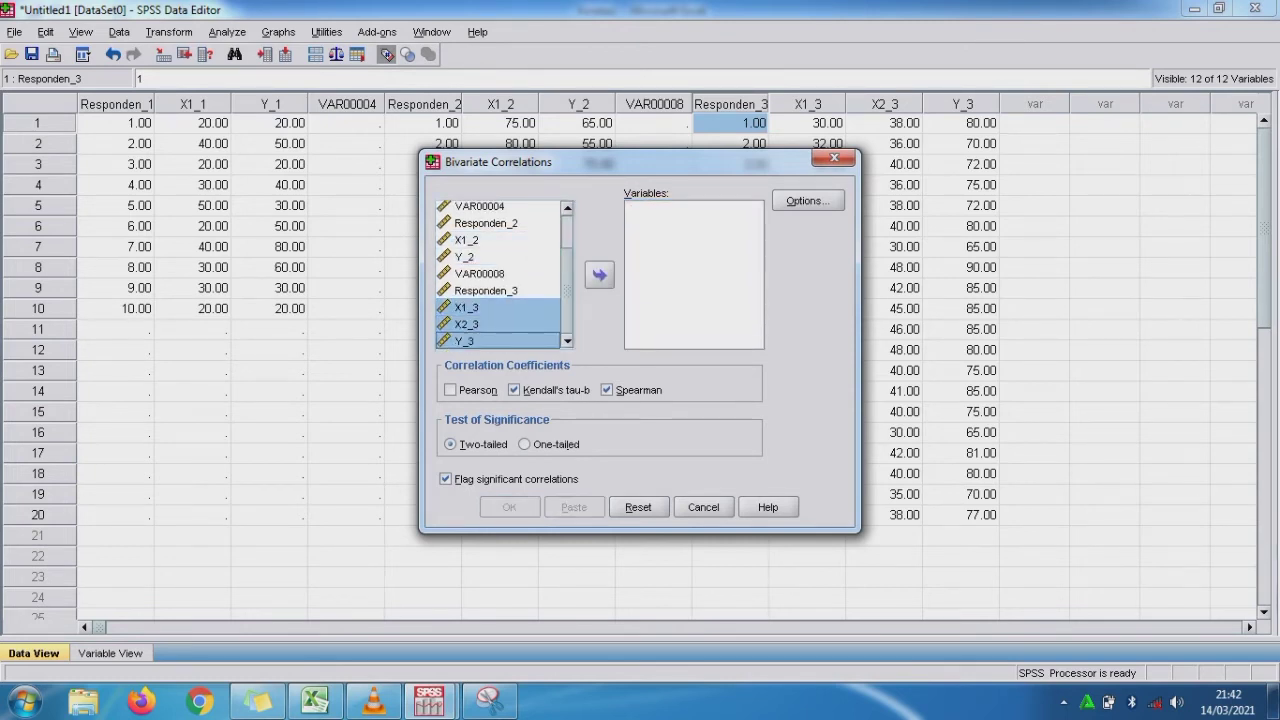
click(599, 275)
Select only the Pearson coefficient, without Kendall's tau-b and Spearman, and run the correlation.
click(514, 390)
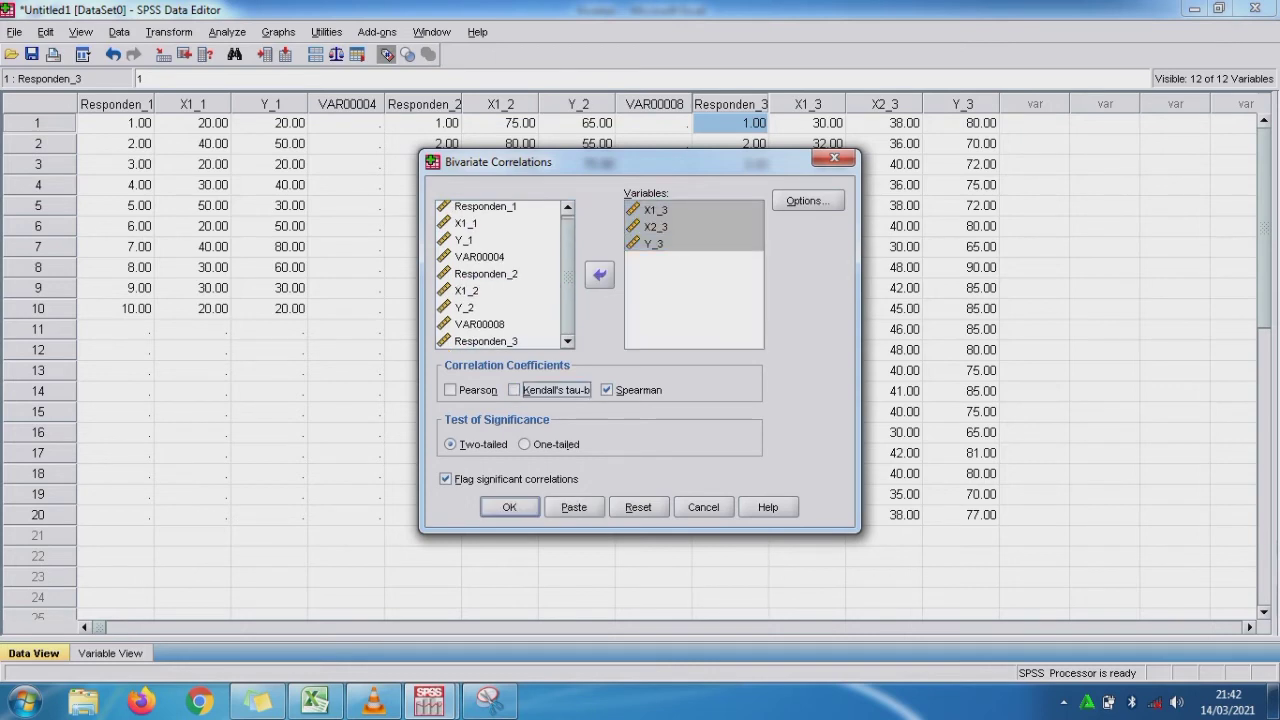
click(606, 390)
click(450, 390)
key(Return)
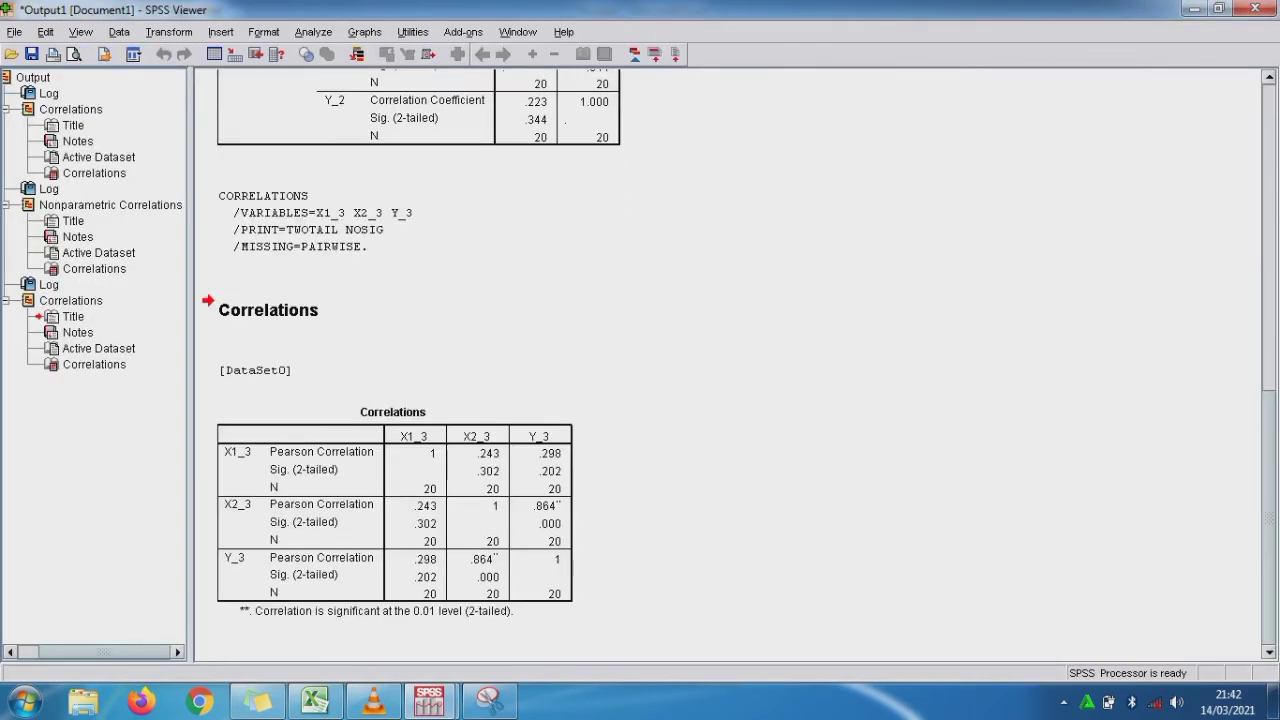
Capture the X1_3, X2_3 and Y_3 Correlations table, including its significance footnote, with Snipping Tool.
click(478, 702)
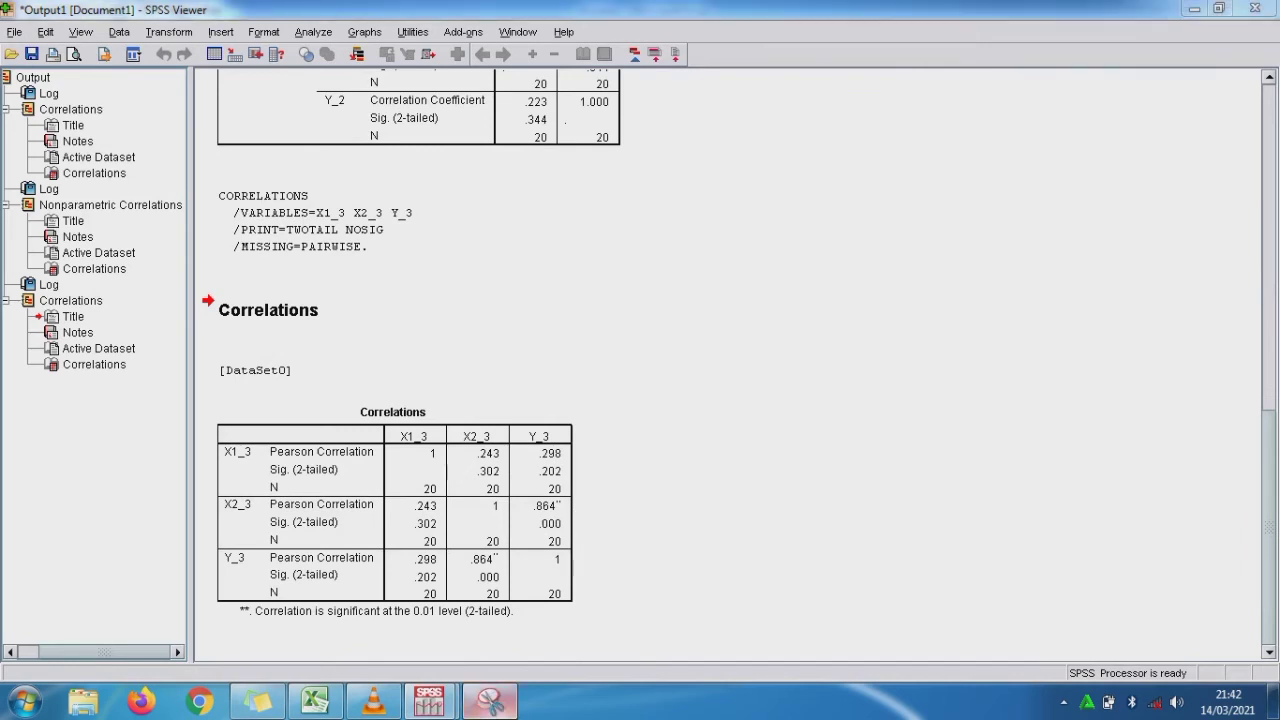
click(150, 342)
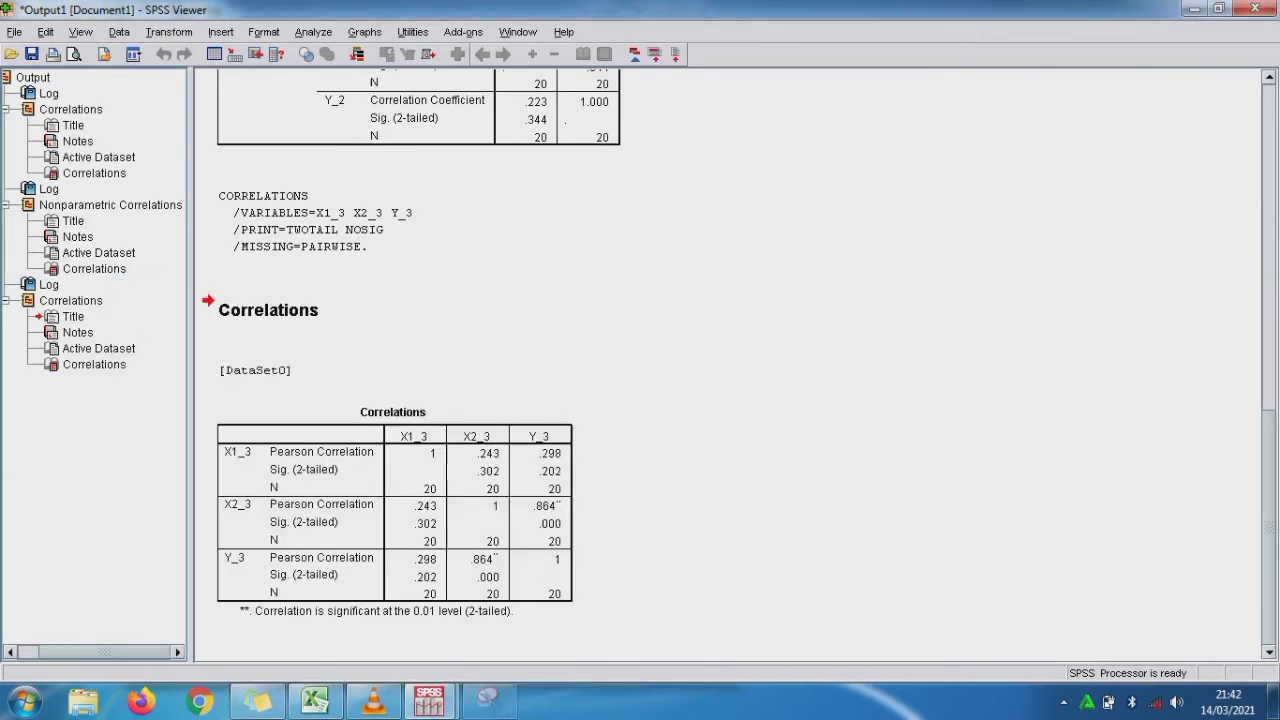
drag(208, 396, 592, 637)
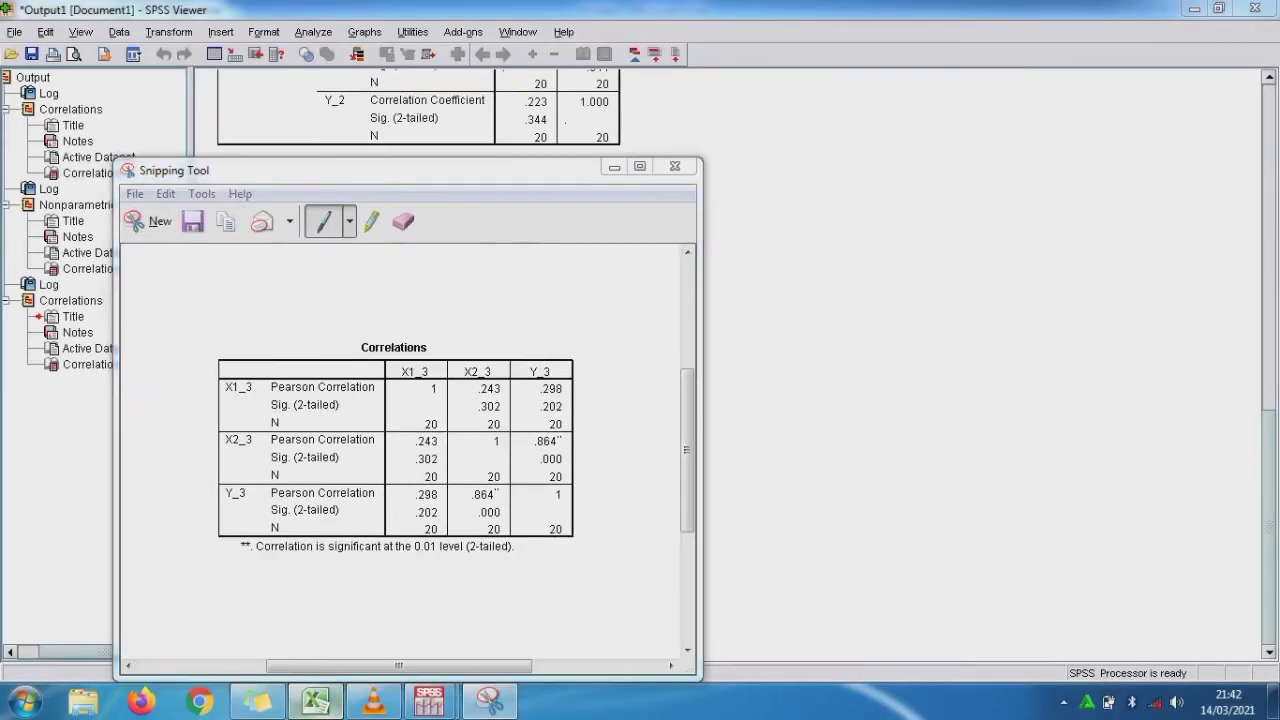
Switch to Excel, paste the snip beside the data on the Korelasi Ganda (Multivariant) sheet, and shrink it to span about columns G to K.
click(320, 700)
click(488, 316)
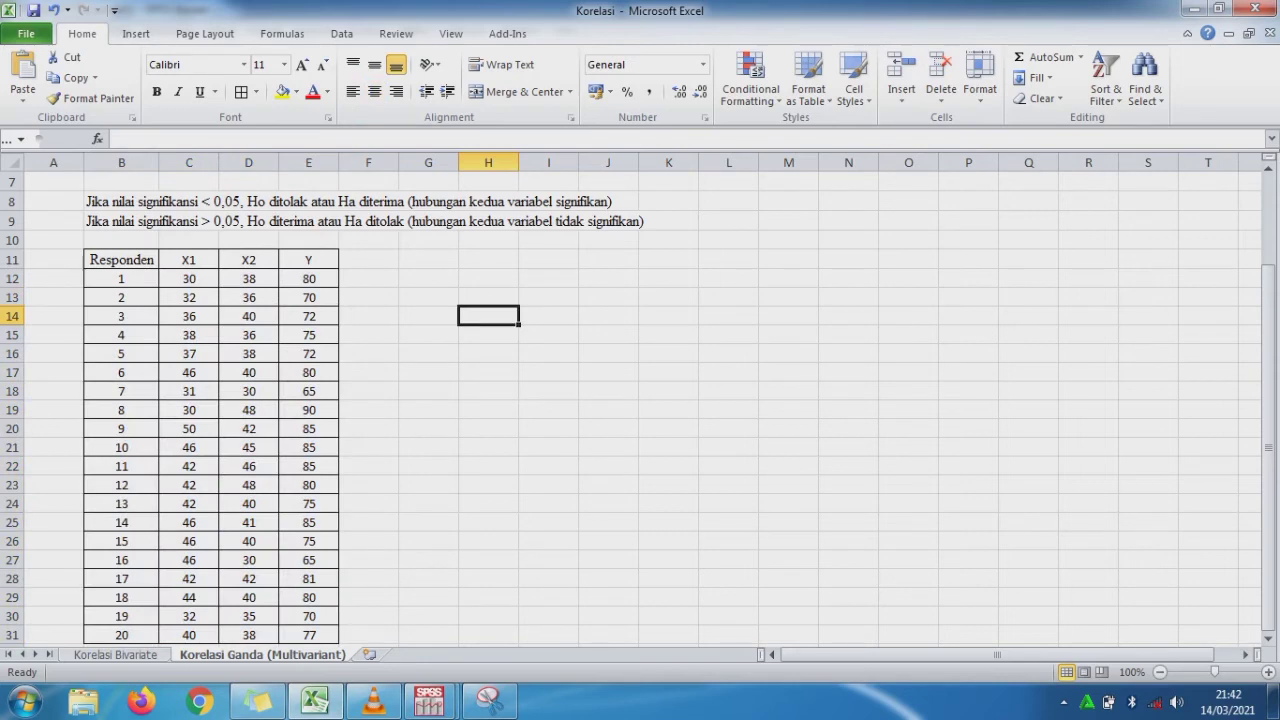
key(ctrl+v)
drag(649, 310, 583, 233)
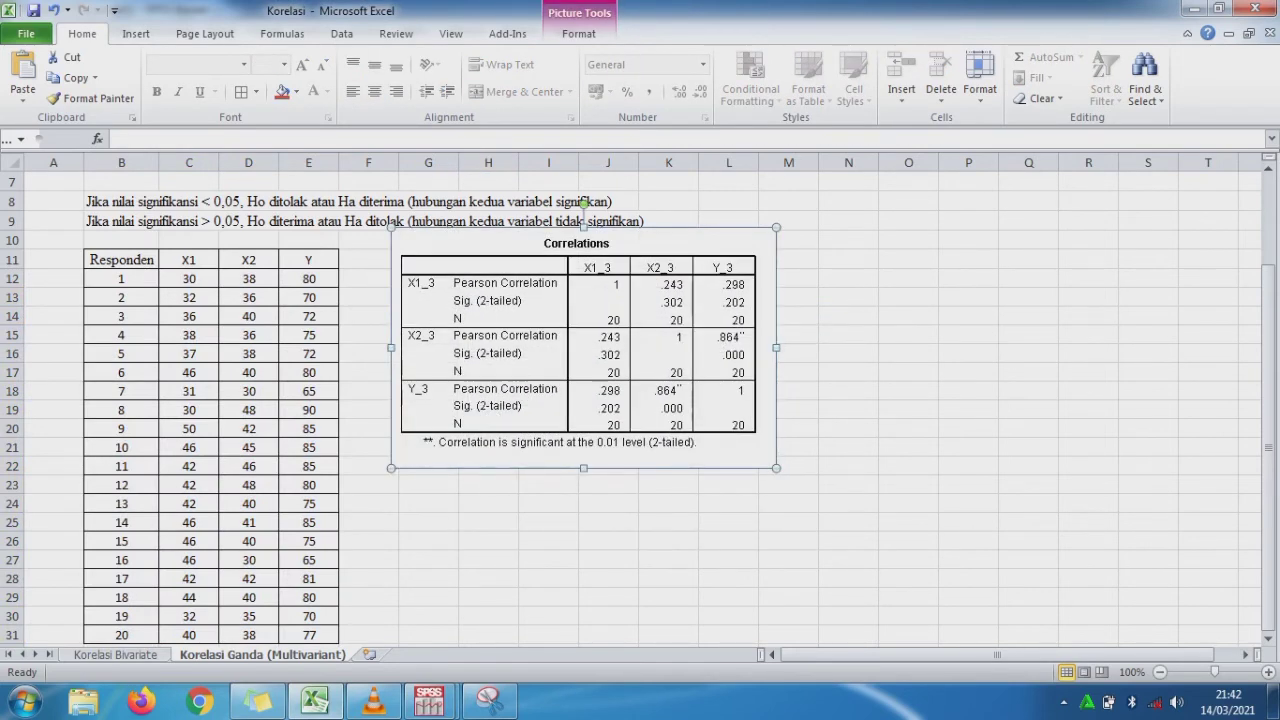
drag(776, 468, 679, 407)
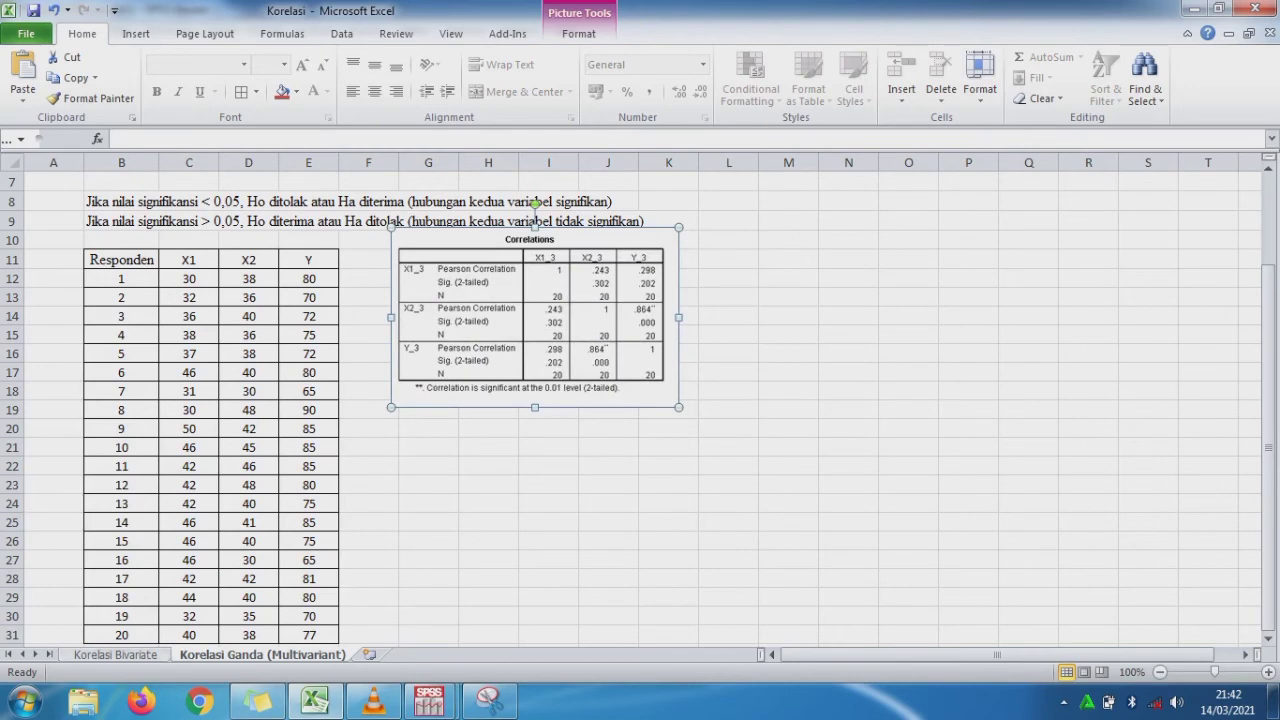
Copy the Pearson interpretation block L21:P24 from the Korelasi Bivariate sheet to G21 on the Korelasi Ganda (Multivariant) sheet.
click(115, 655)
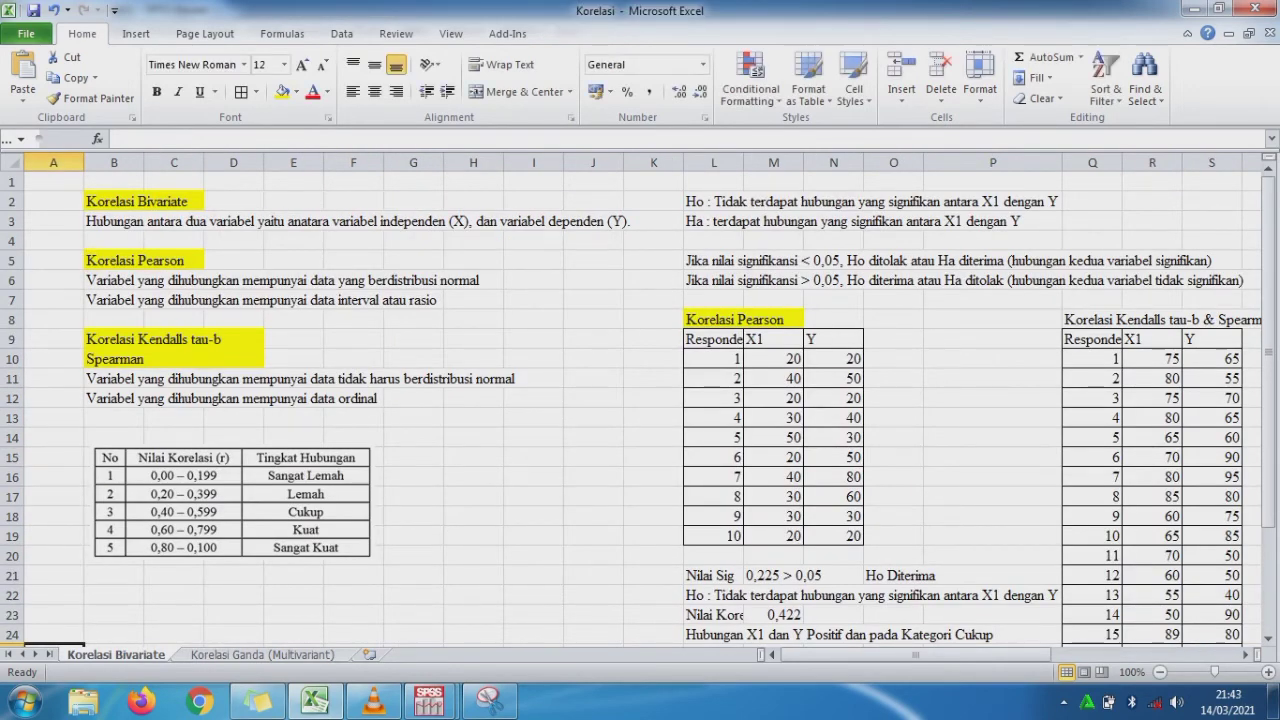
drag(710, 575, 1062, 640)
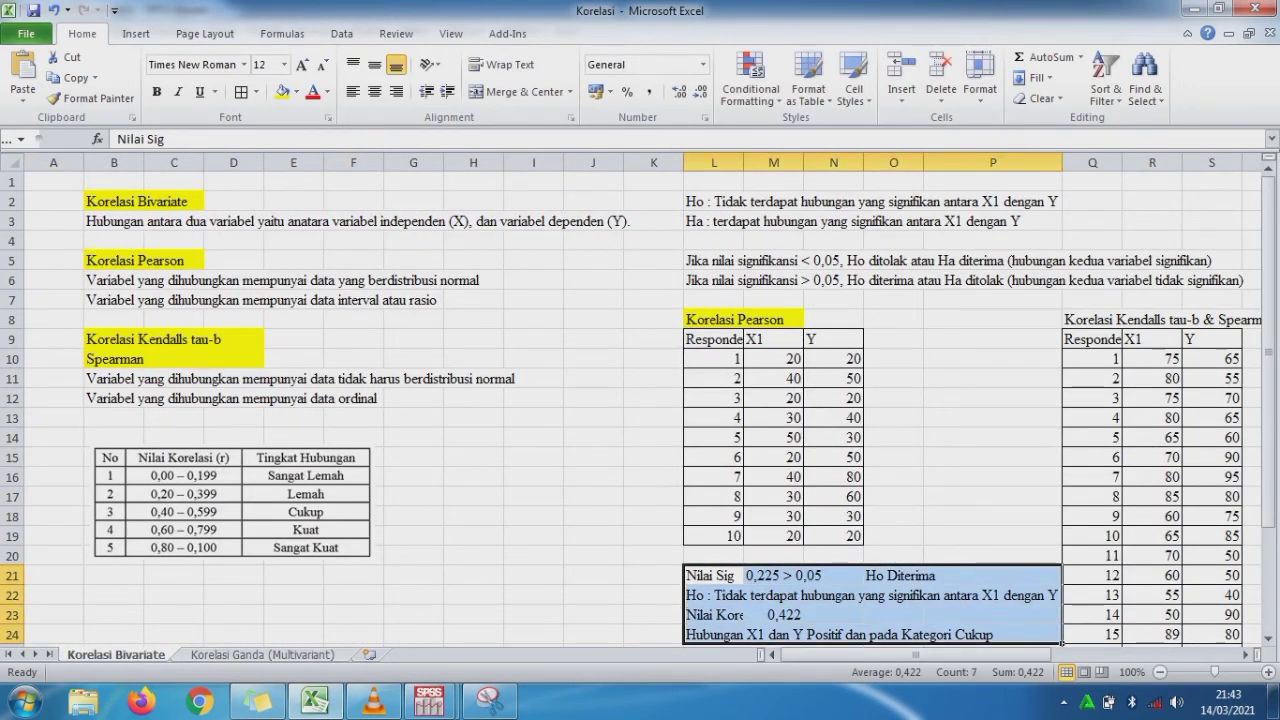
key(ctrl+c)
key(ctrl+Page_Down)
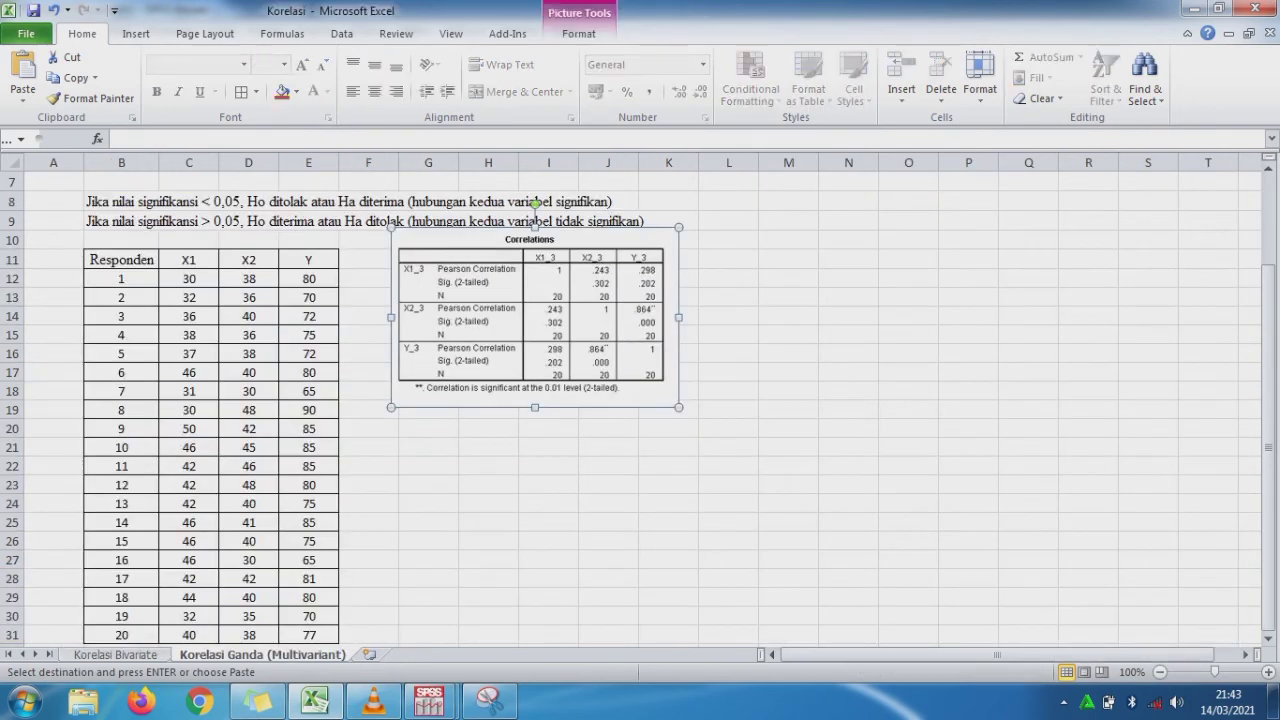
click(428, 448)
key(ctrl+v)
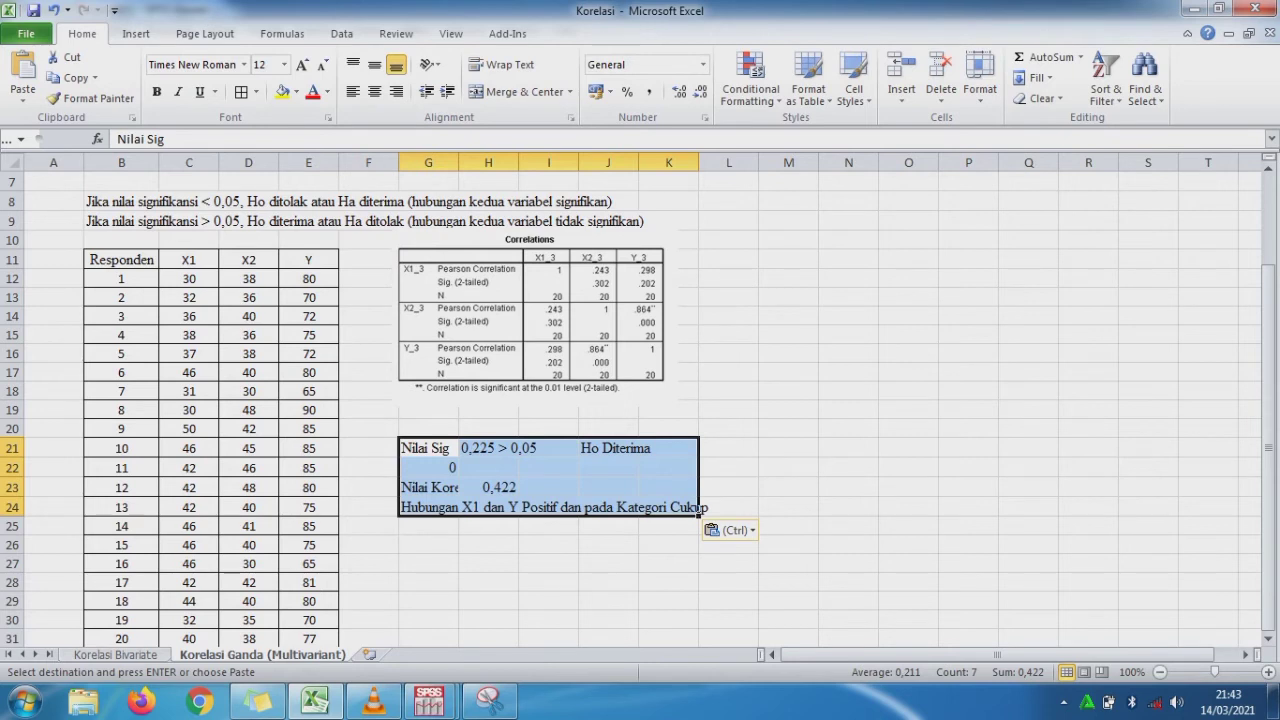
Enter the heading "X1 dan Y" in G20 above the pasted interpretation block.
click(428, 429)
text(X1)
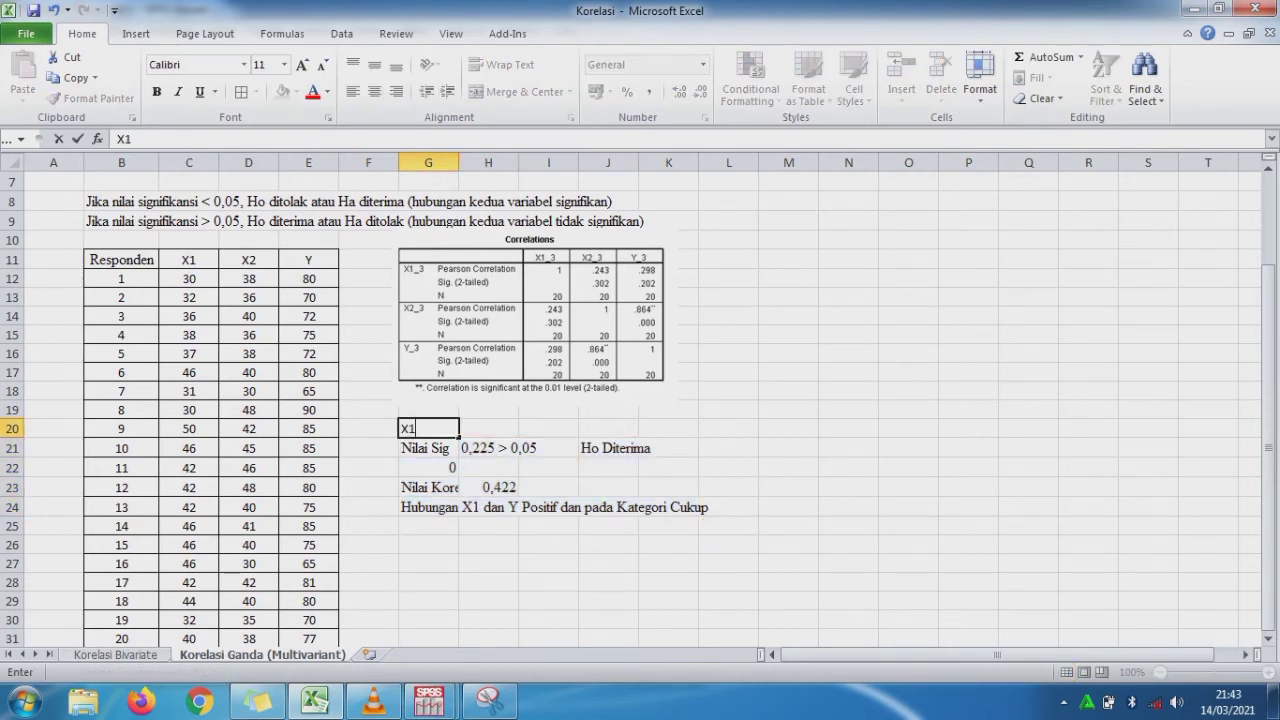
text( dan Y)
key(Return)
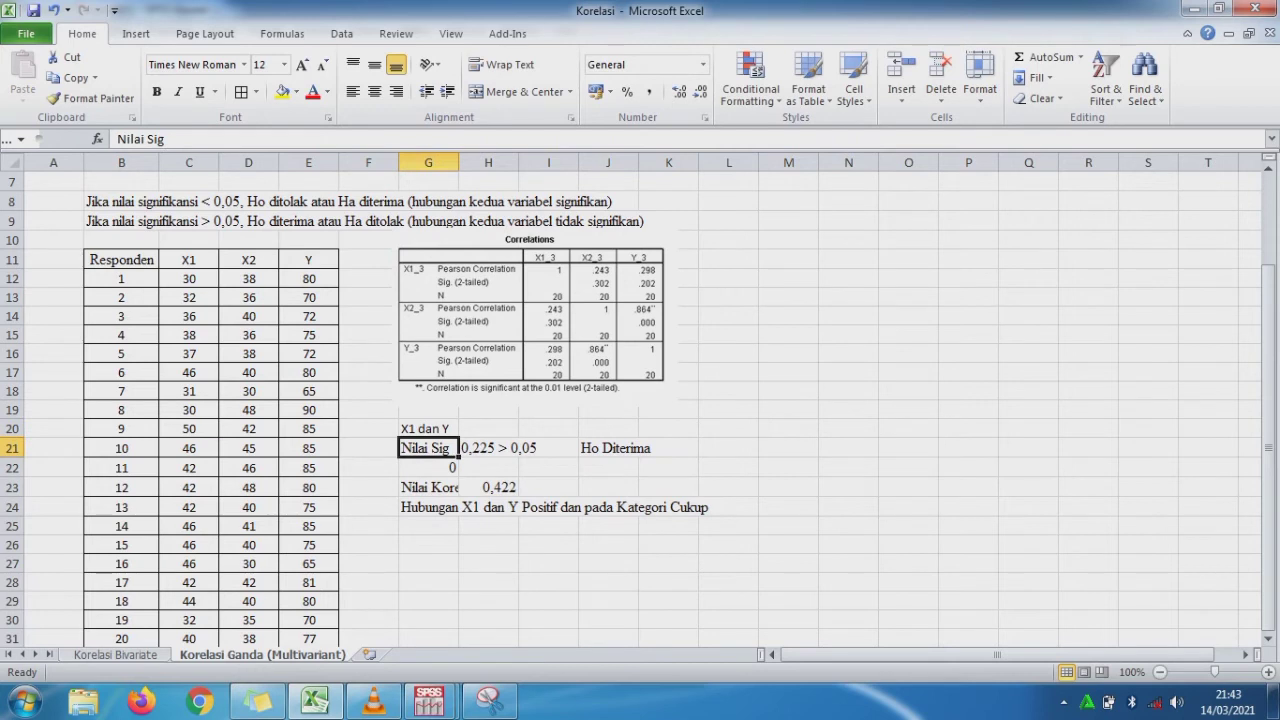
Change the significance comparison in H21 to "0,202 > 0,05".
click(488, 448)
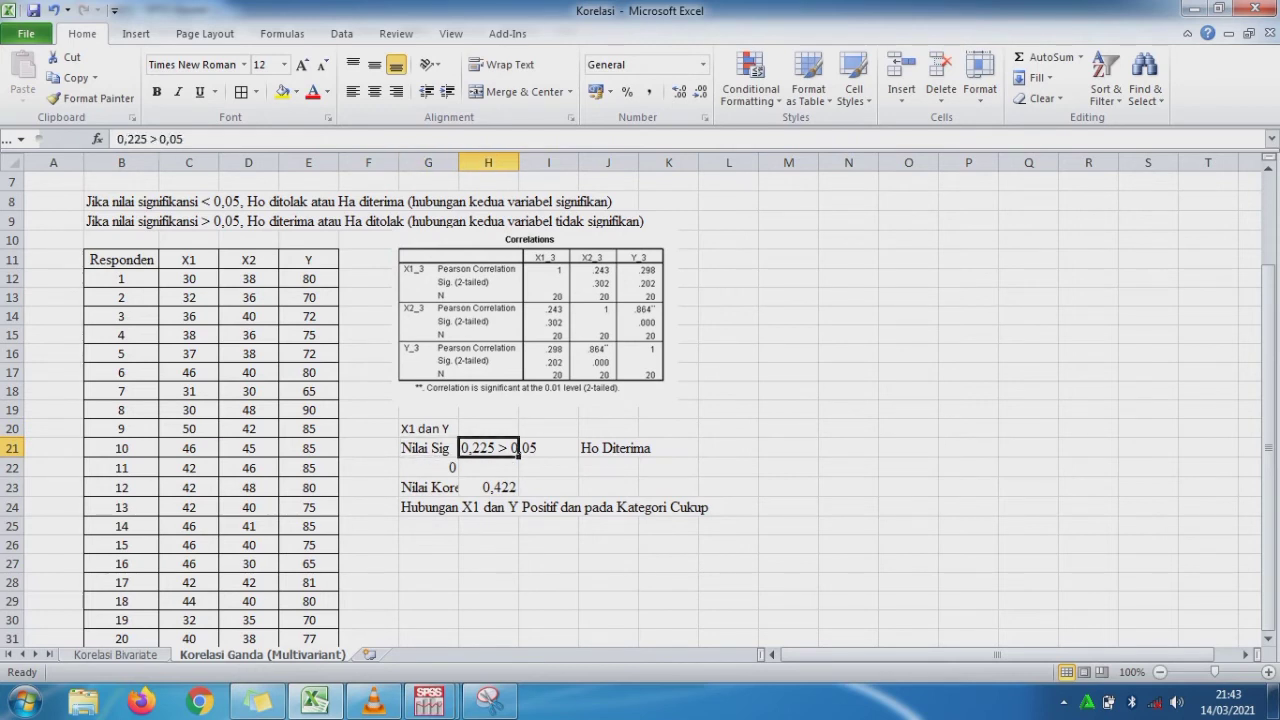
click(148, 139)
key(BackSpace)
key(BackSpace)
text(02)
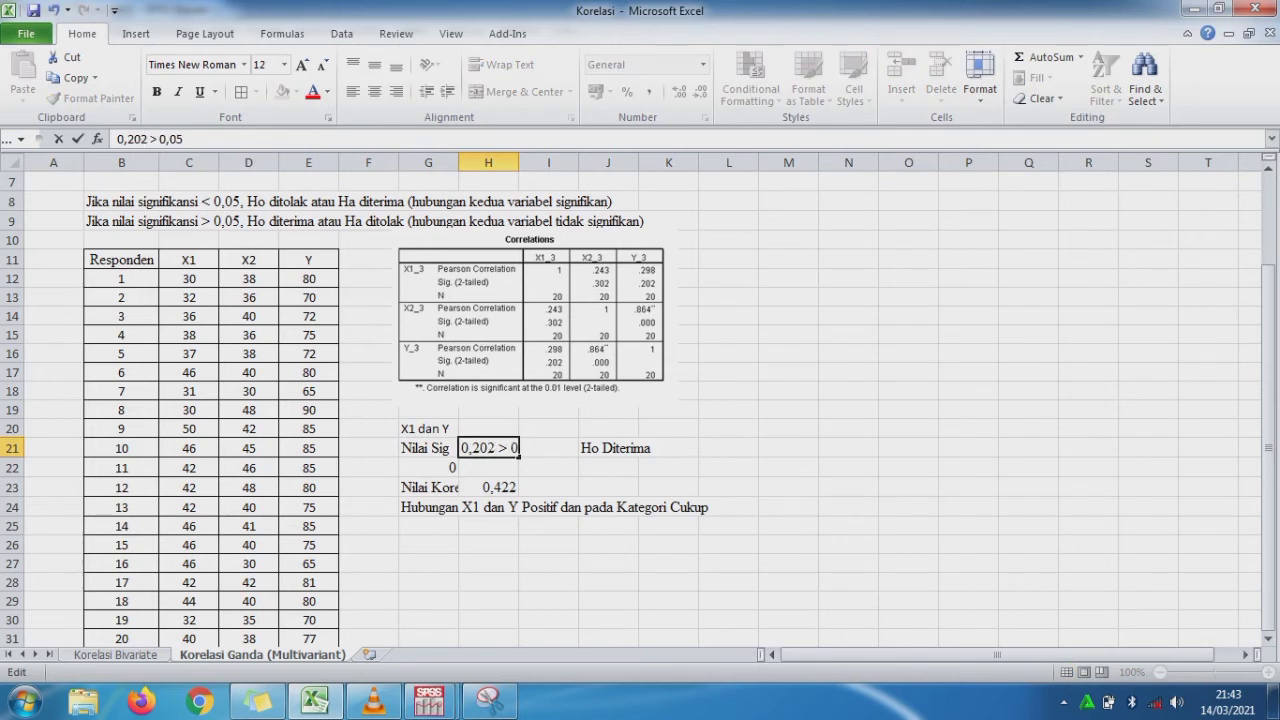
key(Return)
Set G22 to the formula =B5 so it refers to this sheet's Ho statement.
key(Left)
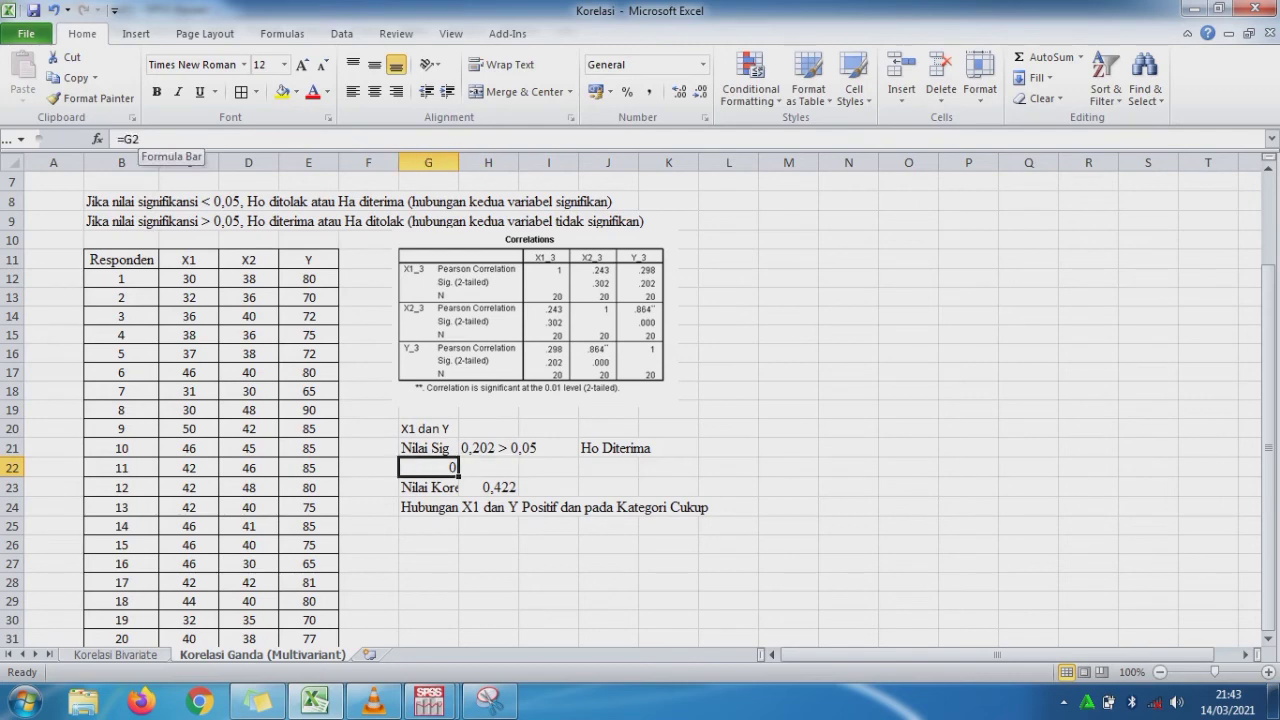
text(=)
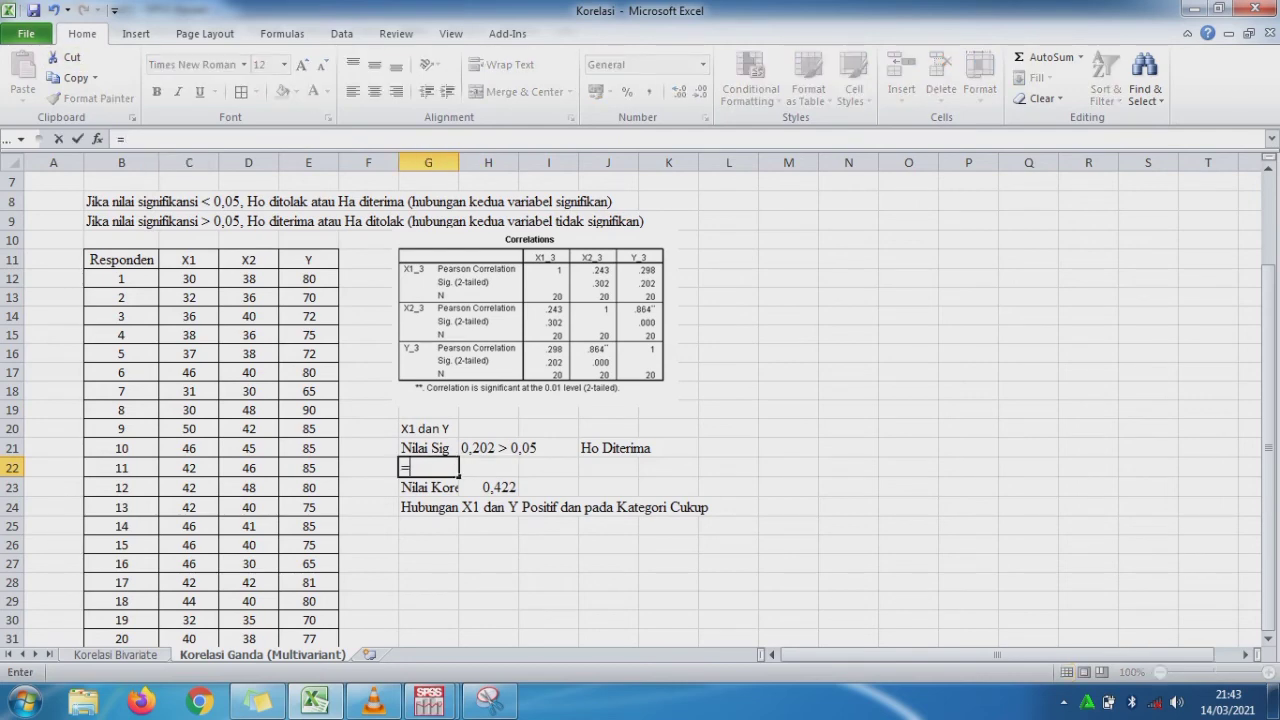
drag(1268, 323, 1268, 250)
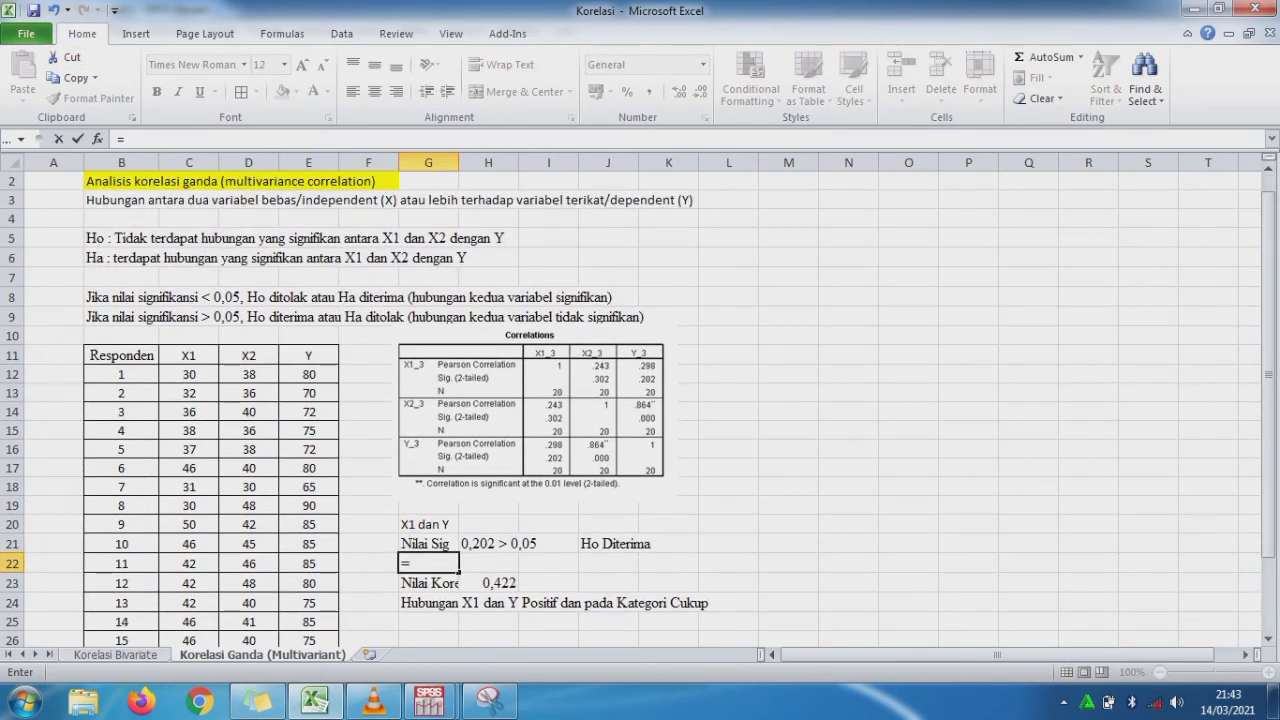
click(121, 238)
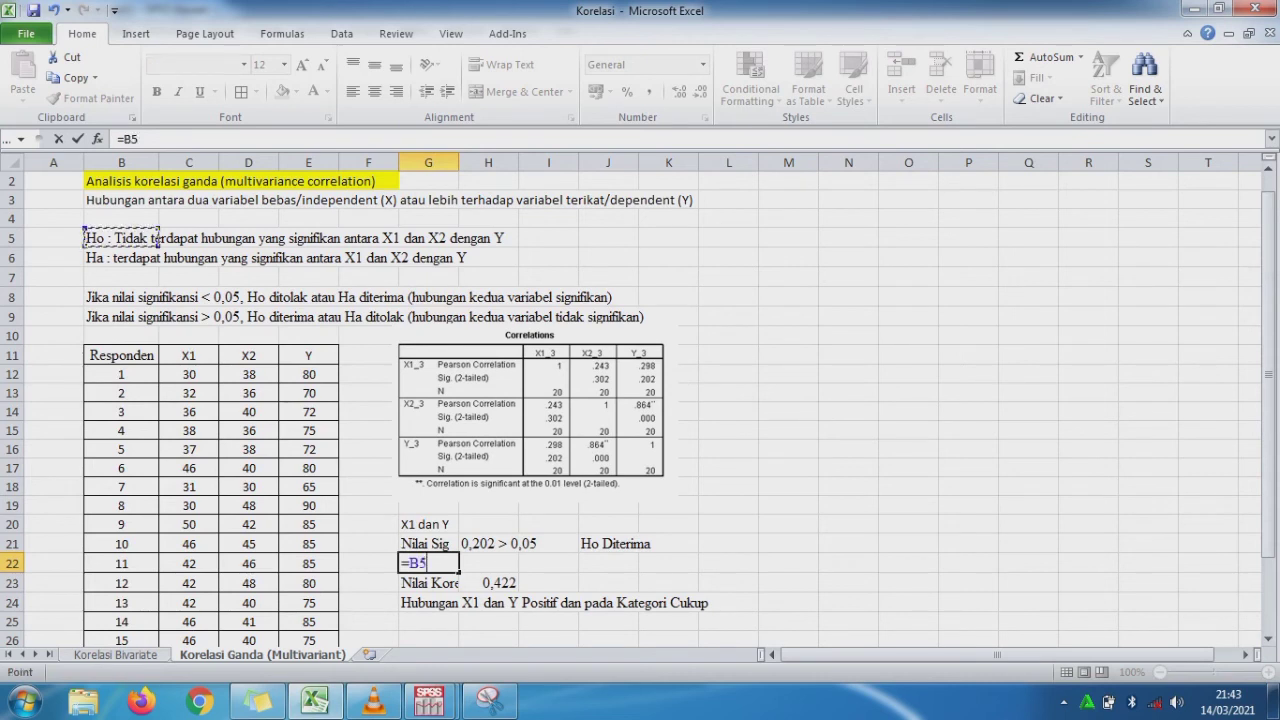
key(Return)
Set the X1 and Y correlation value in H23 to 0,298.
click(488, 583)
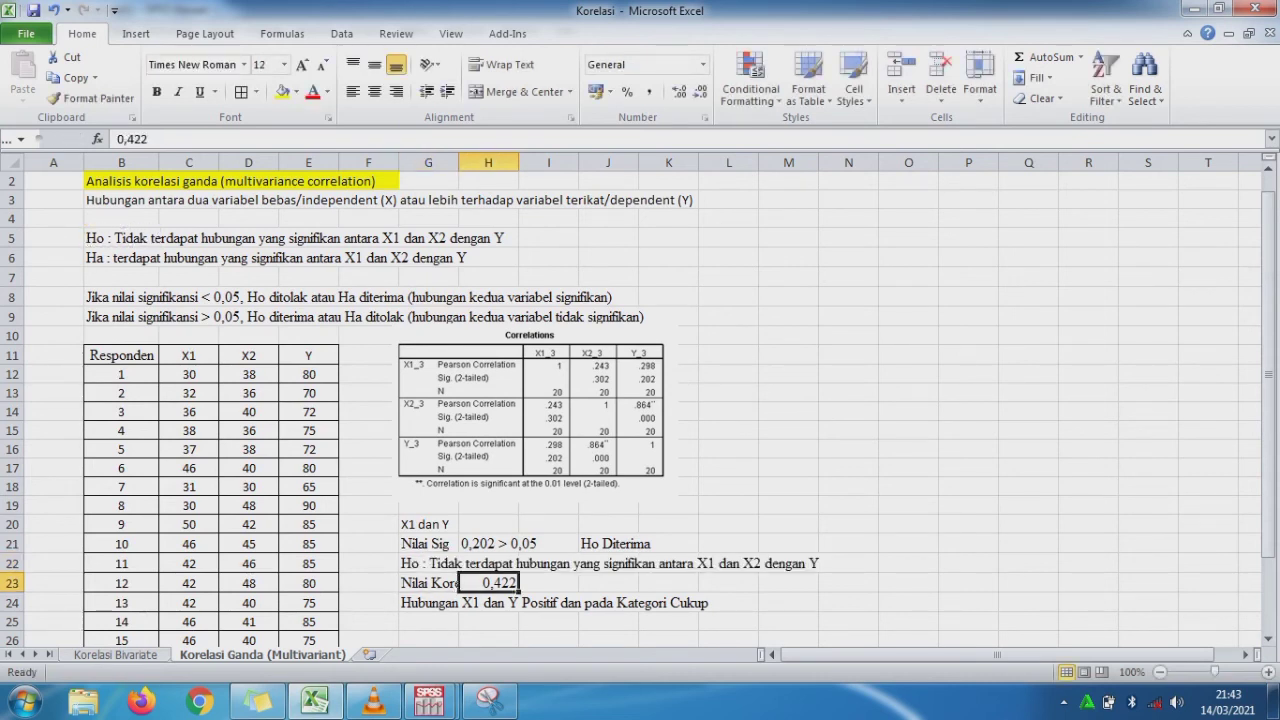
text(0,42)
key(BackSpace)
key(BackSpace)
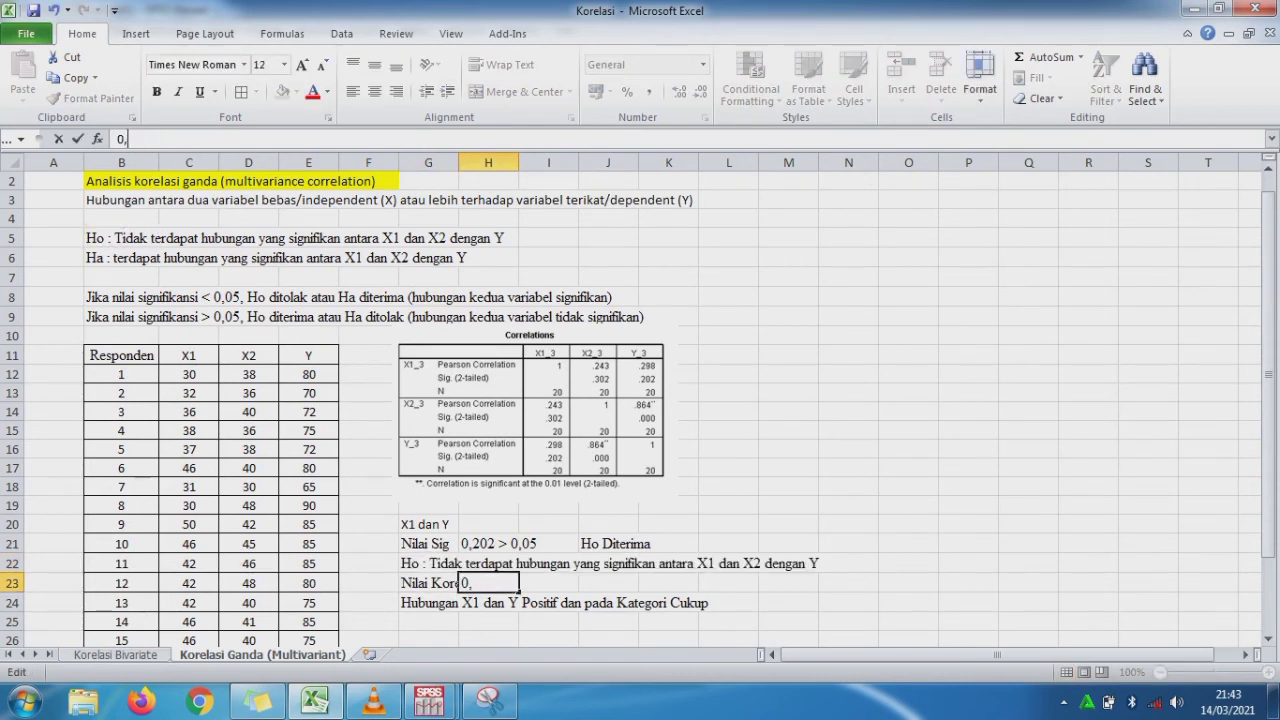
text(298)
key(Return)
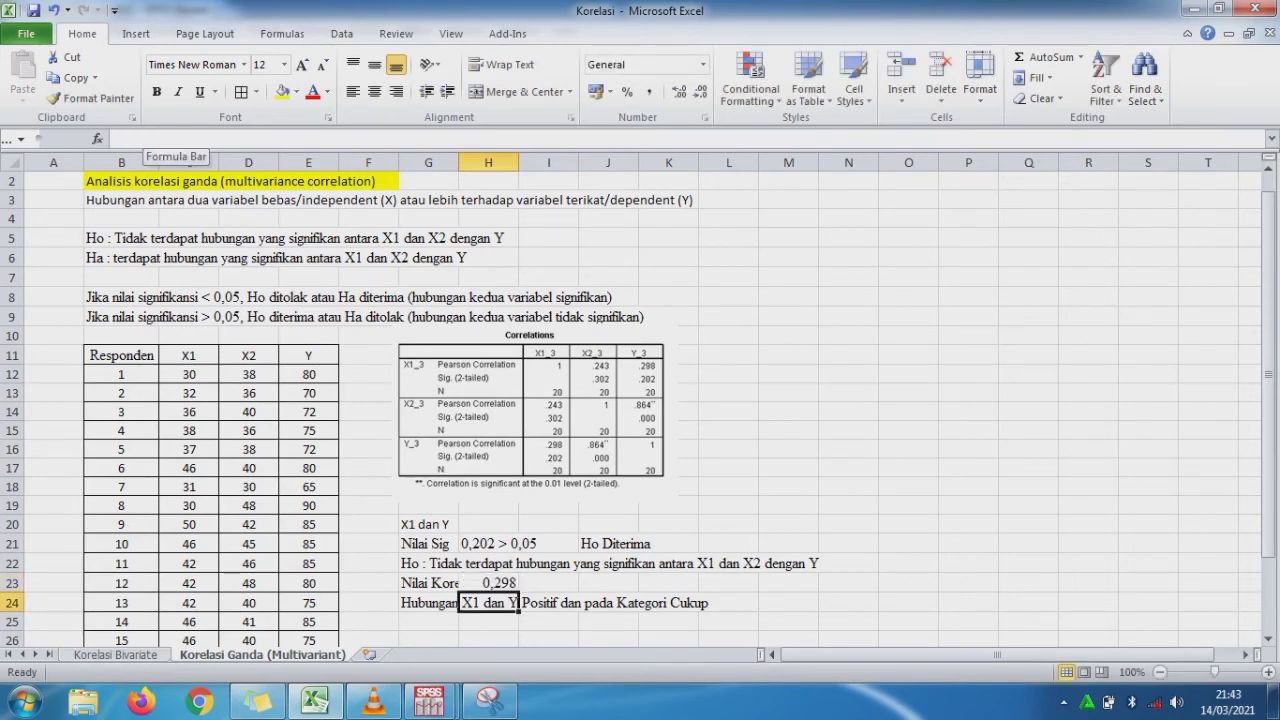
Check the category table on the Korelasi Bivariate sheet and change the category in G24's conclusion to "Lemah".
key(ctrl+Page_Up)
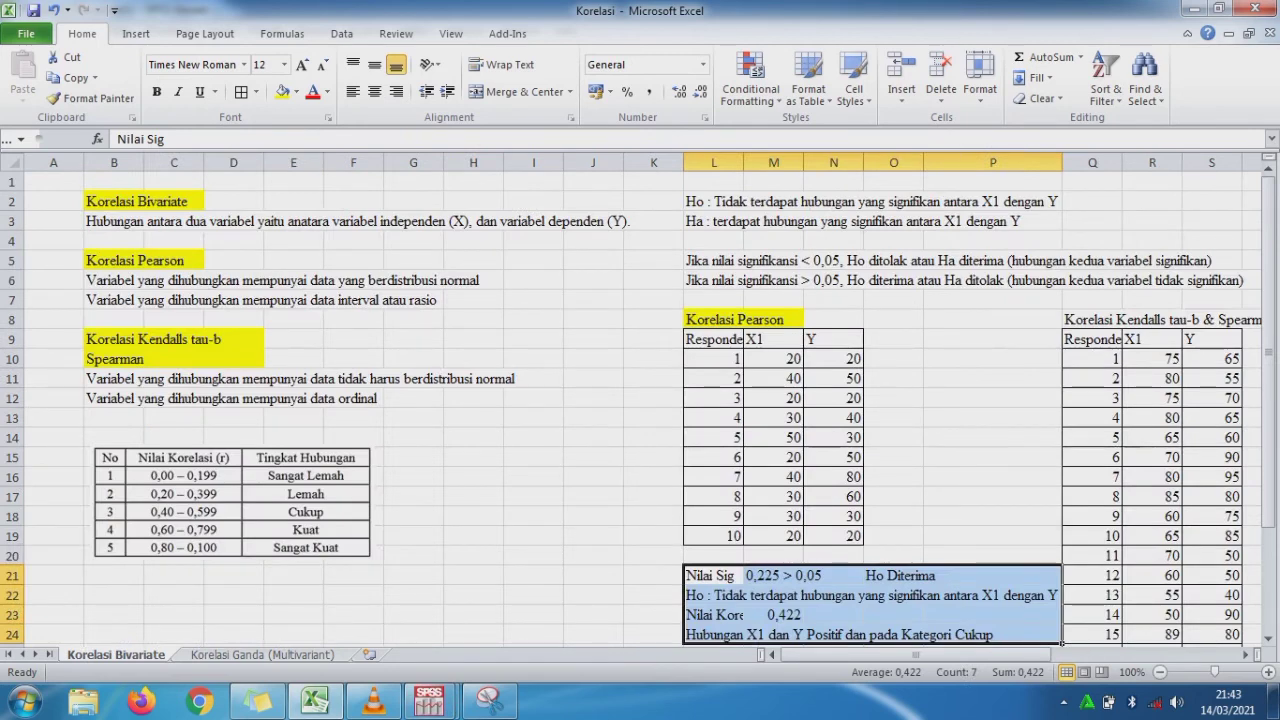
key(ctrl+Page_Down)
click(428, 603)
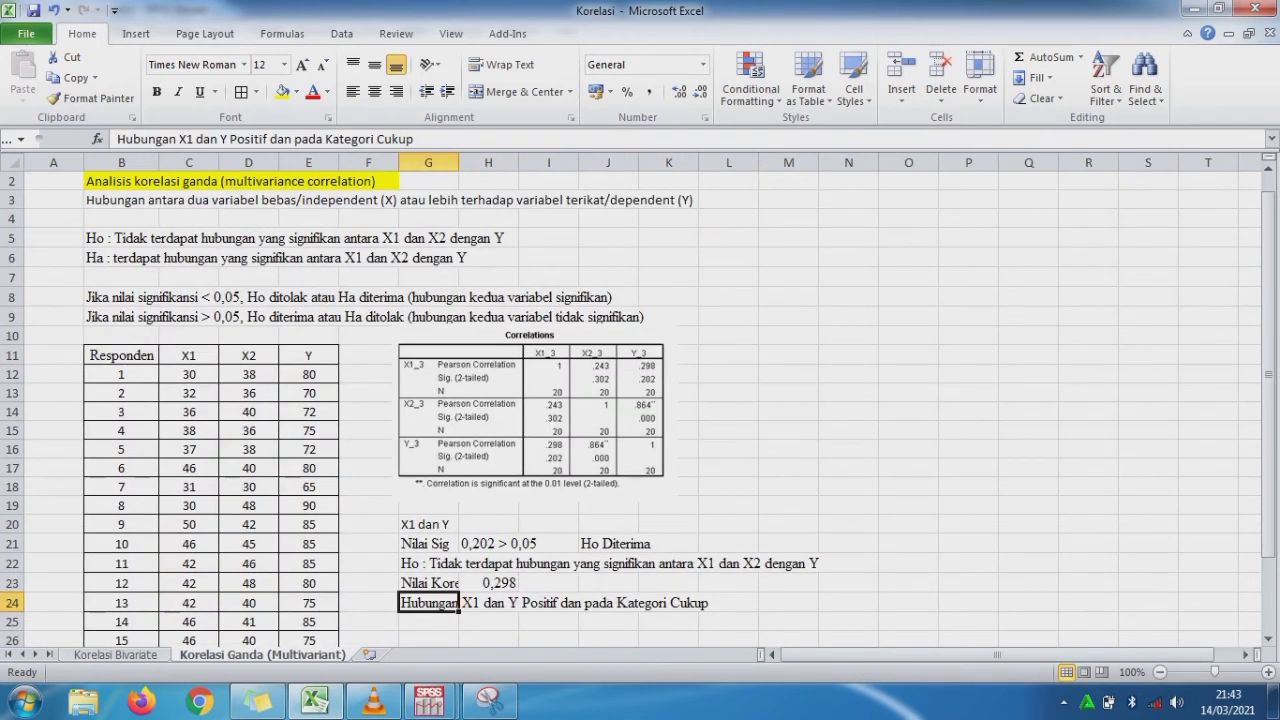
key(F2)
key(BackSpace)
key(BackSpace)
key(BackSpace)
key(BackSpace)
key(BackSpace)
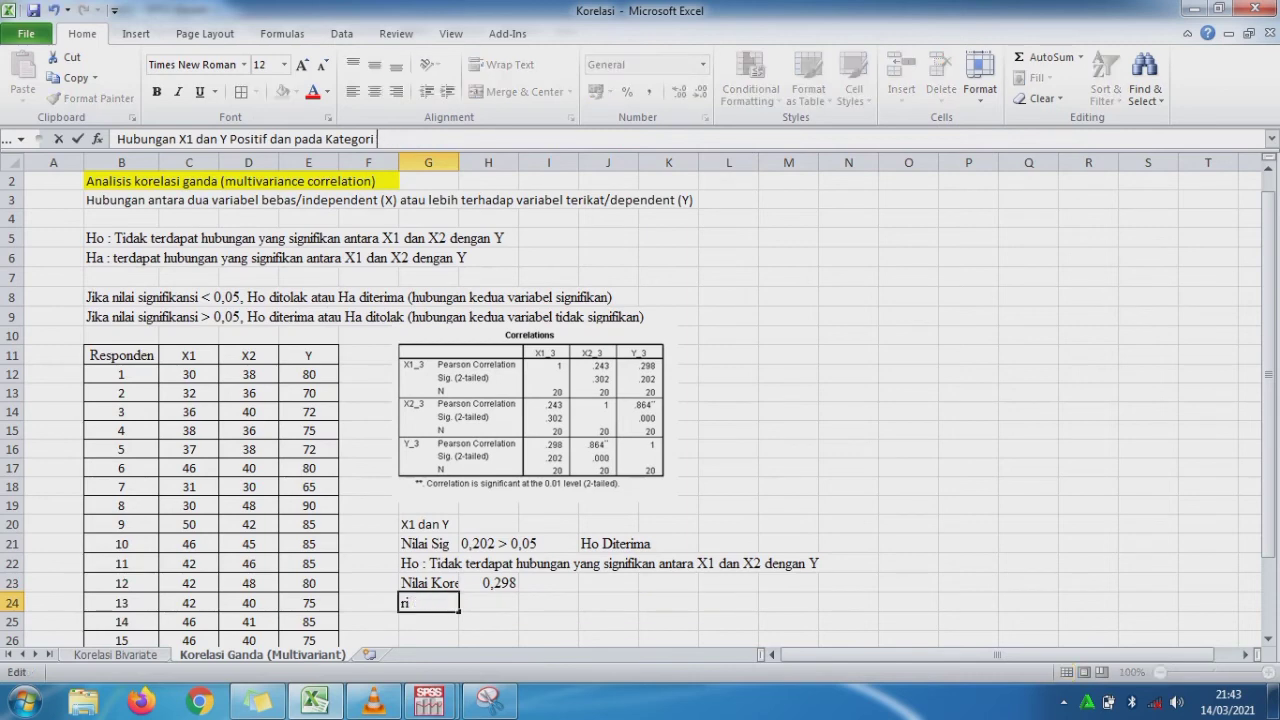
text(Le)
text(mah)
key(Return)
key(Return)
key(Return)
key(Return)
key(Return)
key(Return)
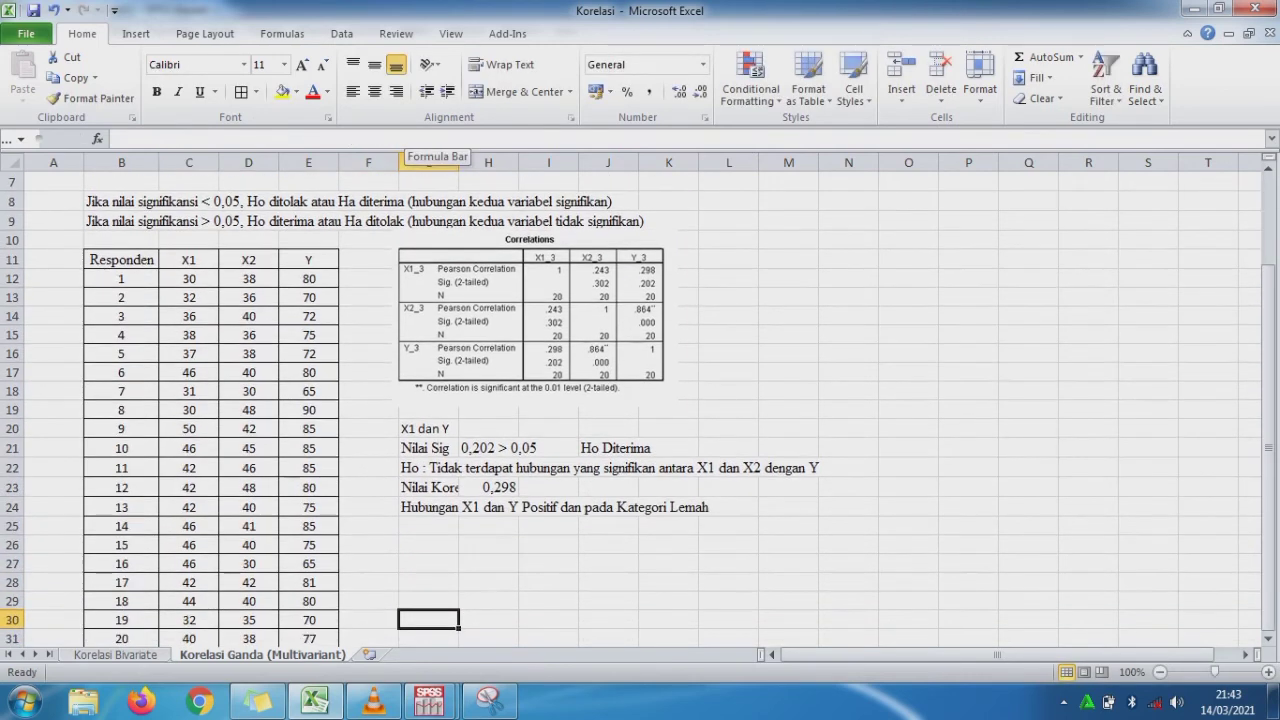
Copy the X1 and Y interpretation block G20:M24 to G26.
drag(428, 429, 788, 508)
key(ctrl+c)
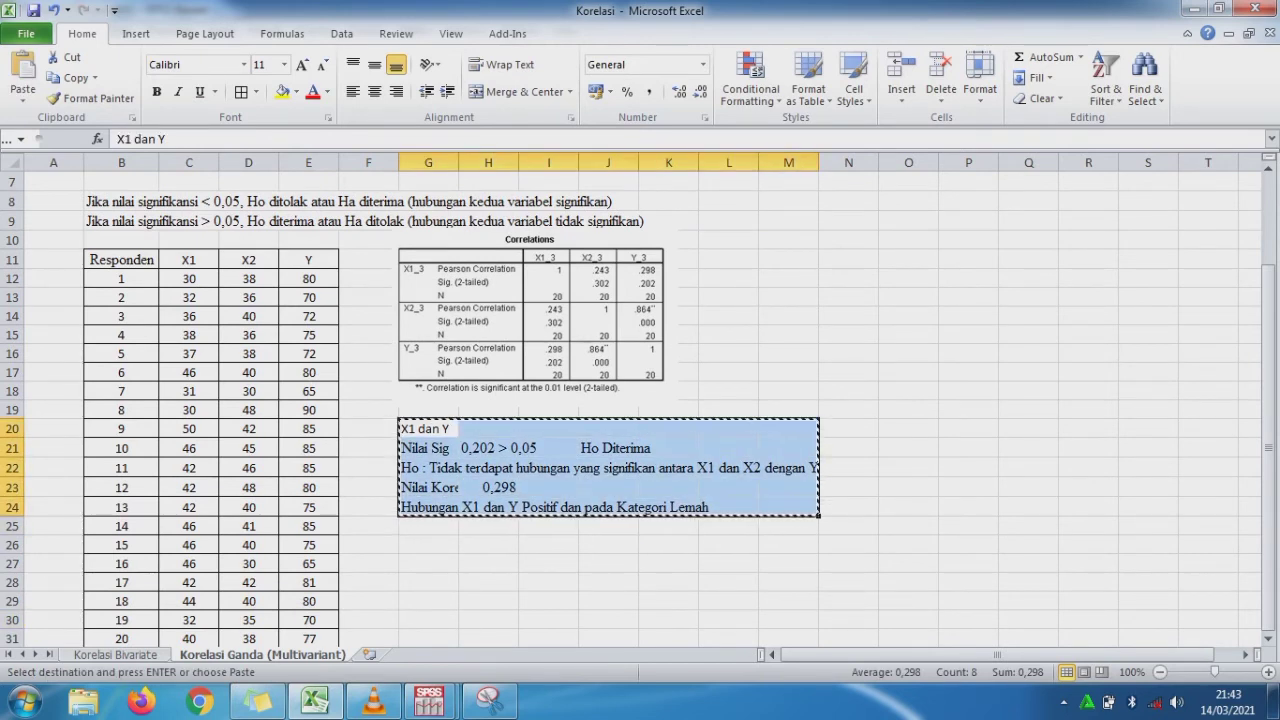
click(428, 545)
key(ctrl+v)
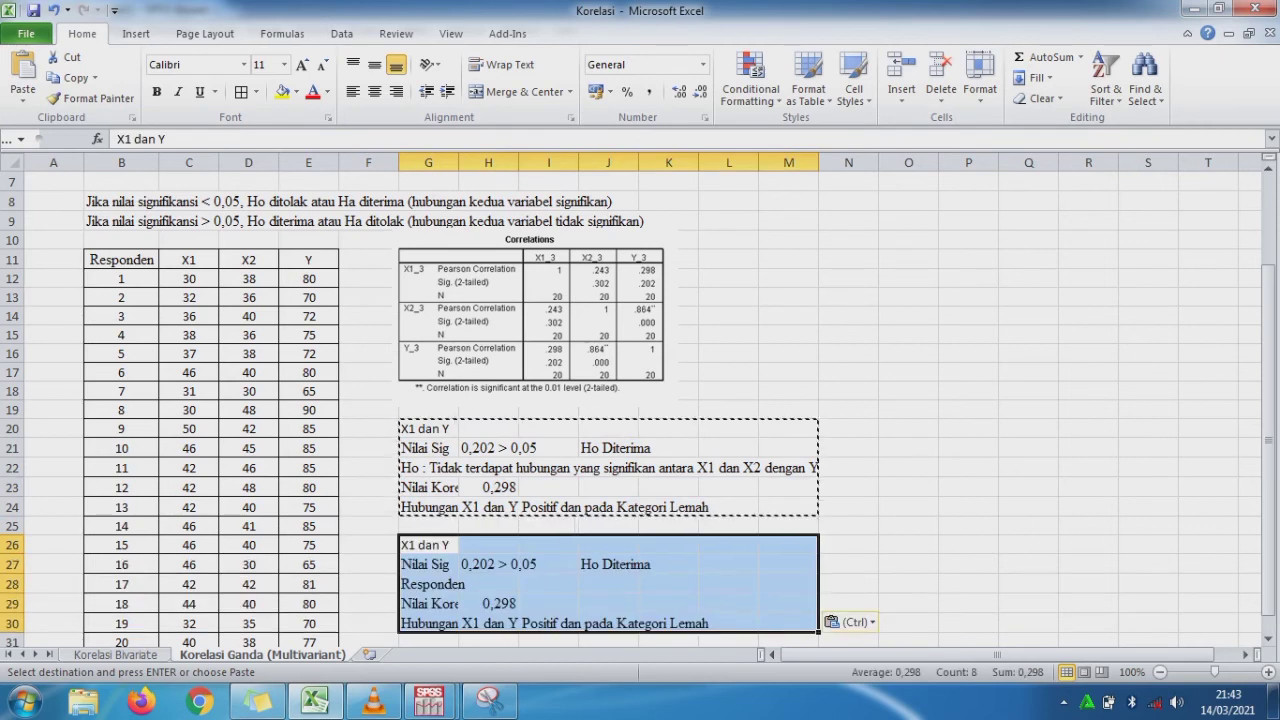
Change the heading of the copied interpretation block in G26 to "X2 dan Y".
click(428, 545)
click(132, 139)
key(BackSpace)
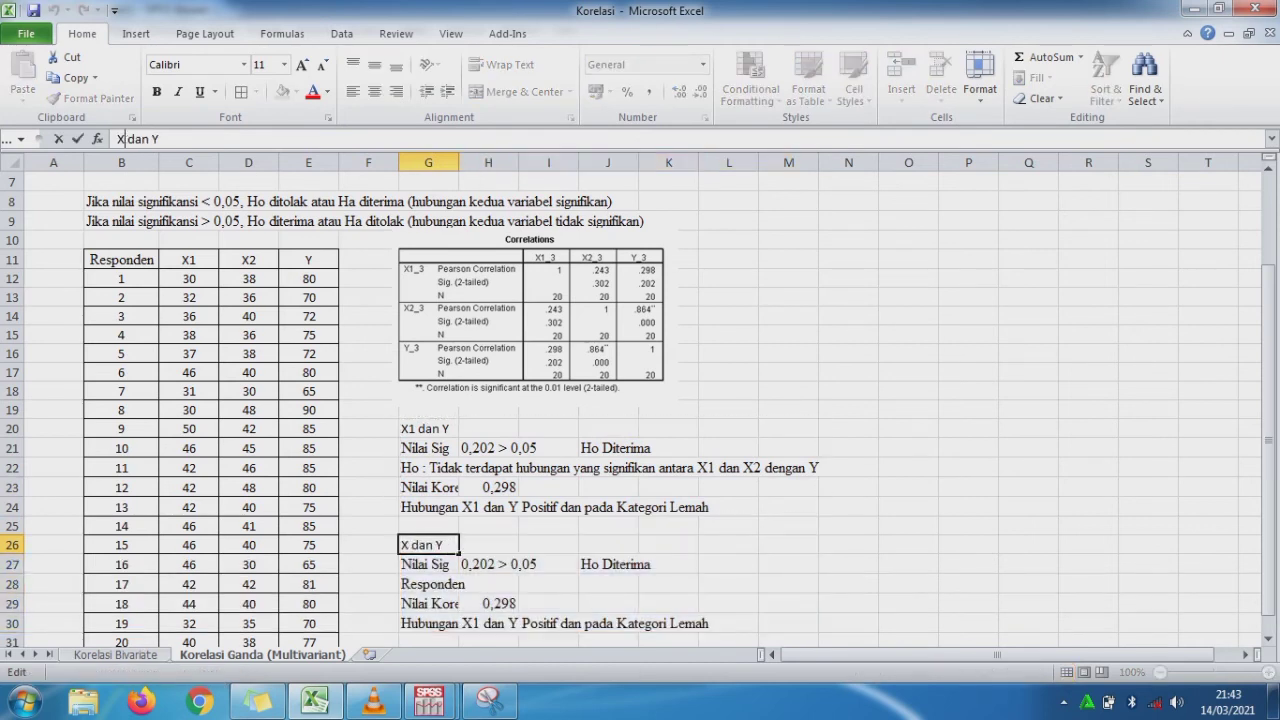
text(@)
key(BackSpace)
text(2)
key(Return)
Change the significance comparison in H27 to "0,000 < 0,05".
key(Right)
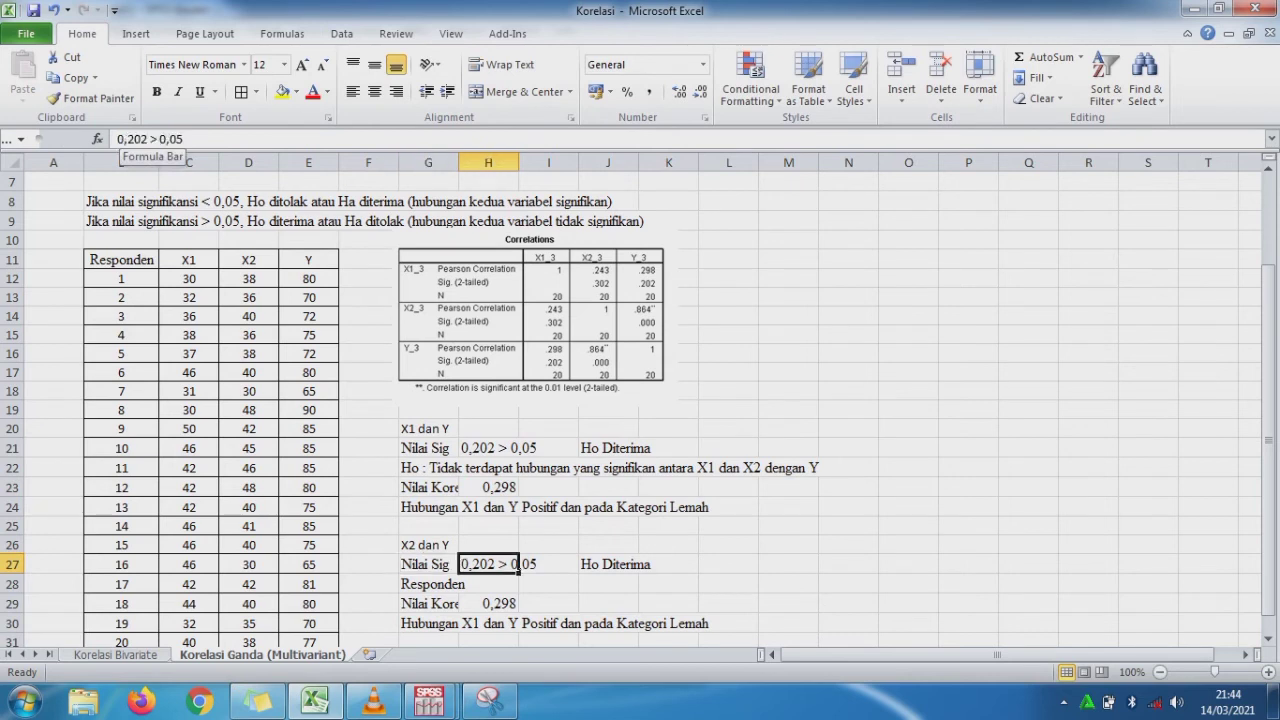
click(137, 139)
key(BackSpace)
key(BackSpace)
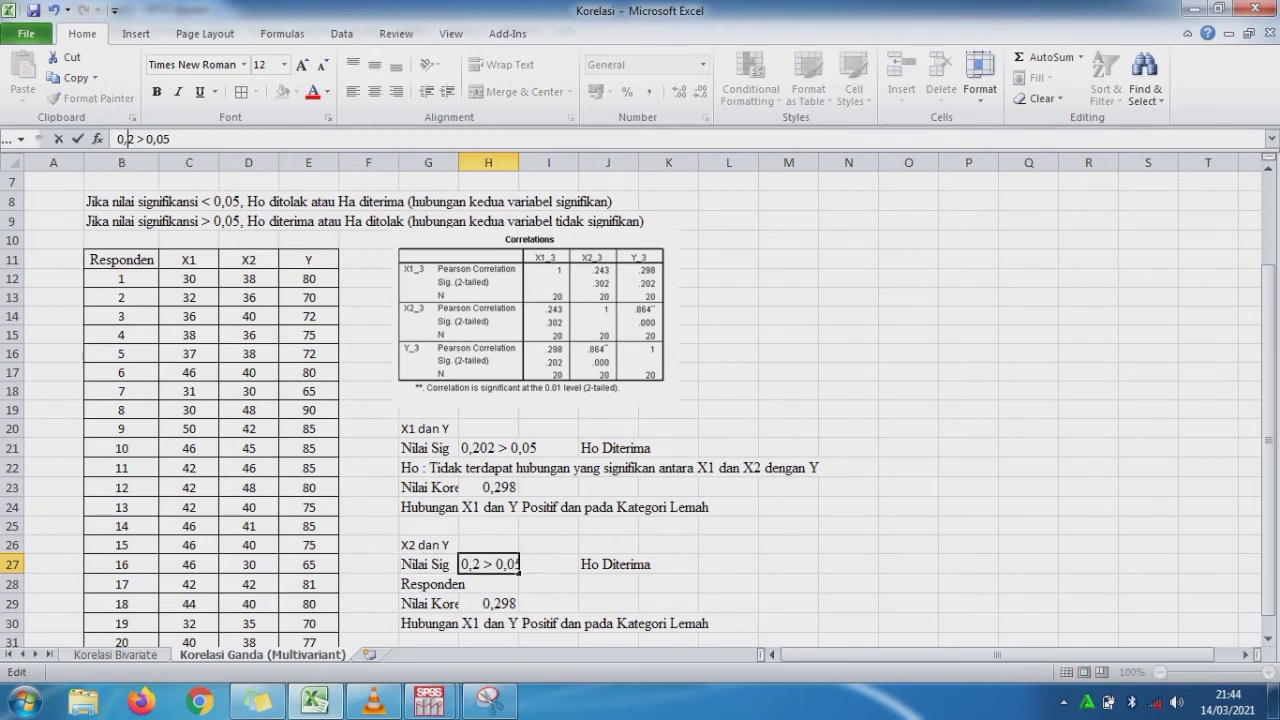
key(Delete)
key(Delete)
text(000)
key(Delete)
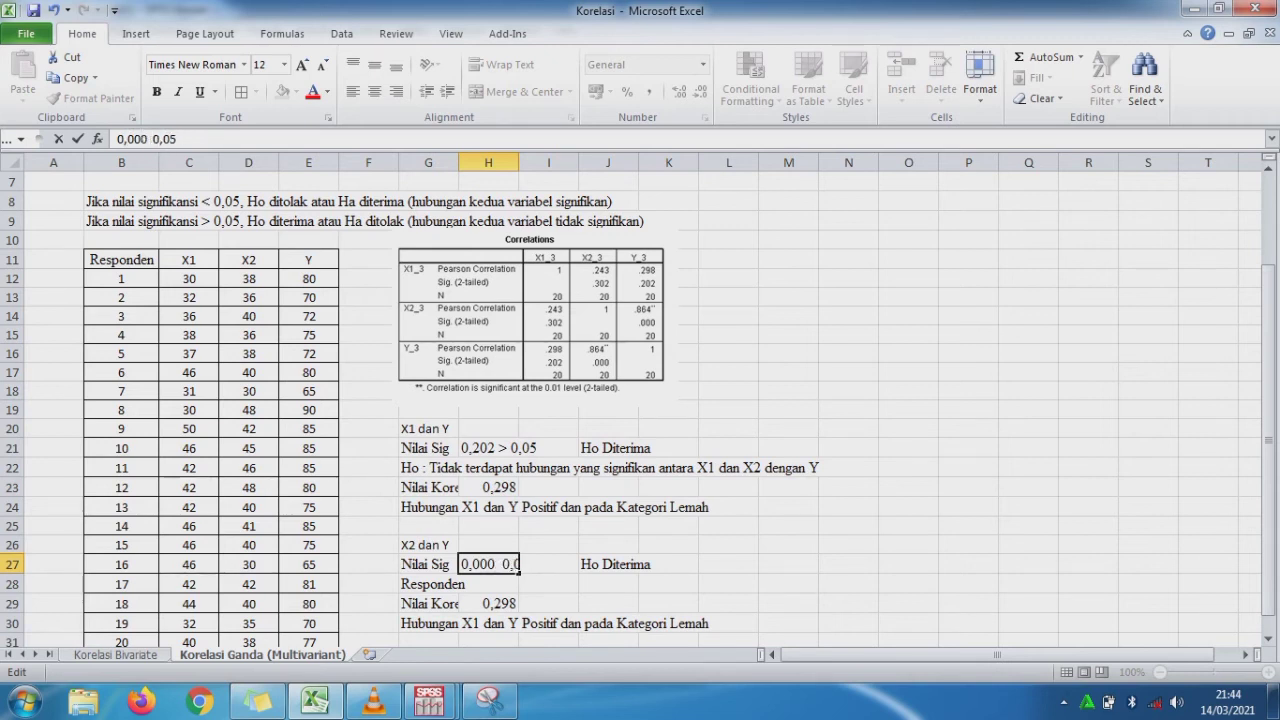
text(<)
key(Return)
Change the hypothesis decision in J27 to "Ha Diterima".
key(Up)
key(Up)
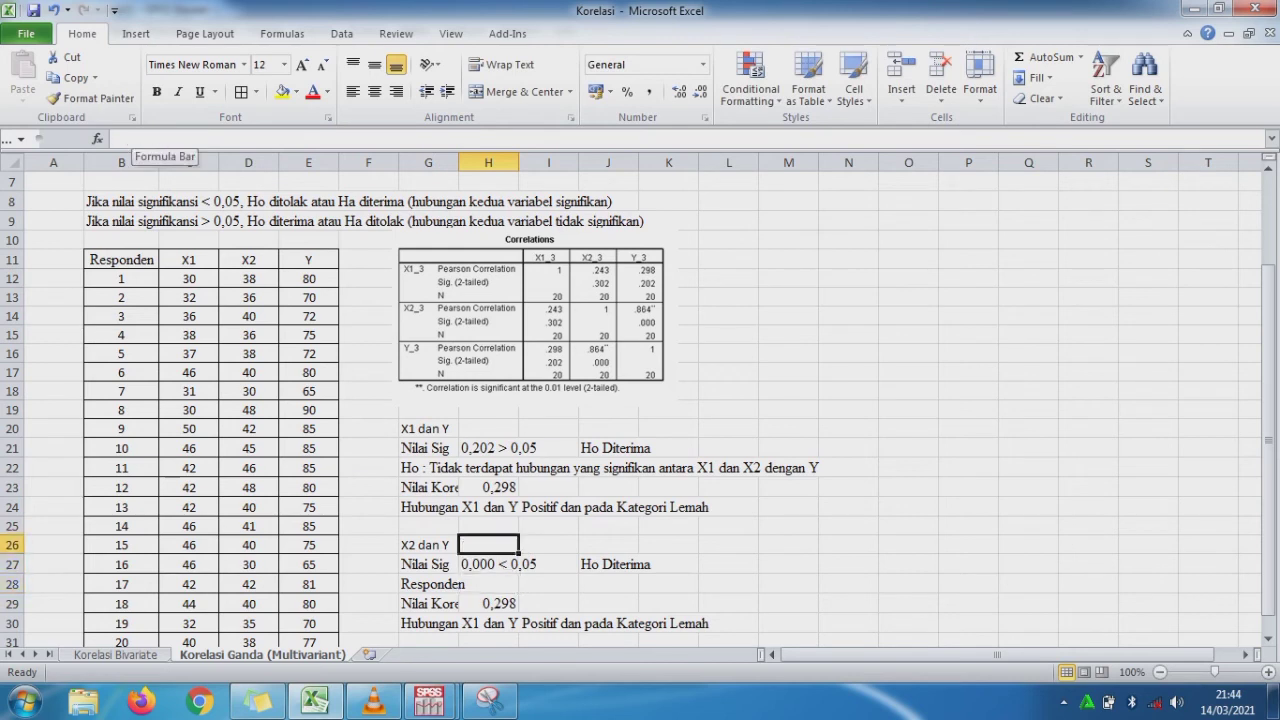
key(Right)
key(Right)
key(Down)
click(131, 139)
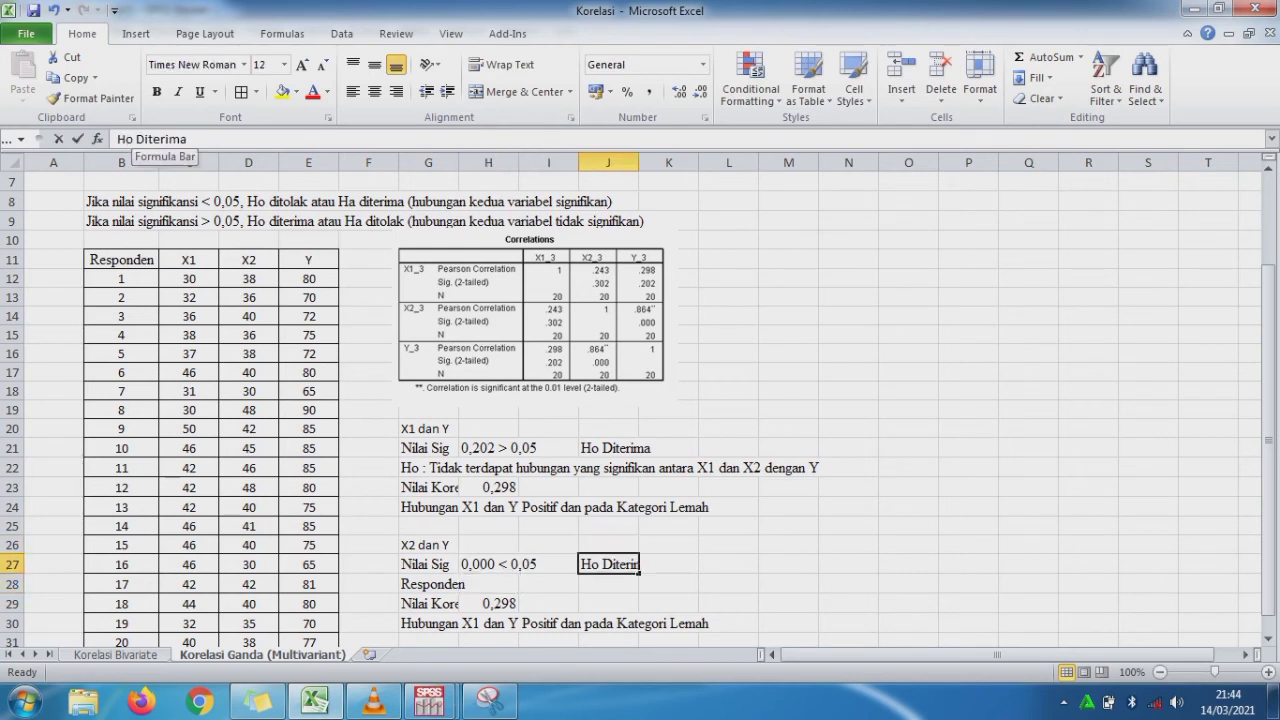
key(BackSpace)
text(a)
key(Return)
Set G28 to the formula =B6 so it refers to this sheet's Ha statement.
key(Left)
key(Left)
key(Left)
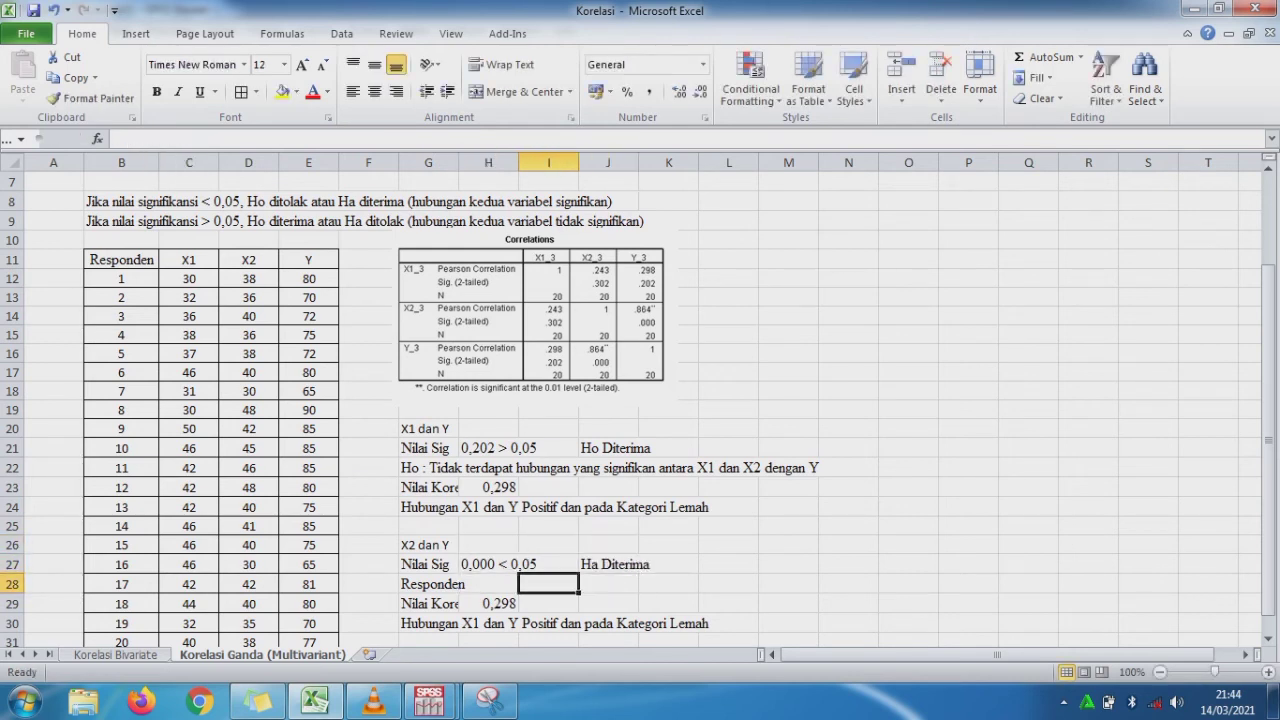
text(=)
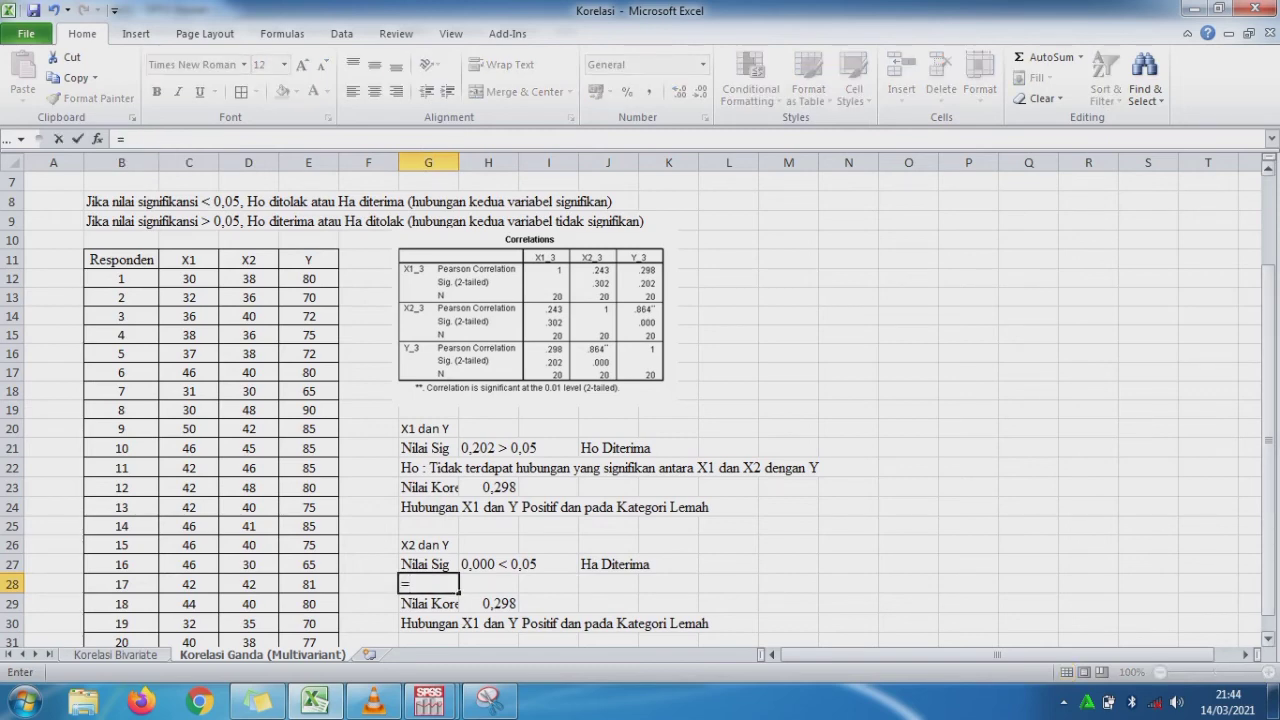
scroll(640, 400, up, 2)
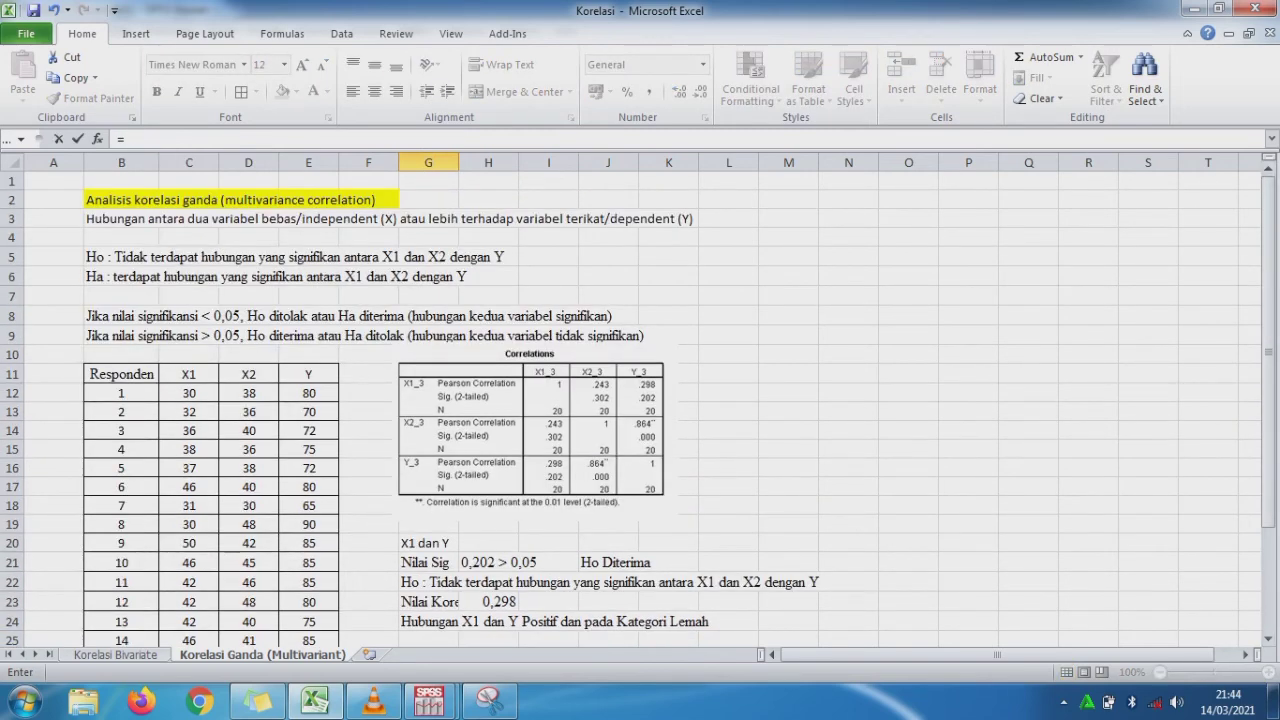
click(121, 277)
key(Return)
key(Down)
key(Down)
key(Down)
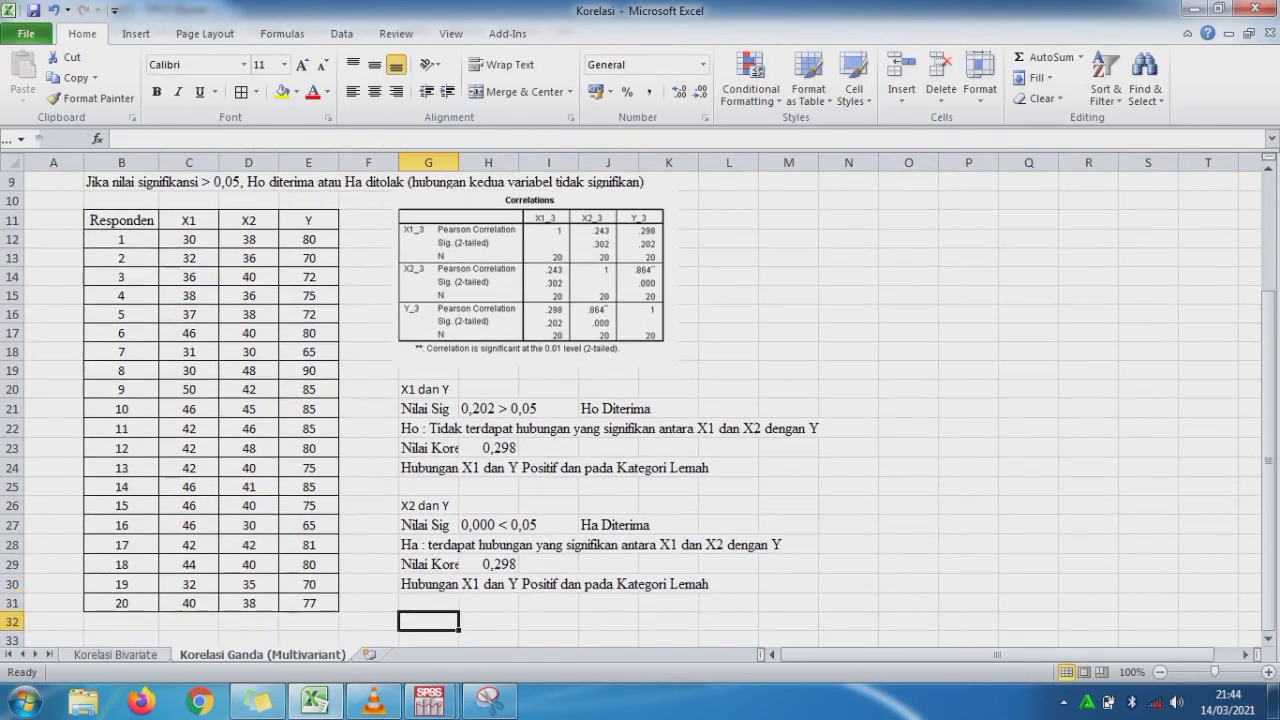
key(Up)
key(Up)
key(Up)
key(Up)
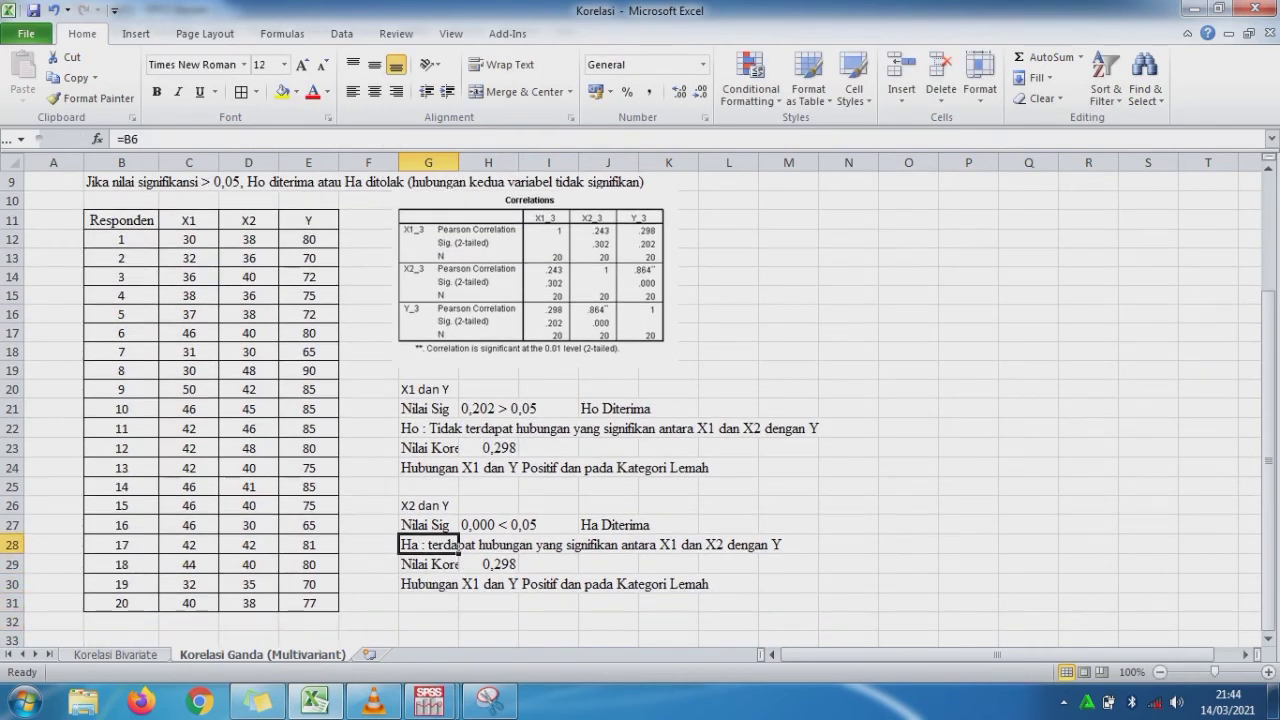
Replace the formula in G22 with the Ho statement copied from B5 as plain text.
click(429, 429)
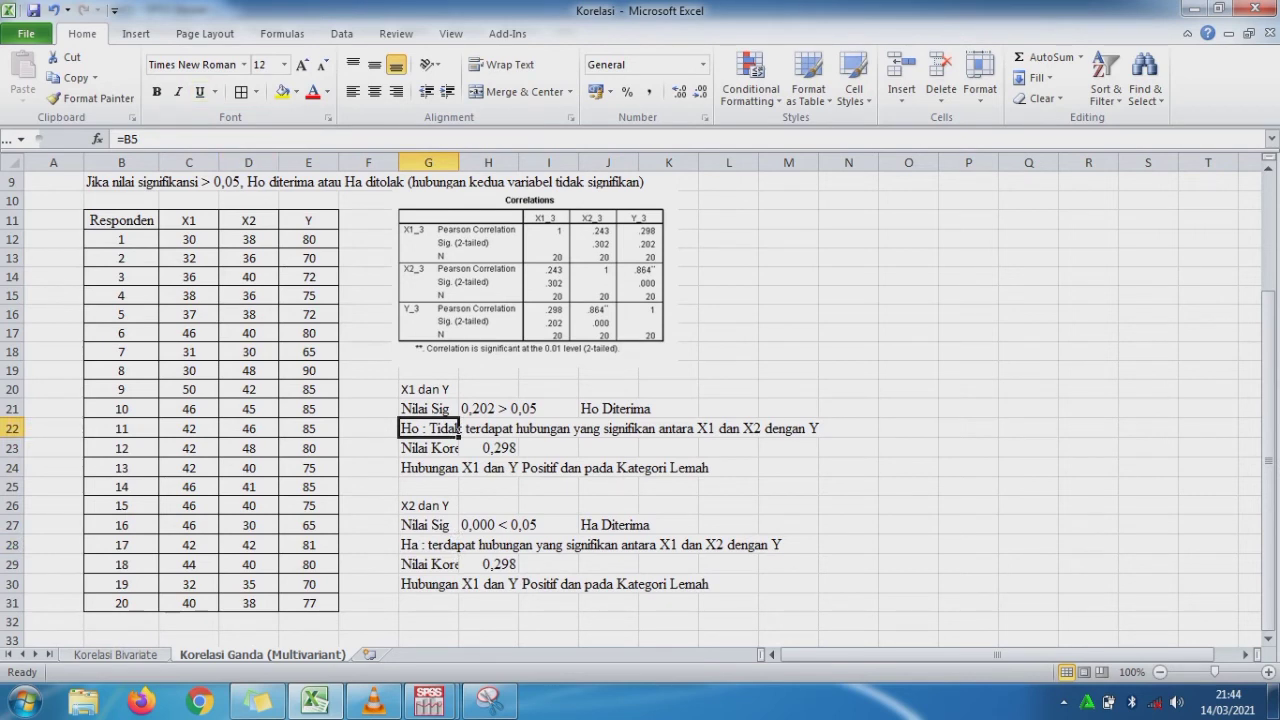
drag(1268, 378, 1268, 267)
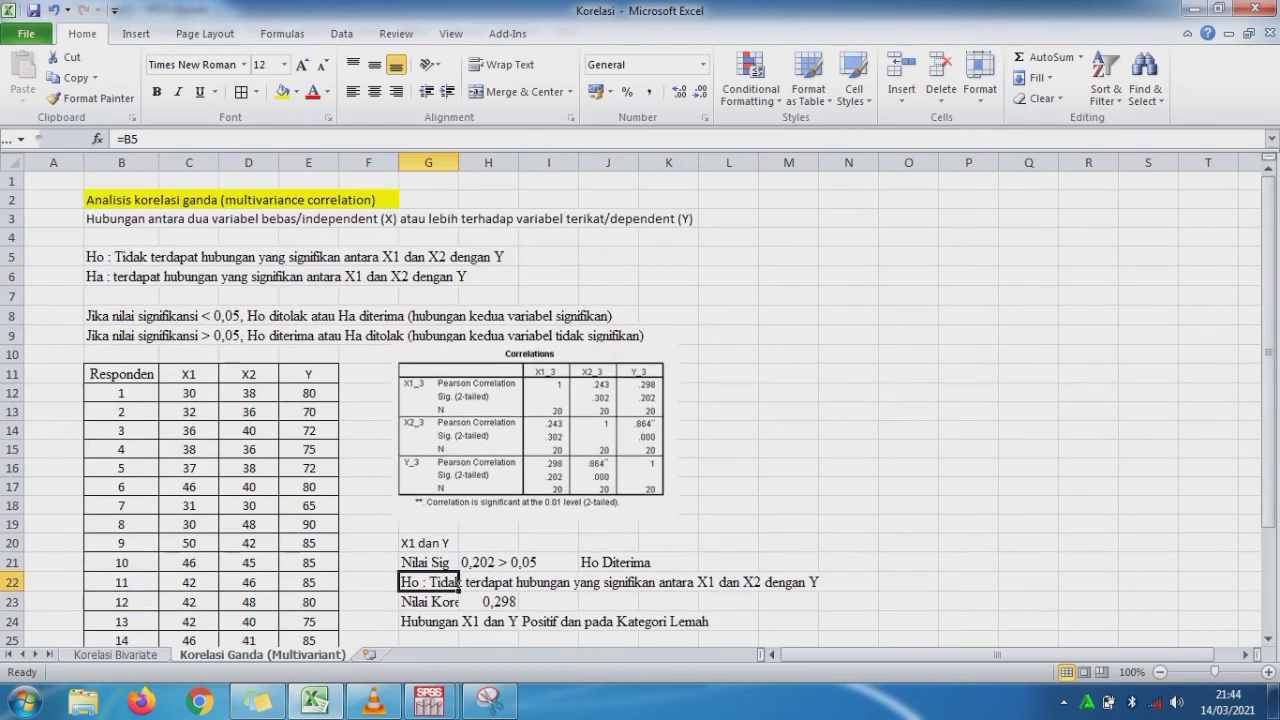
click(121, 257)
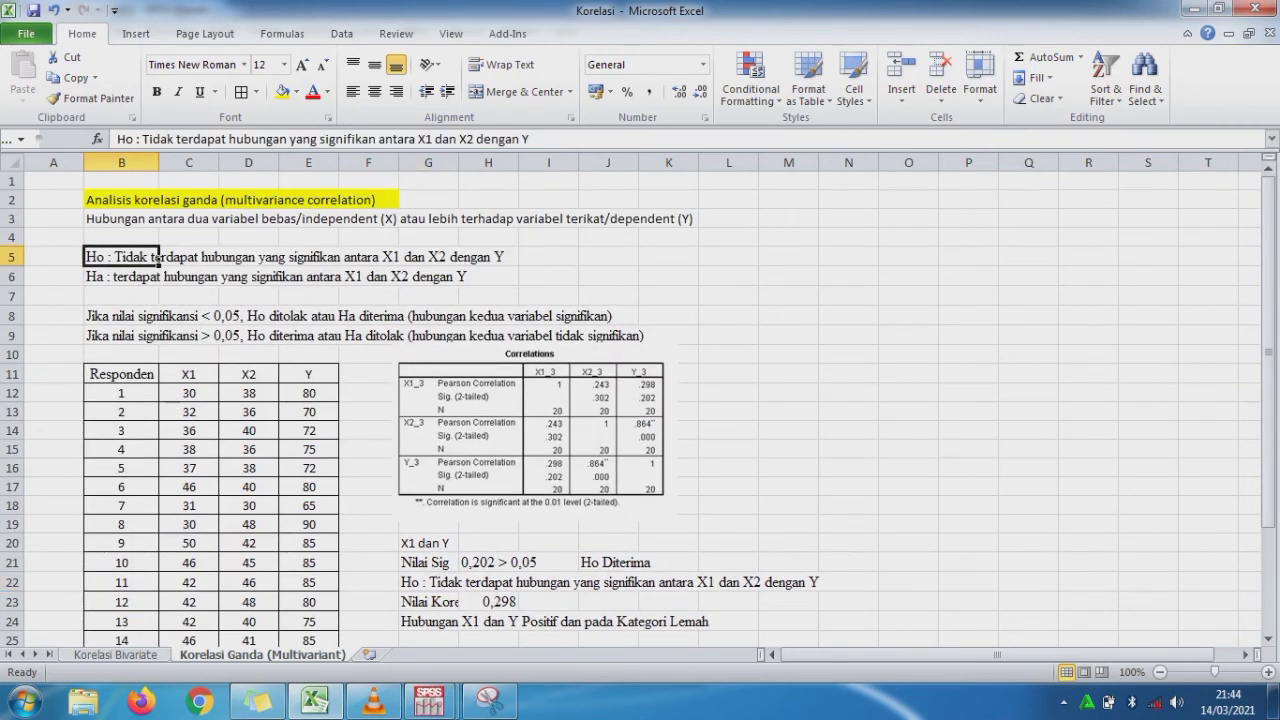
click(530, 139)
drag(530, 139, 116, 139)
key(ctrl+c)
key(Escape)
click(457, 581)
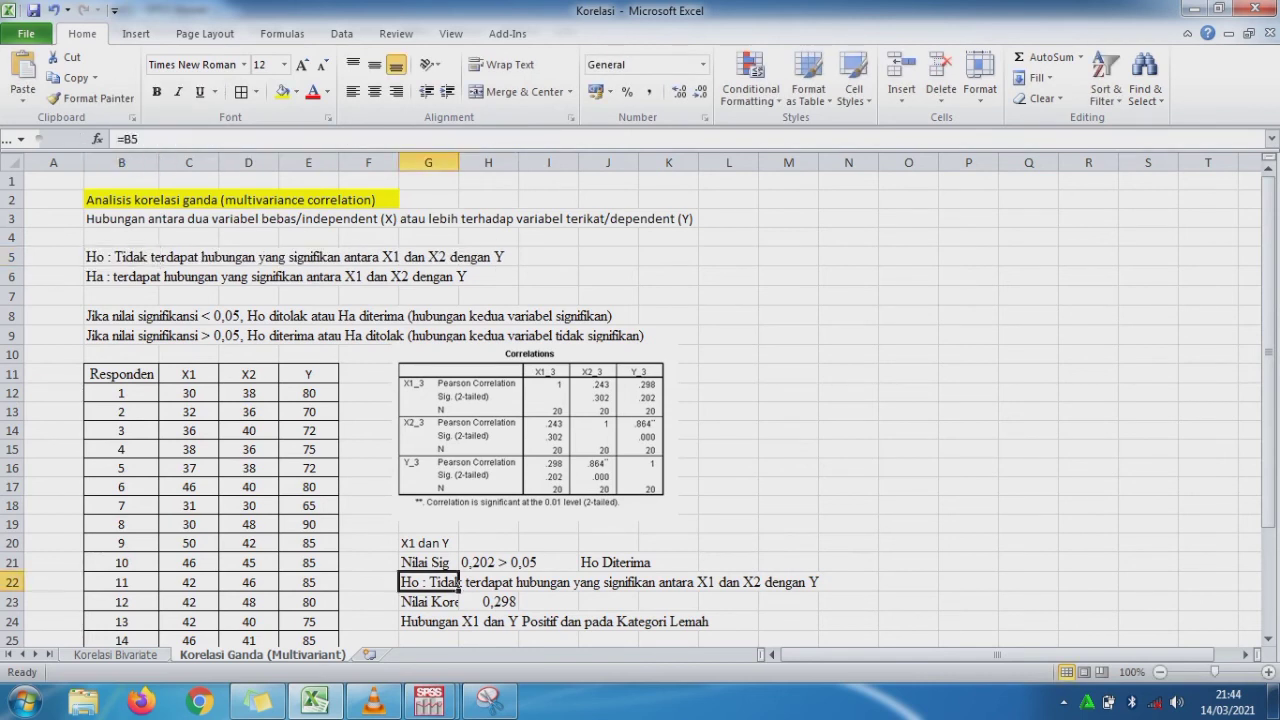
key(ctrl+v)
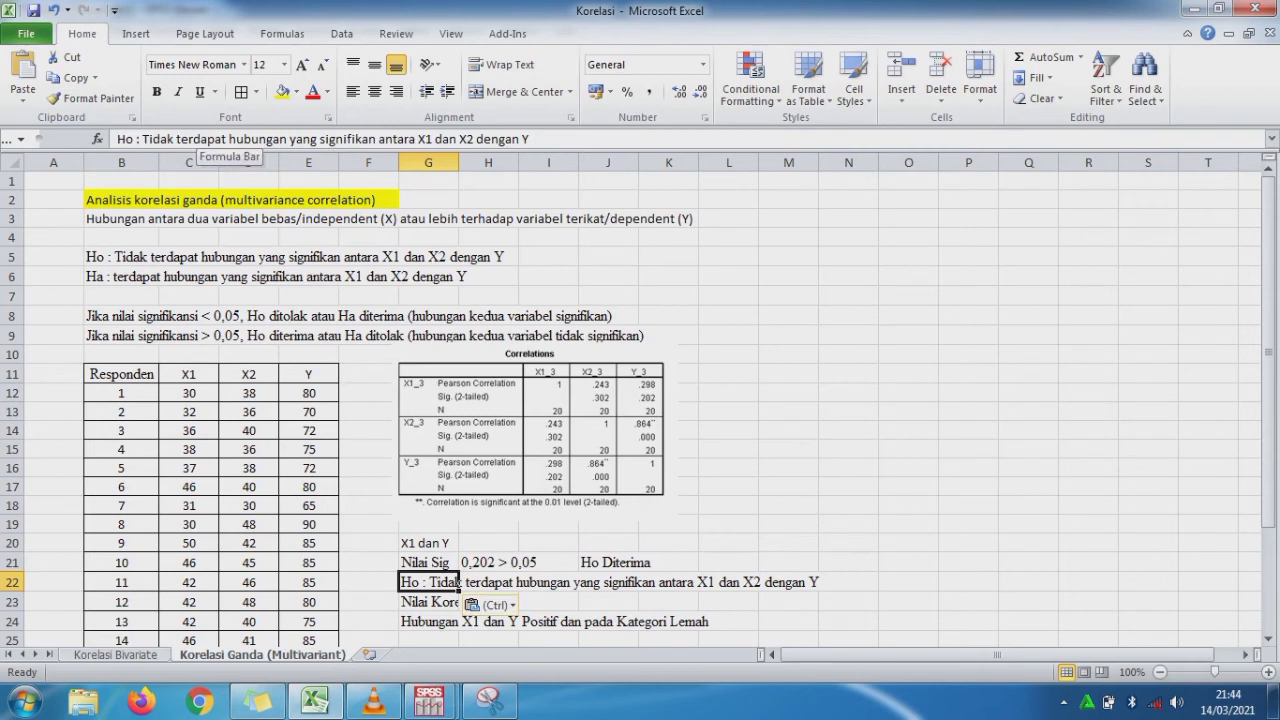
Remove "dan X2" from G22 so it reads "Ho : Tidak terdapat hubungan yang signifikan antara X1 dengan Y".
click(419, 139)
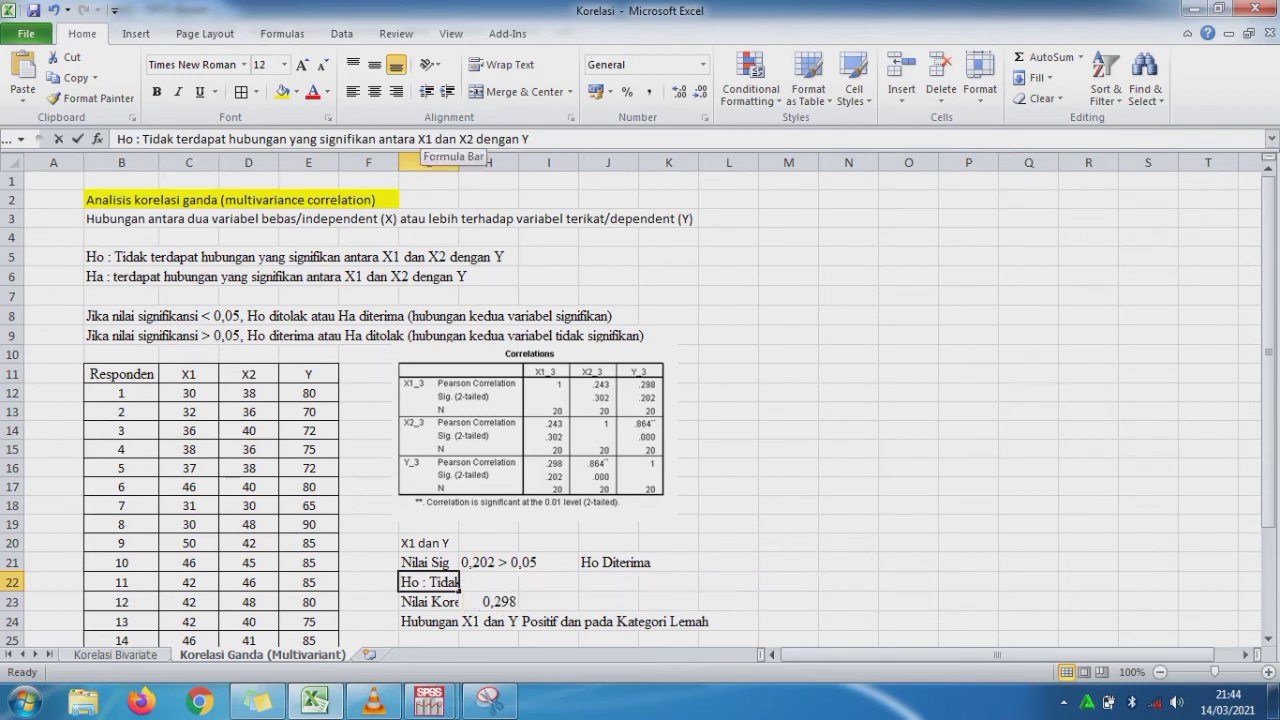
key(Delete)
key(Delete)
key(Delete)
key(Delete)
key(Delete)
key(Delete)
key(Delete)
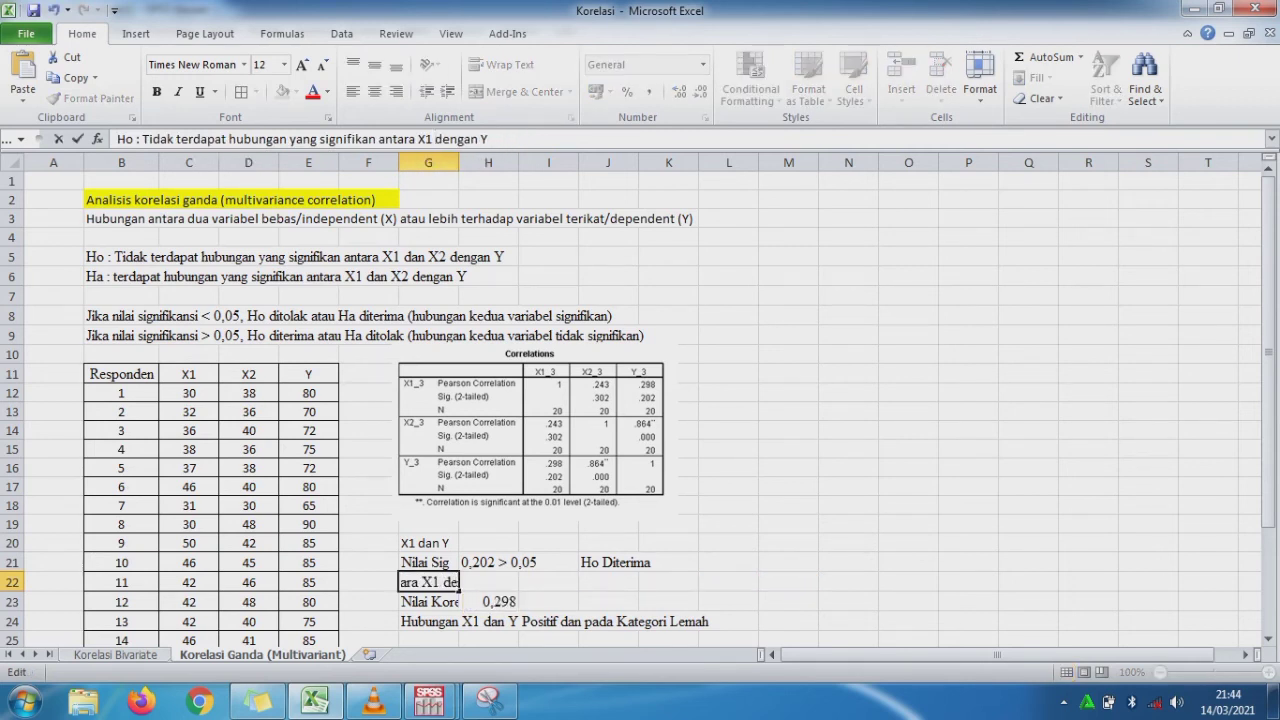
key(Return)
Paste the copied Ho statement text into G28 in the X2 and Y block.
key(Down)
key(Down)
key(Down)
key(Down)
key(Down)
key(Down)
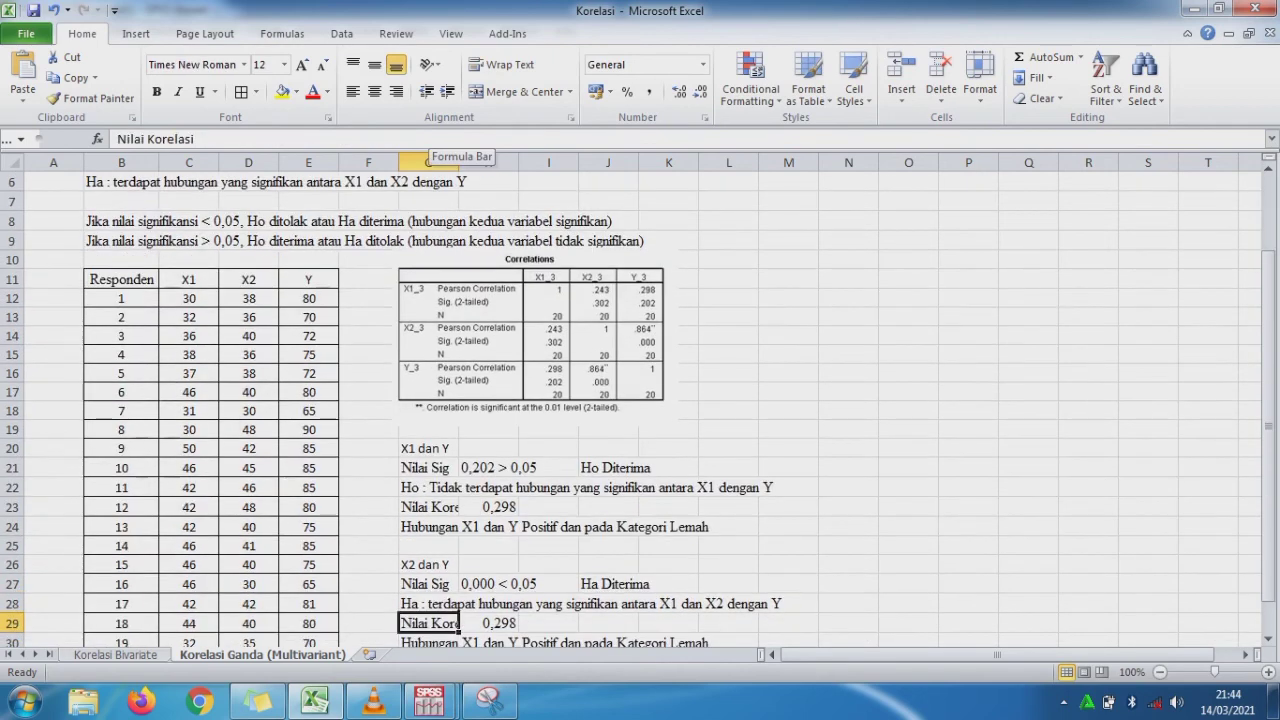
key(Down)
key(Down)
key(Down)
key(Up)
key(Up)
key(Up)
key(Up)
key(ctrl+v)
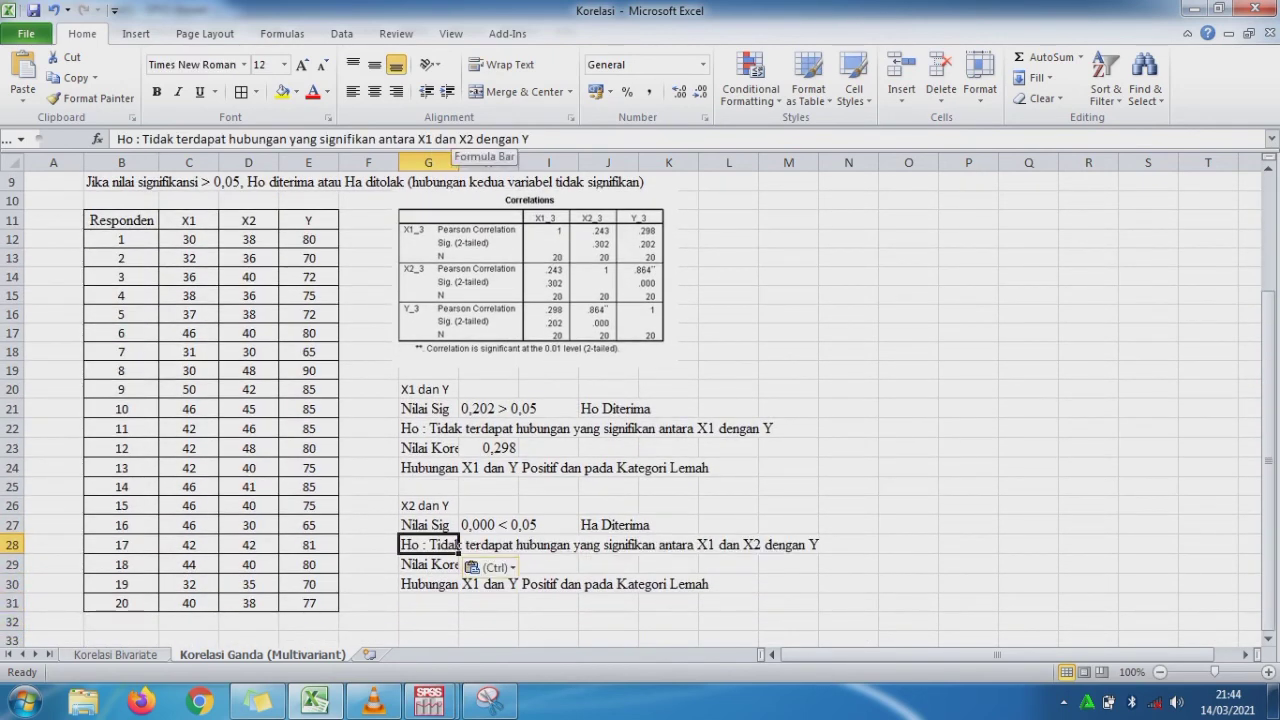
Remove "X1 dan" from the statement in G28 so it refers only to X2 and Y.
click(456, 139)
key(BackSpace)
key(BackSpace)
key(BackSpace)
key(BackSpace)
key(BackSpace)
key(BackSpace)
key(BackSpace)
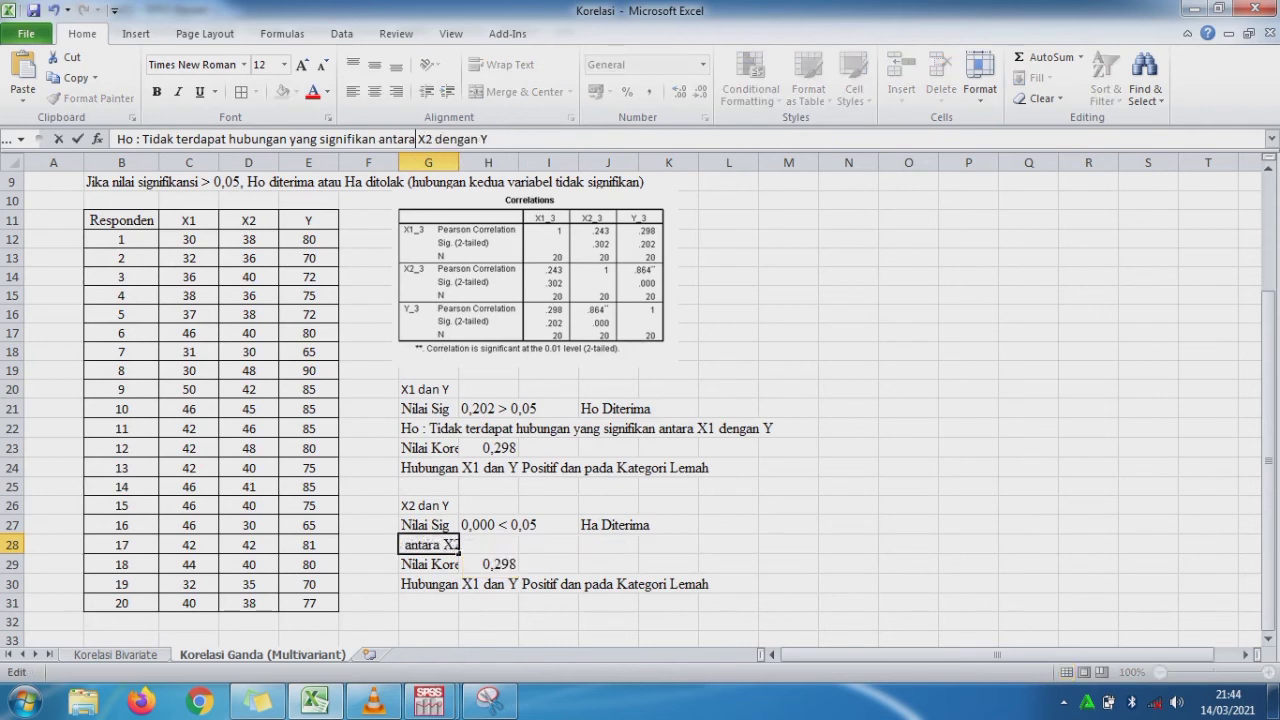
key(Return)
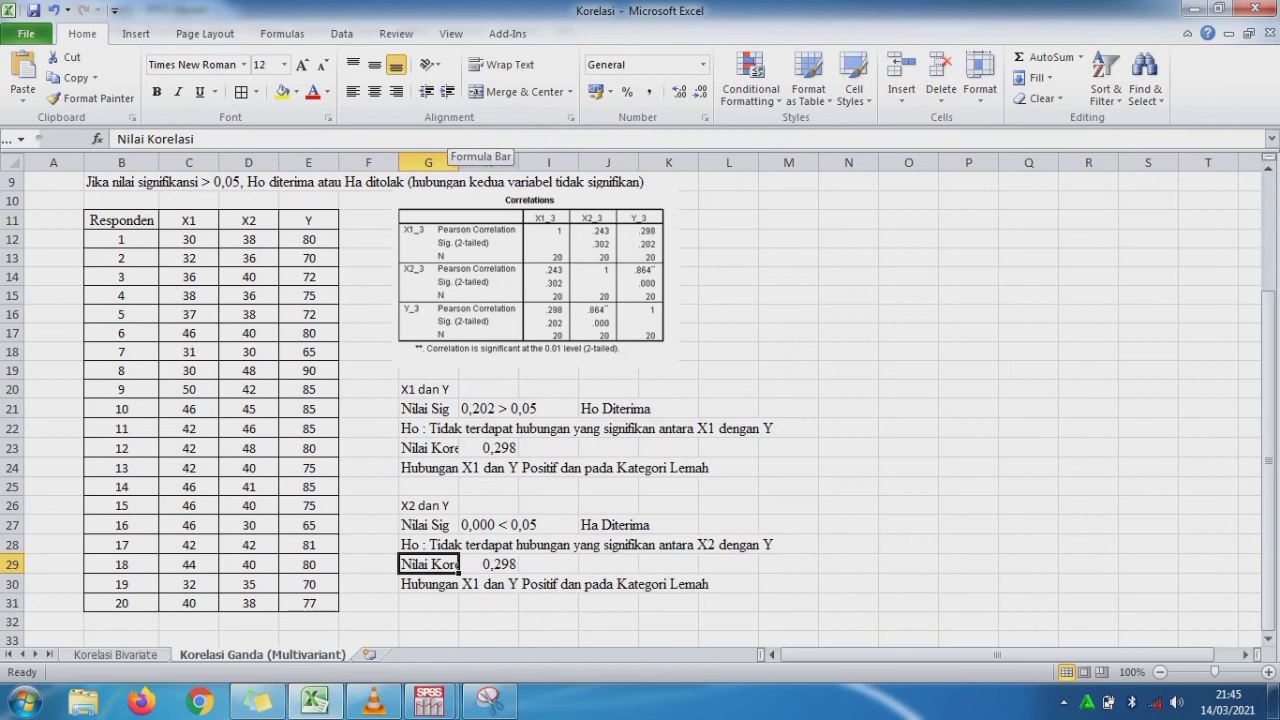
Set the X2 and Y correlation value in H29 to 0,864.
key(Right)
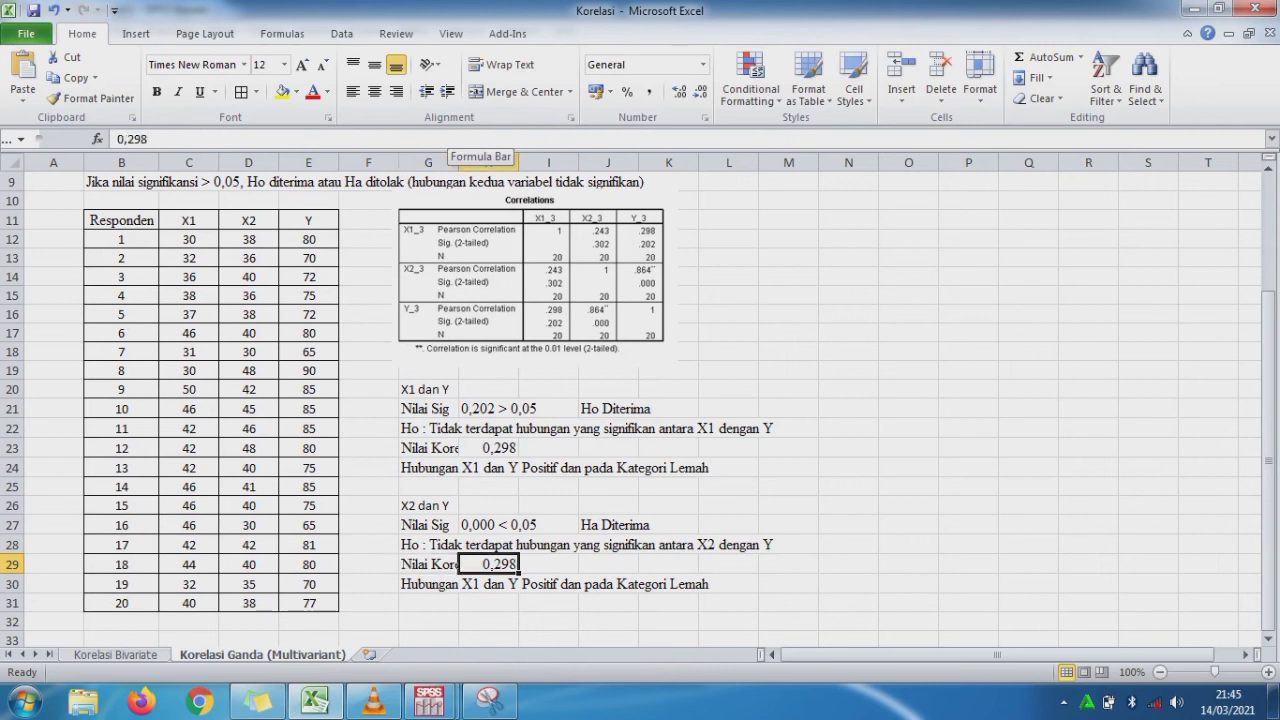
key(F2)
key(BackSpace)
key(BackSpace)
key(BackSpace)
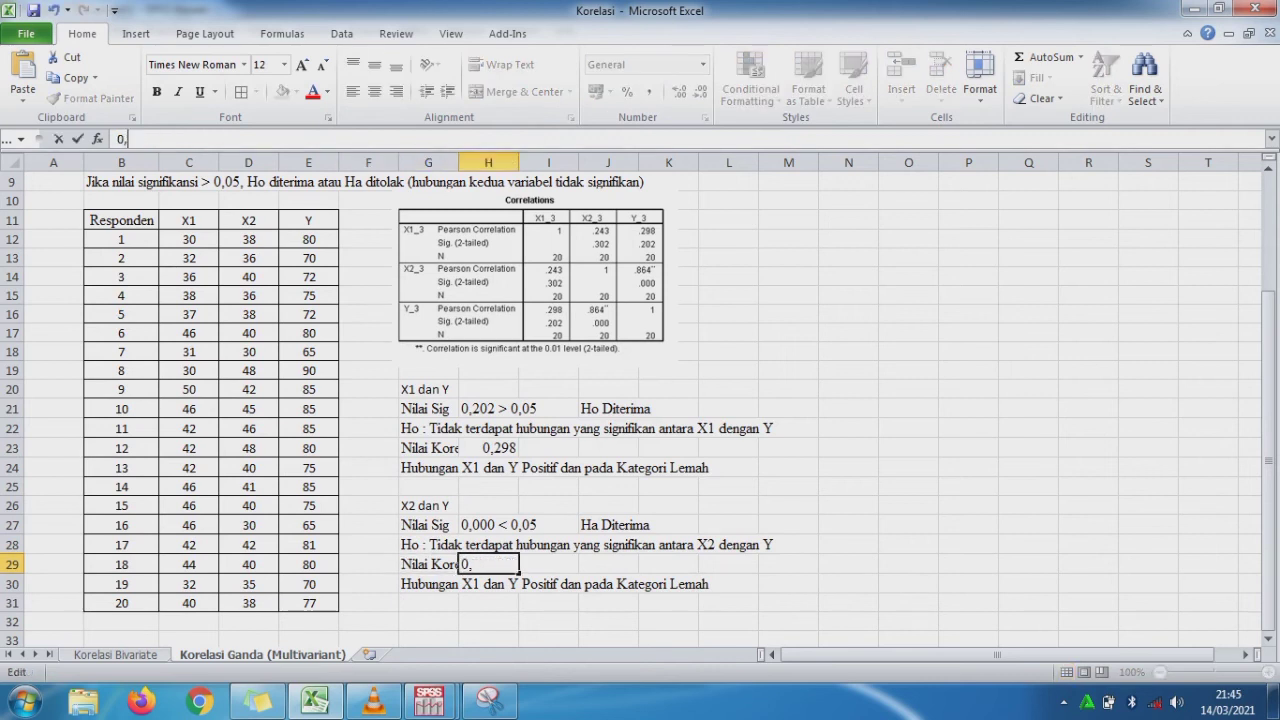
text(864)
key(Return)
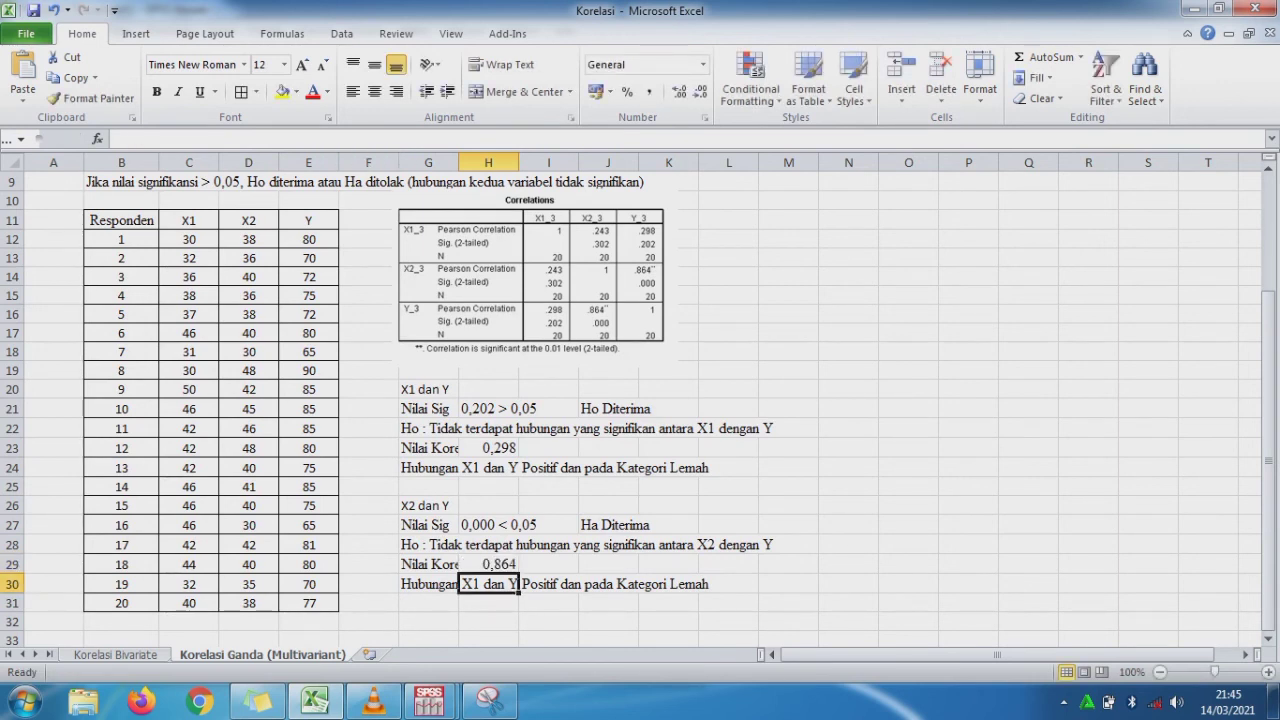
Edit G28 to read "H1 : Terdapat hubungan yang signifikan antara X2 dengan Y".
click(429, 545)
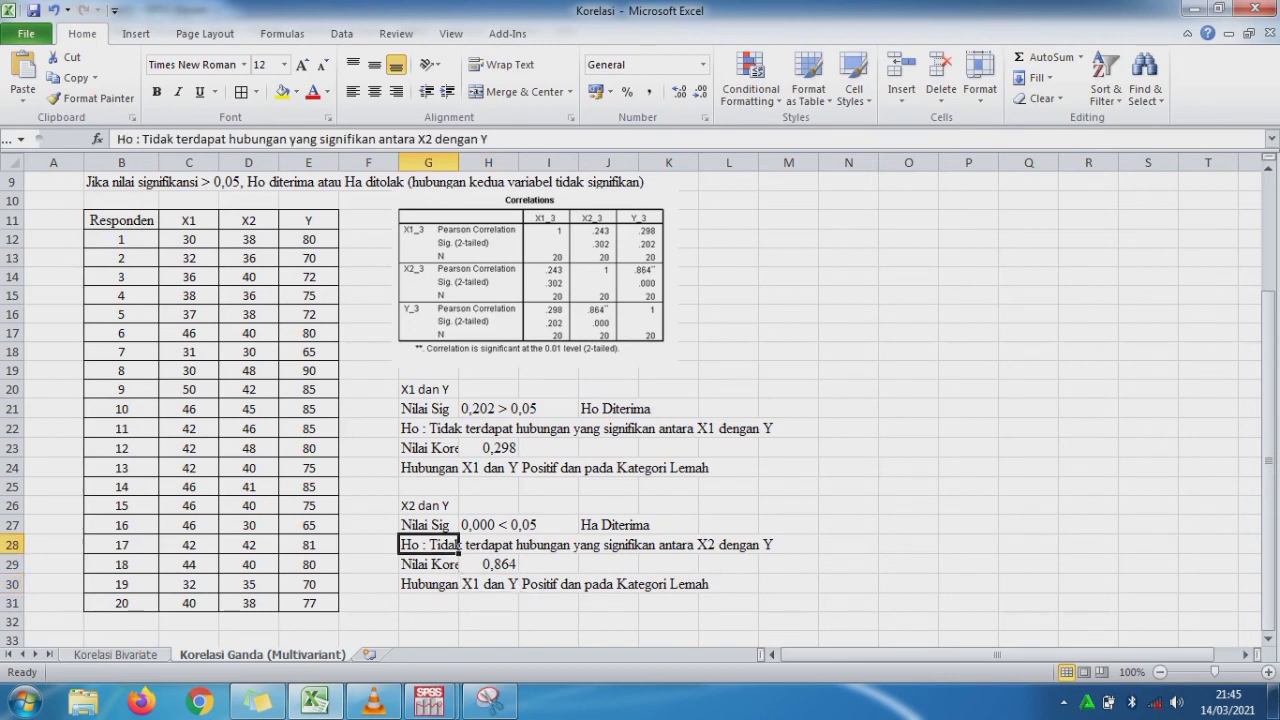
click(132, 139)
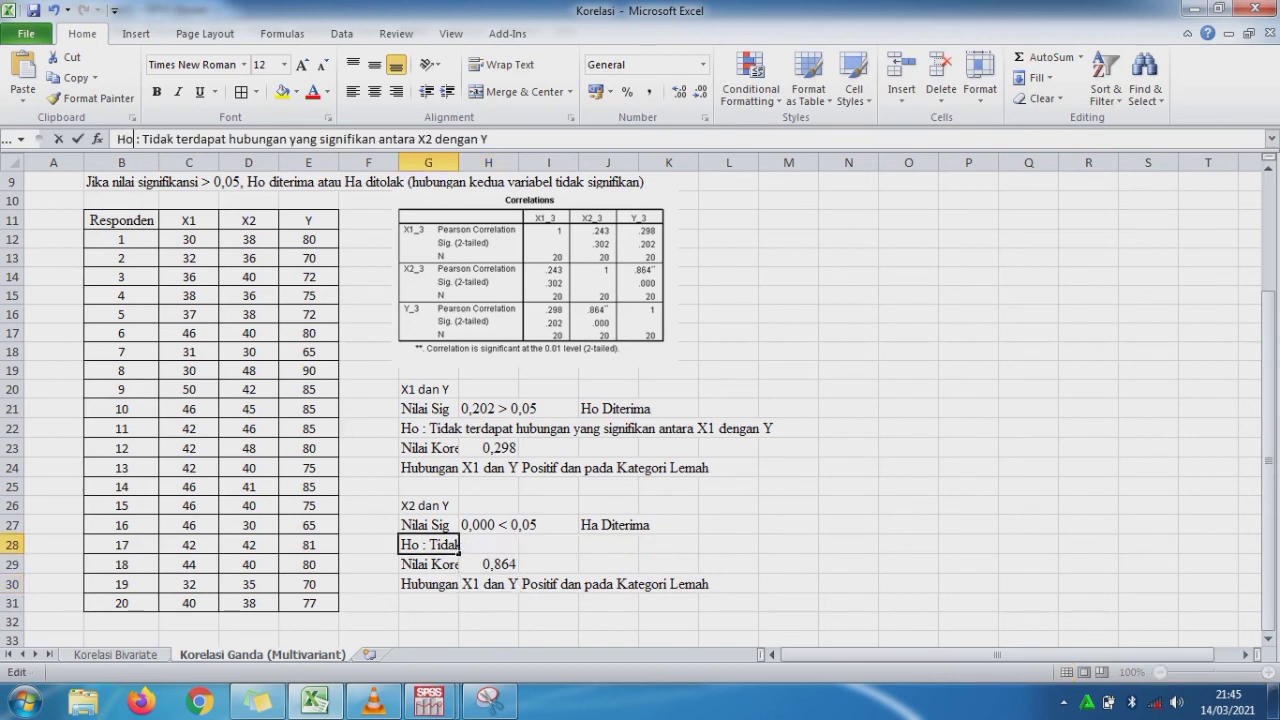
key(BackSpace)
text(1)
drag(174, 139, 142, 139)
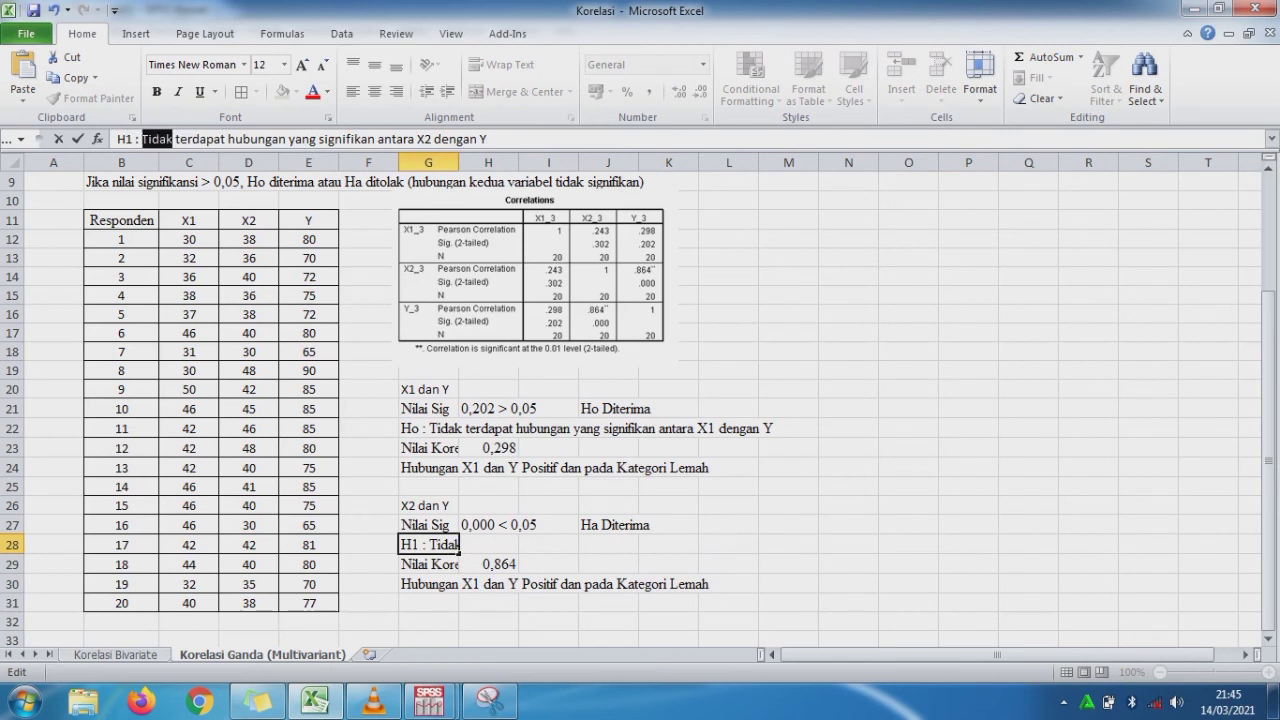
key(Delete)
key(Delete)
key(Delete)
text(T)
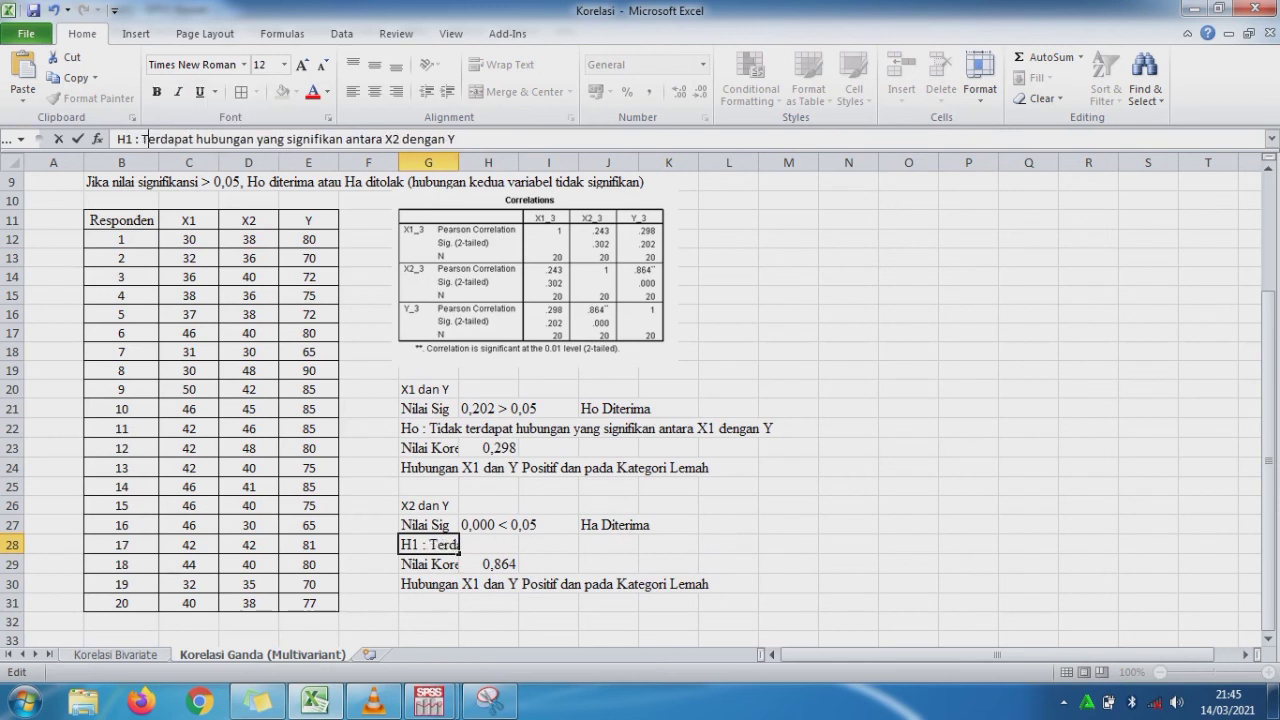
key(Return)
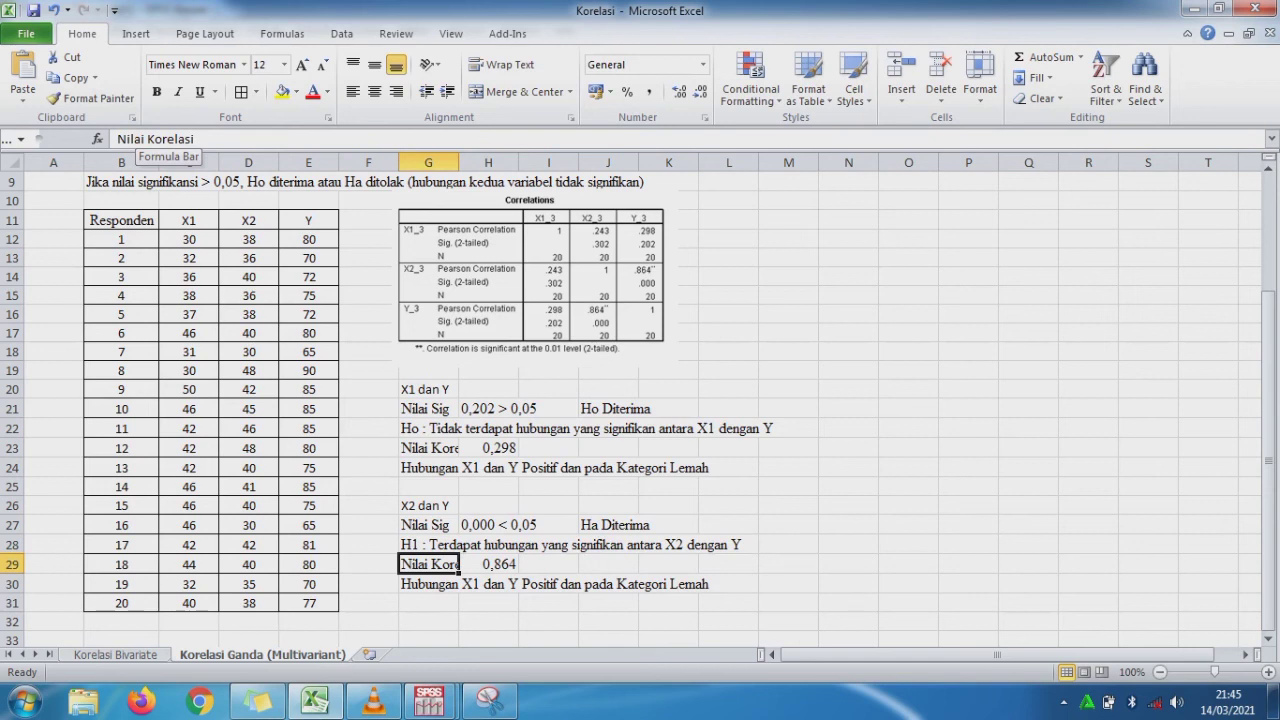
Change X1 to X2 in the relationship conclusion in G30.
key(Tab)
key(Return)
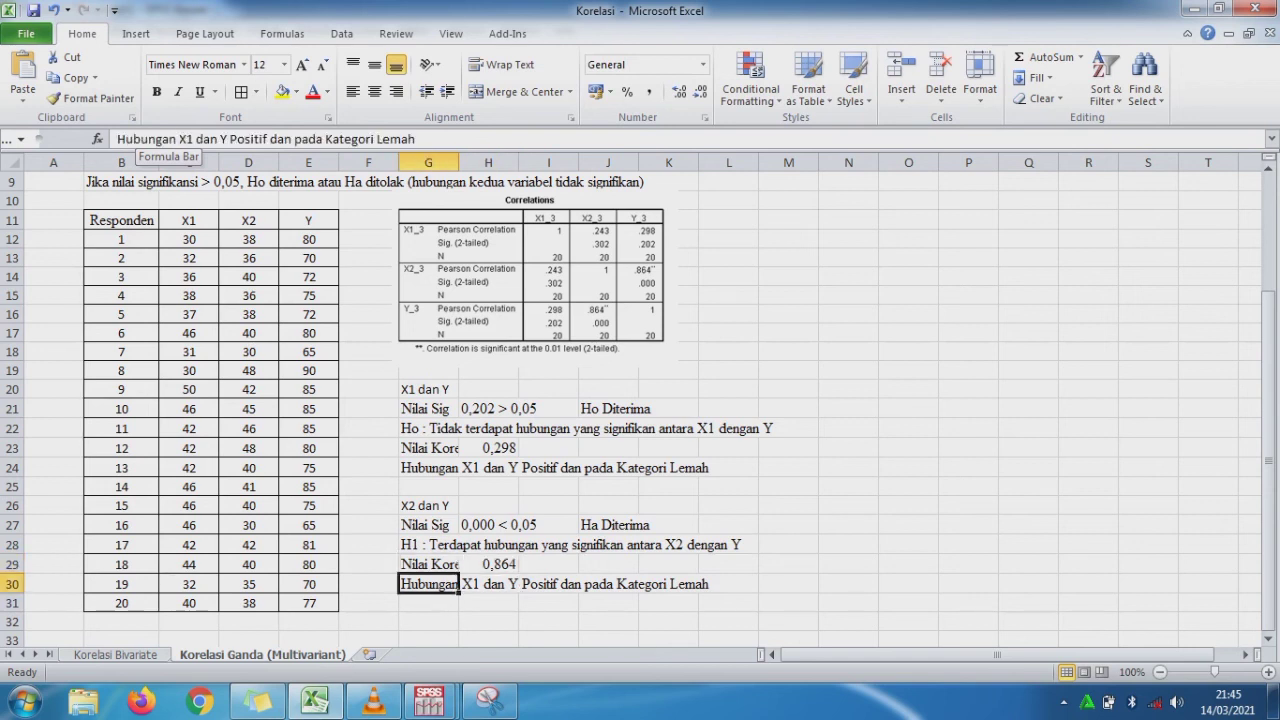
key(Right)
key(Left)
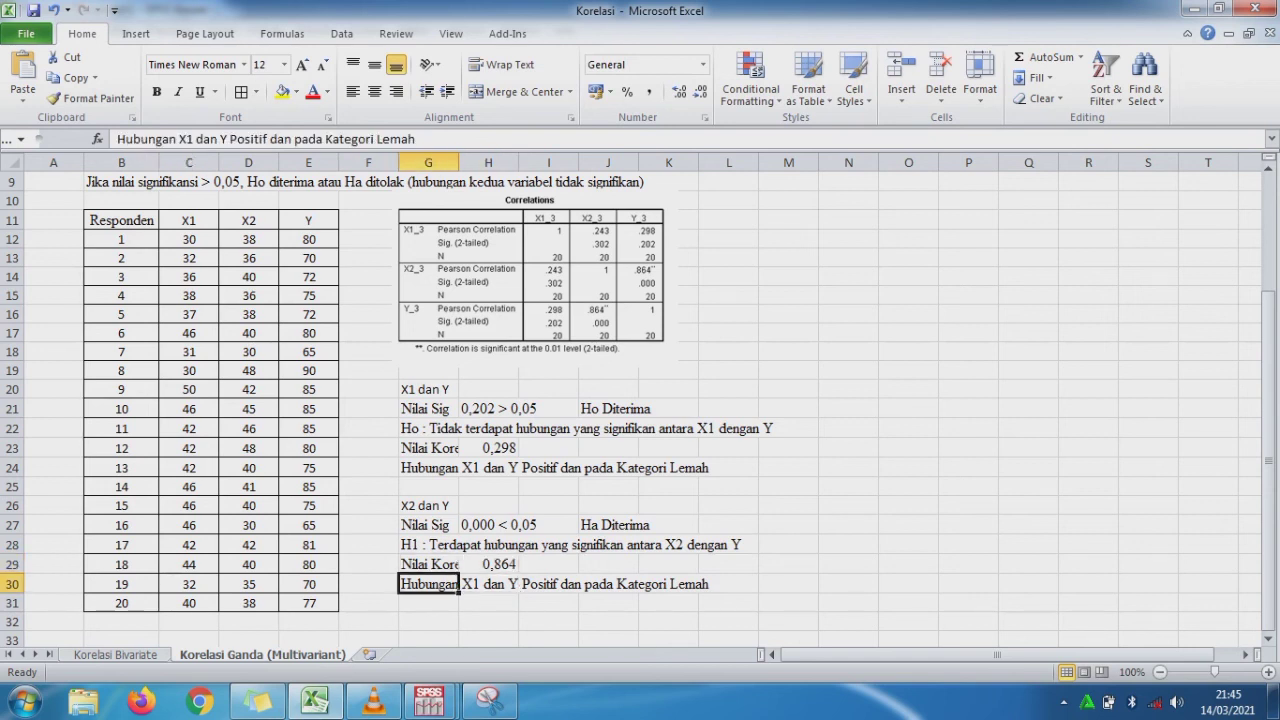
click(185, 139)
key(Delete)
text(2)
key(Return)
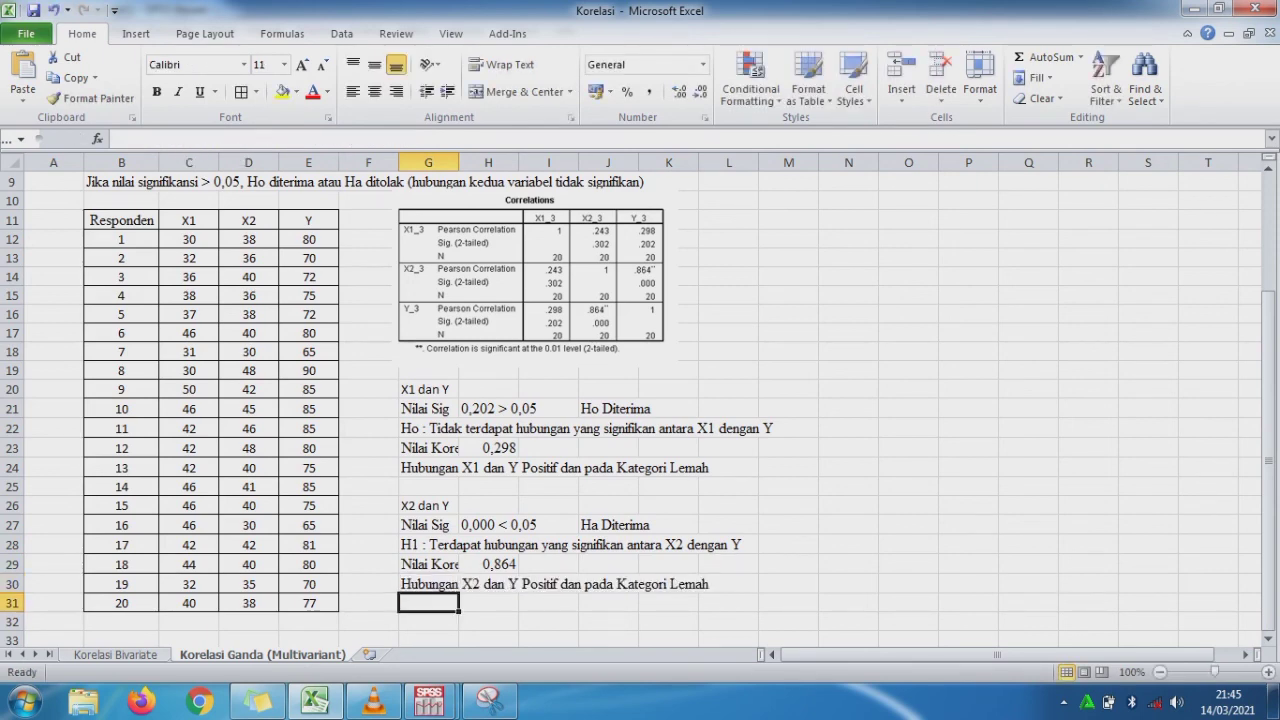
Check the relationship-level table on the Korelasi Bivariate sheet and change the category in G30's X2 and Y conclusion to "Sangat Kuat".
key(ctrl+Page_Up)
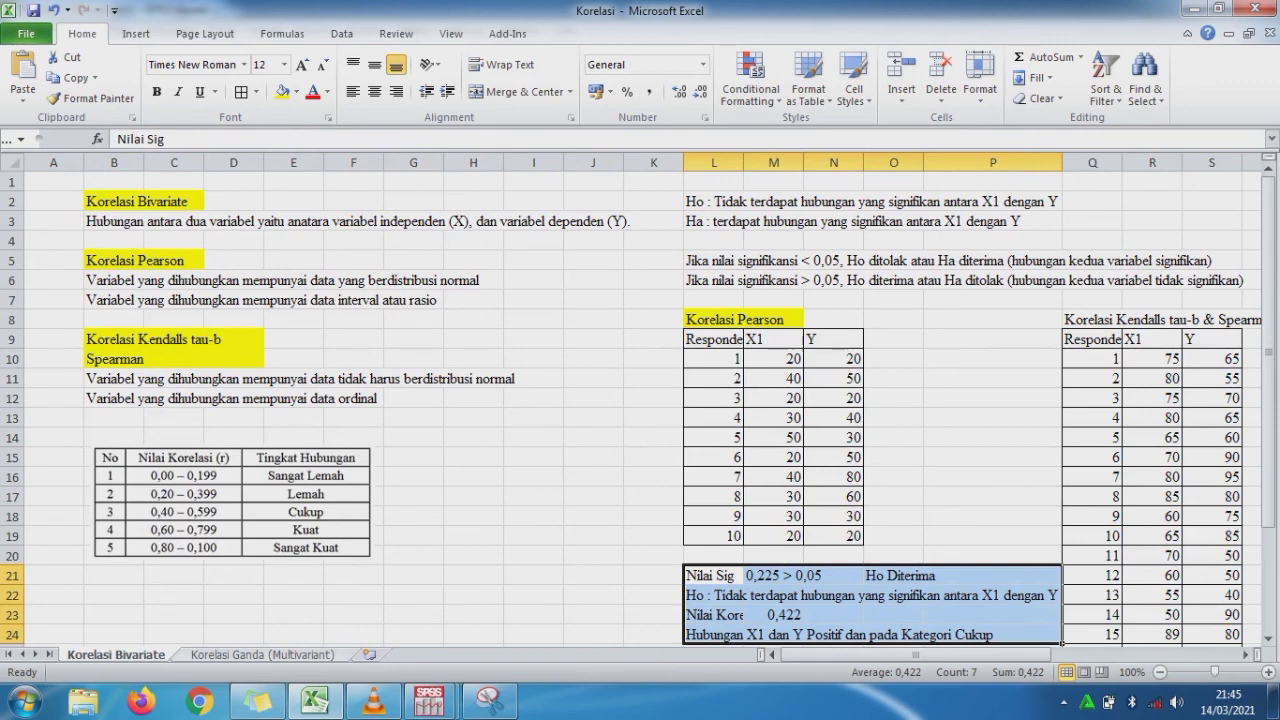
key(ctrl+Page_Down)
click(429, 584)
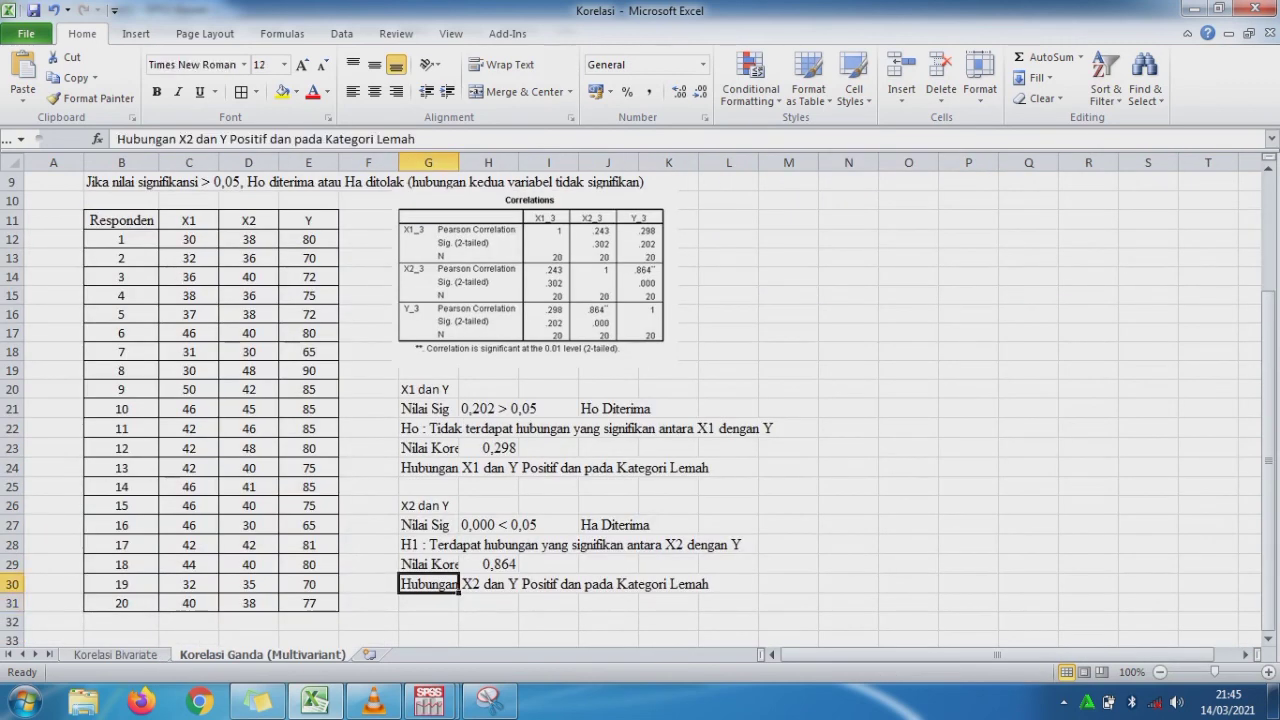
drag(415, 139, 378, 140)
text(Sangat Kuat)
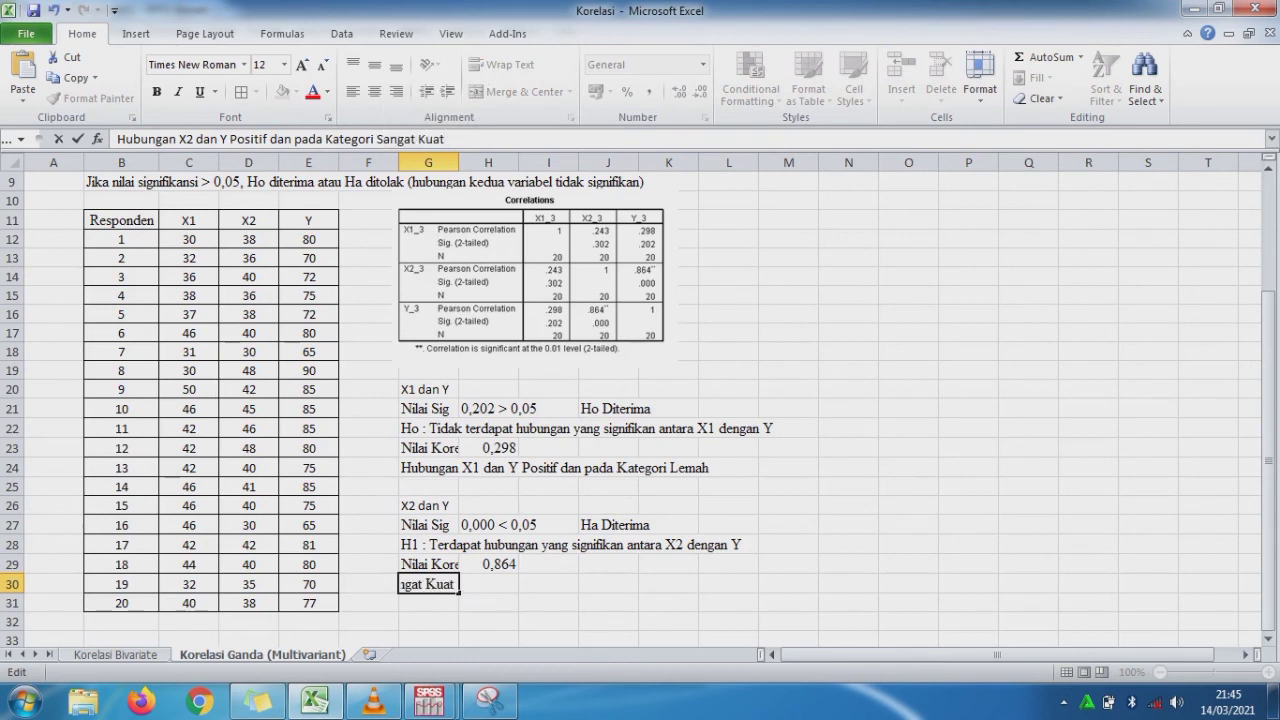
key(Return)
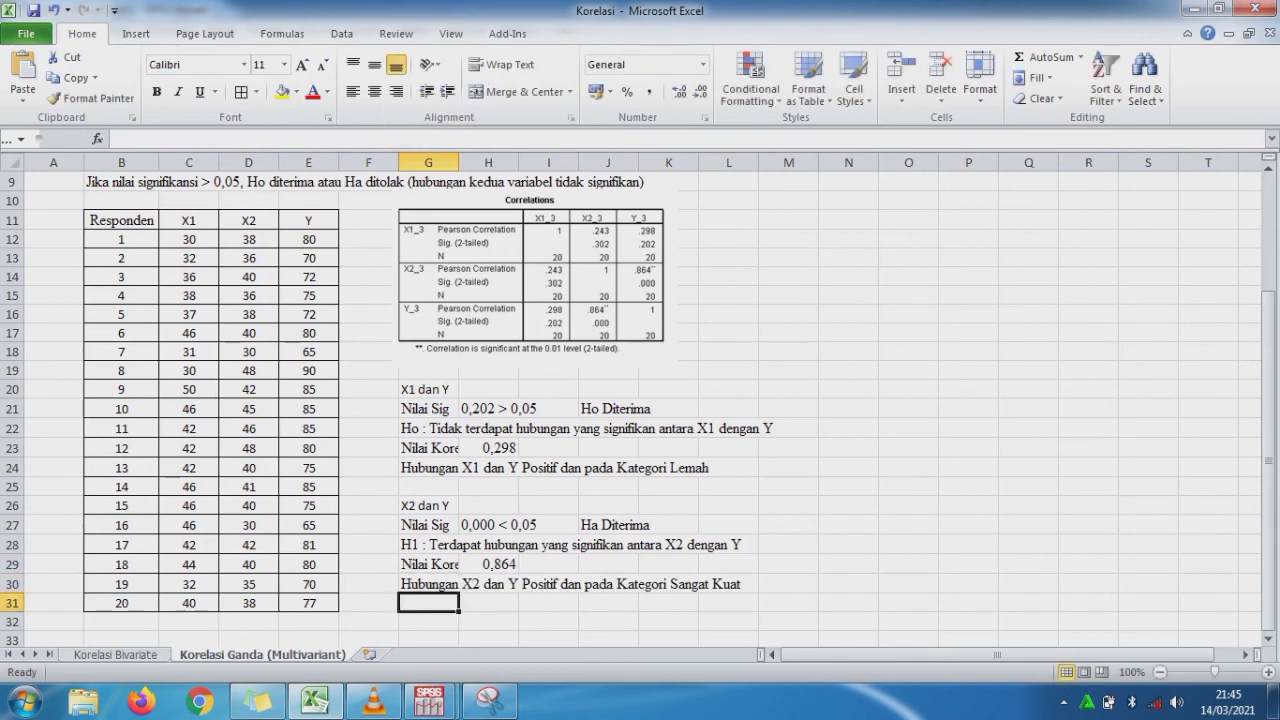
key(Return)
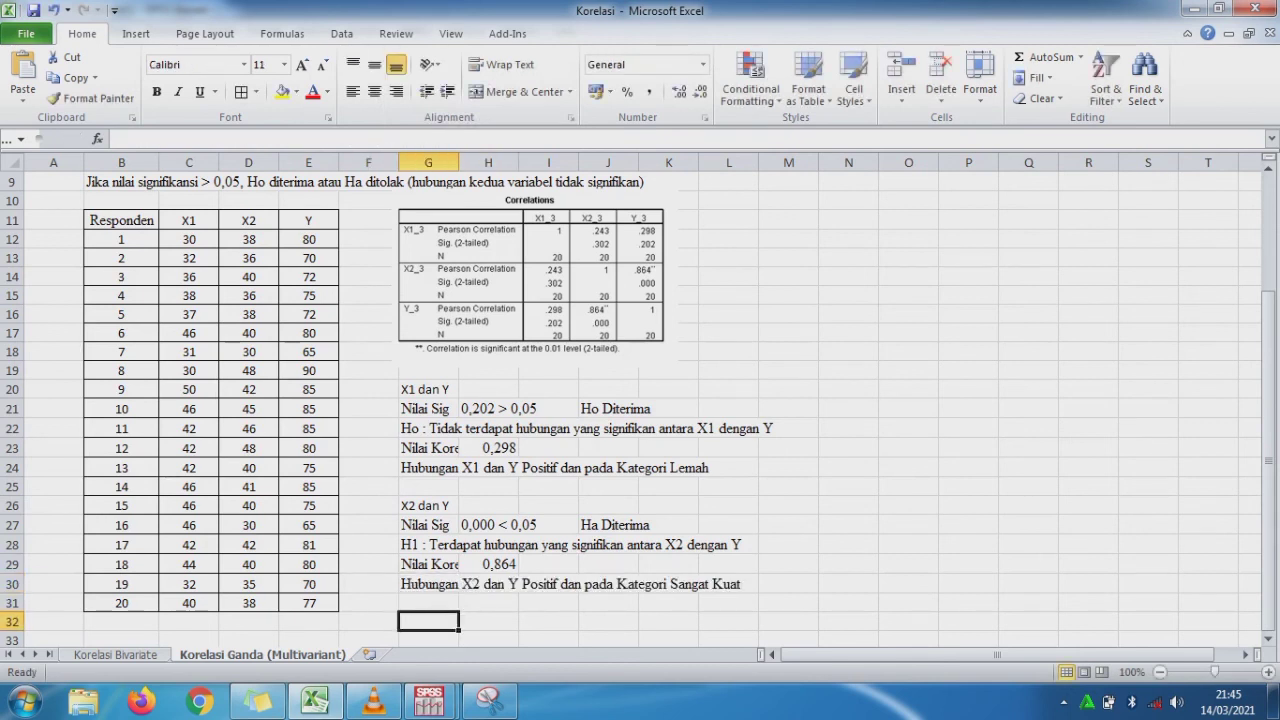
drag(1268, 476, 1268, 356)
key(ctrl+Page_Up)
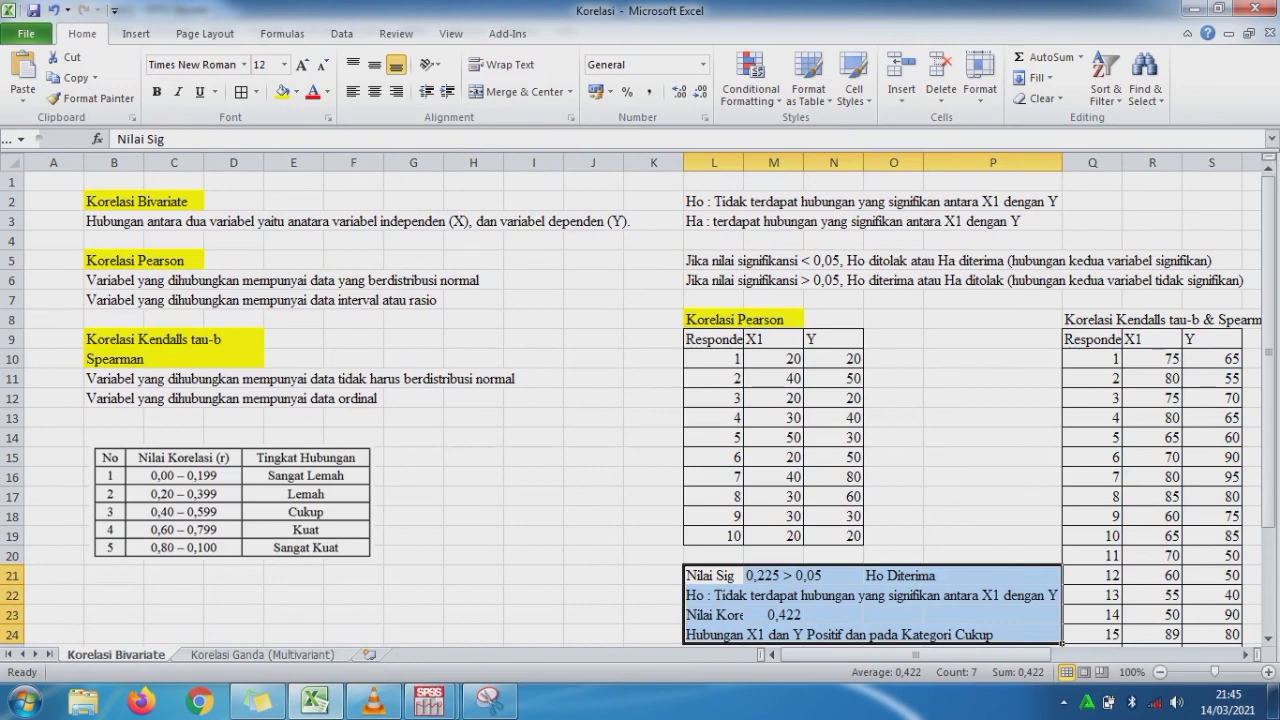
key(ctrl+Page_Down)
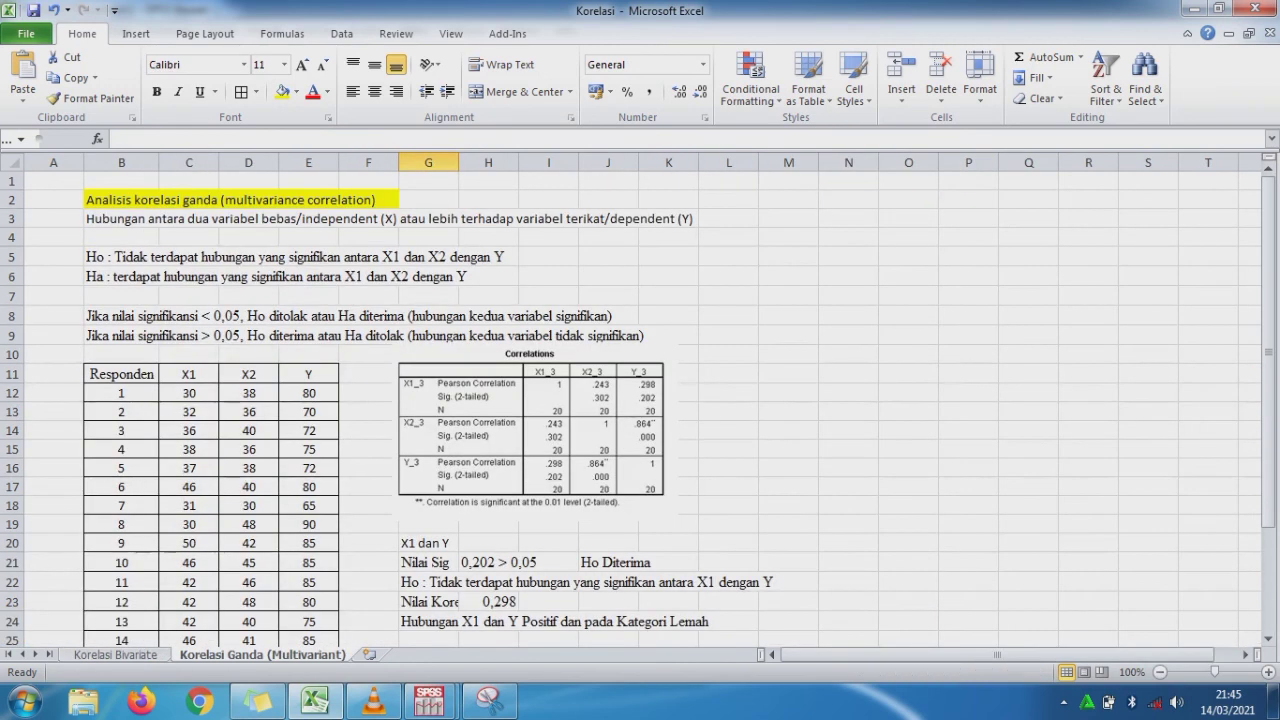
click(848, 393)
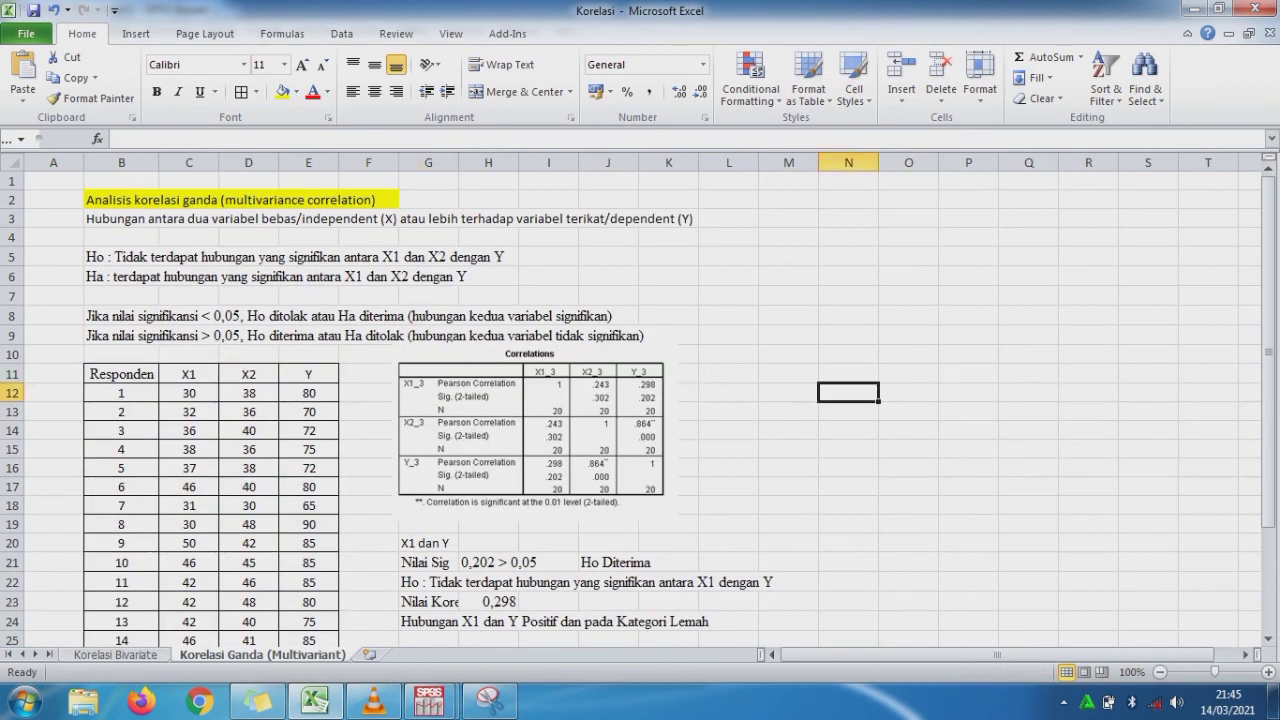